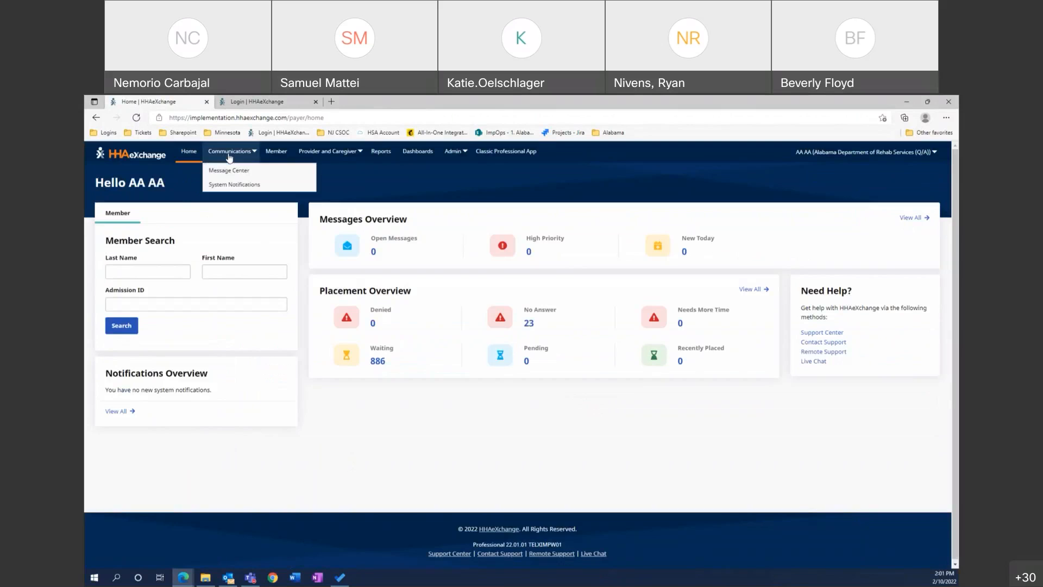
Open the Message Center and search for messages with the communication type Non-Member.
{"action": "left_click", "coordinate": [229, 170]}
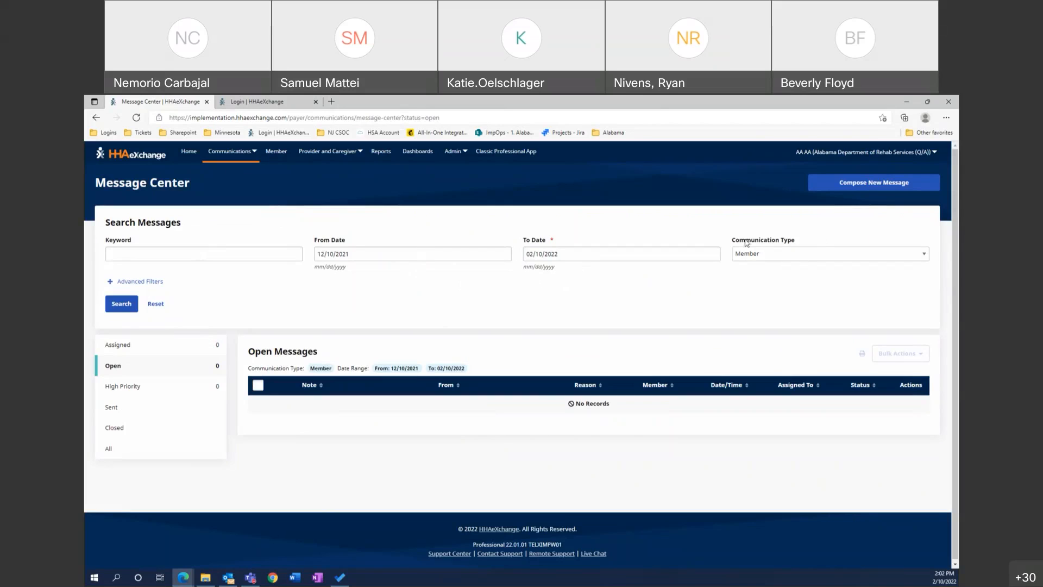
{"action": "left_click", "coordinate": [758, 257]}
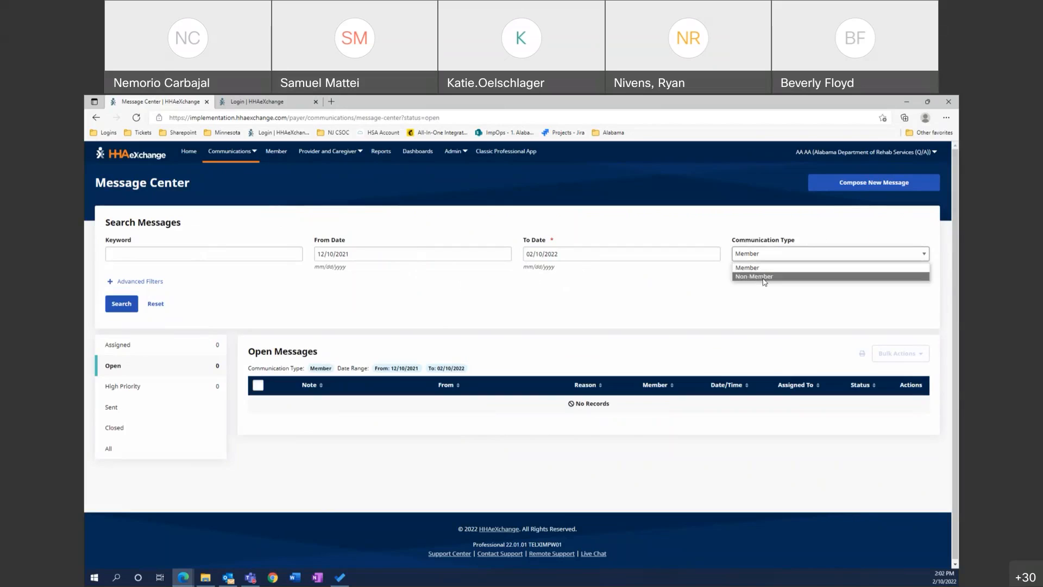
{"action": "left_click", "coordinate": [763, 281]}
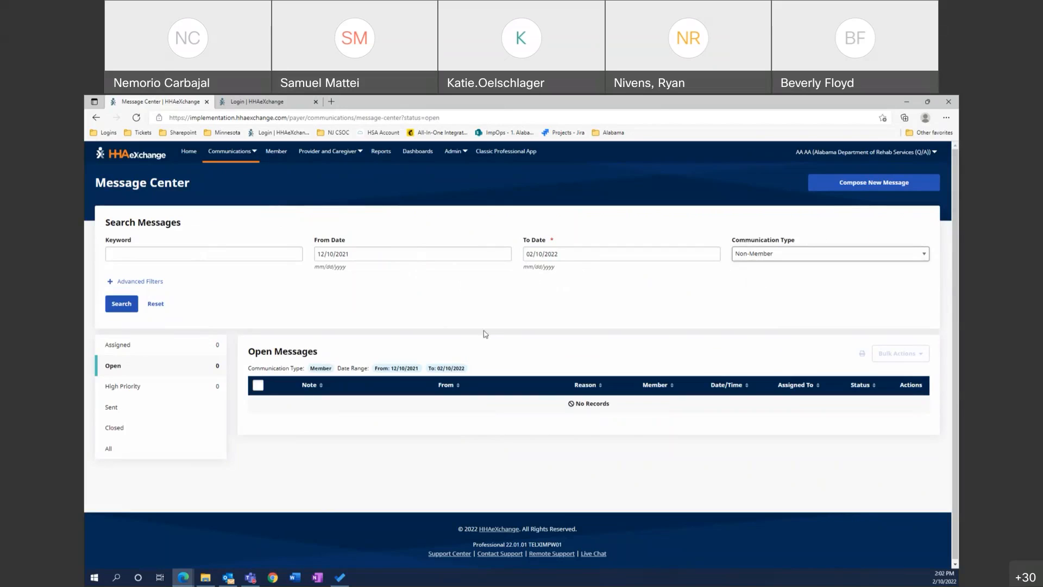
{"action": "left_click", "coordinate": [122, 306]}
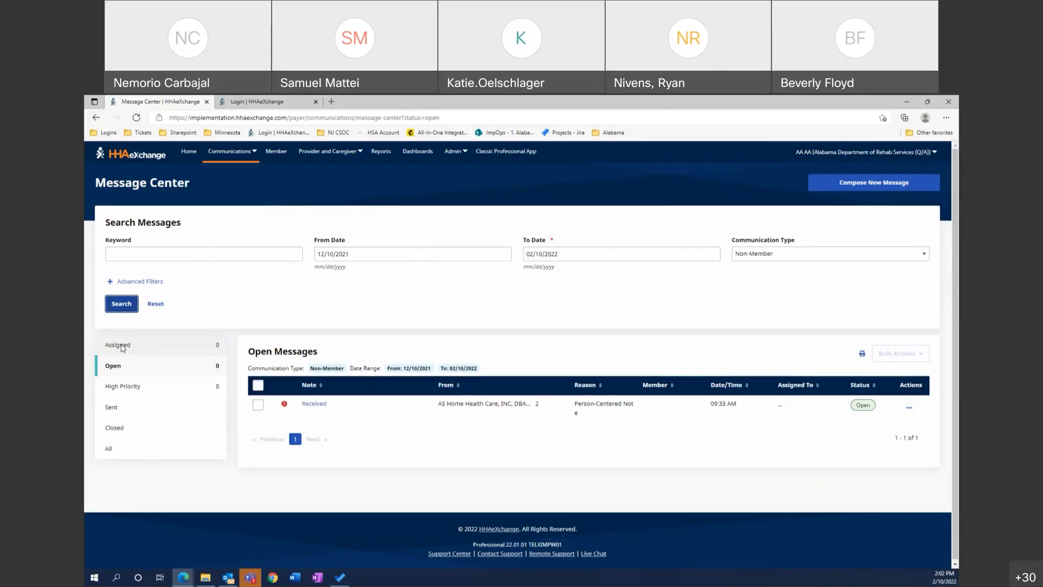
Check the assigned messages list and view the thread of the open Person-Centered Note message.
{"action": "left_click", "coordinate": [123, 346]}
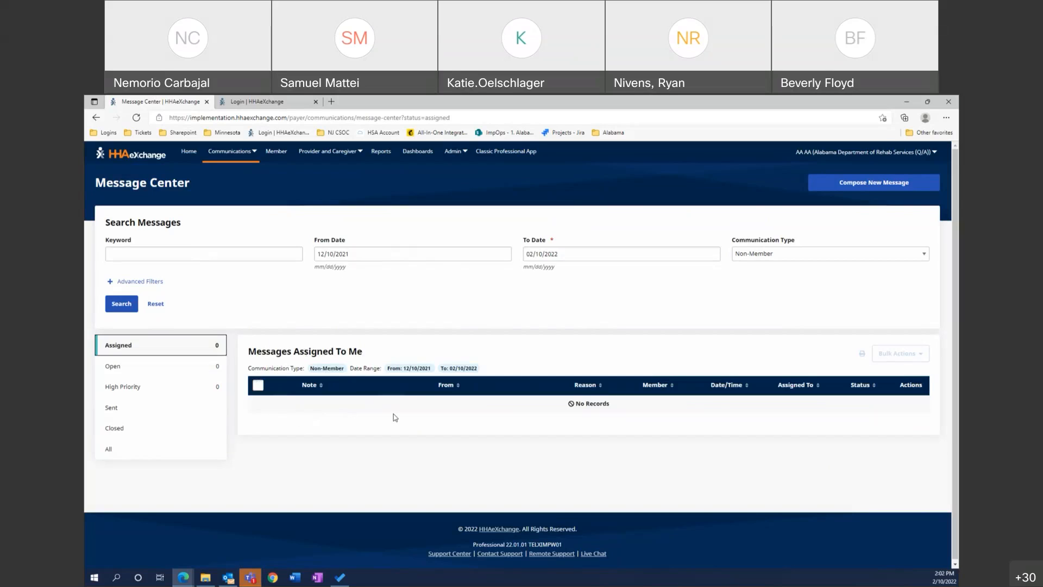
{"action": "left_click", "coordinate": [151, 372]}
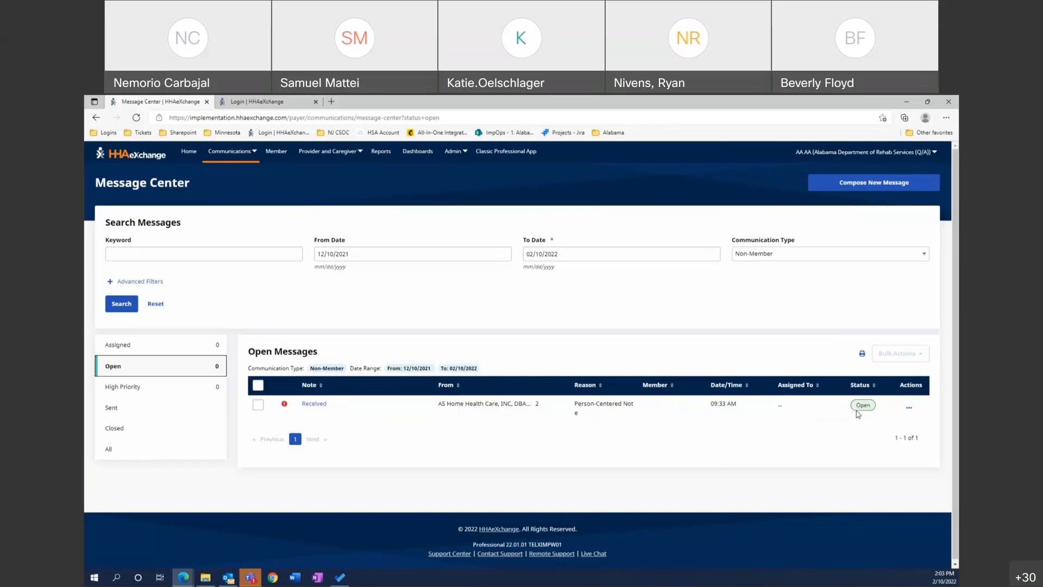
{"action": "left_click", "coordinate": [911, 414]}
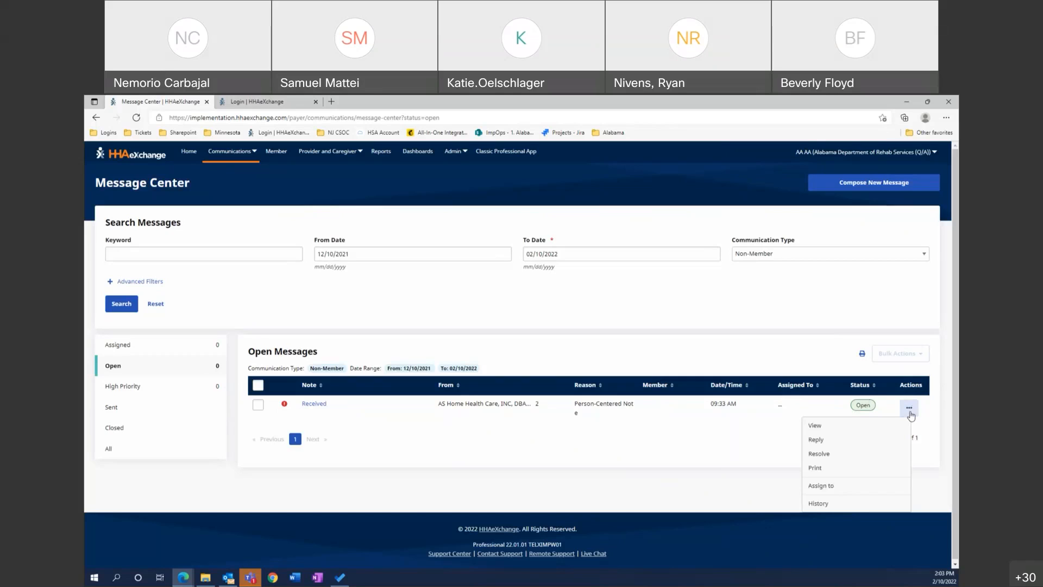
{"action": "left_click", "coordinate": [839, 428]}
{"action": "scroll", "coordinate": [445, 453], "scroll_direction": "down", "scroll_amount": 1}
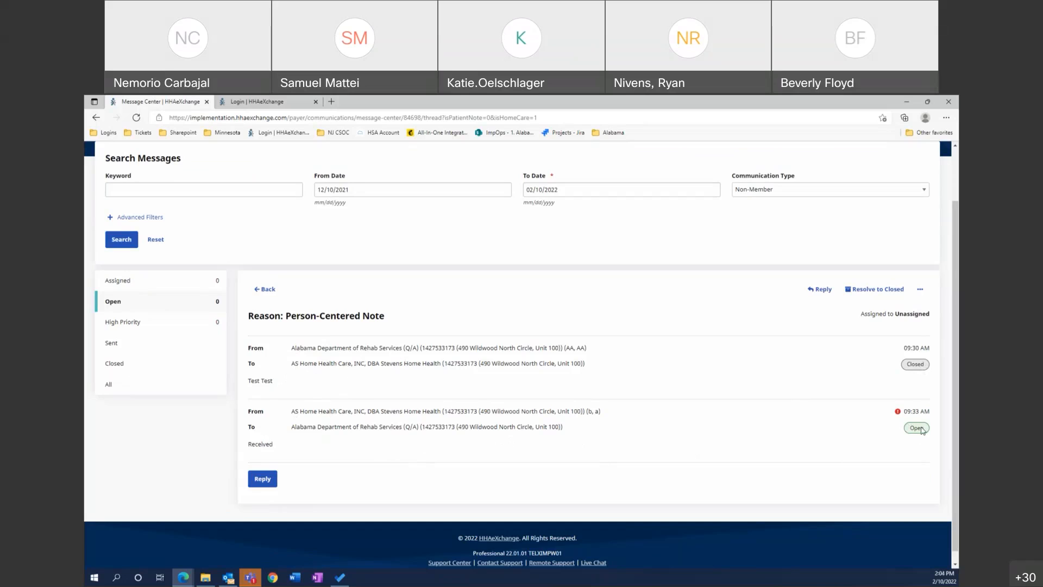
{"action": "left_click", "coordinate": [257, 477]}
{"action": "left_click", "coordinate": [277, 479]}
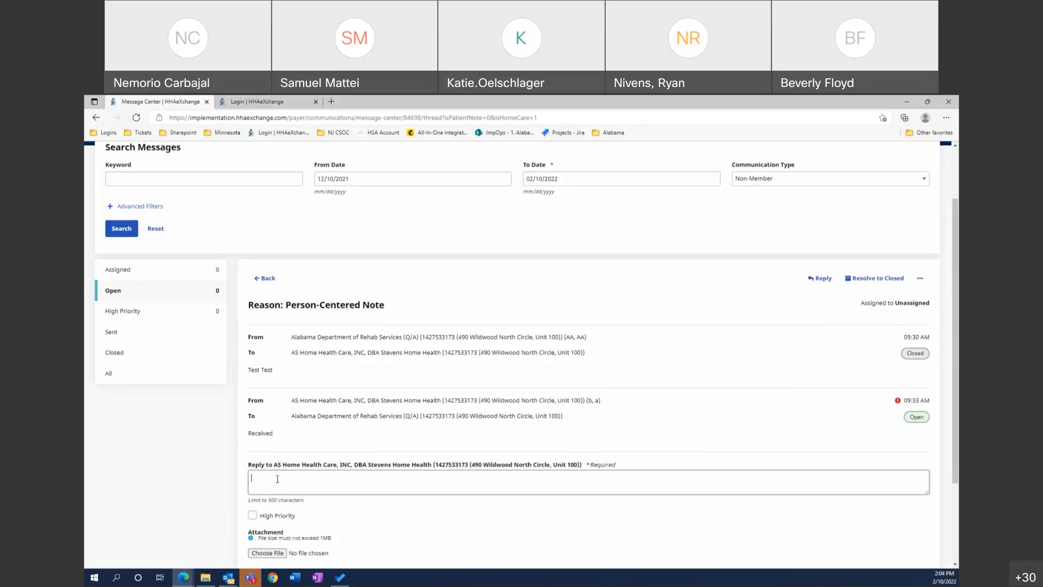
{"action": "scroll", "coordinate": [277, 478], "scroll_direction": "down", "scroll_amount": 2}
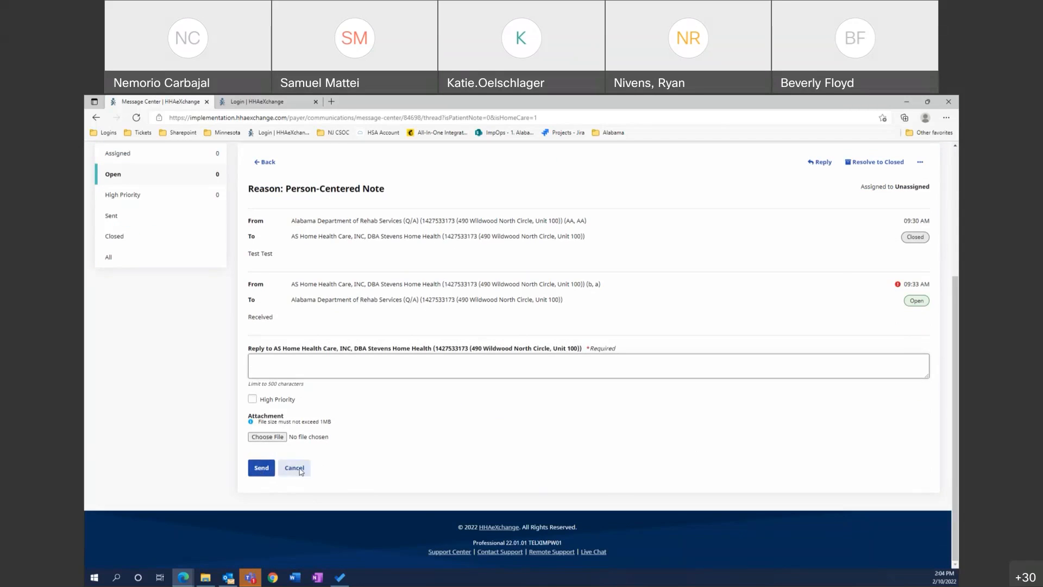
{"action": "left_click", "coordinate": [300, 472]}
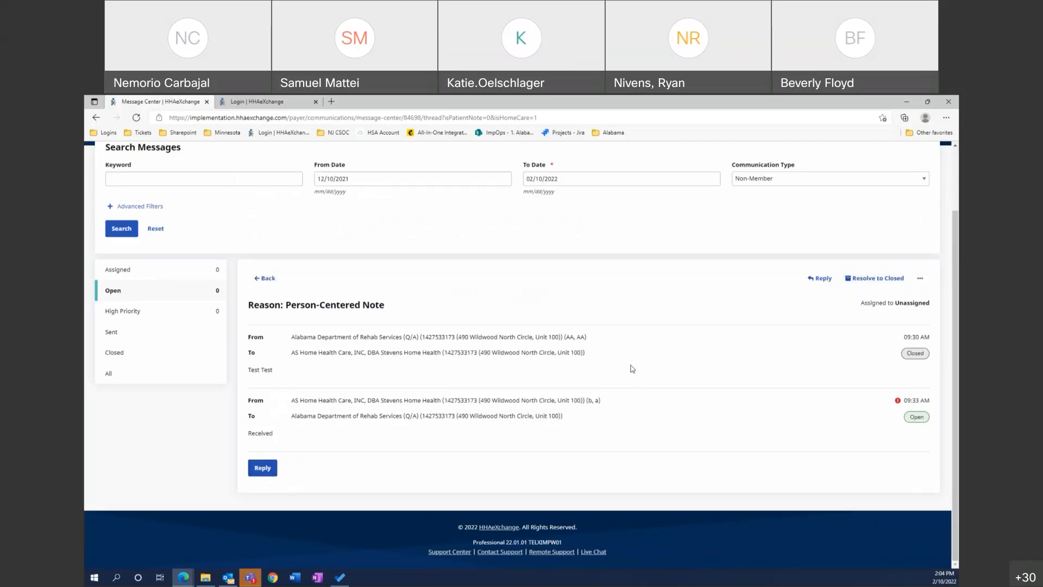
{"action": "left_click", "coordinate": [274, 278]}
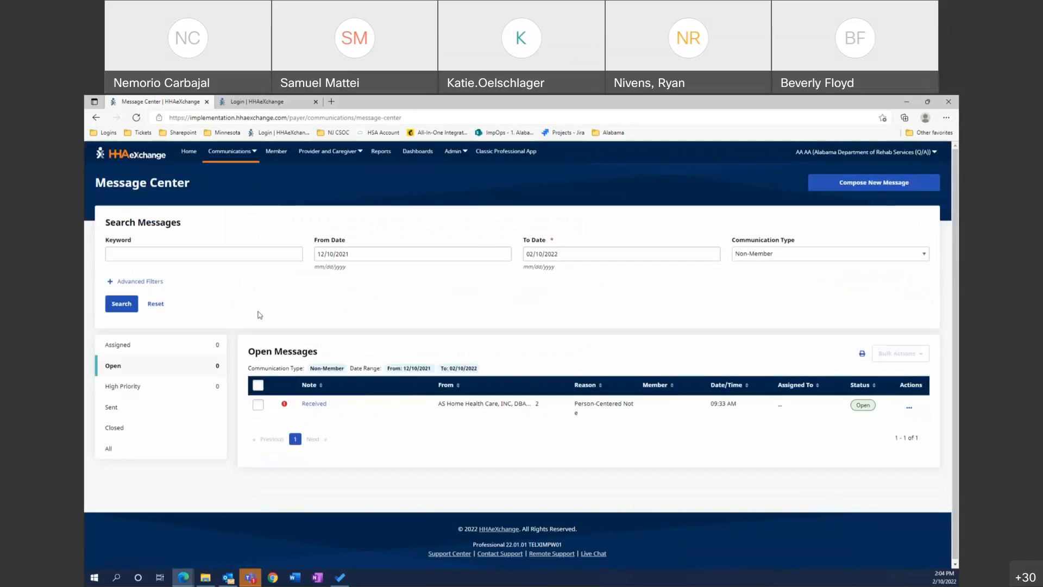
Preview the printout of the open Person-Centered Note message and close it without printing.
{"action": "left_click", "coordinate": [905, 408]}
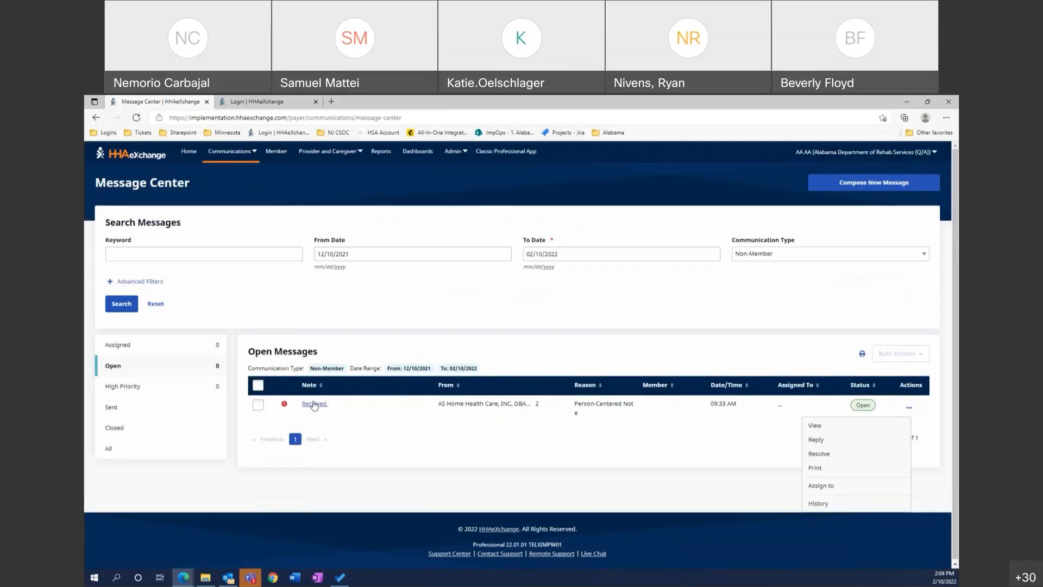
{"action": "left_click", "coordinate": [817, 470]}
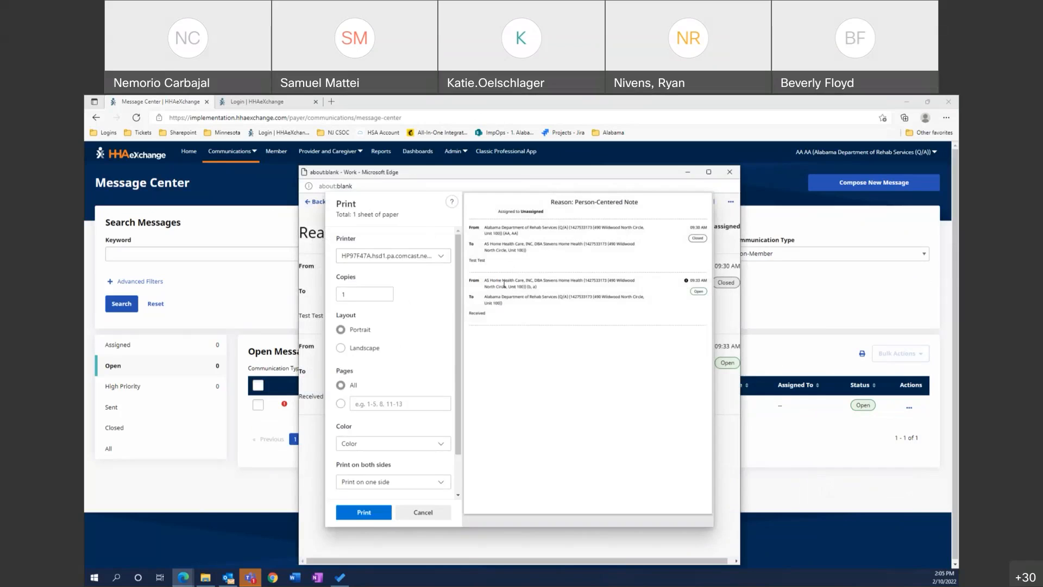
{"action": "left_click", "coordinate": [728, 177]}
Assign the open Person-Centered Note message to an individual user, choosing the first Admin in the user list.
{"action": "left_click", "coordinate": [909, 407]}
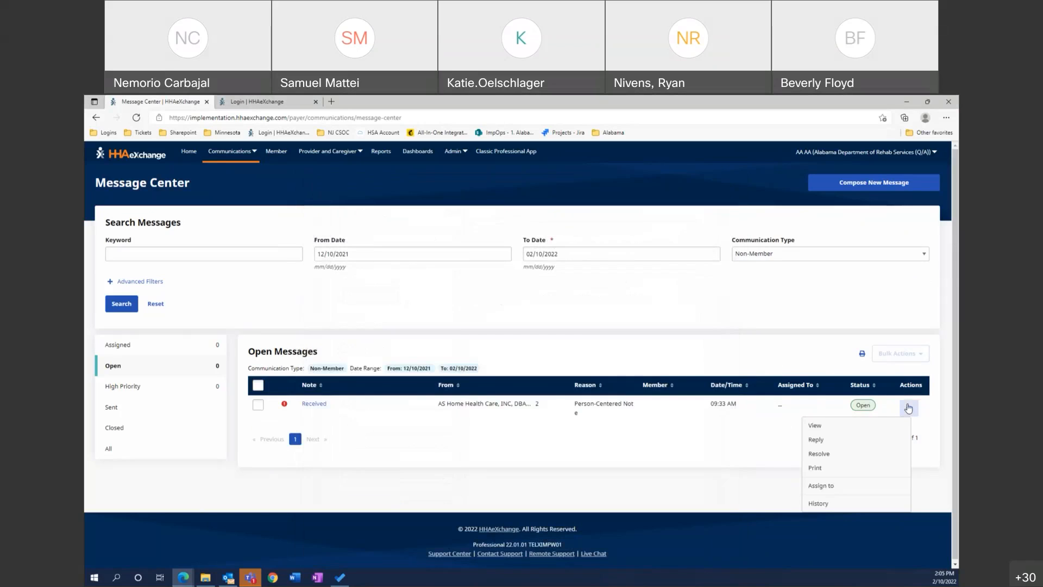
{"action": "left_click", "coordinate": [824, 489]}
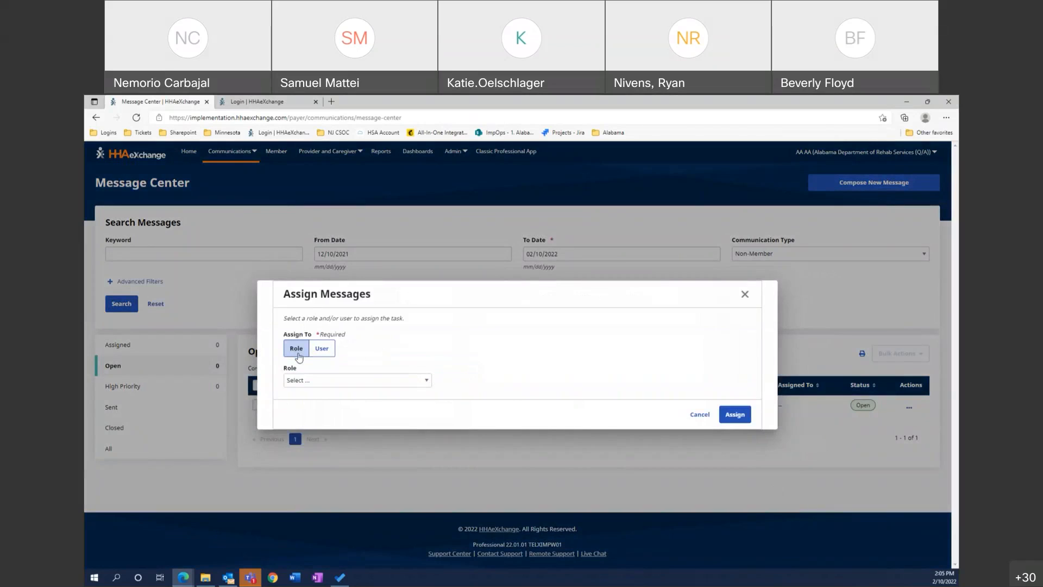
{"action": "left_click", "coordinate": [305, 382]}
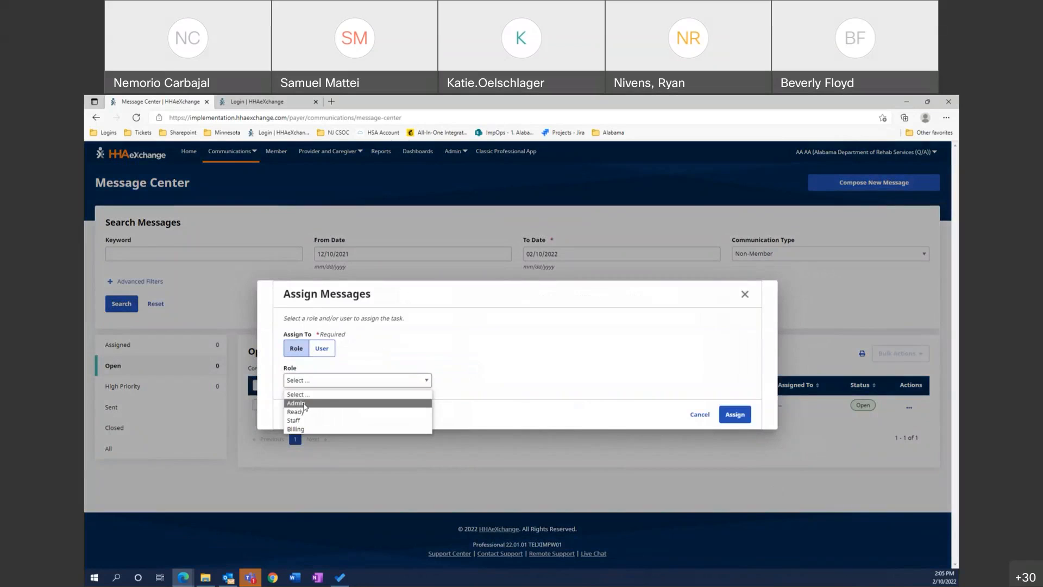
{"action": "left_click", "coordinate": [305, 404]}
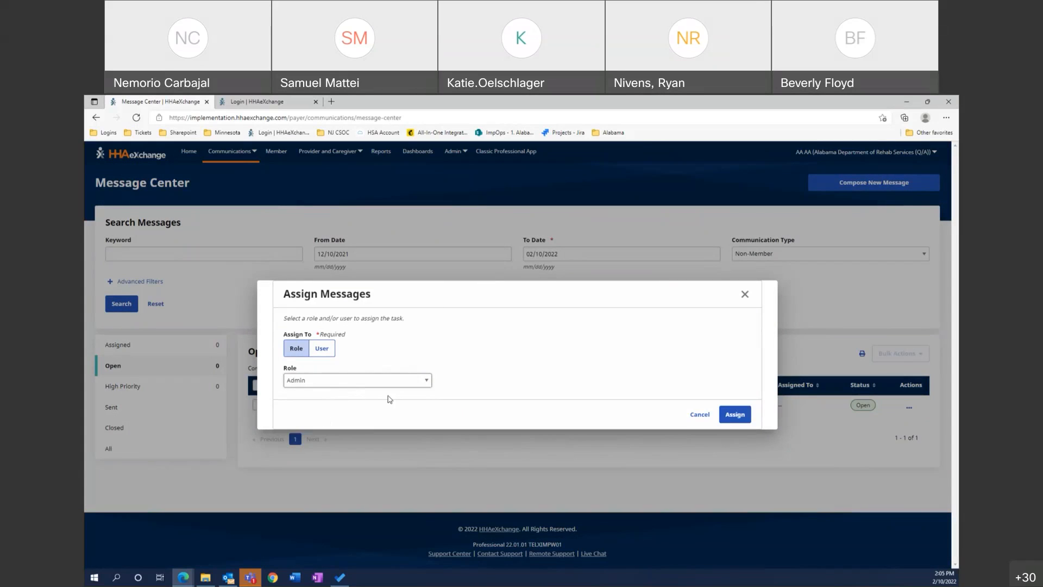
{"action": "left_click", "coordinate": [322, 348]}
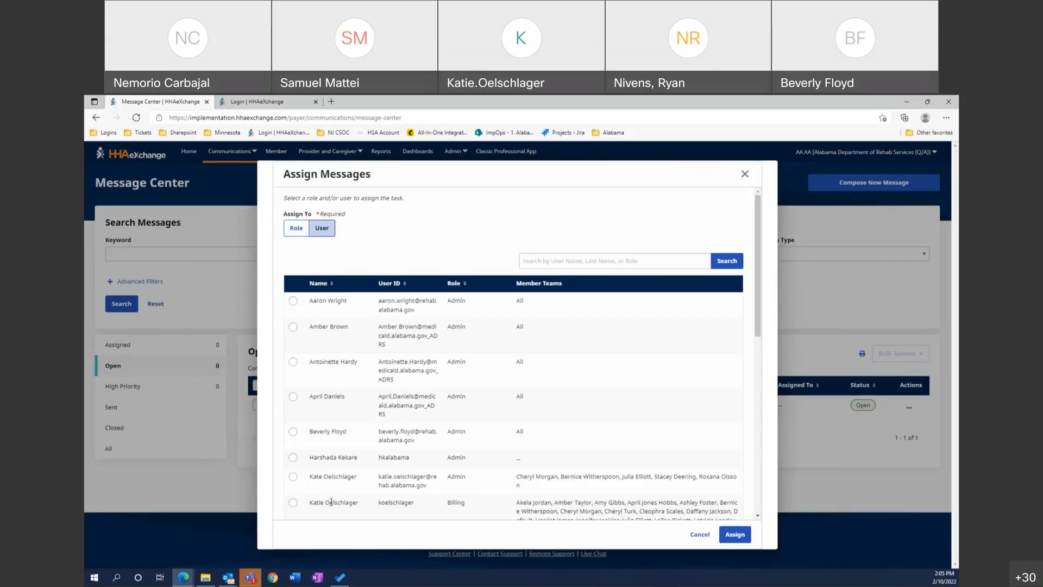
{"action": "left_click", "coordinate": [569, 264]}
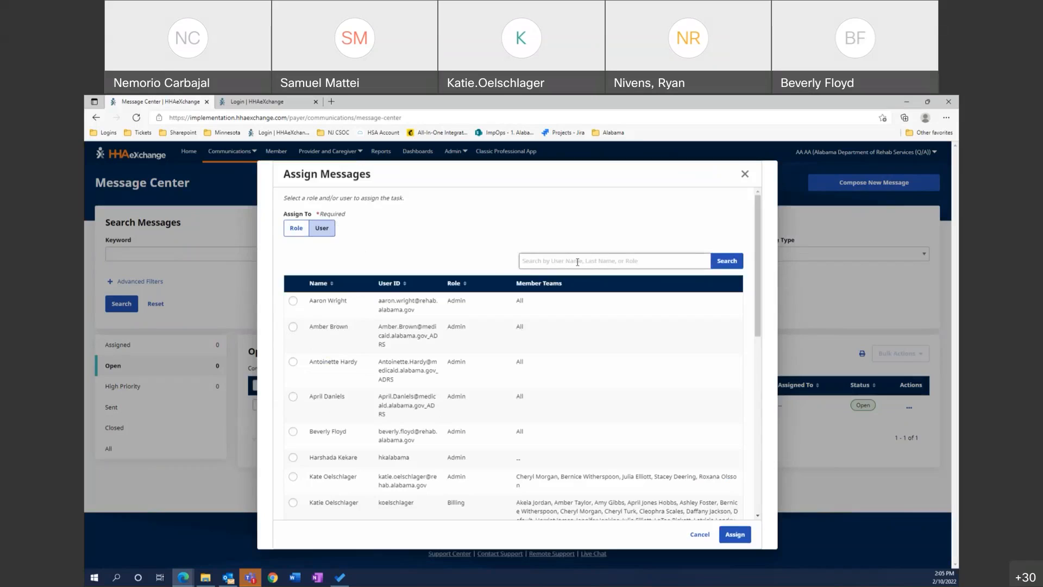
{"action": "left_click", "coordinate": [294, 303]}
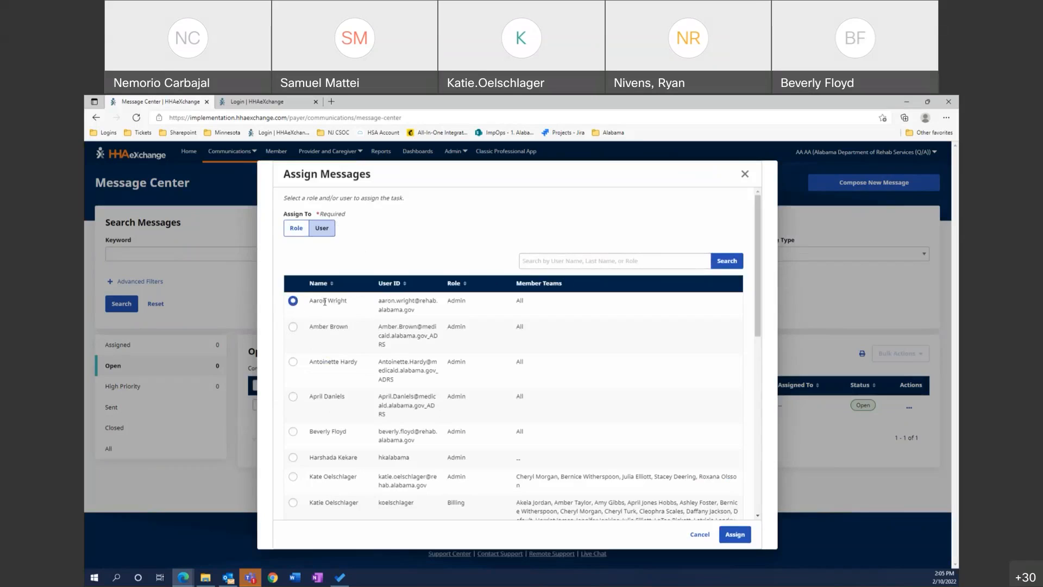
{"action": "left_click", "coordinate": [737, 535]}
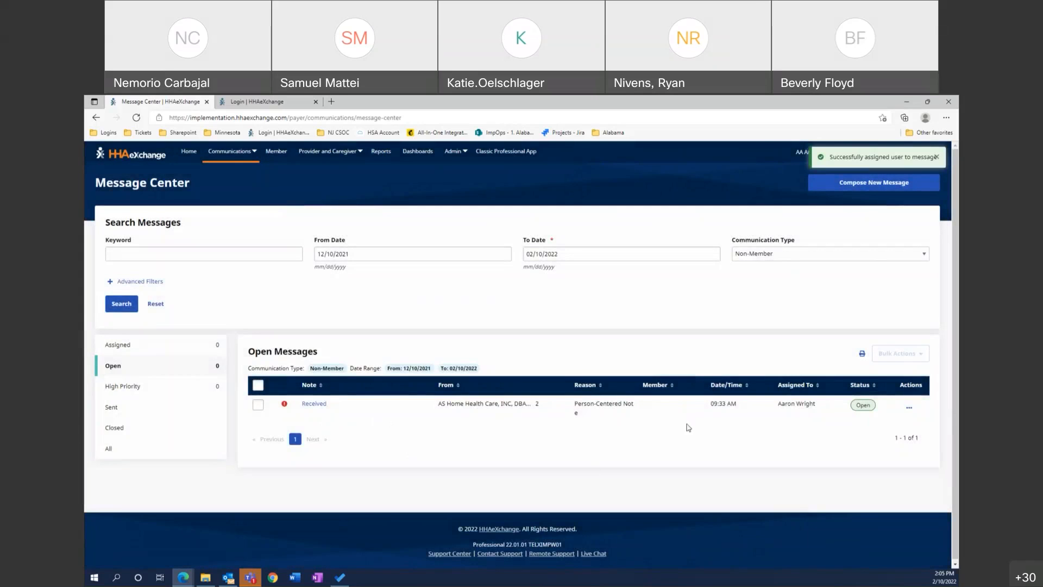
{"action": "left_click_drag", "start_coordinate": [811, 404], "coordinate": [775, 412]}
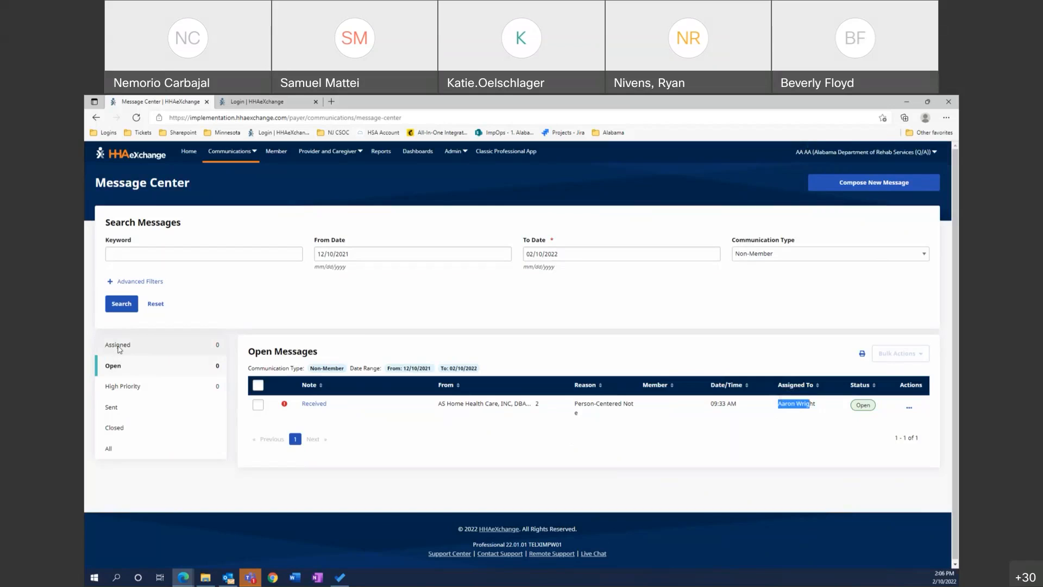
Review the High Priority, Open, Sent, Closed and All message lists.
{"action": "left_click", "coordinate": [135, 388]}
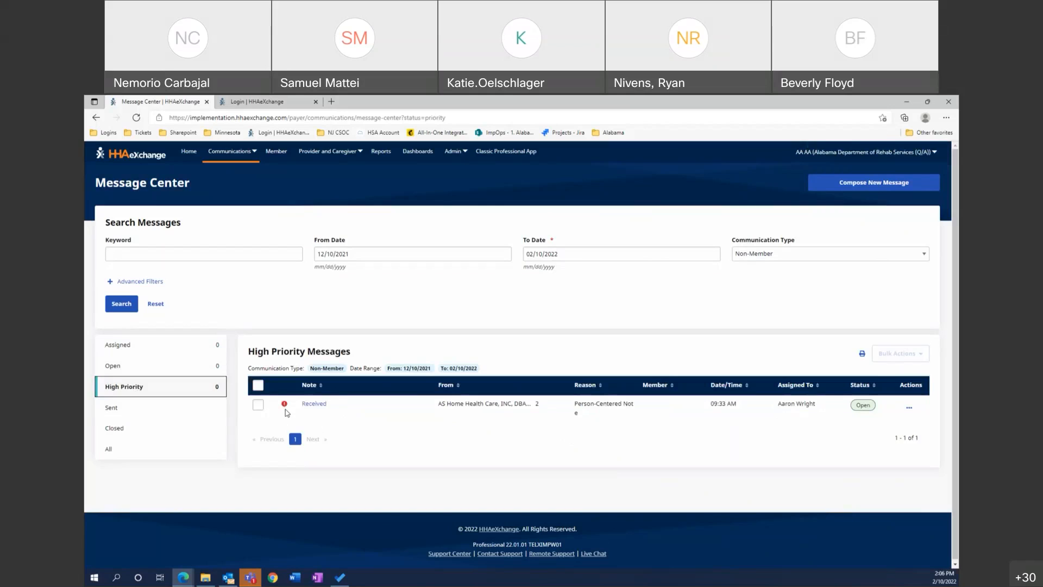
{"action": "left_click", "coordinate": [152, 366]}
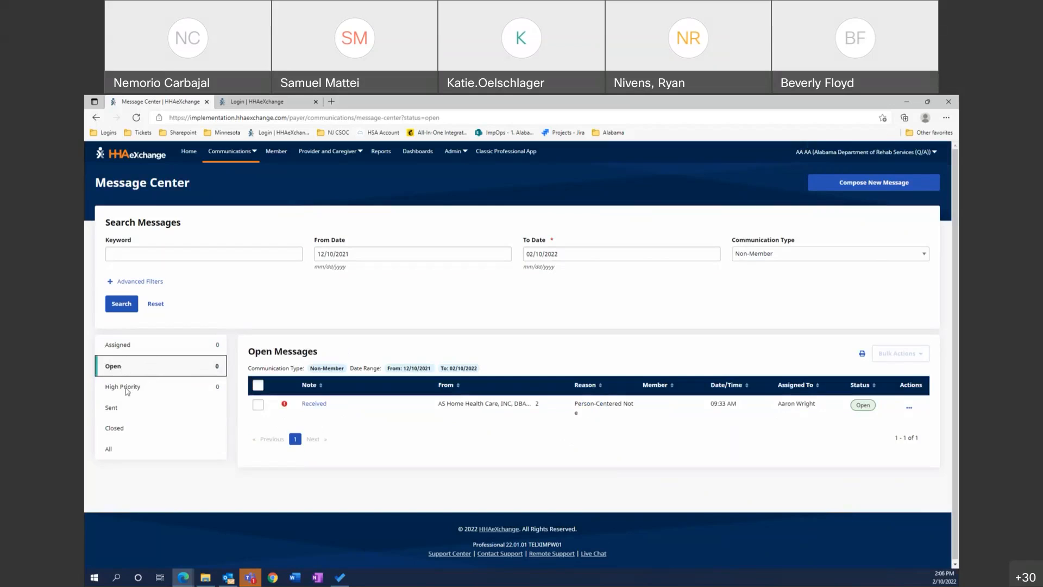
{"action": "left_click", "coordinate": [123, 415]}
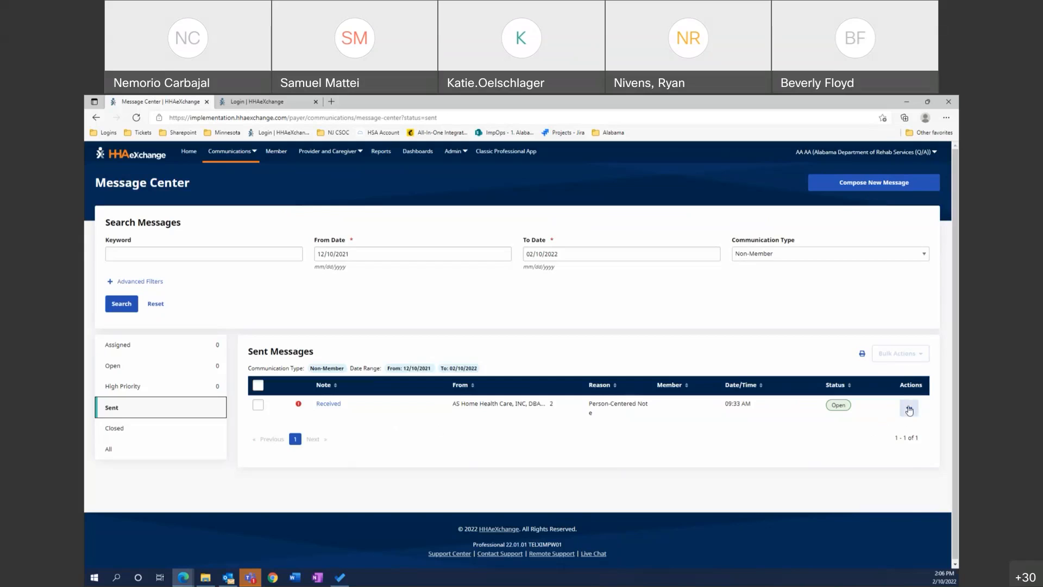
{"action": "left_click", "coordinate": [909, 408]}
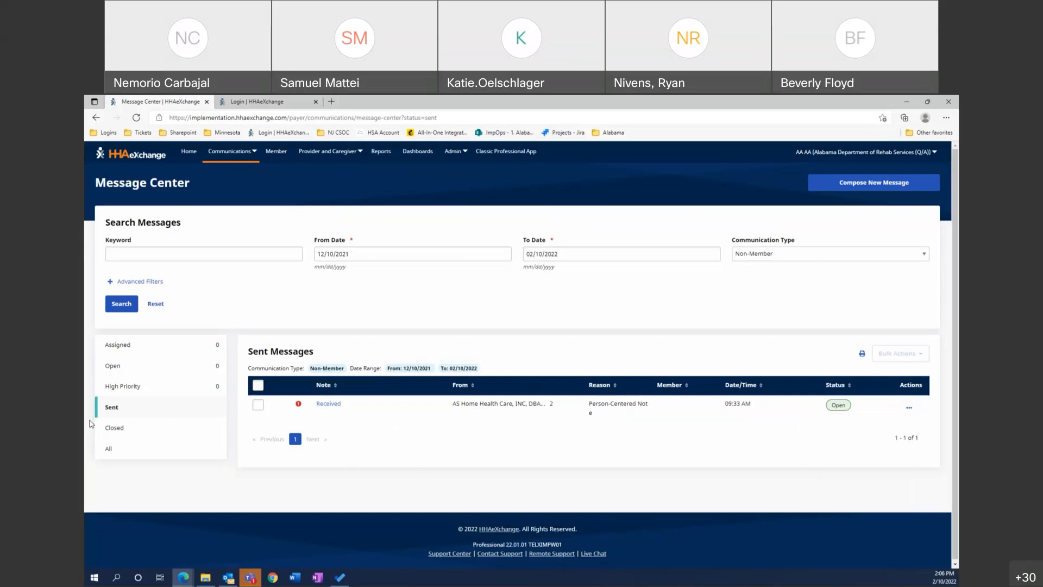
{"action": "left_click", "coordinate": [113, 429]}
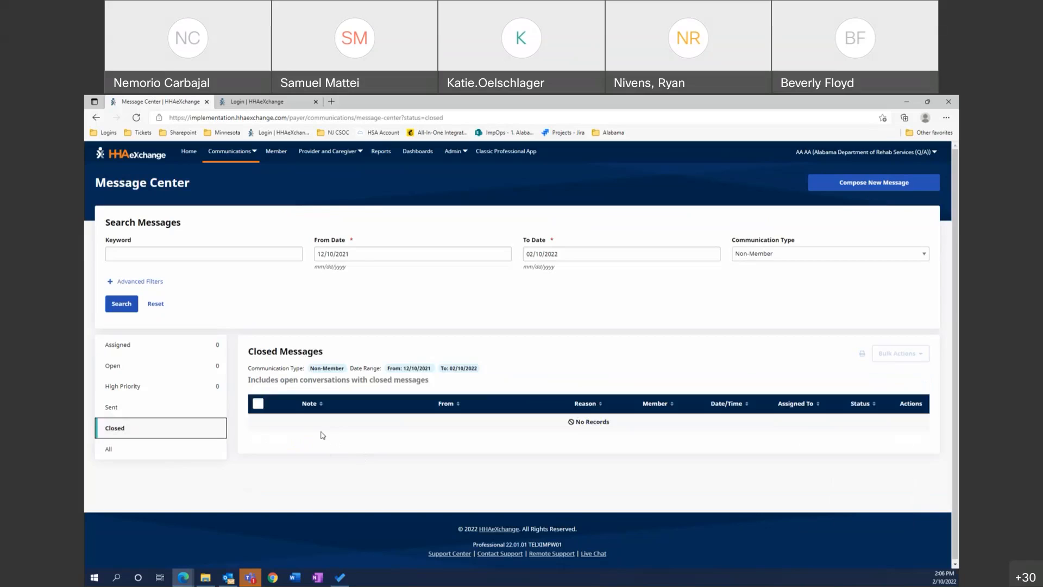
{"action": "left_click", "coordinate": [191, 457]}
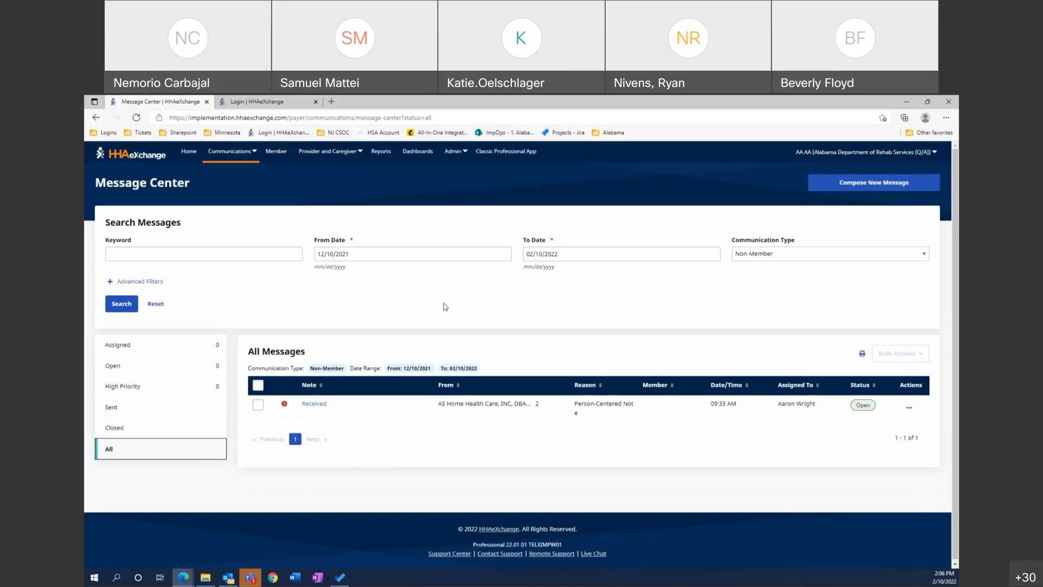
Start composing a new message with the communication type Member.
{"action": "left_click", "coordinate": [876, 189]}
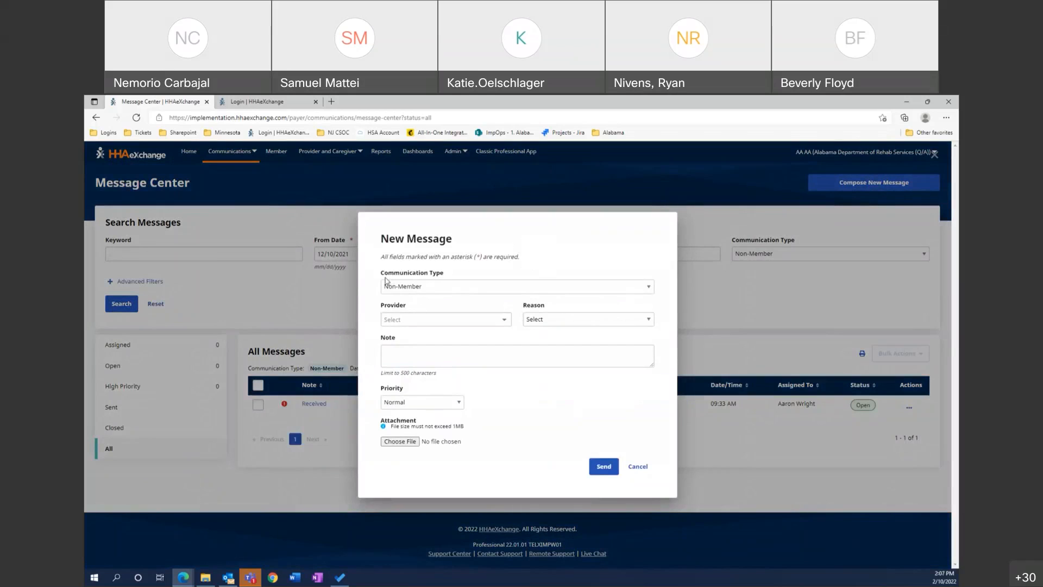
{"action": "left_click", "coordinate": [419, 287]}
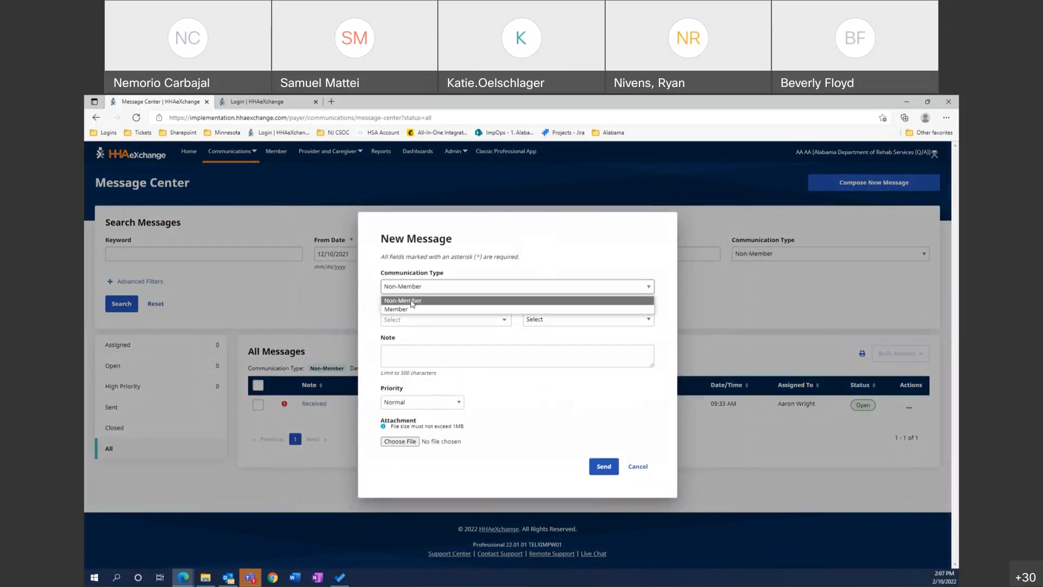
{"action": "left_click", "coordinate": [410, 309]}
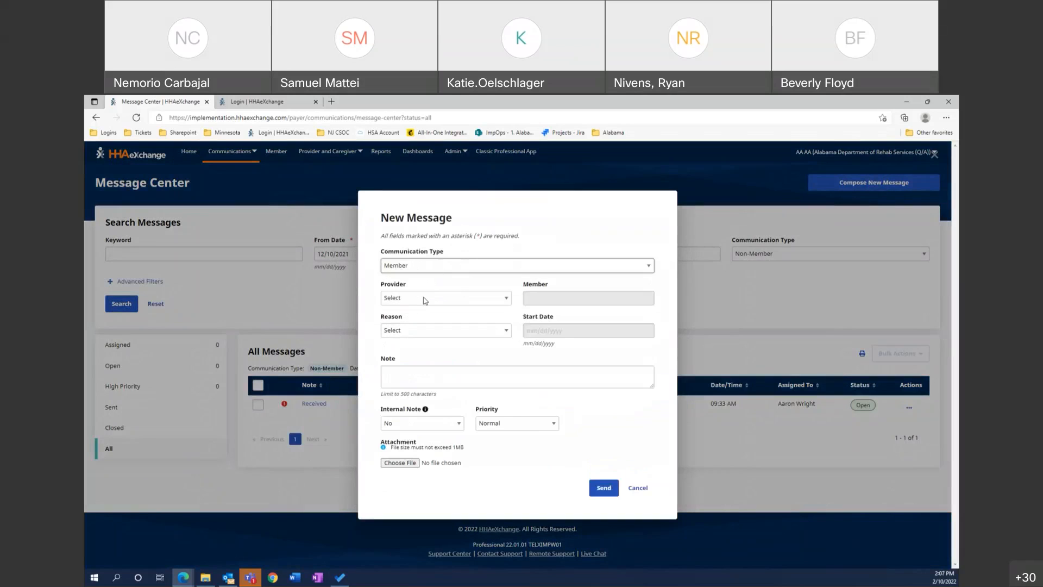
Set the new message's provider to the first AS Home Health Care, INC entry and choose the first member suggested for "D".
{"action": "left_click", "coordinate": [425, 298]}
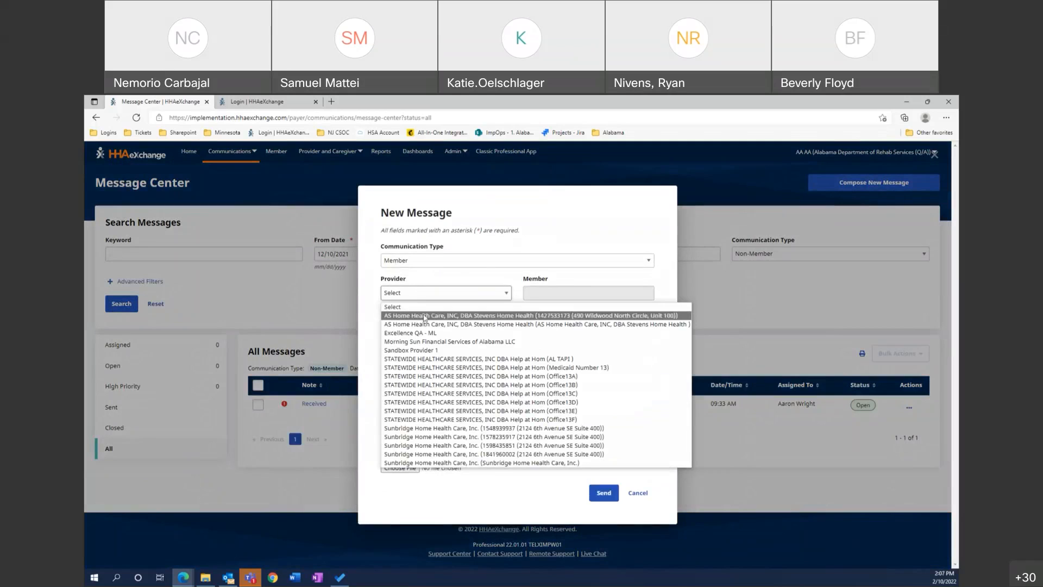
{"action": "left_click", "coordinate": [414, 316]}
{"action": "left_click", "coordinate": [546, 301]}
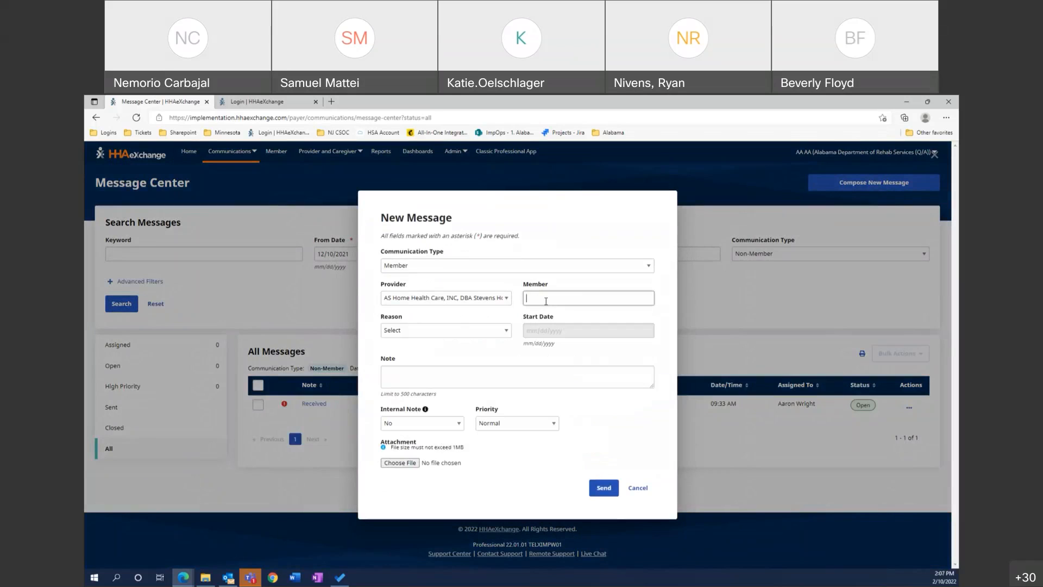
{"action": "type", "text": "D"}
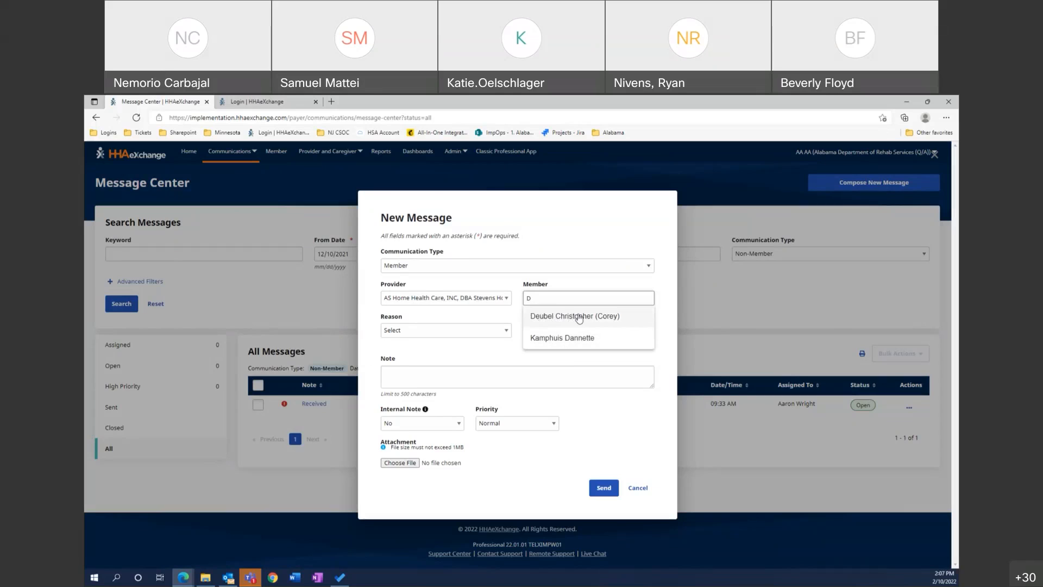
{"action": "left_click", "coordinate": [579, 317]}
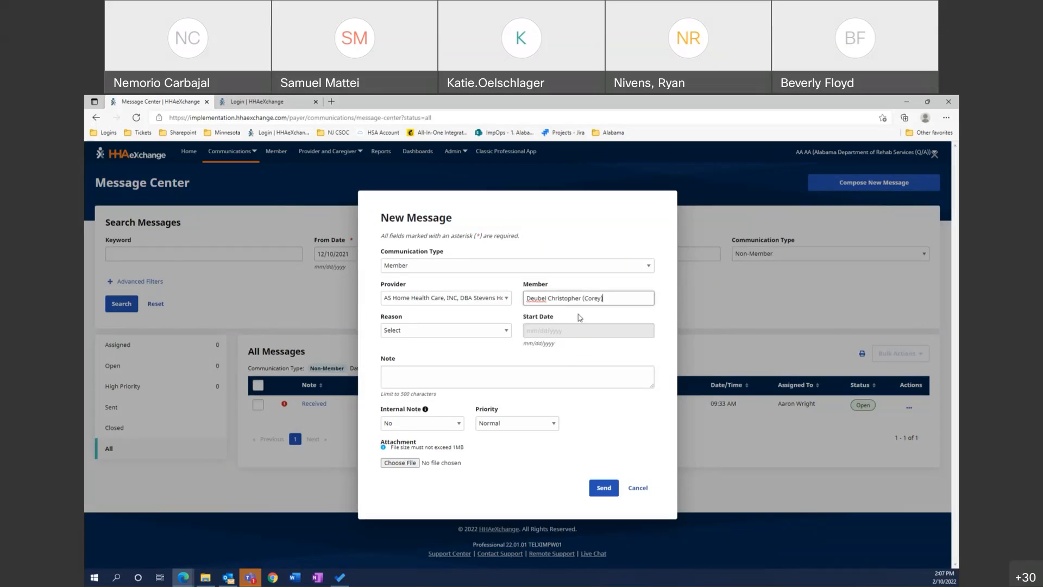
Set the reason to Person-Centered Note, enter the note "Test" and send the message.
{"action": "left_click", "coordinate": [445, 330]}
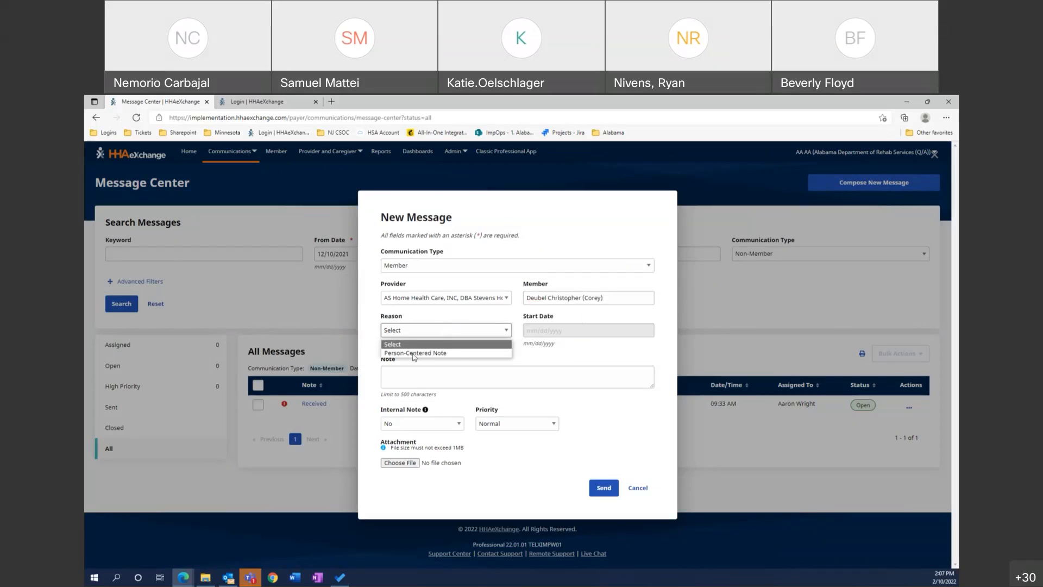
{"action": "left_click", "coordinate": [425, 354]}
{"action": "left_click", "coordinate": [405, 374]}
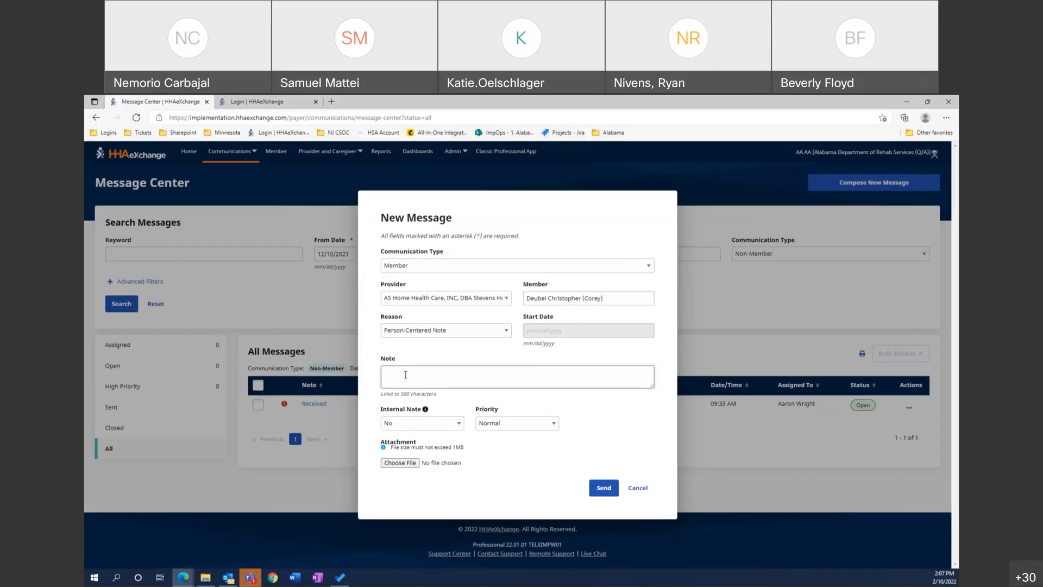
{"action": "type", "text": "Test"}
{"action": "left_click", "coordinate": [605, 489]}
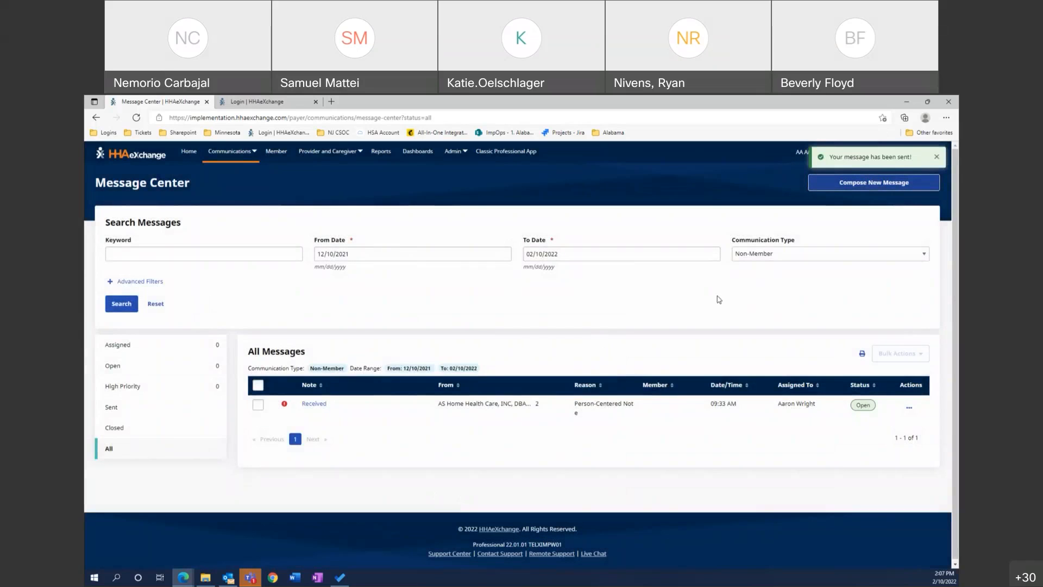
Search the messages with communication type Member and examine the time of the newest message.
{"action": "left_click", "coordinate": [766, 253]}
{"action": "left_click", "coordinate": [748, 268]}
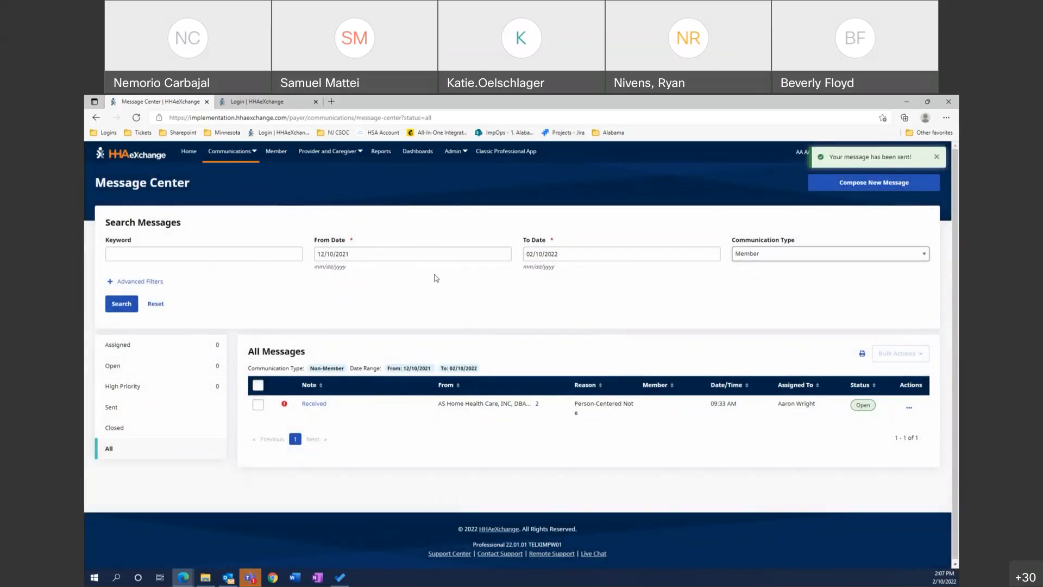
{"action": "left_click", "coordinate": [122, 304]}
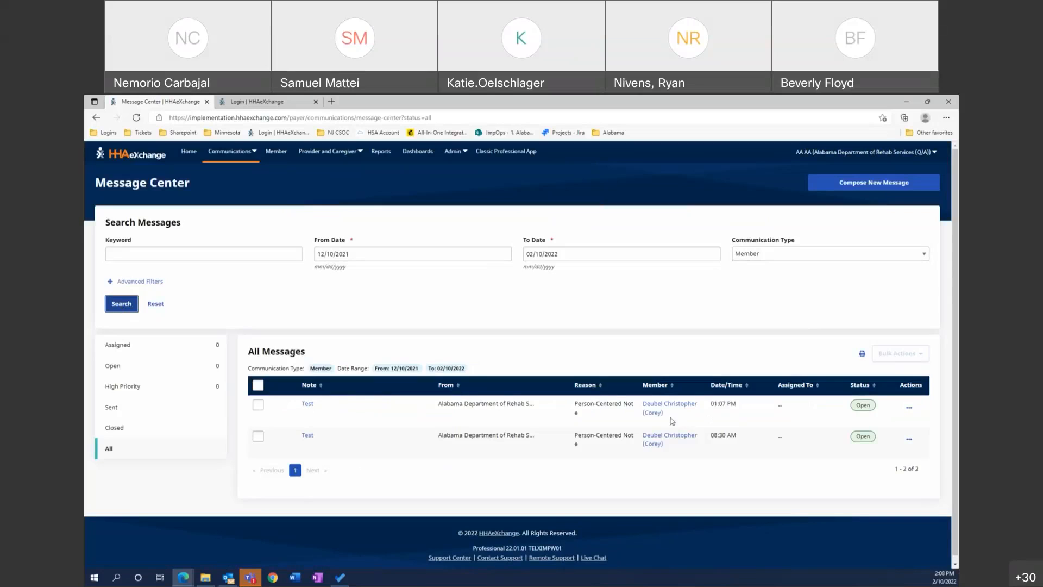
{"action": "left_click_drag", "start_coordinate": [712, 406], "coordinate": [741, 407]}
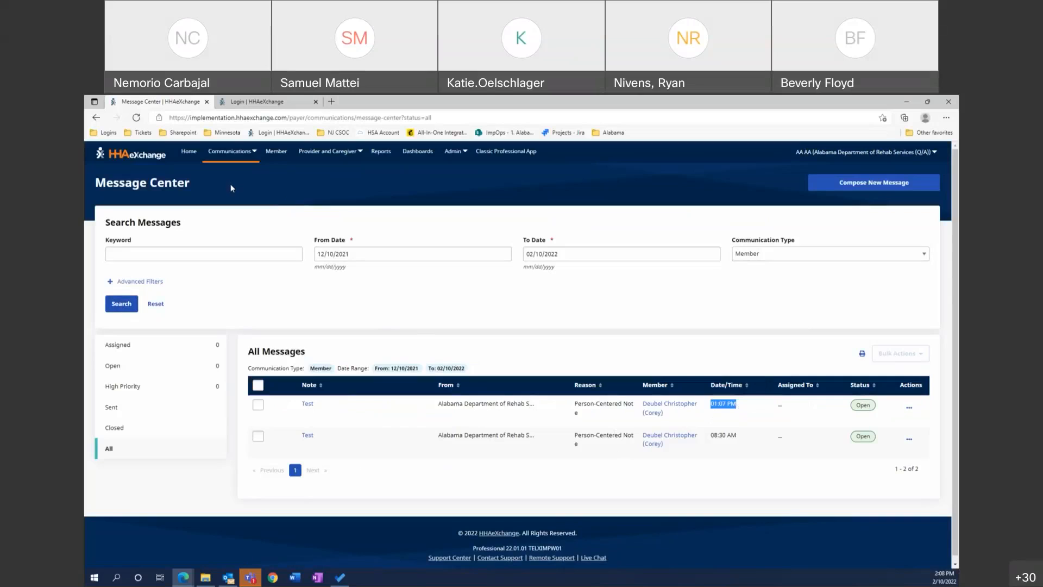
Open the System Notifications page for the Alabama Department of Rehab Services account.
{"action": "left_click", "coordinate": [232, 157]}
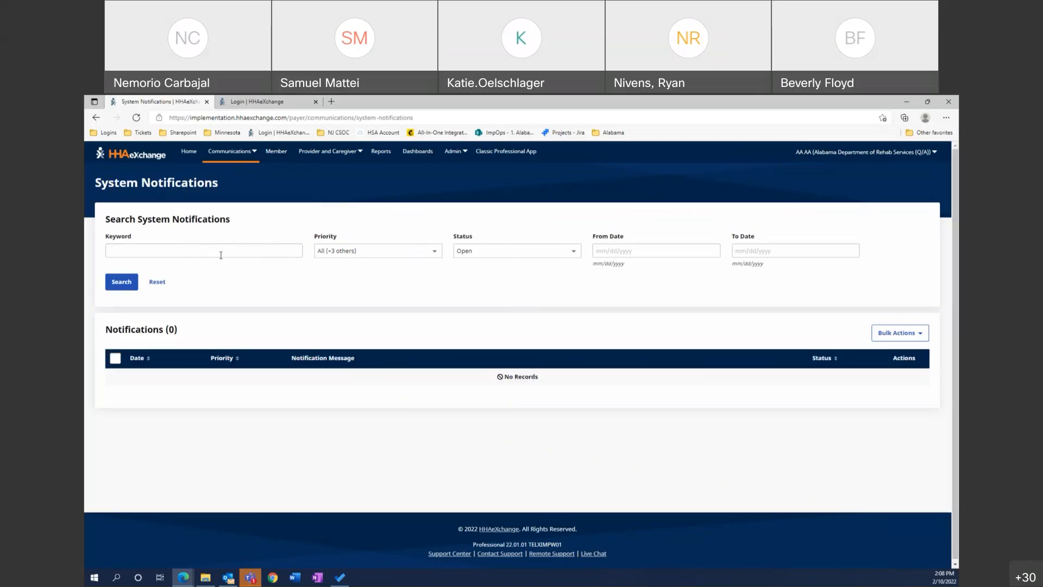
{"action": "left_click_drag", "start_coordinate": [85, 261], "coordinate": [410, 96]}
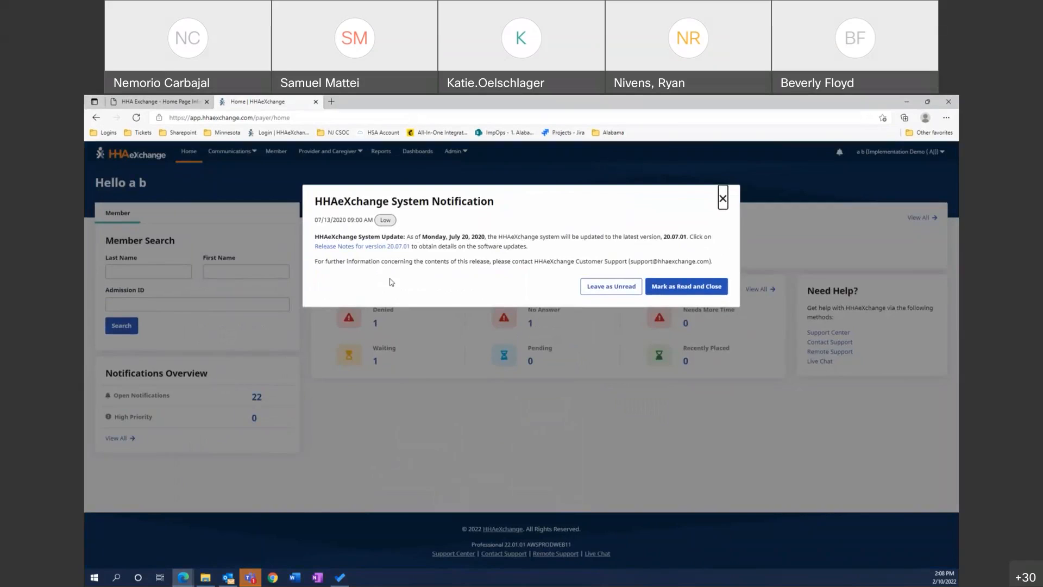
Read the 07/13/2020 system notification on the Implementation Demo home page, mark it as read and dismiss the following notification without marking it.
{"action": "left_click_drag", "start_coordinate": [317, 220], "coordinate": [371, 222]}
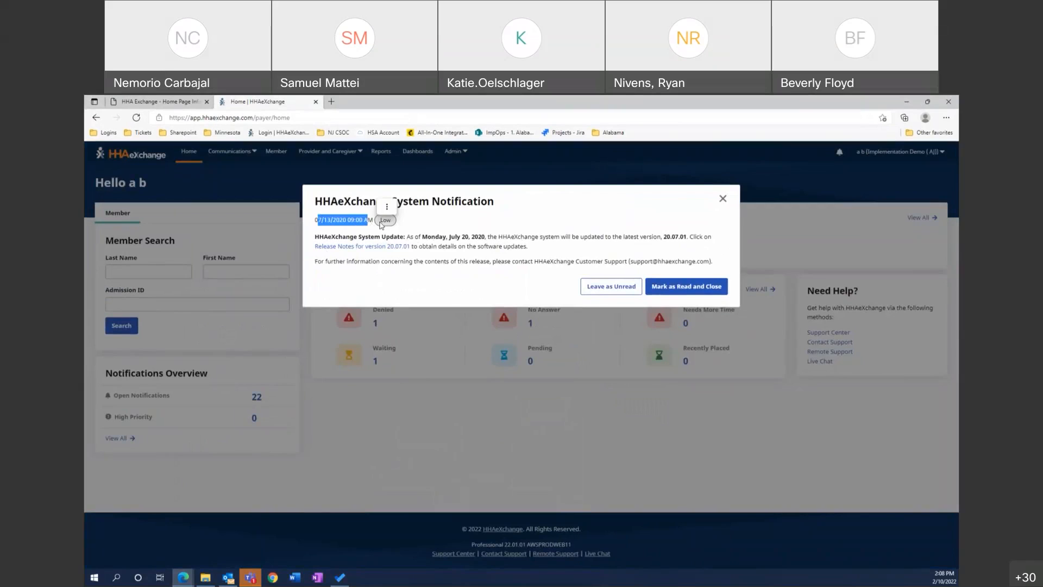
{"action": "left_click", "coordinate": [388, 222]}
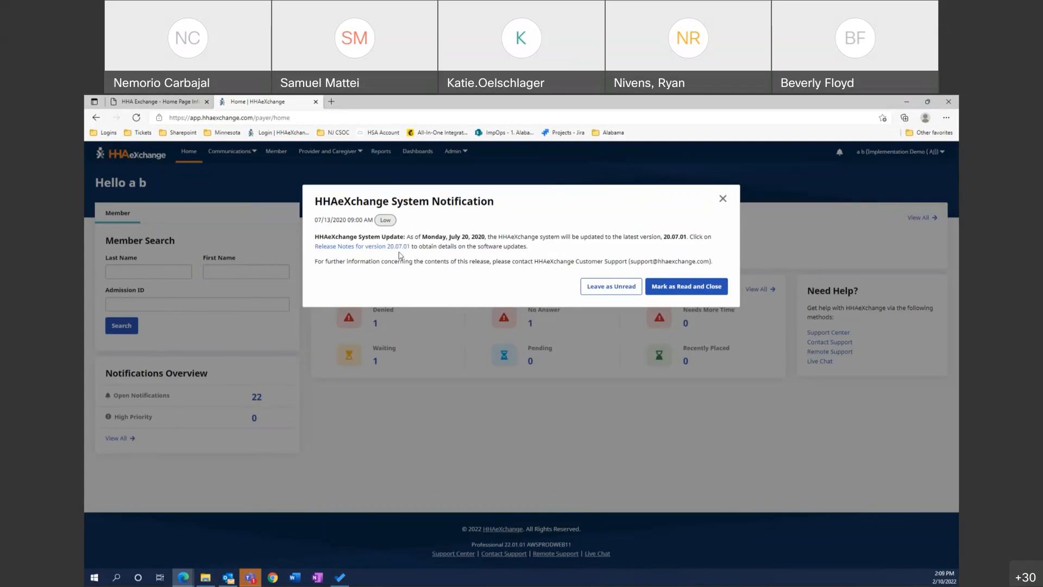
{"action": "left_click_drag", "start_coordinate": [315, 238], "coordinate": [466, 238]}
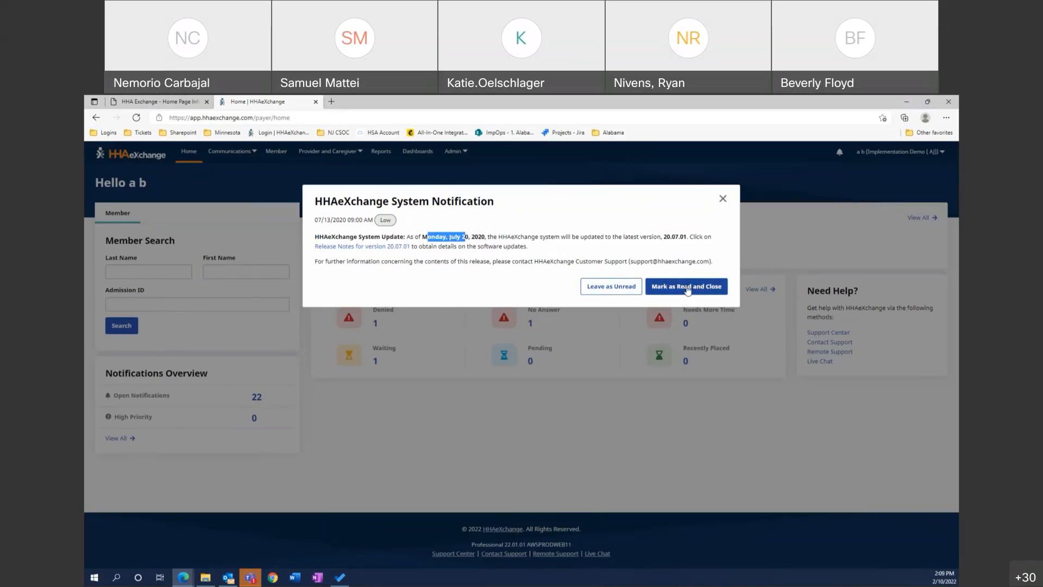
{"action": "left_click", "coordinate": [688, 289]}
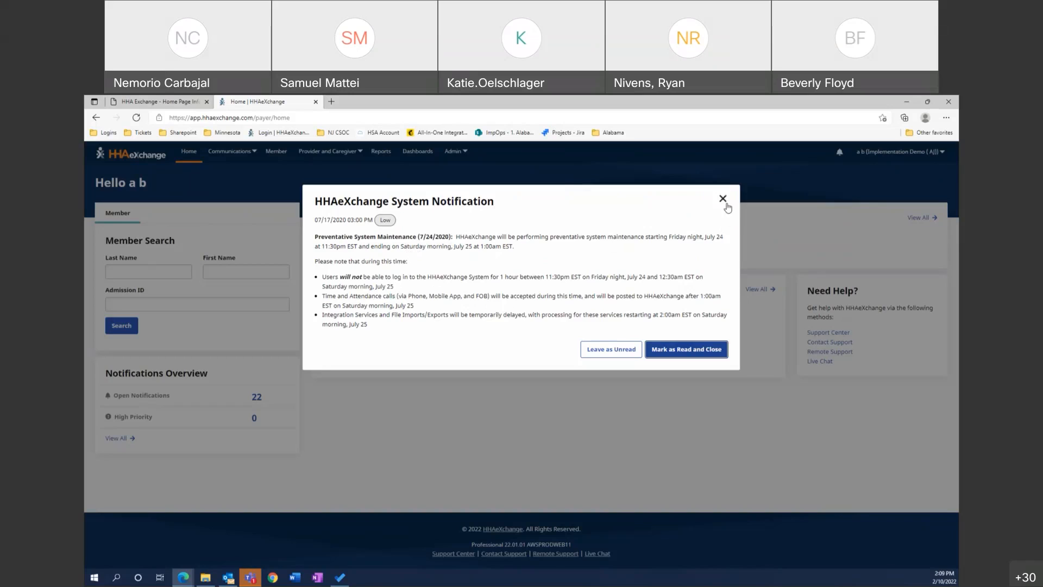
{"action": "left_click", "coordinate": [726, 202]}
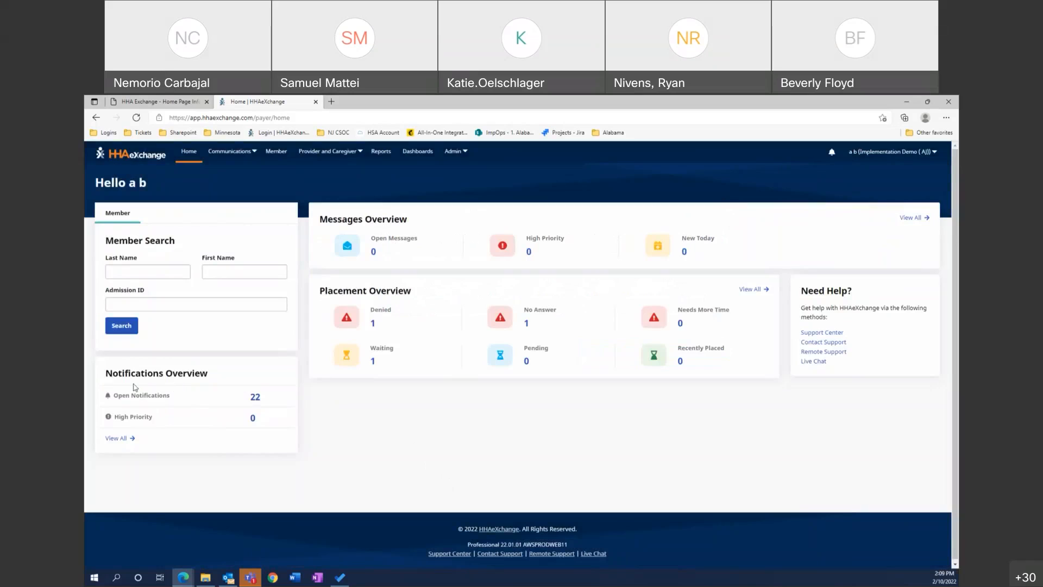
Examine the Notifications Overview on the home page and view the full list of open system notifications.
{"action": "left_click_drag", "start_coordinate": [104, 373], "coordinate": [228, 373]}
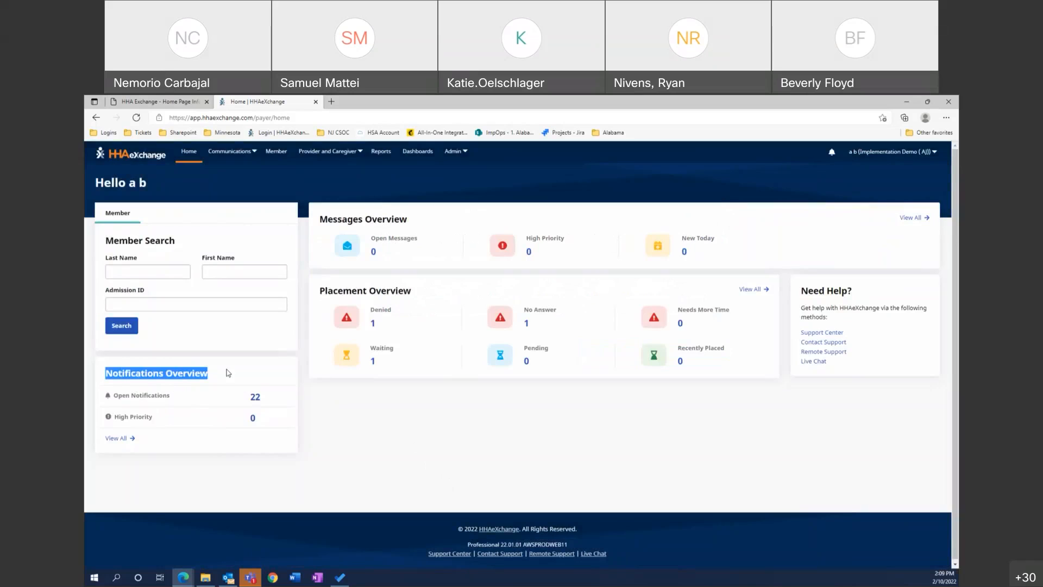
{"action": "left_click", "coordinate": [237, 401]}
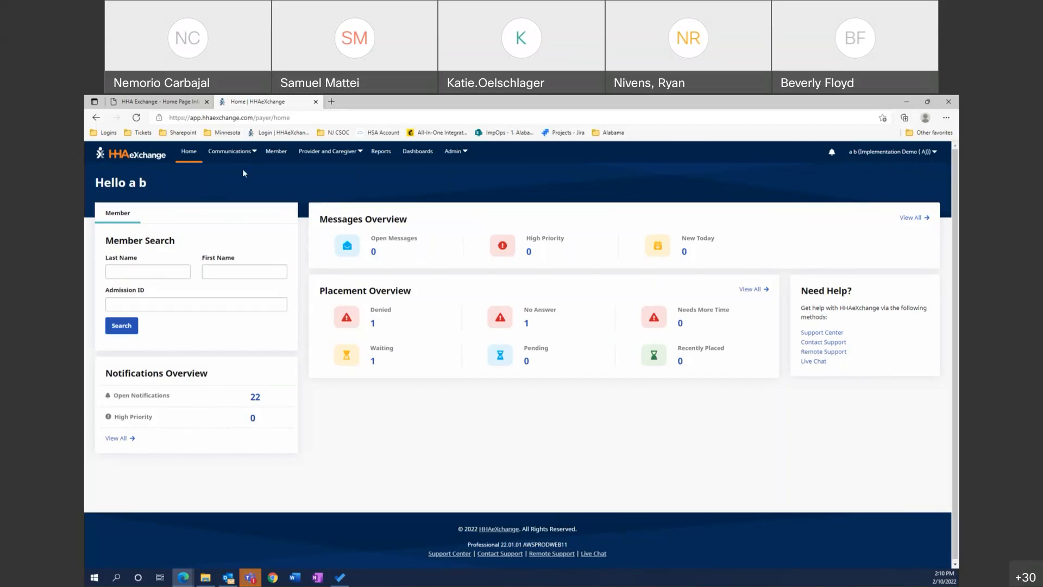
{"action": "left_click", "coordinate": [230, 157]}
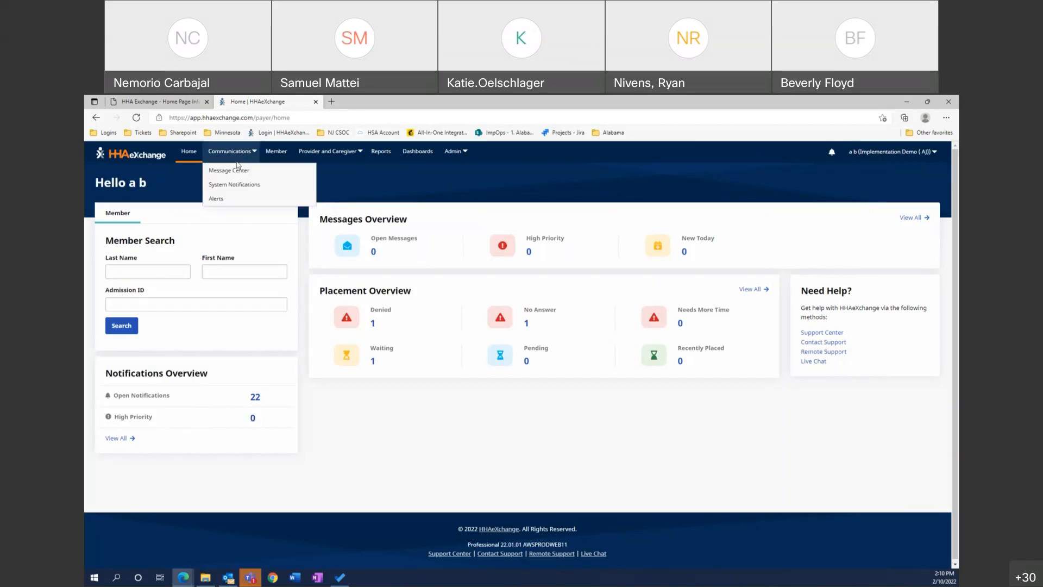
{"action": "left_click", "coordinate": [236, 186]}
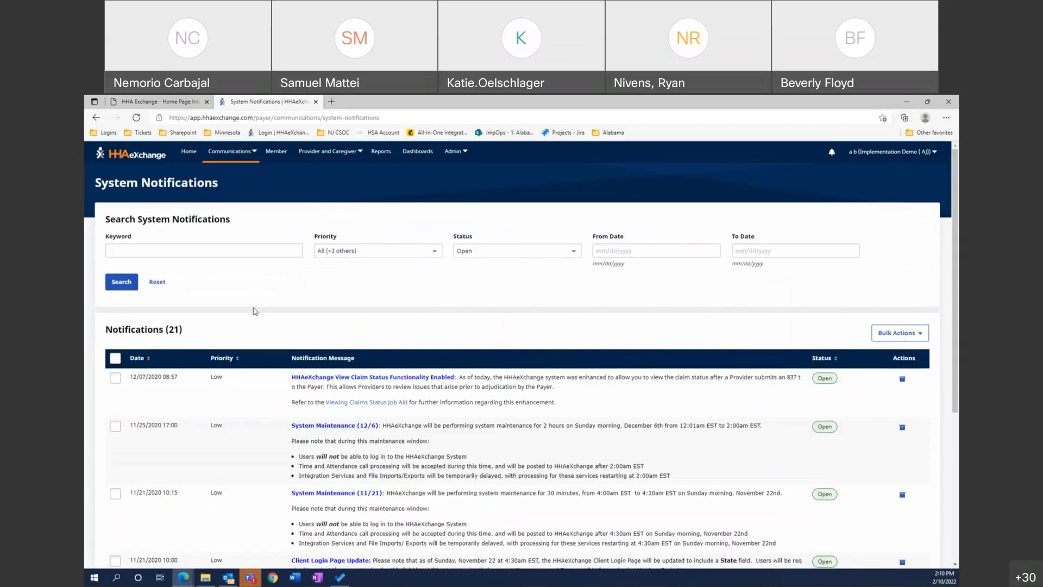
{"action": "scroll", "coordinate": [215, 259], "scroll_direction": "down", "scroll_amount": 1}
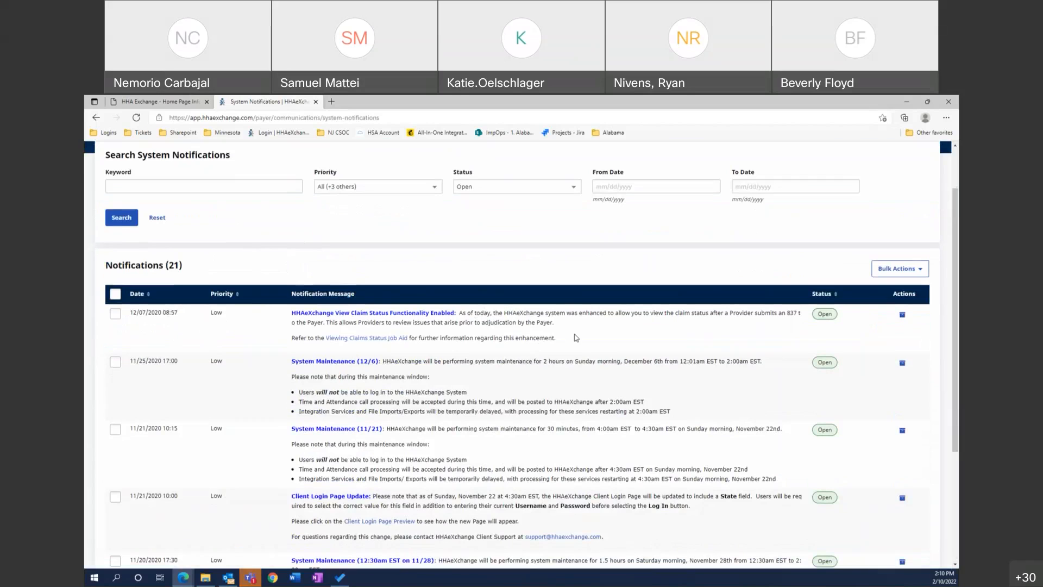
Close the 12/07/2020 notification about the View Claim Status functionality and check the notification count.
{"action": "left_click", "coordinate": [904, 317]}
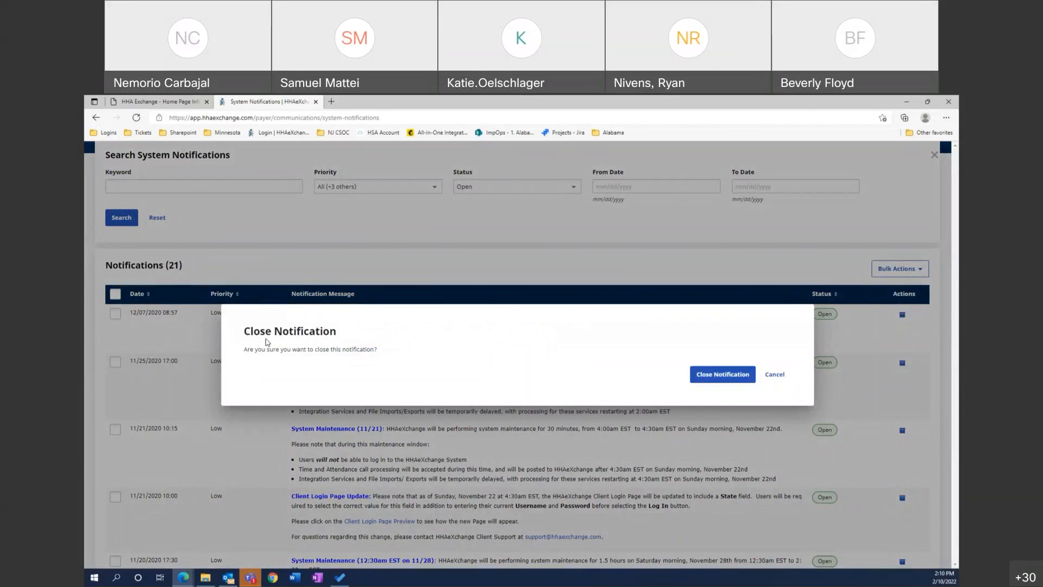
{"action": "left_click", "coordinate": [735, 376]}
{"action": "left_click_drag", "start_coordinate": [169, 261], "coordinate": [180, 265]}
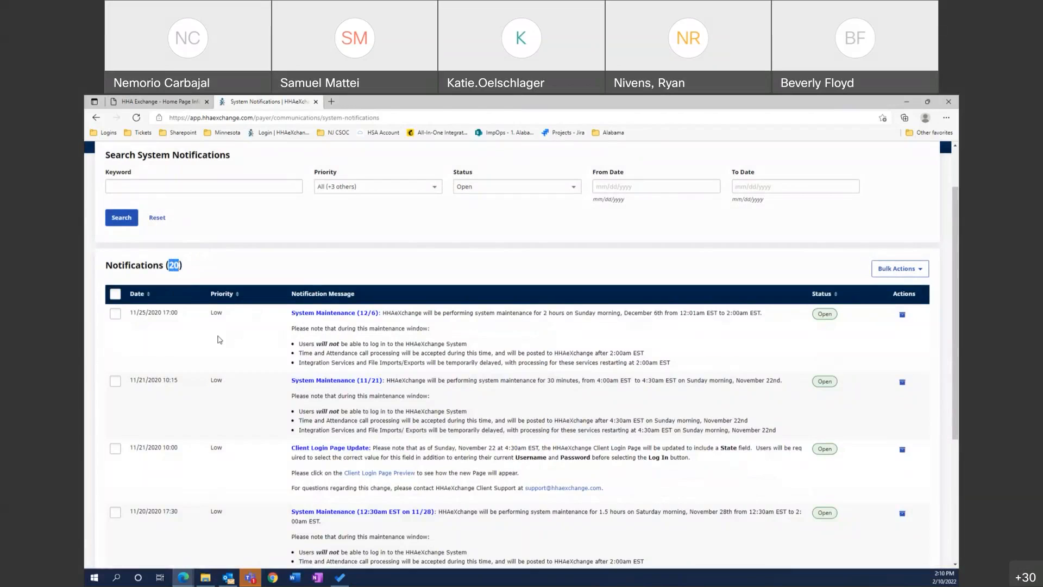
Select all five notifications on the first page, close them in bulk and check the notification count.
{"action": "scroll", "coordinate": [229, 344], "scroll_direction": "down", "scroll_amount": 1}
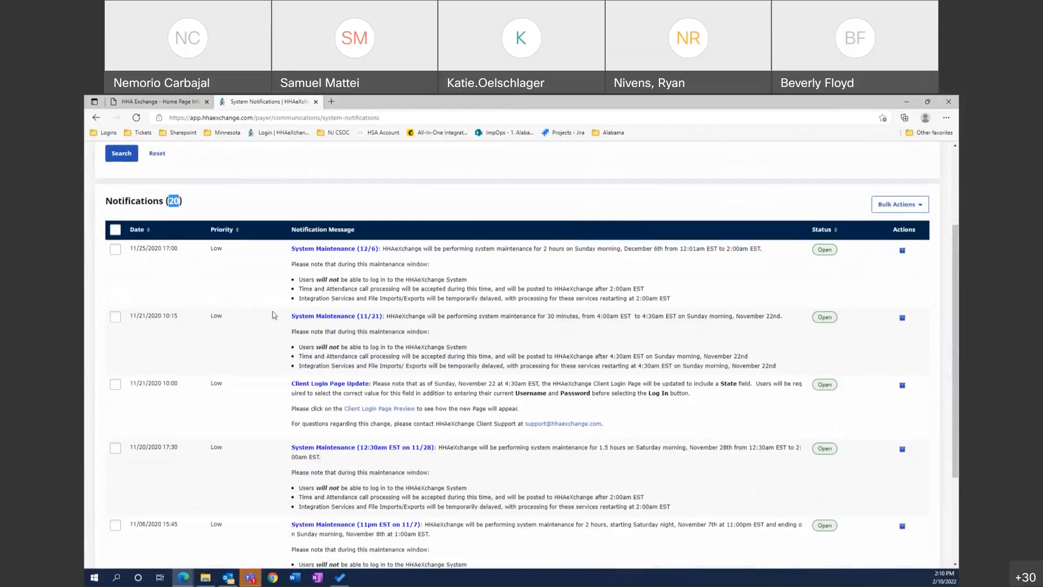
{"action": "scroll", "coordinate": [277, 326], "scroll_direction": "down", "scroll_amount": 1}
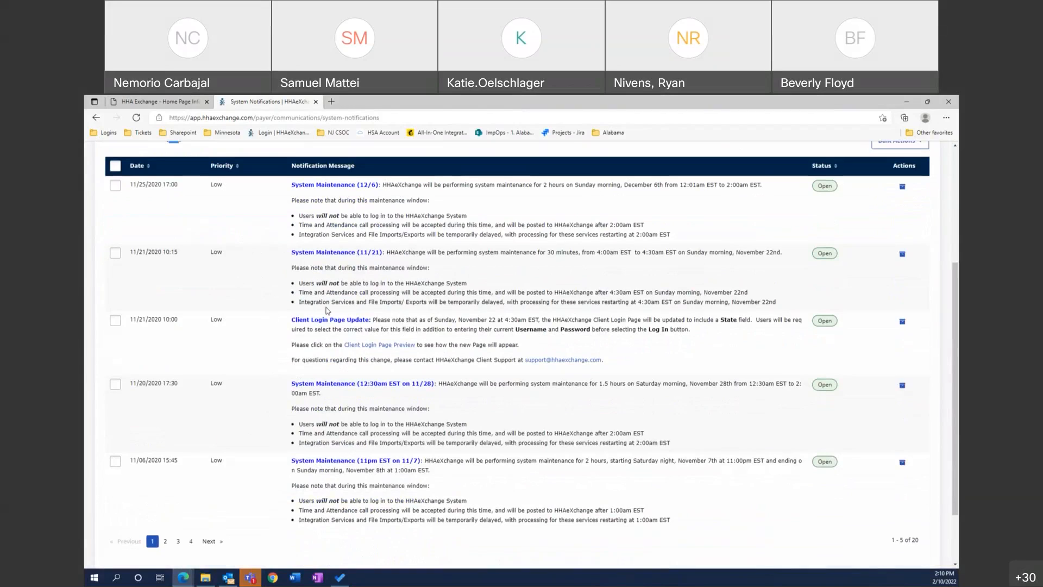
{"action": "left_click", "coordinate": [115, 185]}
{"action": "left_click", "coordinate": [115, 252]}
{"action": "left_click", "coordinate": [115, 320]}
{"action": "left_click", "coordinate": [115, 384]}
{"action": "left_click", "coordinate": [115, 461]}
{"action": "scroll", "coordinate": [373, 422], "scroll_direction": "up", "scroll_amount": 4}
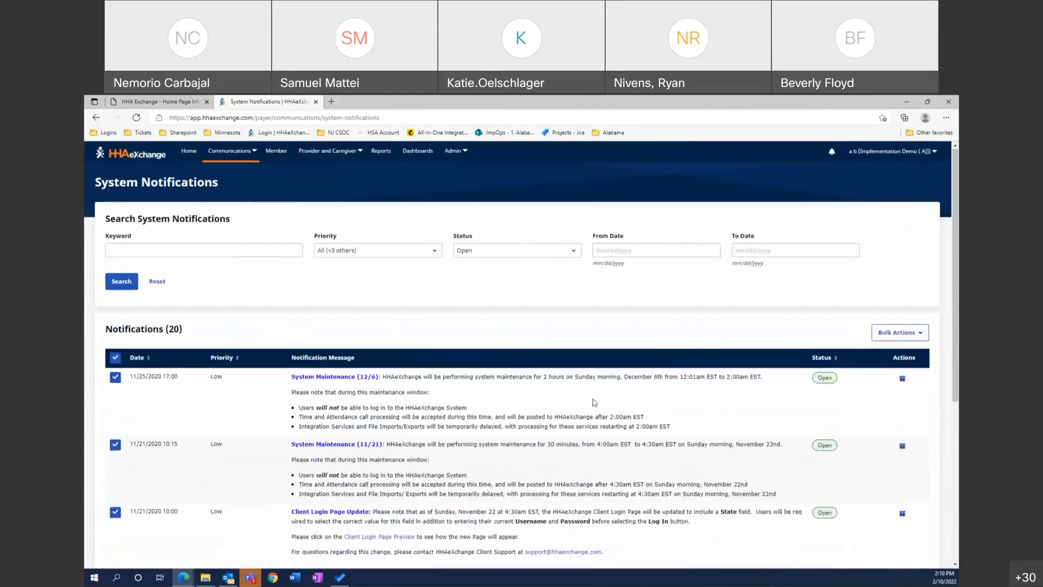
{"action": "left_click", "coordinate": [908, 337]}
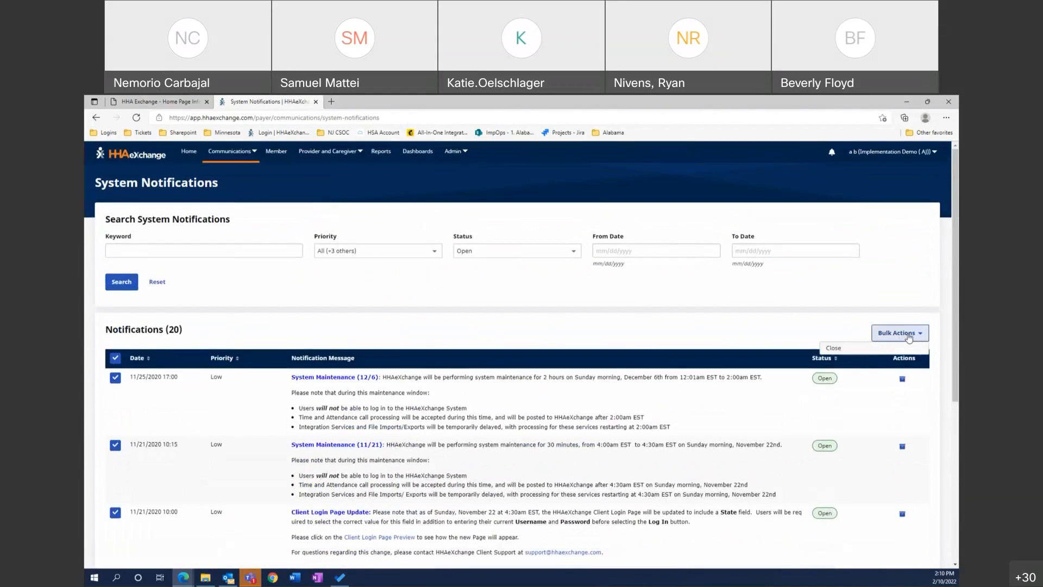
{"action": "left_click", "coordinate": [865, 350]}
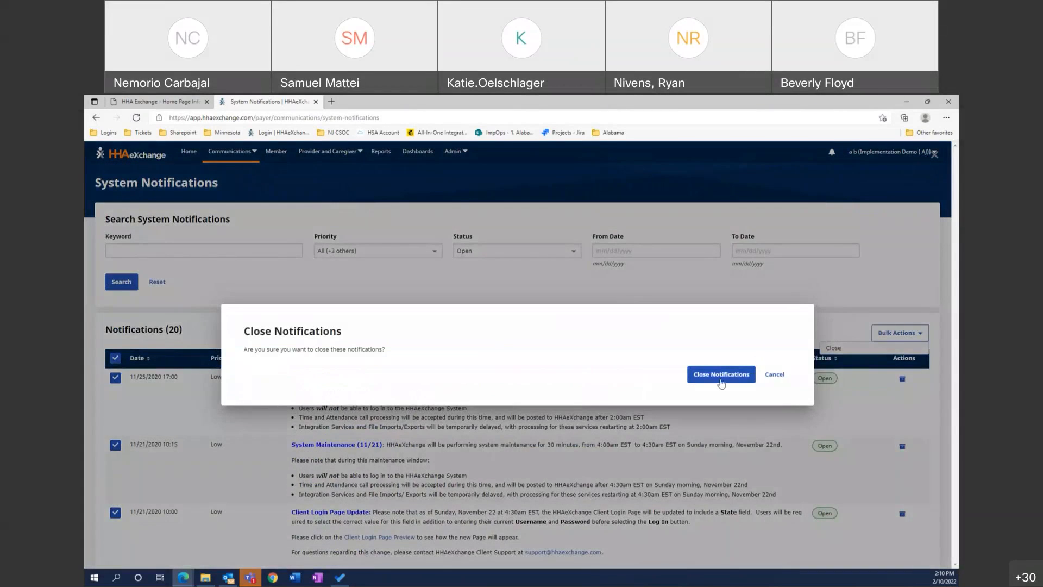
{"action": "left_click", "coordinate": [740, 376]}
{"action": "double_click", "coordinate": [175, 331]}
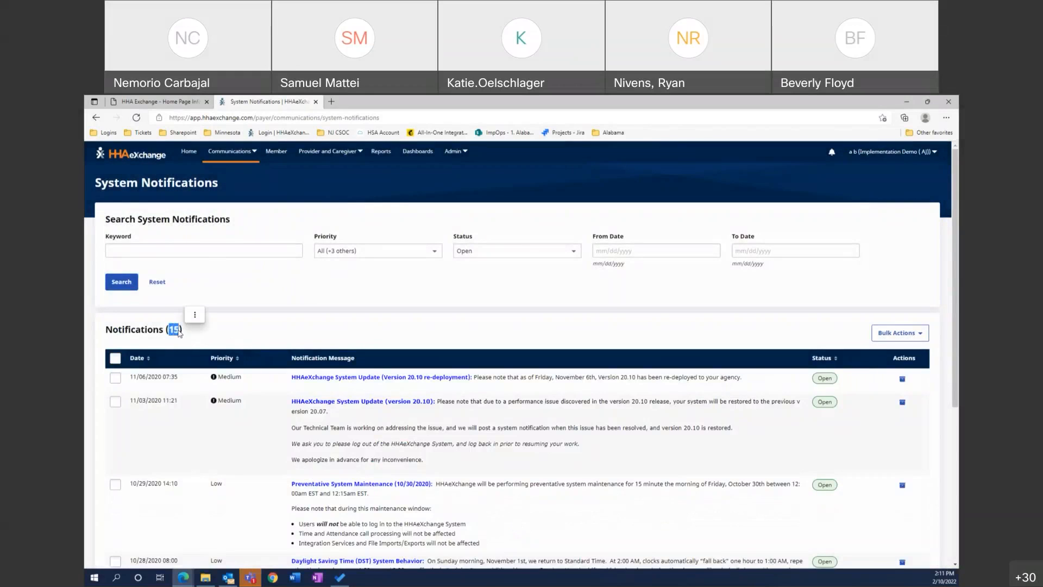
{"action": "left_click", "coordinate": [288, 313]}
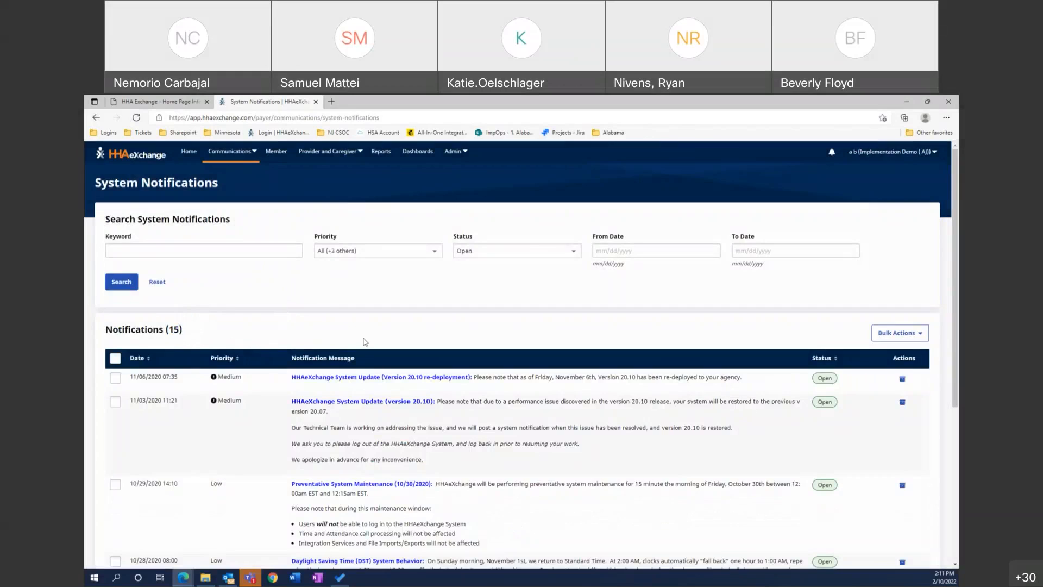
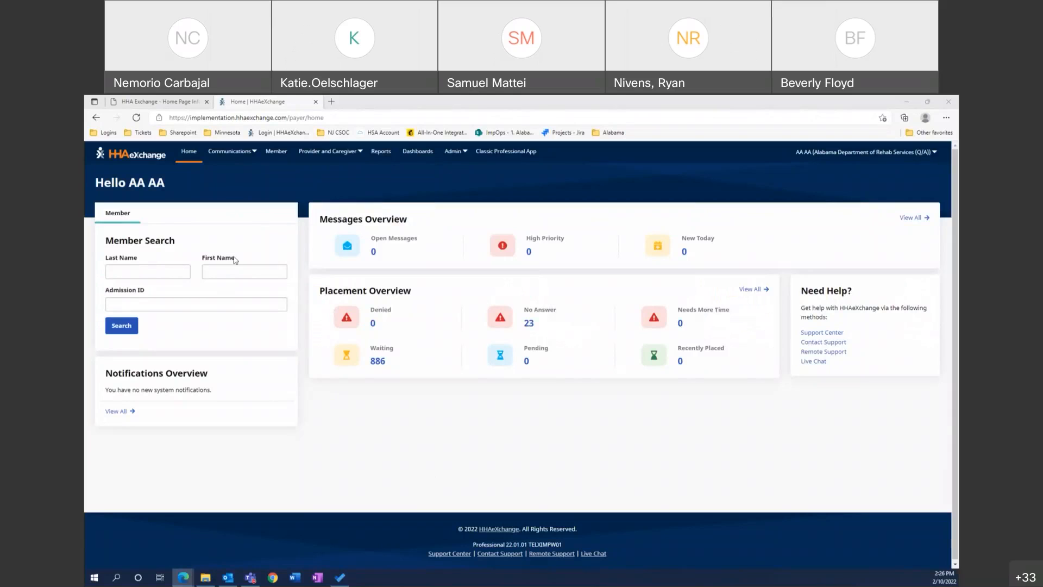
Open the member search page and examine its Member Team filter.
{"action": "left_click", "coordinate": [274, 153]}
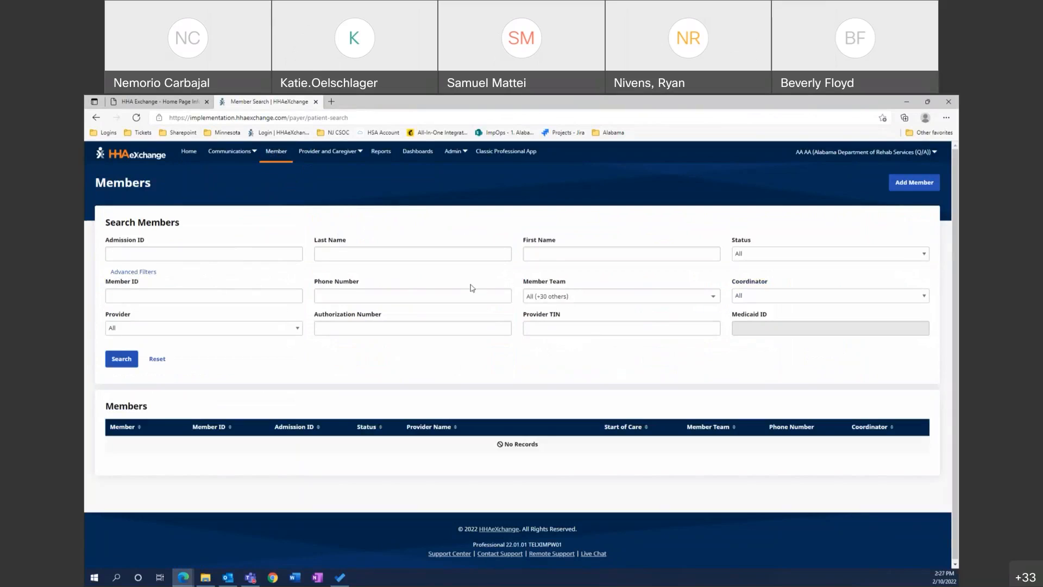
{"action": "left_click_drag", "start_coordinate": [525, 284], "coordinate": [588, 286]}
{"action": "left_click", "coordinate": [604, 267]}
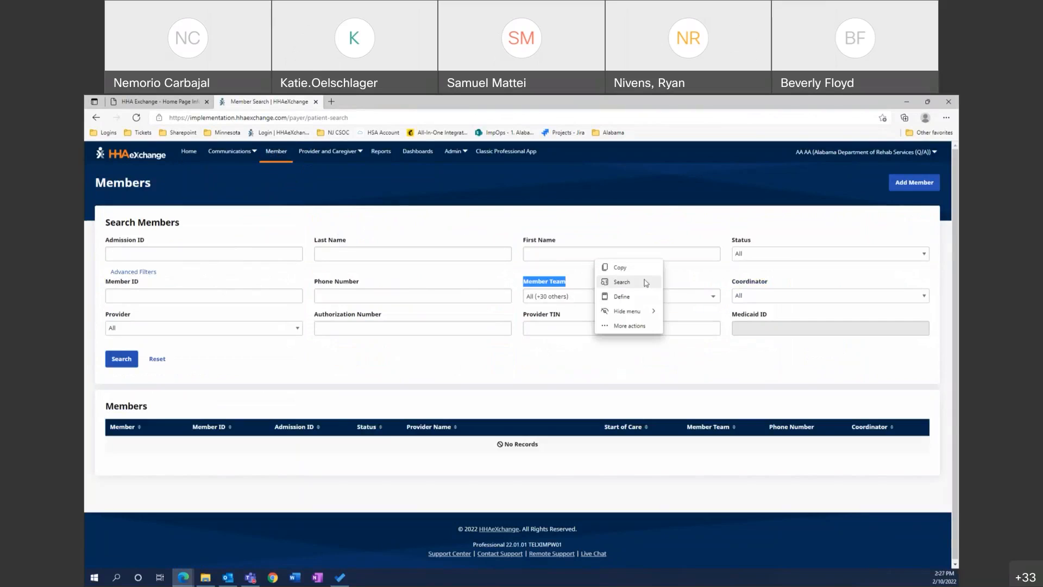
{"action": "left_click", "coordinate": [694, 283]}
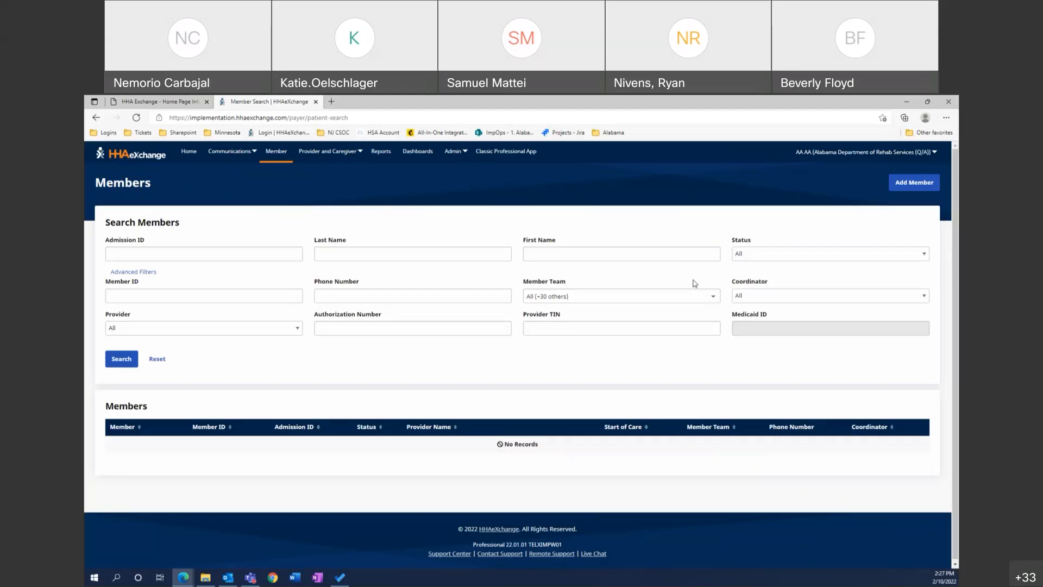
Limit the Member Team filter to the first listed coordinator only and search for that team's members.
{"action": "left_click", "coordinate": [672, 302]}
{"action": "left_click", "coordinate": [522, 302]}
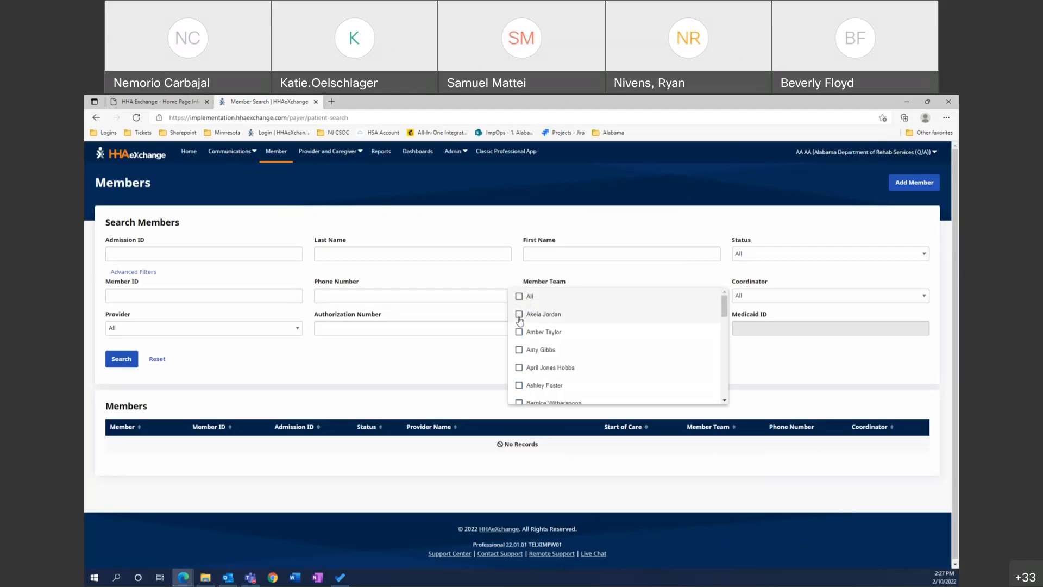
{"action": "left_click", "coordinate": [519, 315]}
{"action": "left_click", "coordinate": [434, 356]}
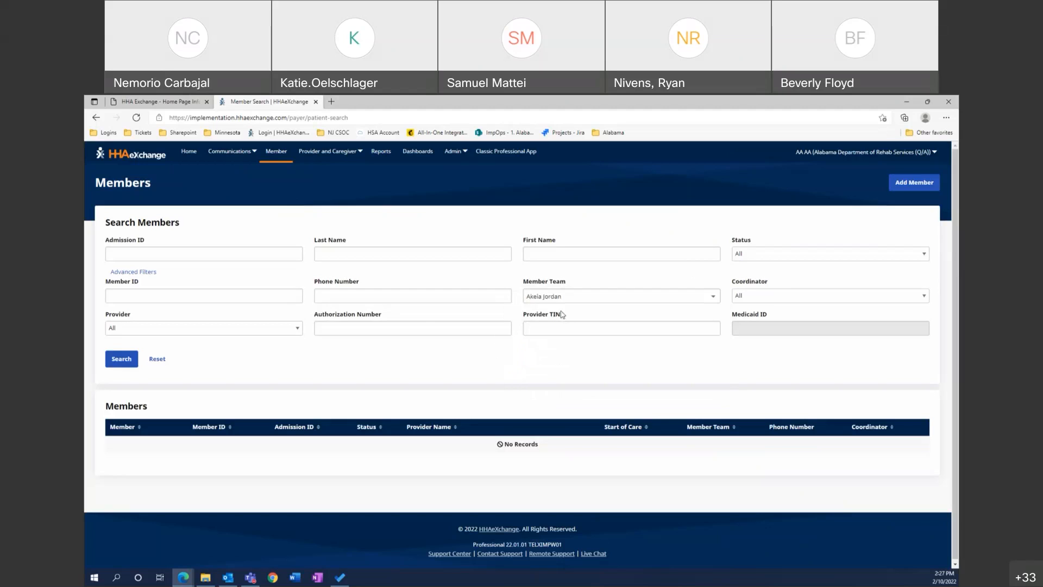
{"action": "left_click", "coordinate": [117, 360]}
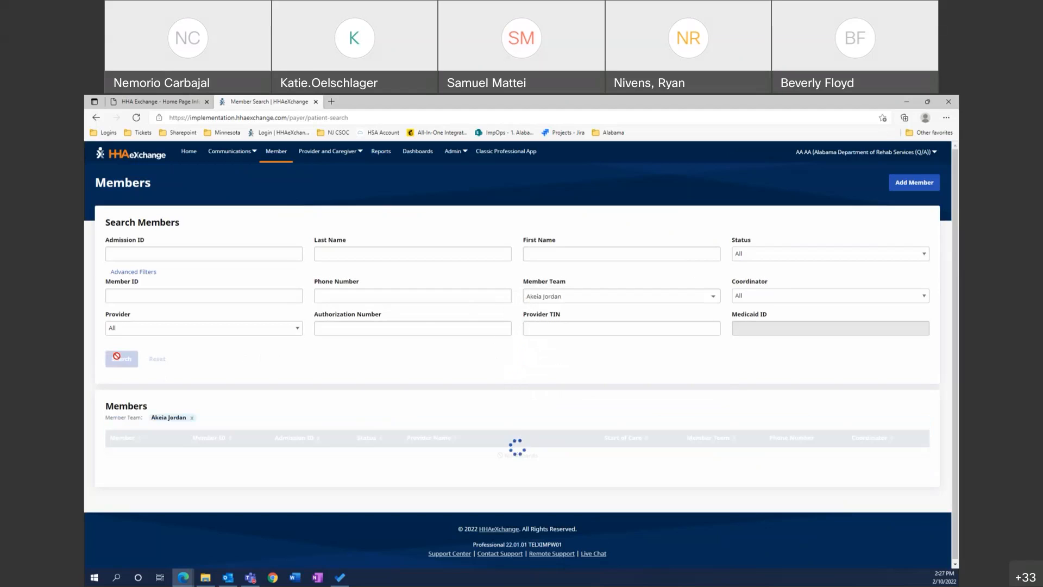
{"action": "scroll", "coordinate": [220, 242], "scroll_direction": "up", "scroll_amount": 3}
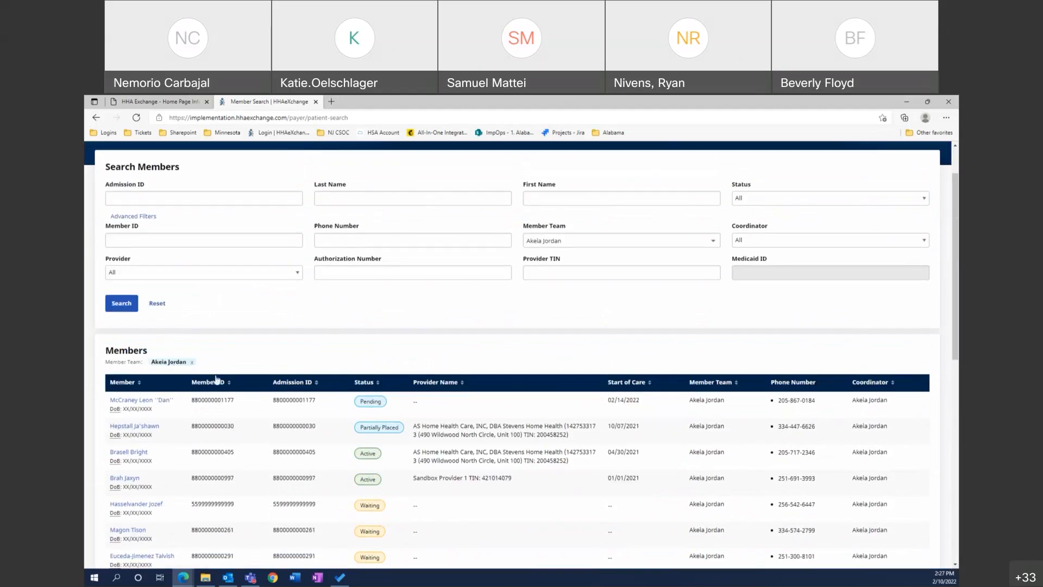
Add the second and third listed coordinators to the Member Team filter and search the members of all three teams.
{"action": "scroll", "coordinate": [489, 333], "scroll_direction": "up", "scroll_amount": 1}
{"action": "left_click", "coordinate": [573, 296]}
{"action": "left_click", "coordinate": [551, 315]}
{"action": "left_click", "coordinate": [544, 333]}
{"action": "left_click", "coordinate": [453, 370]}
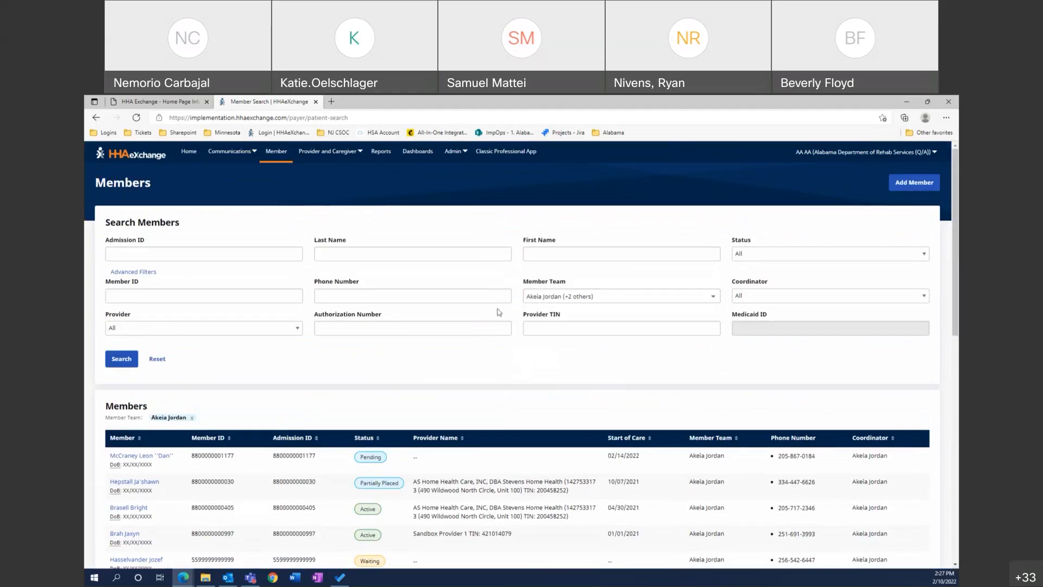
{"action": "left_click", "coordinate": [122, 359]}
{"action": "scroll", "coordinate": [122, 361], "scroll_direction": "down", "scroll_amount": 3}
{"action": "scroll", "coordinate": [587, 307], "scroll_direction": "up", "scroll_amount": 3}
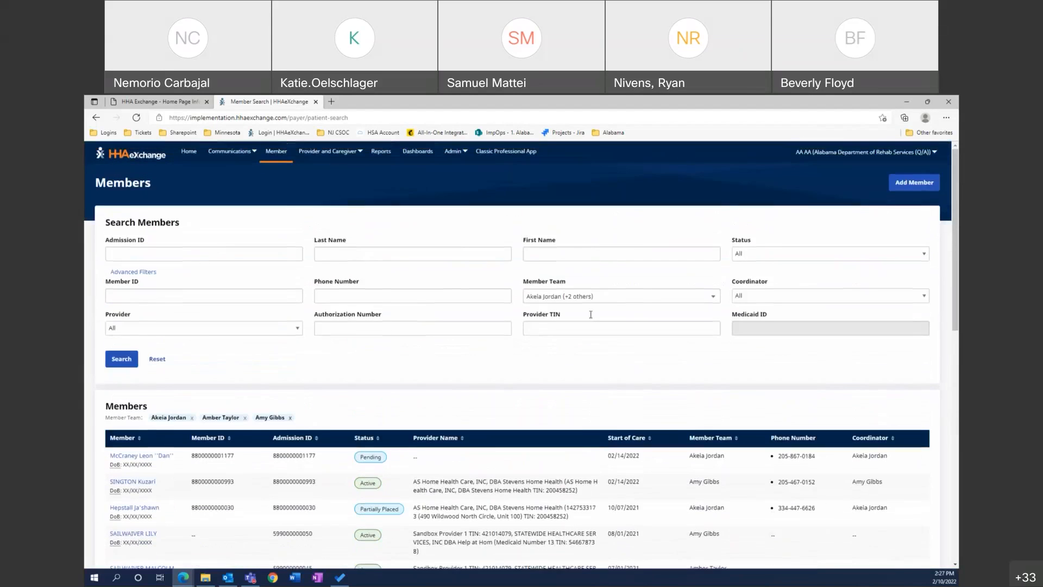
Remove the first and third coordinators from the Member Team filter and review the members of the second coordinator's team.
{"action": "left_click", "coordinate": [581, 303]}
{"action": "left_click", "coordinate": [520, 297]}
{"action": "left_click", "coordinate": [519, 332]}
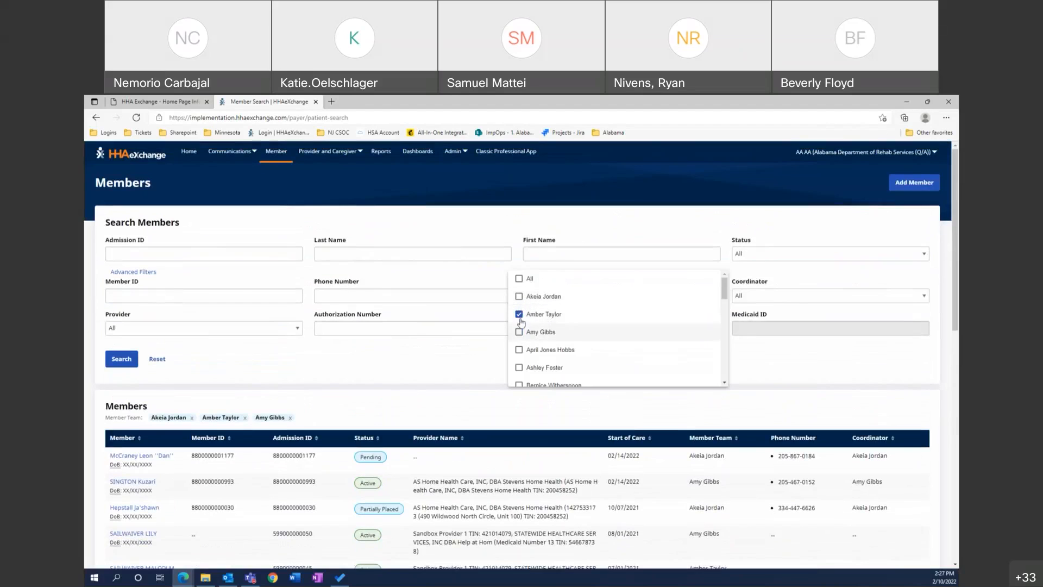
{"action": "left_click", "coordinate": [372, 369]}
{"action": "left_click", "coordinate": [122, 358]}
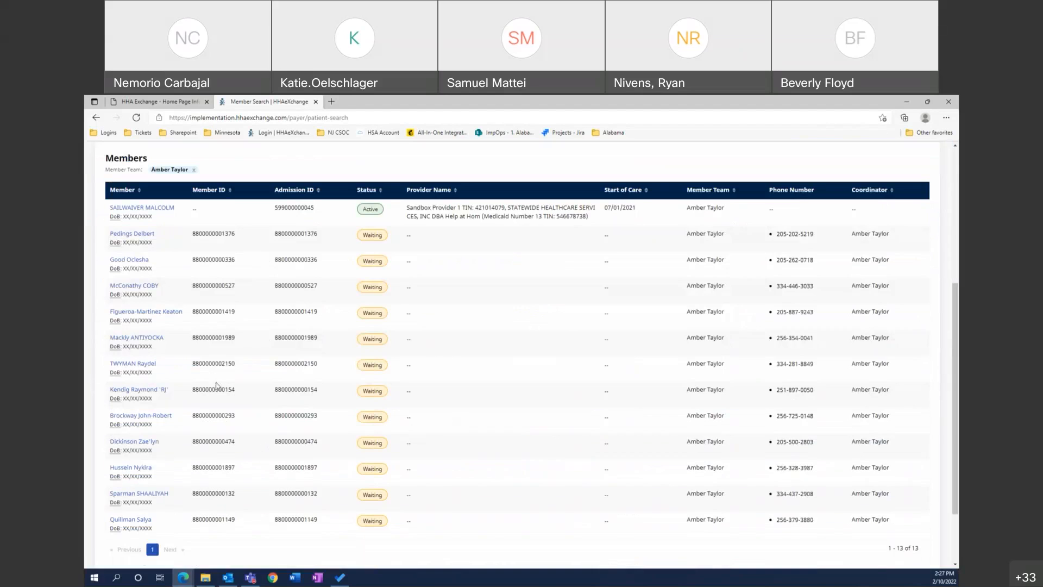
{"action": "scroll", "coordinate": [224, 391], "scroll_direction": "up", "scroll_amount": 5}
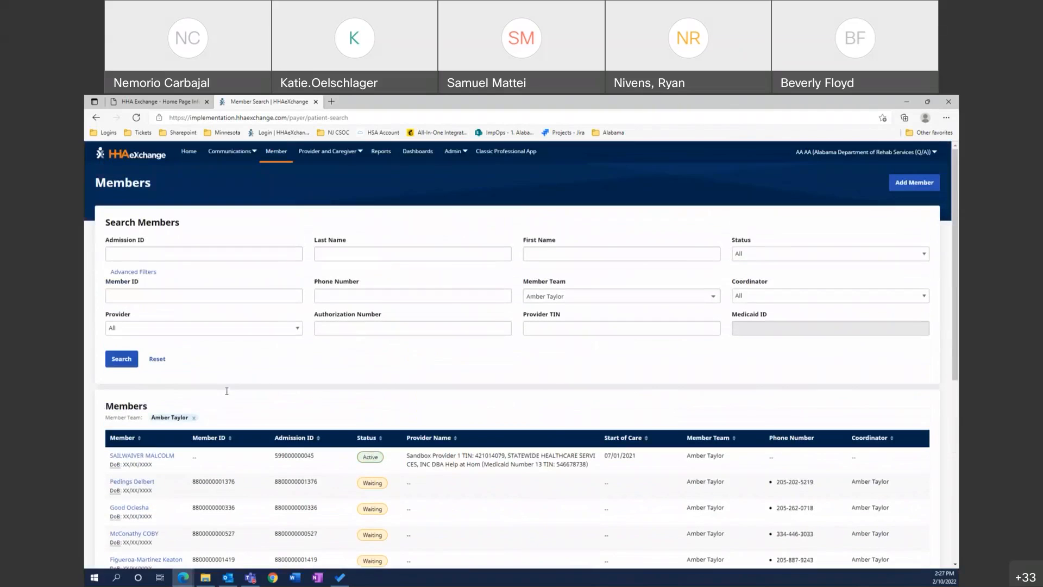
Set the Member Team filter back to All, run the search and review the full member list.
{"action": "left_click", "coordinate": [552, 296]}
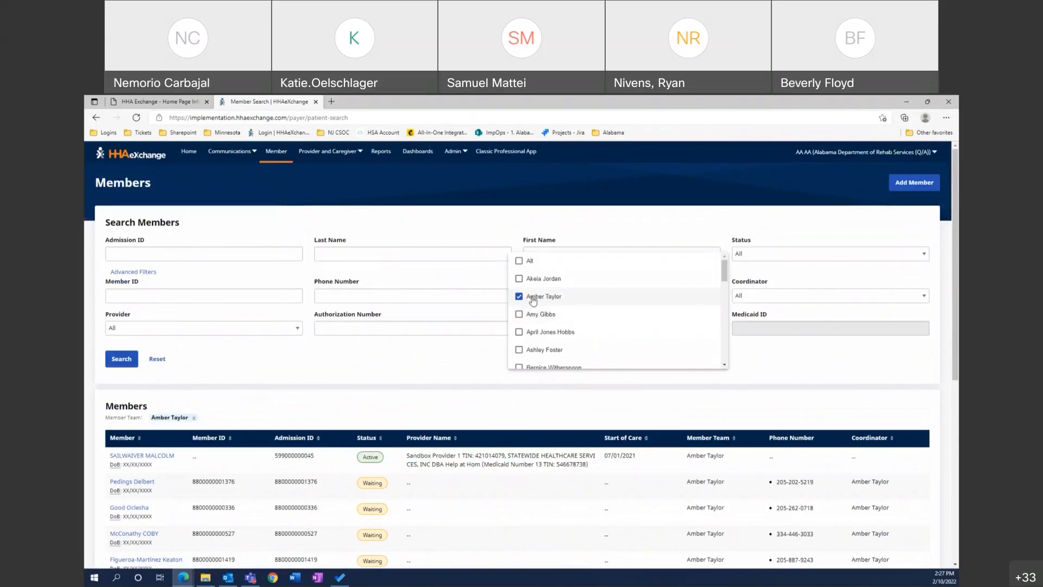
{"action": "left_click", "coordinate": [518, 297]}
{"action": "left_click", "coordinate": [518, 261]}
{"action": "scroll", "coordinate": [575, 315], "scroll_direction": "down", "scroll_amount": 1}
{"action": "scroll", "coordinate": [603, 336], "scroll_direction": "up", "scroll_amount": 1}
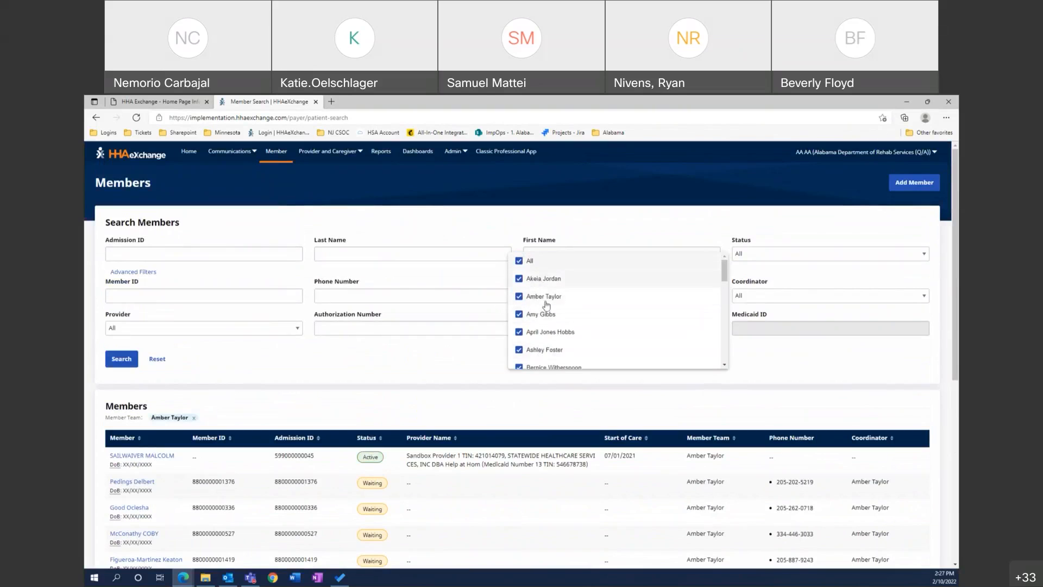
{"action": "left_click", "coordinate": [400, 374]}
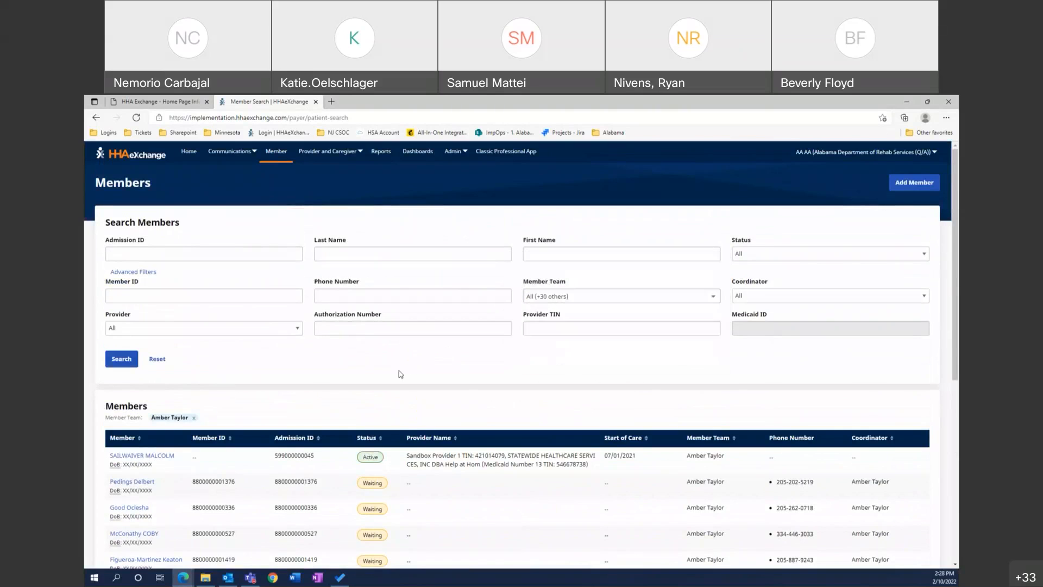
{"action": "left_click", "coordinate": [123, 361]}
{"action": "scroll", "coordinate": [407, 359], "scroll_direction": "down", "scroll_amount": 4}
{"action": "scroll", "coordinate": [360, 351], "scroll_direction": "up", "scroll_amount": 4}
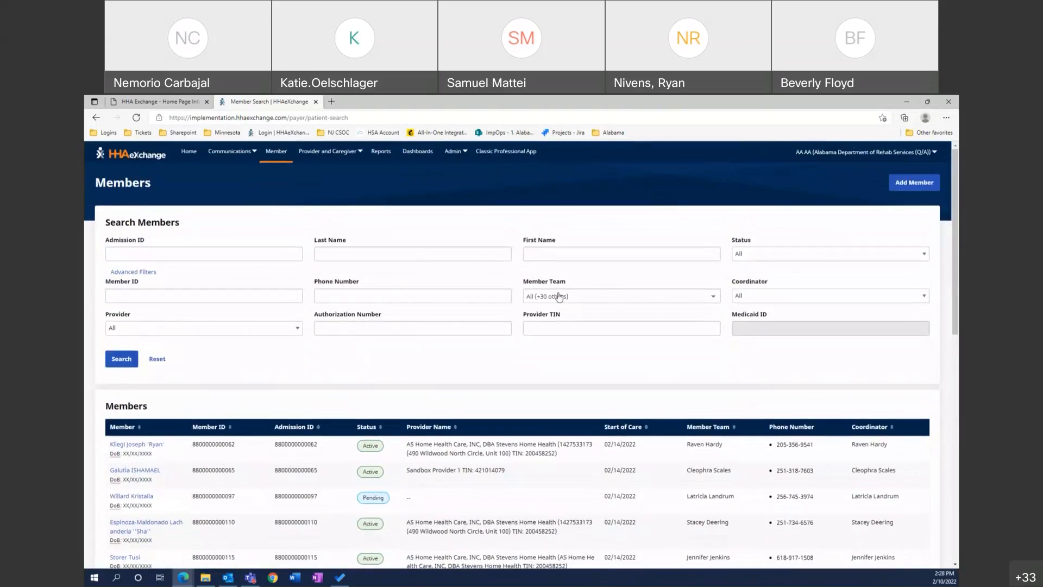
{"action": "scroll", "coordinate": [241, 362], "scroll_direction": "down", "scroll_amount": 2}
{"action": "scroll", "coordinate": [243, 364], "scroll_direction": "down", "scroll_amount": 1}
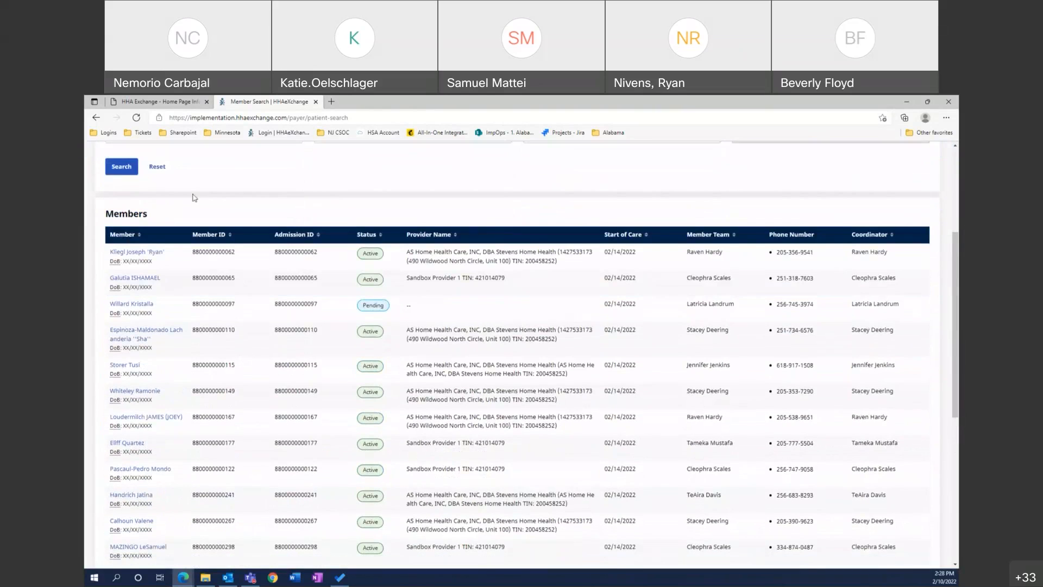
{"action": "scroll", "coordinate": [347, 212], "scroll_direction": "up", "scroll_amount": 2}
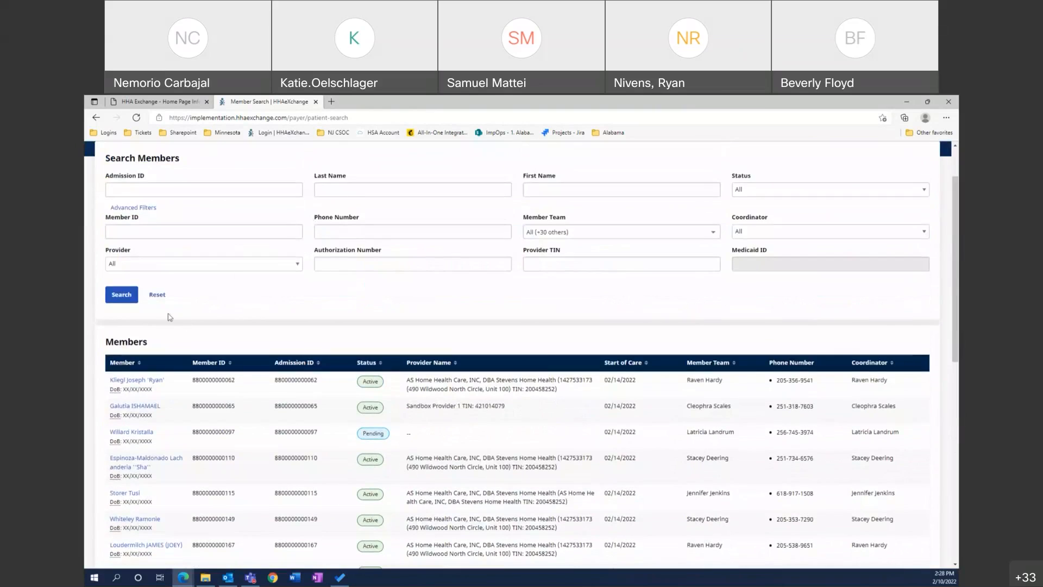
{"action": "scroll", "coordinate": [164, 310], "scroll_direction": "down", "scroll_amount": 1}
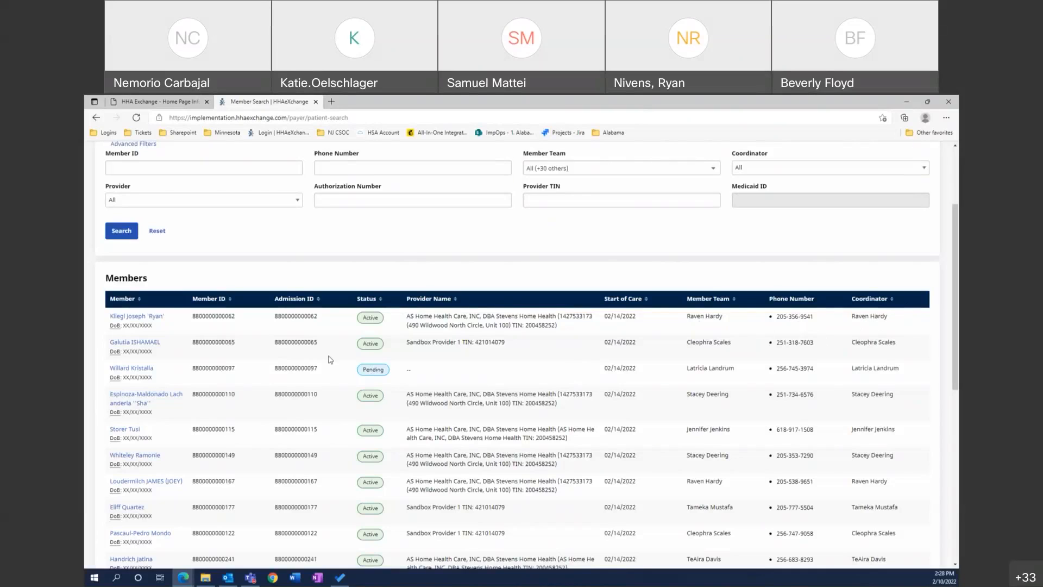
Search the members by the sample member's first name and open the matching member's record.
{"action": "scroll", "coordinate": [264, 367], "scroll_direction": "up", "scroll_amount": 2}
{"action": "left_click", "coordinate": [563, 258]}
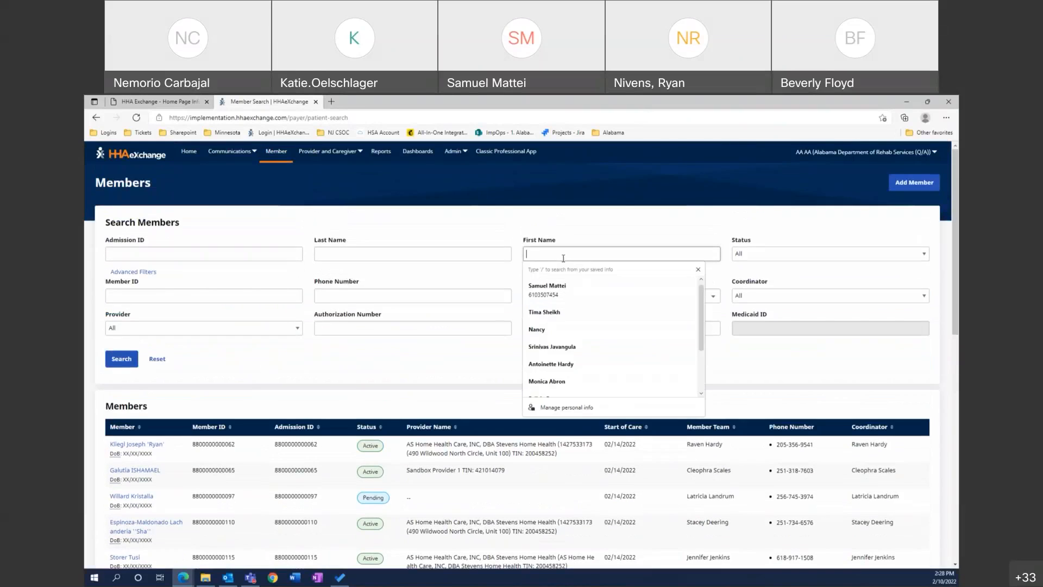
{"action": "type", "text": "malcolm"}
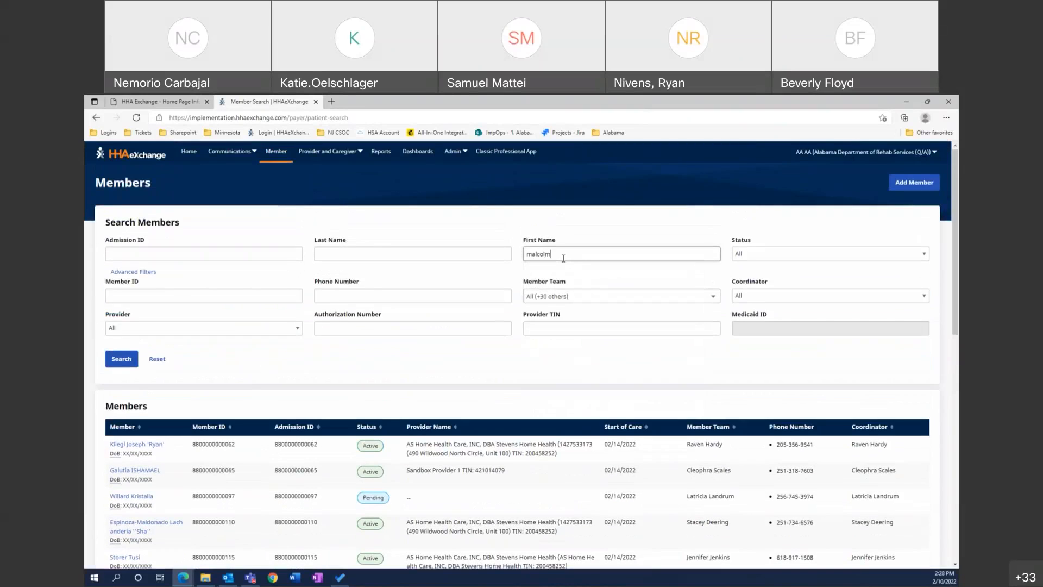
{"action": "key", "text": "Return"}
{"action": "scroll", "coordinate": [563, 258], "scroll_direction": "down", "scroll_amount": 1}
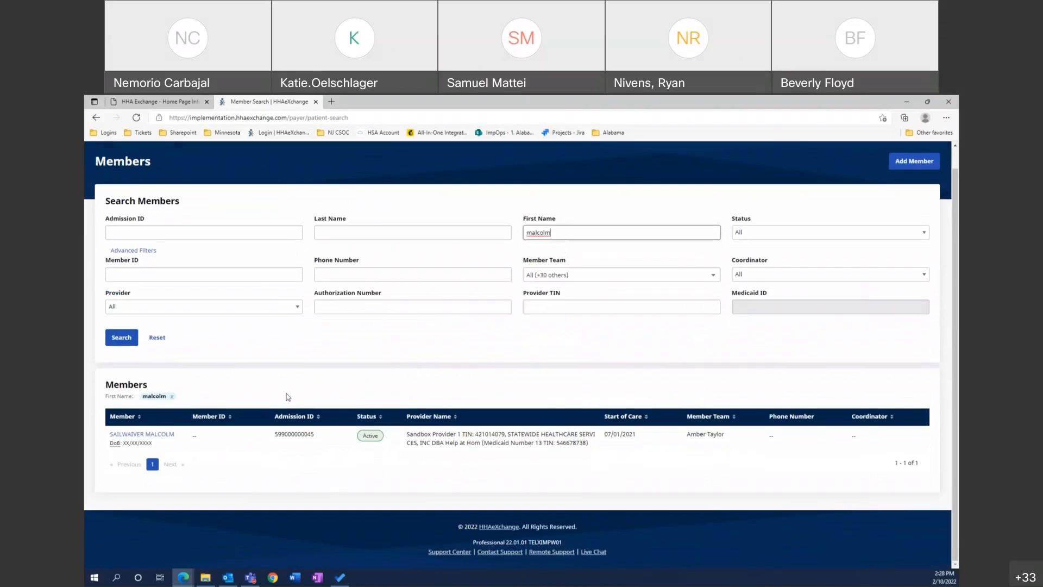
{"action": "left_click", "coordinate": [130, 435]}
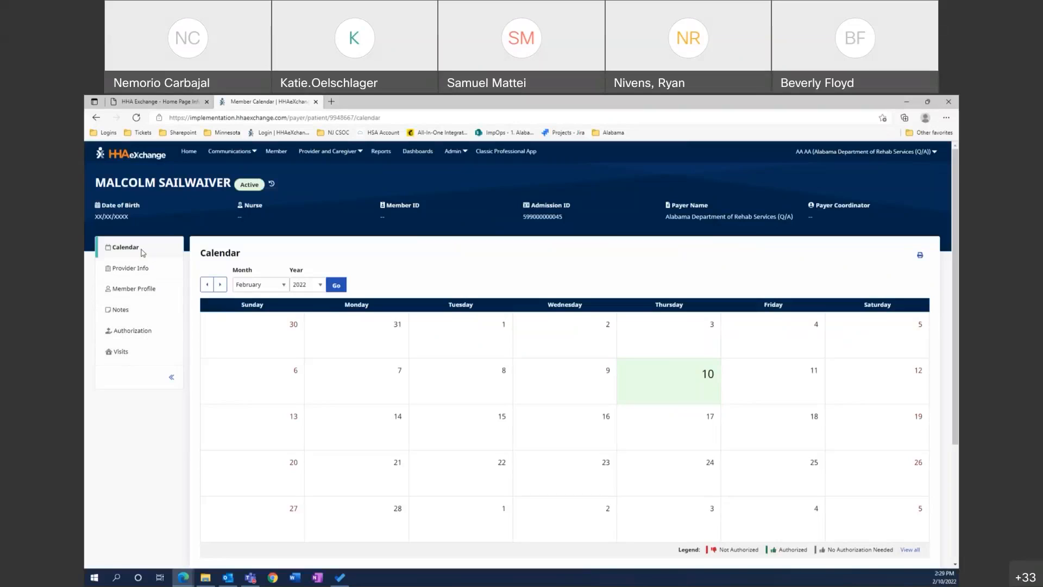
Return to the member search page and examine the choices in the Member Team and Coordinator filters.
{"action": "left_click", "coordinate": [273, 158]}
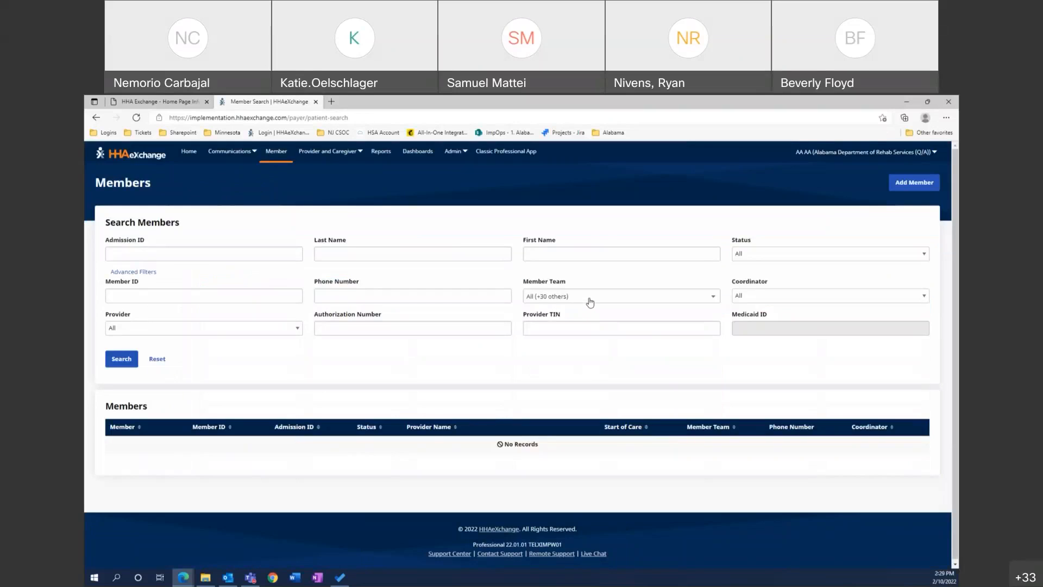
{"action": "left_click", "coordinate": [590, 303]}
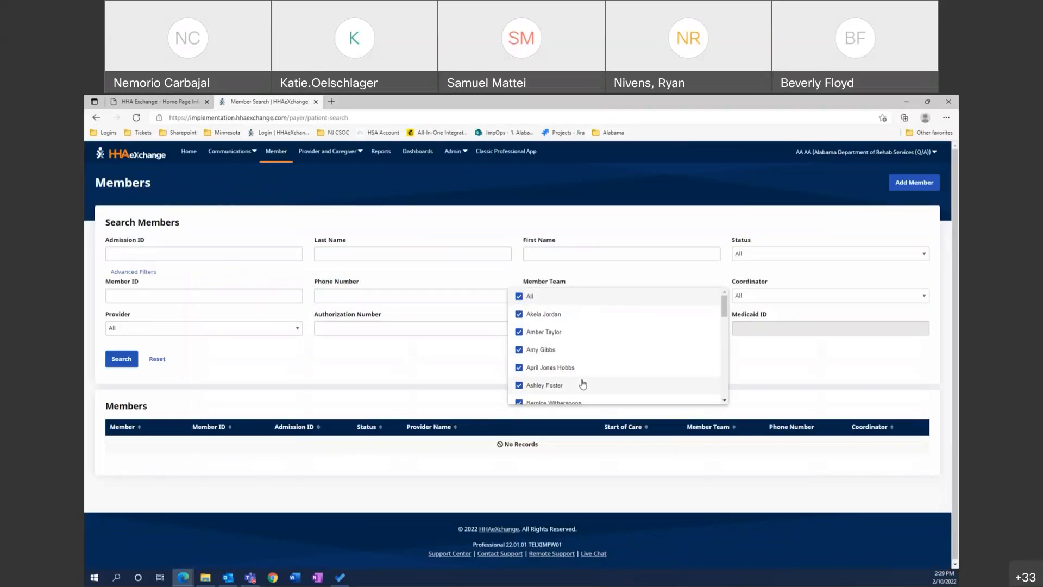
{"action": "scroll", "coordinate": [583, 377], "scroll_direction": "down", "scroll_amount": 2}
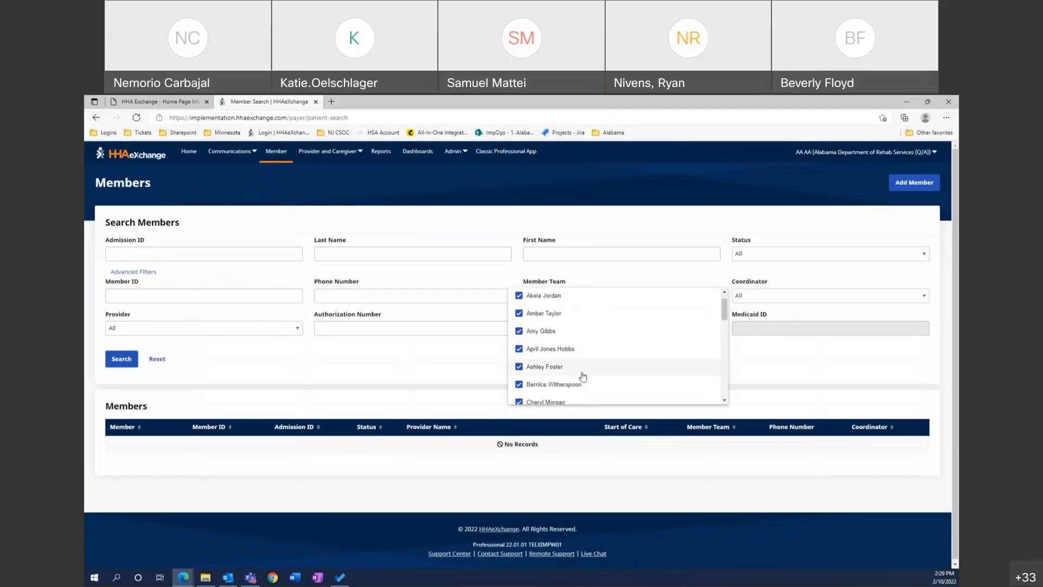
{"action": "scroll", "coordinate": [583, 376], "scroll_direction": "down", "scroll_amount": 1}
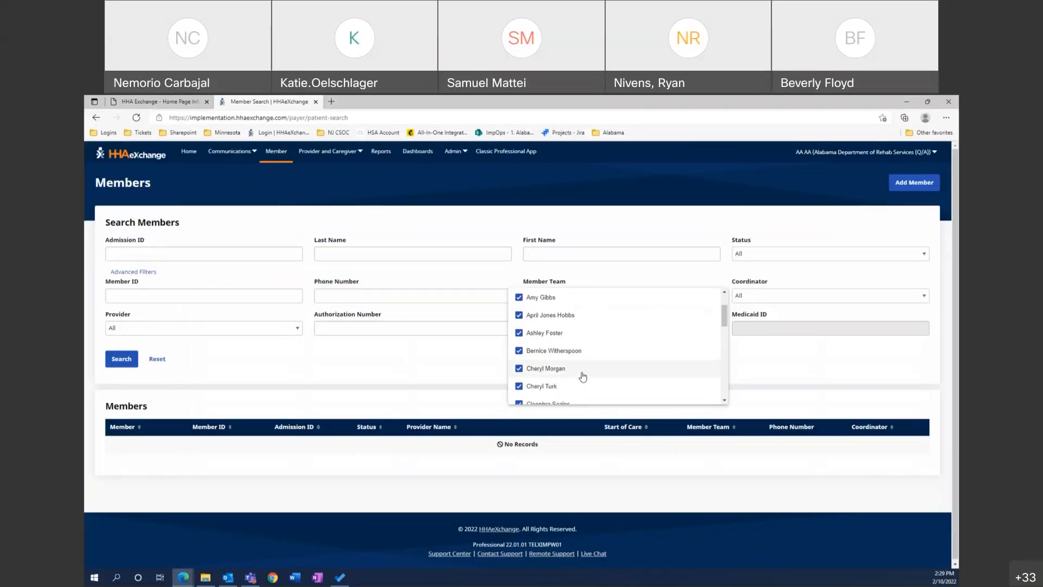
{"action": "scroll", "coordinate": [583, 376], "scroll_direction": "up", "scroll_amount": 3}
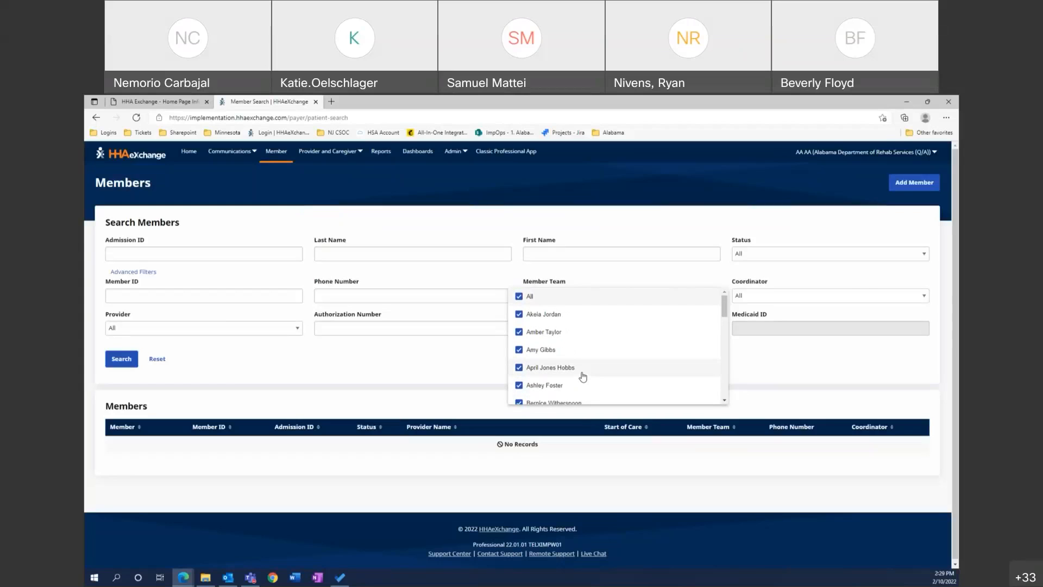
{"action": "left_click", "coordinate": [844, 293]}
{"action": "left_click", "coordinate": [842, 295]}
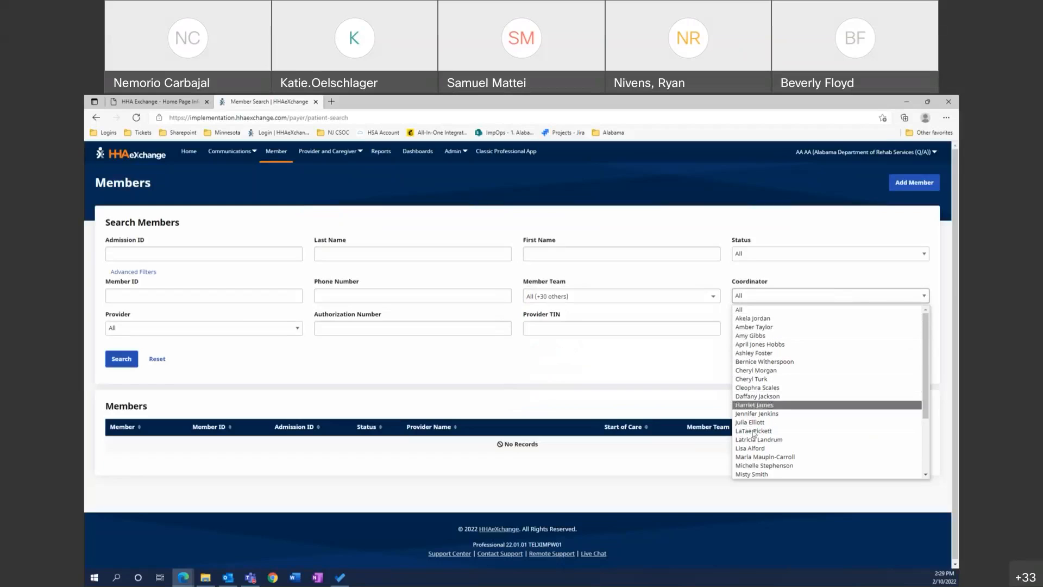
{"action": "left_click", "coordinate": [604, 379]}
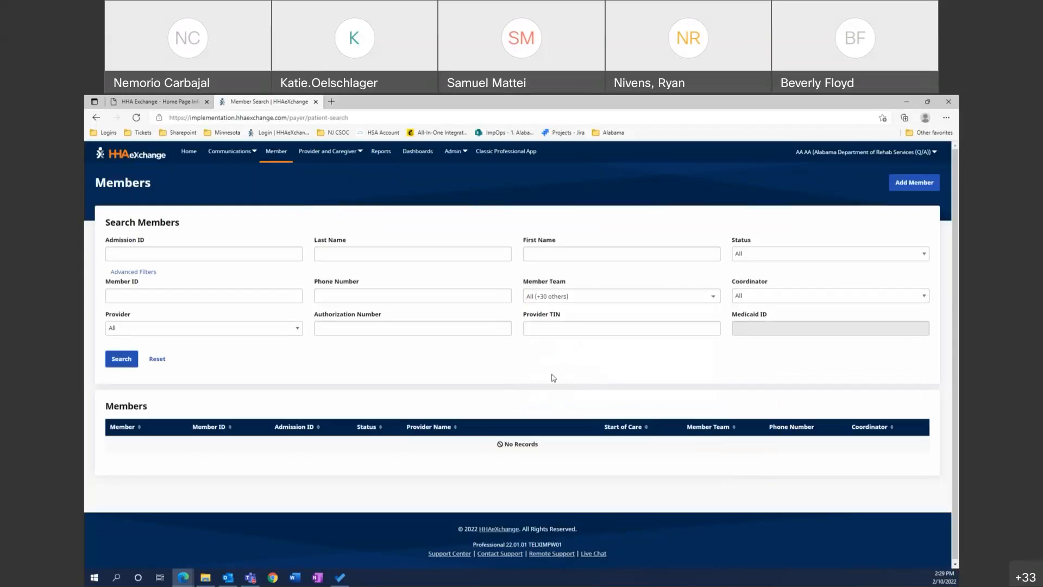
Find the sample member again by first name and reopen the member's calendar page.
{"action": "left_click", "coordinate": [537, 253]}
{"action": "type", "text": "malcolm"}
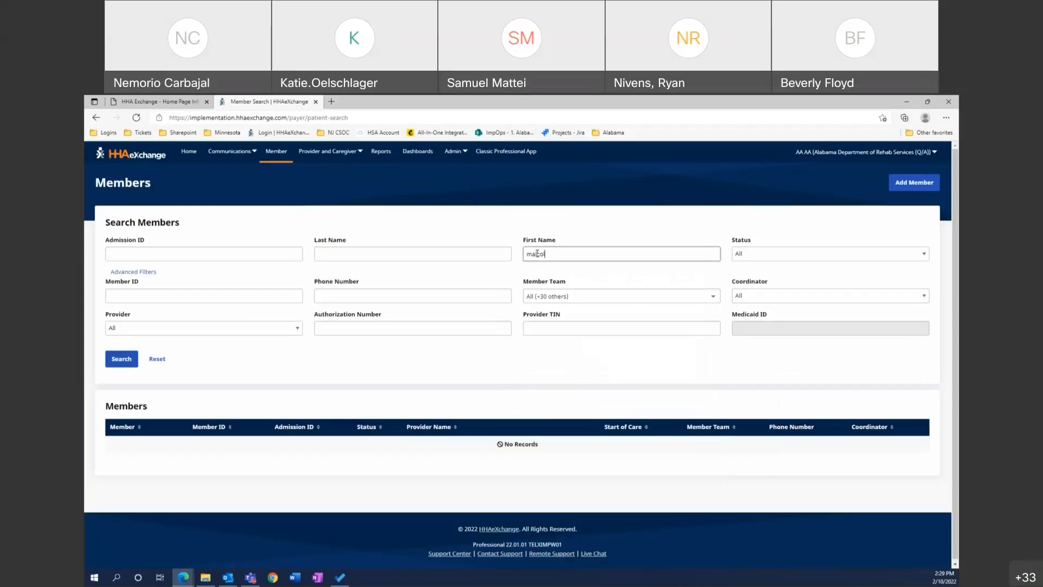
{"action": "key", "text": "Return"}
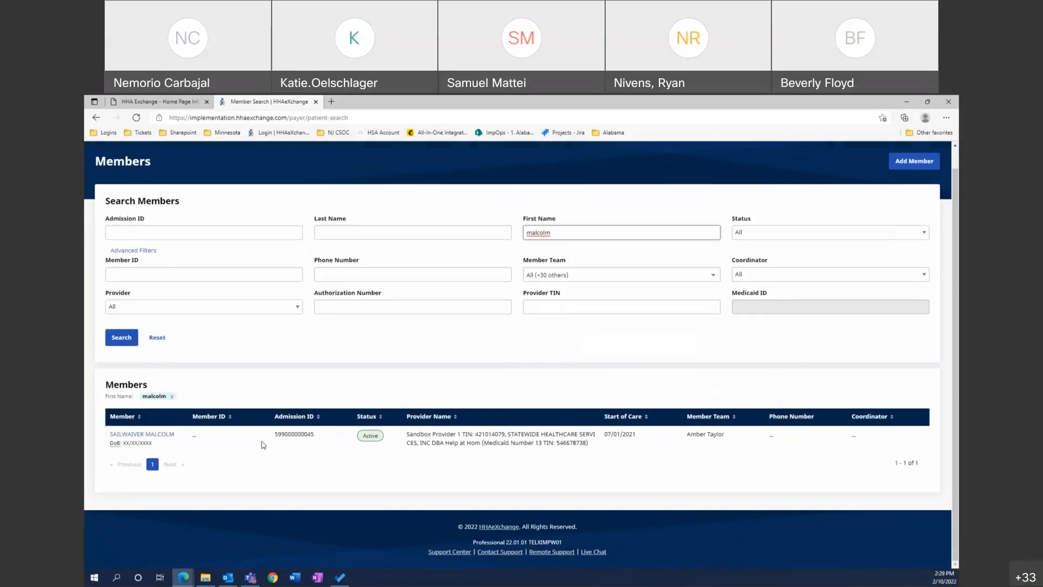
{"action": "left_click", "coordinate": [152, 435]}
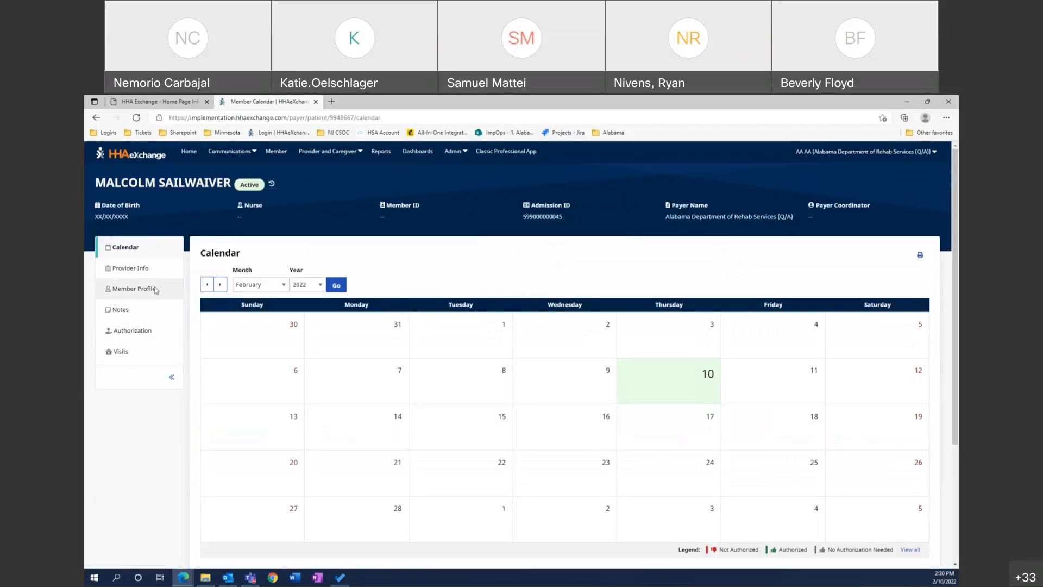
Open the Member Profile and examine its sections from General and Demographics down to Special Requests and Insurance.
{"action": "left_click", "coordinate": [135, 290]}
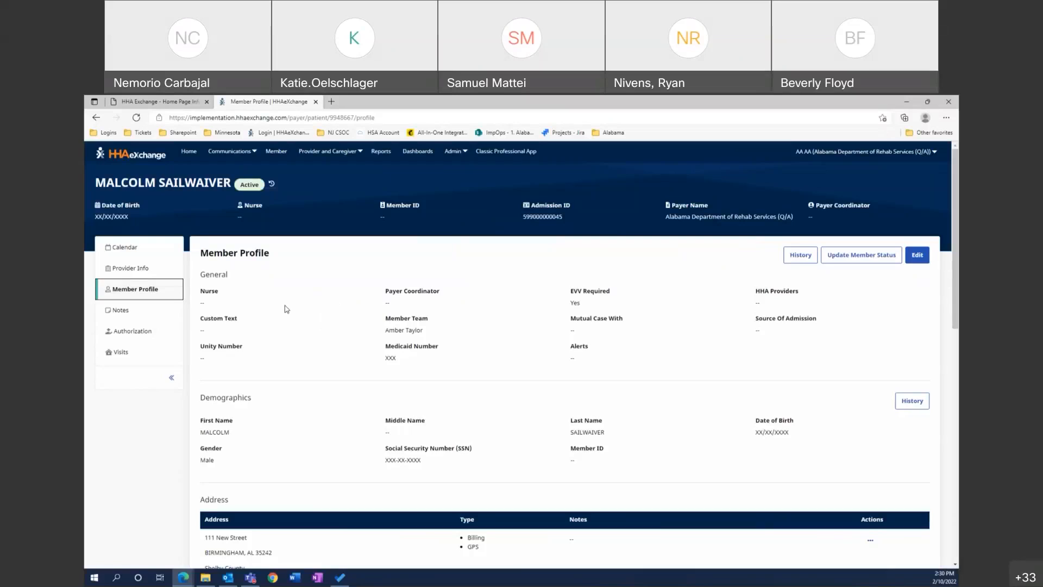
{"action": "scroll", "coordinate": [247, 413], "scroll_direction": "down", "scroll_amount": 4}
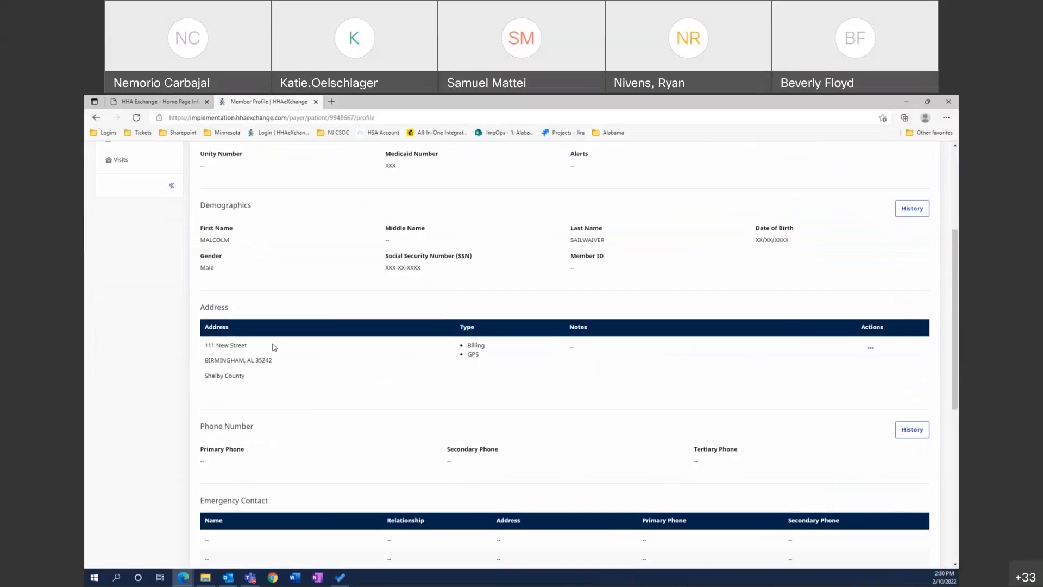
{"action": "scroll", "coordinate": [268, 345], "scroll_direction": "down", "scroll_amount": 1}
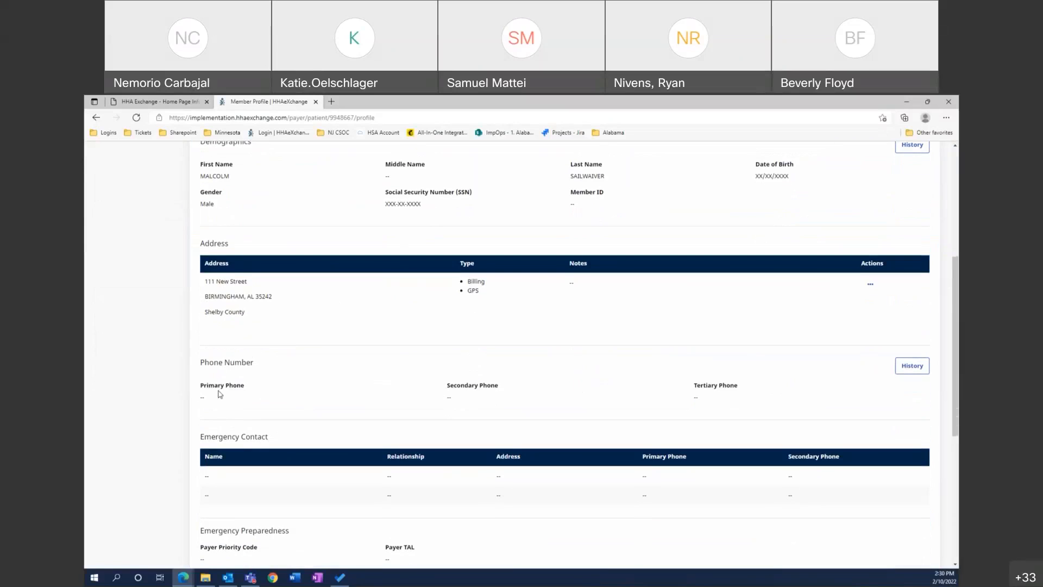
{"action": "scroll", "coordinate": [220, 393], "scroll_direction": "down", "scroll_amount": 2}
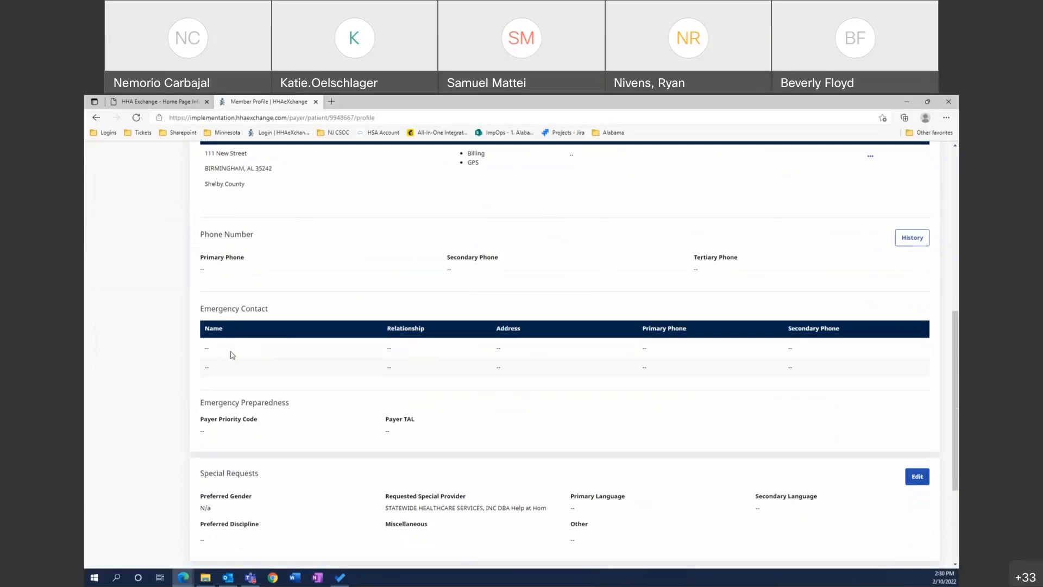
{"action": "scroll", "coordinate": [232, 355], "scroll_direction": "down", "scroll_amount": 3}
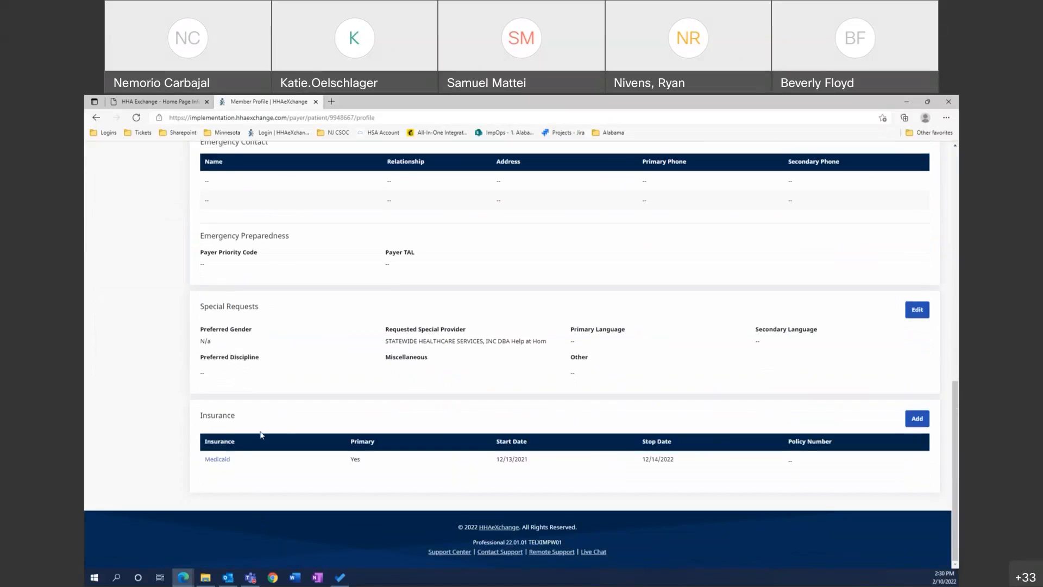
Open the member's Authorization page and examine the October 2021 authorization's details, including Diagnosis Codes and Attachments and Notes, closing it when done.
{"action": "scroll", "coordinate": [297, 418], "scroll_direction": "up", "scroll_amount": 10}
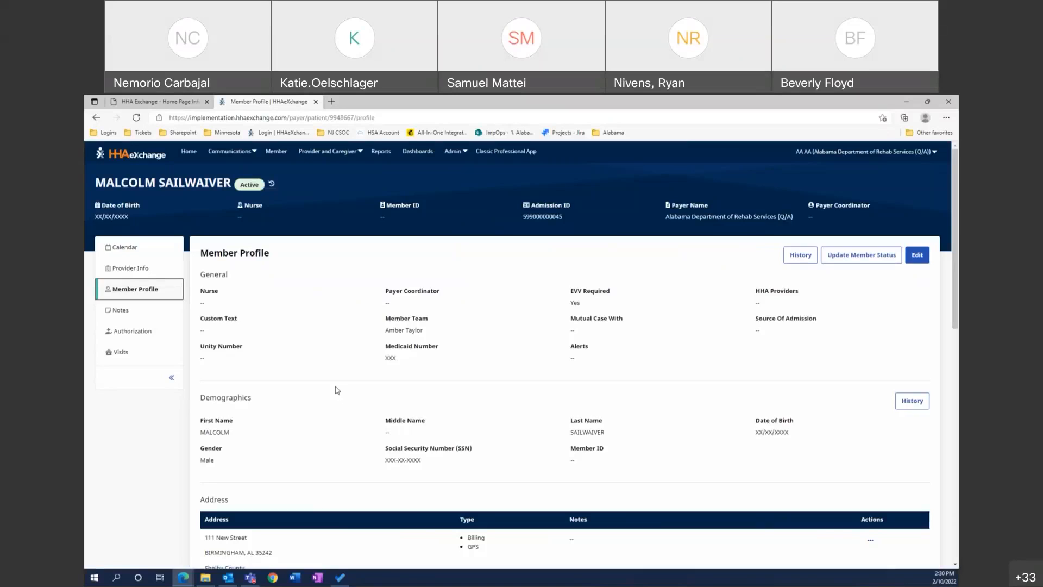
{"action": "left_click", "coordinate": [132, 336]}
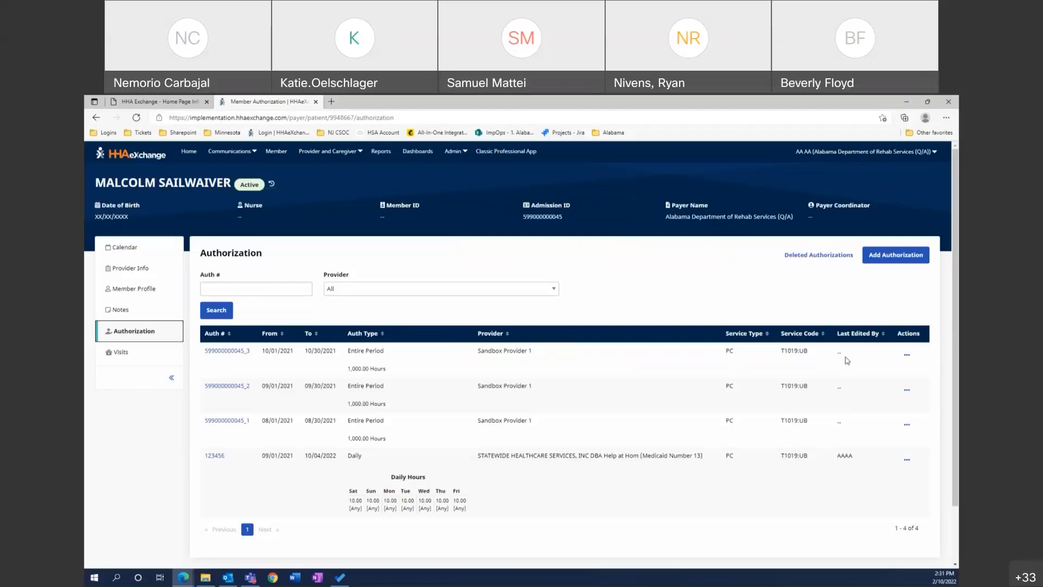
{"action": "left_click", "coordinate": [907, 356]}
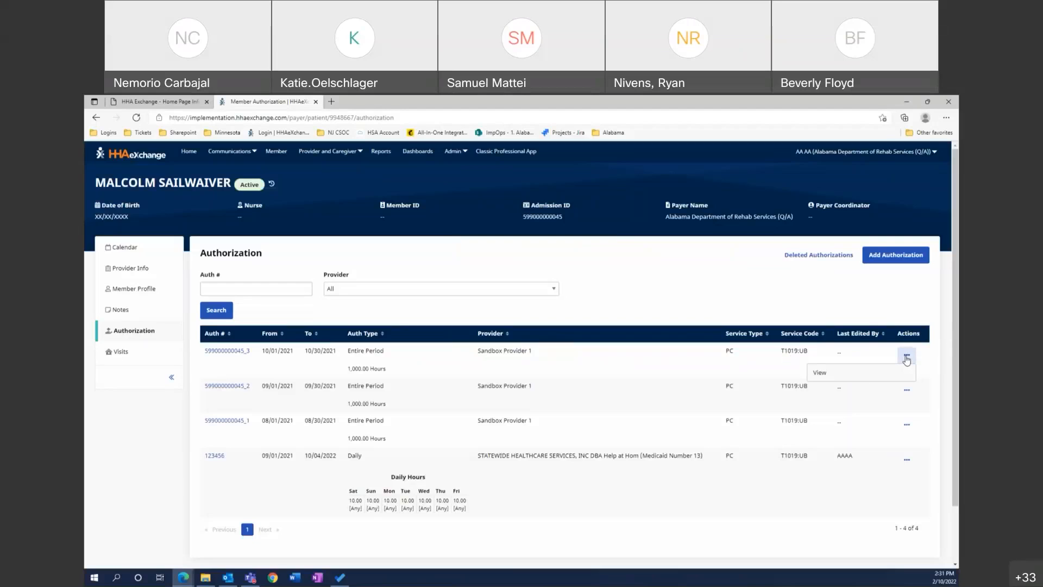
{"action": "left_click", "coordinate": [839, 377]}
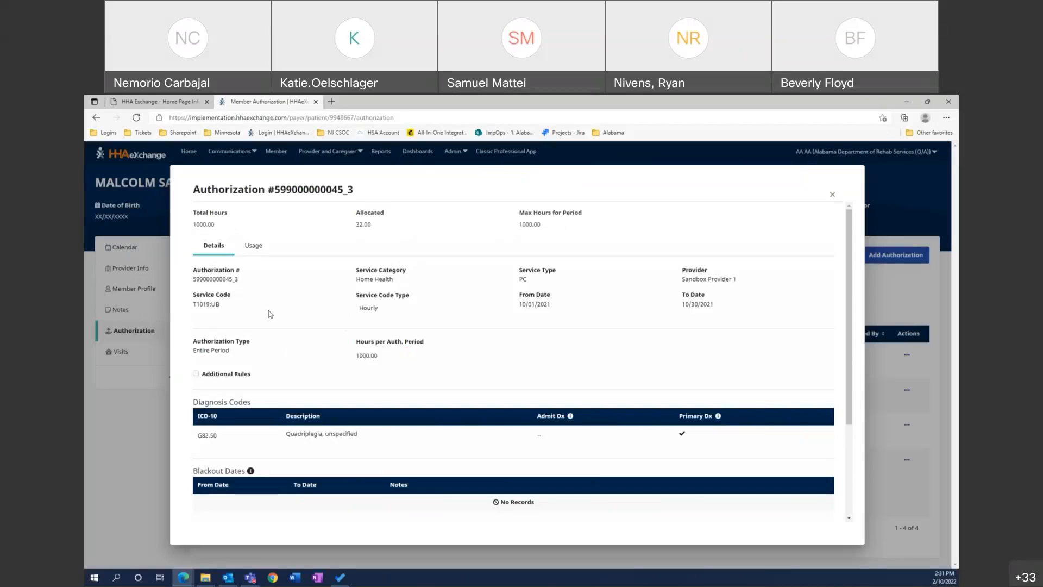
{"action": "scroll", "coordinate": [269, 312], "scroll_direction": "down", "scroll_amount": 2}
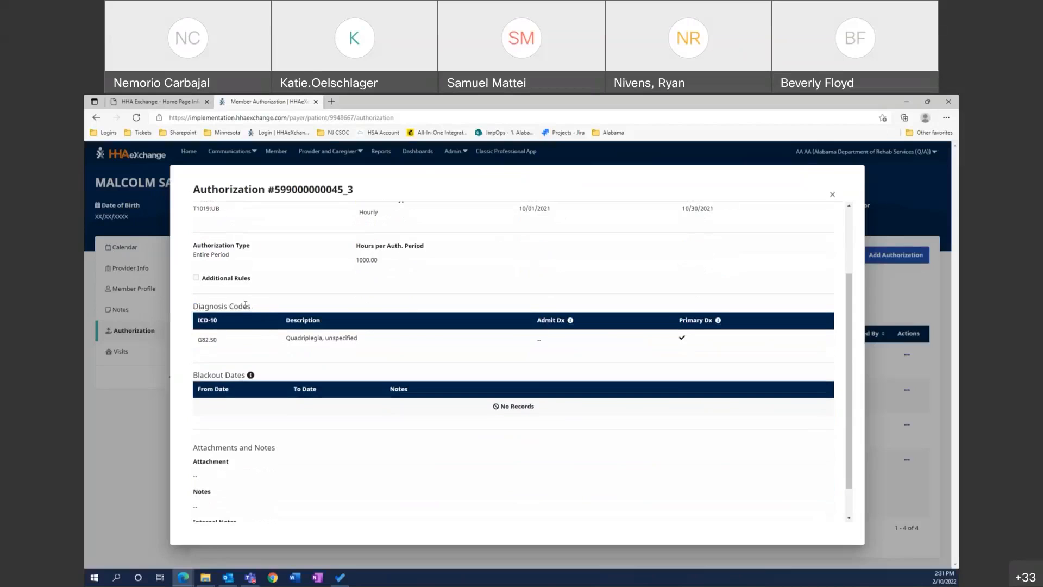
{"action": "triple_click", "coordinate": [246, 306]}
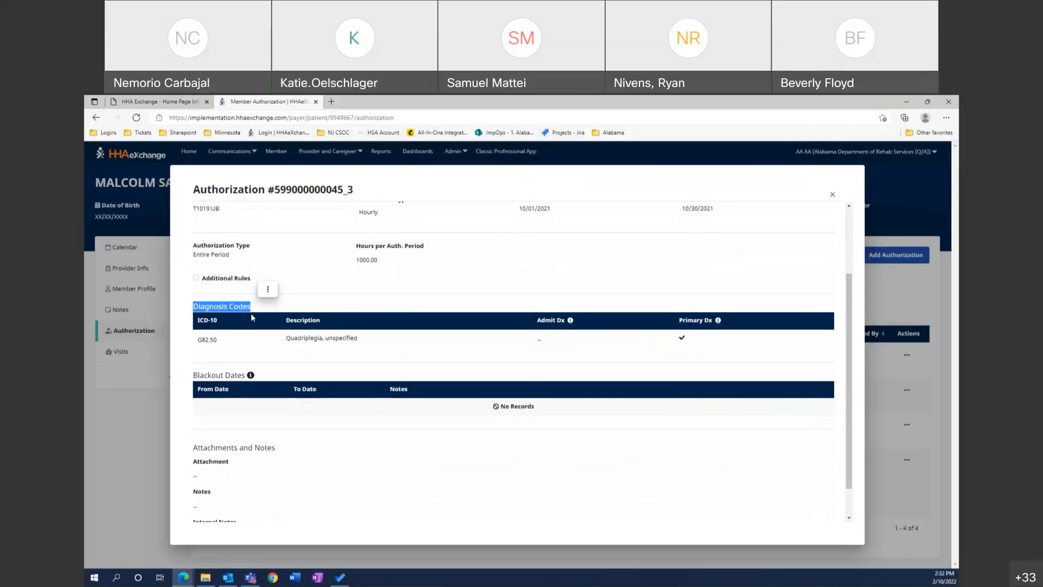
{"action": "scroll", "coordinate": [381, 353], "scroll_direction": "down", "scroll_amount": 1}
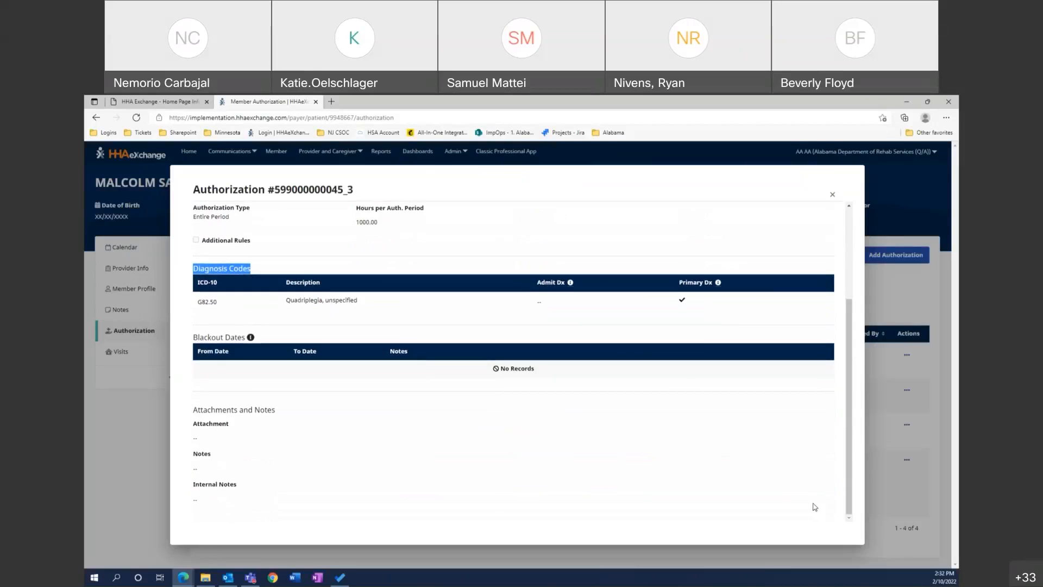
{"action": "scroll", "coordinate": [706, 381], "scroll_direction": "up", "scroll_amount": 3}
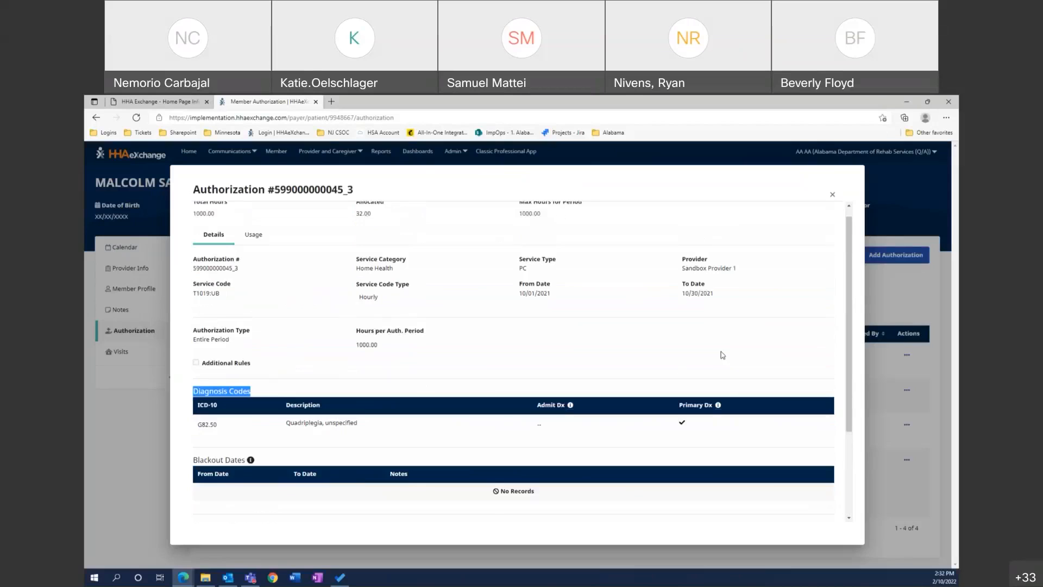
{"action": "left_click", "coordinate": [832, 194]}
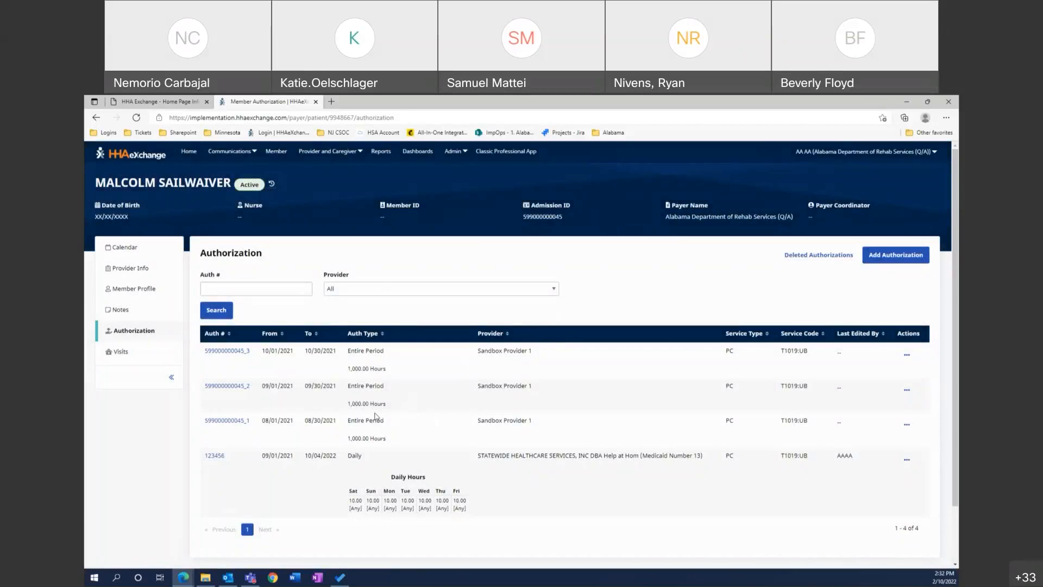
Open the member's Provider Info and examine the status history of the Statewide Healthcare Services and Sandbox Provider 1 placements, collapsing each after viewing.
{"action": "left_click", "coordinate": [139, 273]}
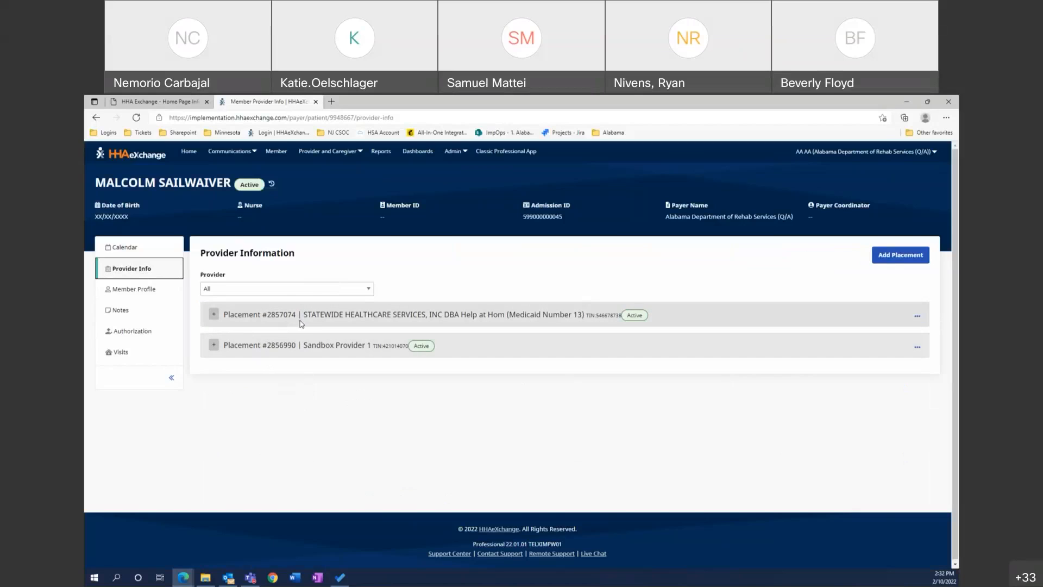
{"action": "left_click", "coordinate": [217, 314]}
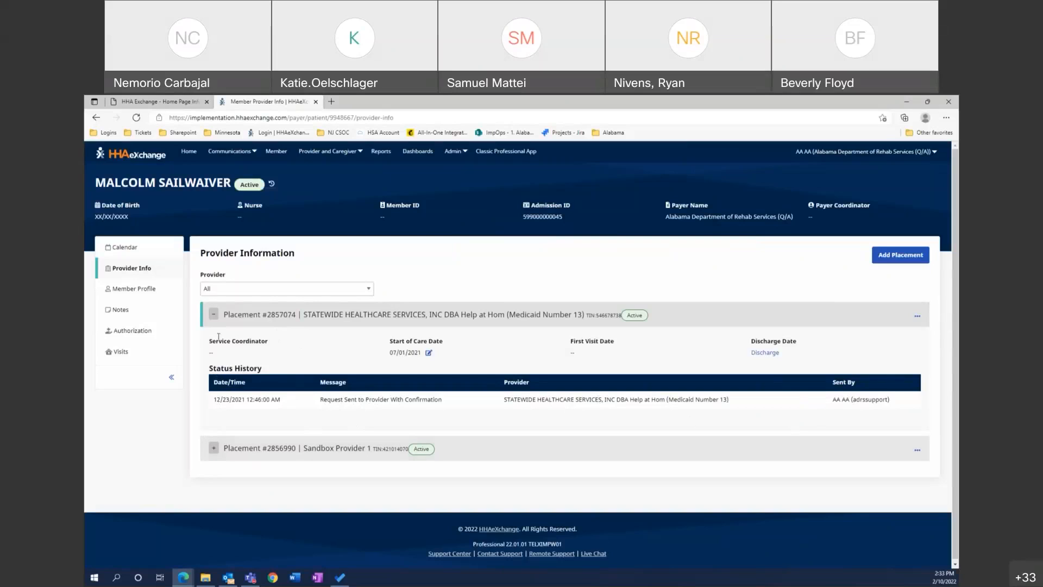
{"action": "left_click", "coordinate": [212, 317]}
{"action": "left_click", "coordinate": [214, 345]}
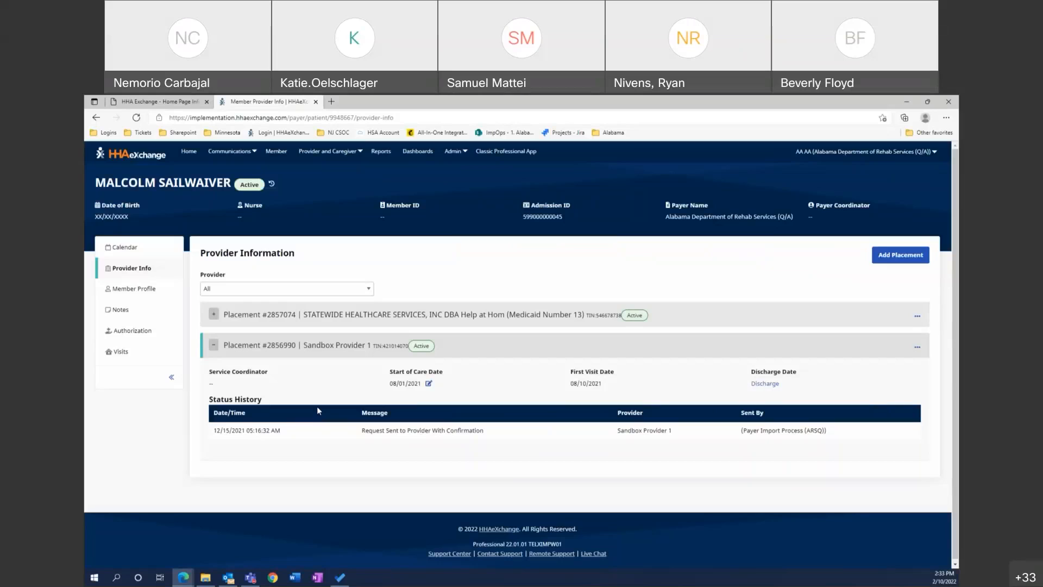
{"action": "left_click_drag", "start_coordinate": [740, 433], "coordinate": [836, 435]}
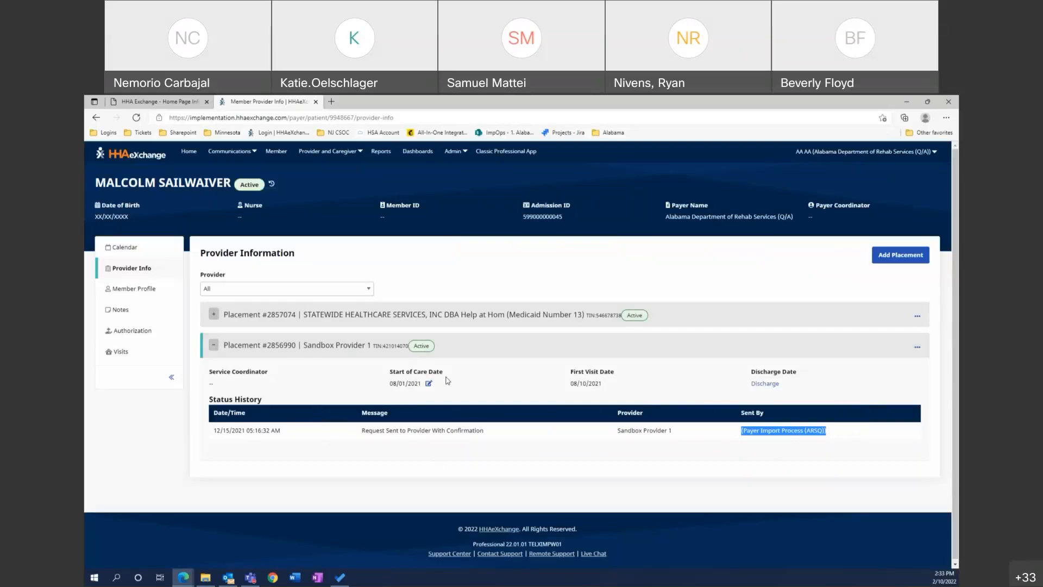
{"action": "left_click", "coordinate": [214, 344]}
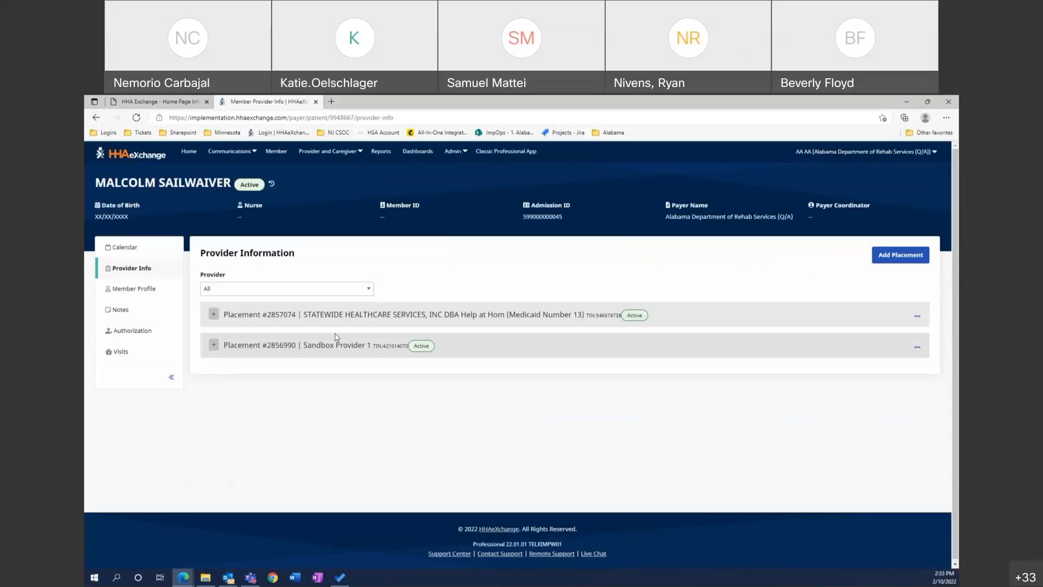
Filter the placements by provider STATEWIDE HEALTHCARE SERVICES, INC DBA Help at Hom, and reset the provider filter to All.
{"action": "left_click", "coordinate": [295, 291]}
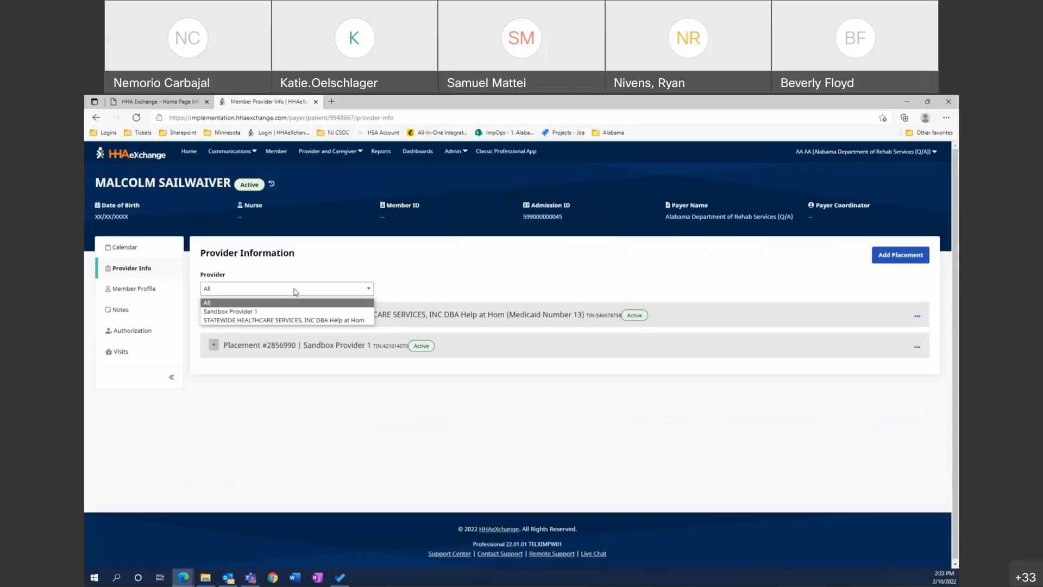
{"action": "left_click", "coordinate": [293, 321]}
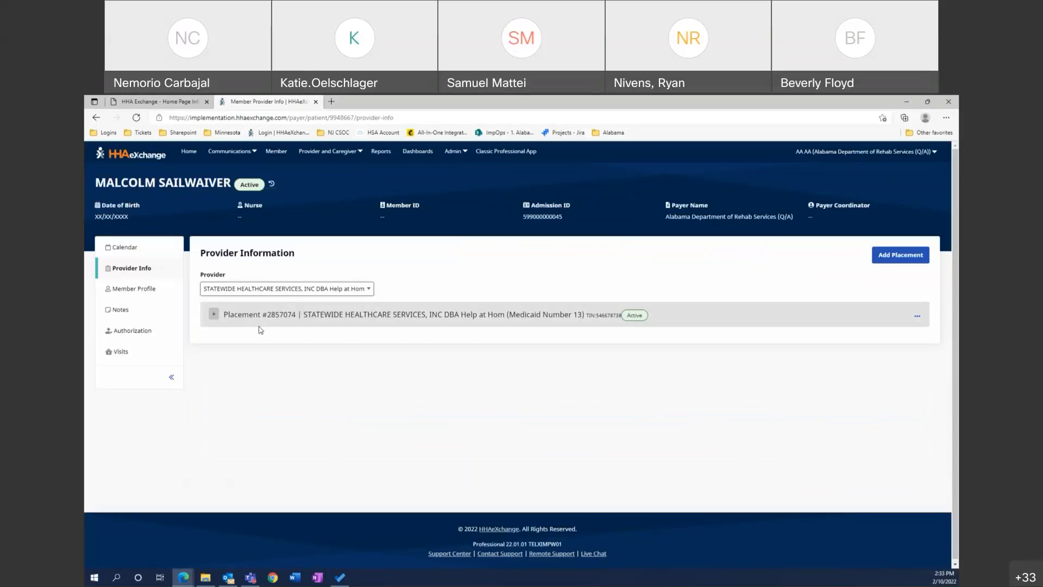
{"action": "left_click", "coordinate": [241, 289]}
{"action": "left_click", "coordinate": [227, 303]}
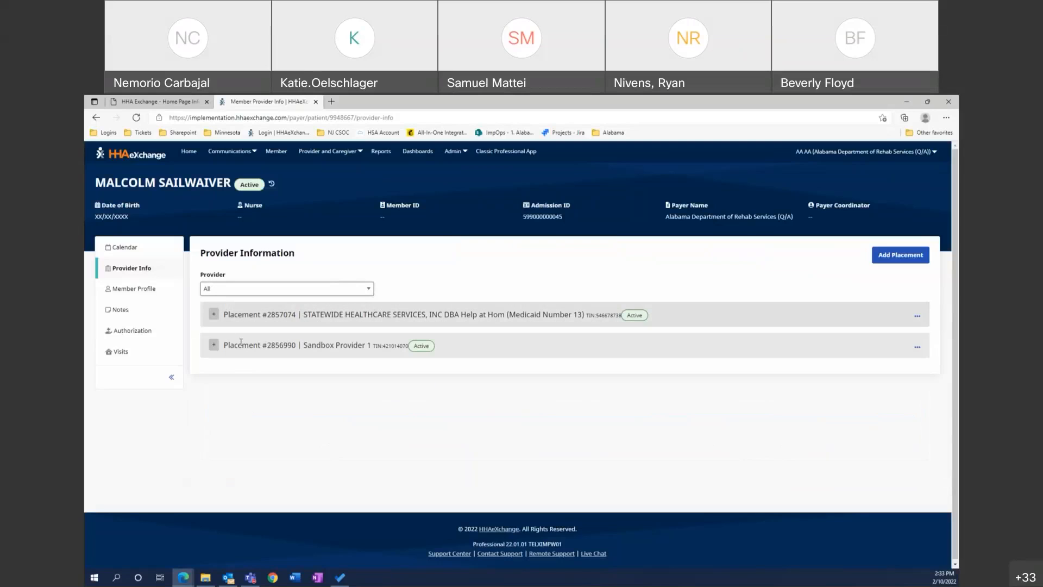
Open the member's Notes, read the authorization edit message from 12/23/2021 12:48 AM, and return to the message list.
{"action": "left_click", "coordinate": [121, 310]}
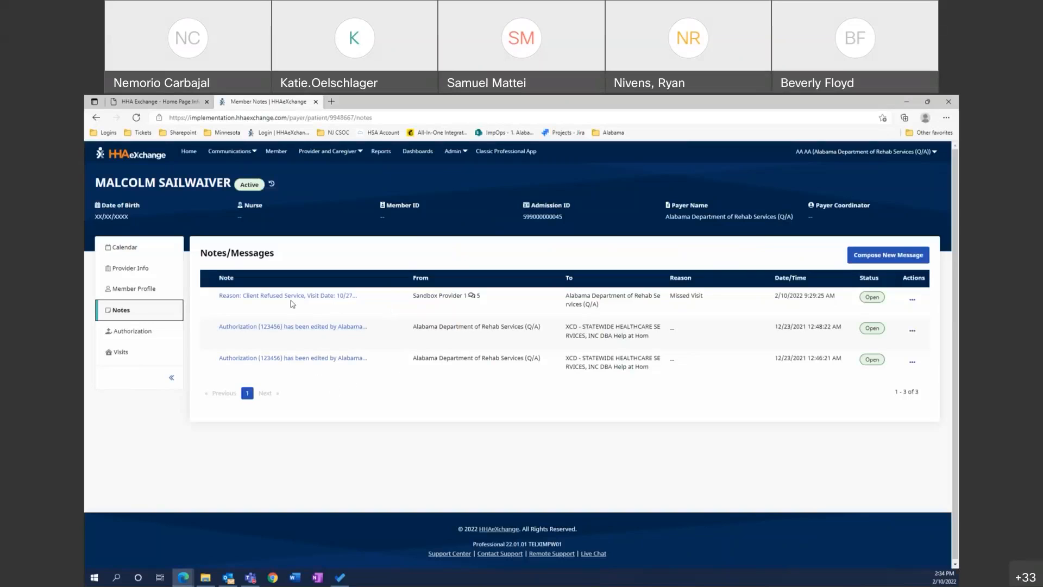
{"action": "left_click", "coordinate": [317, 329]}
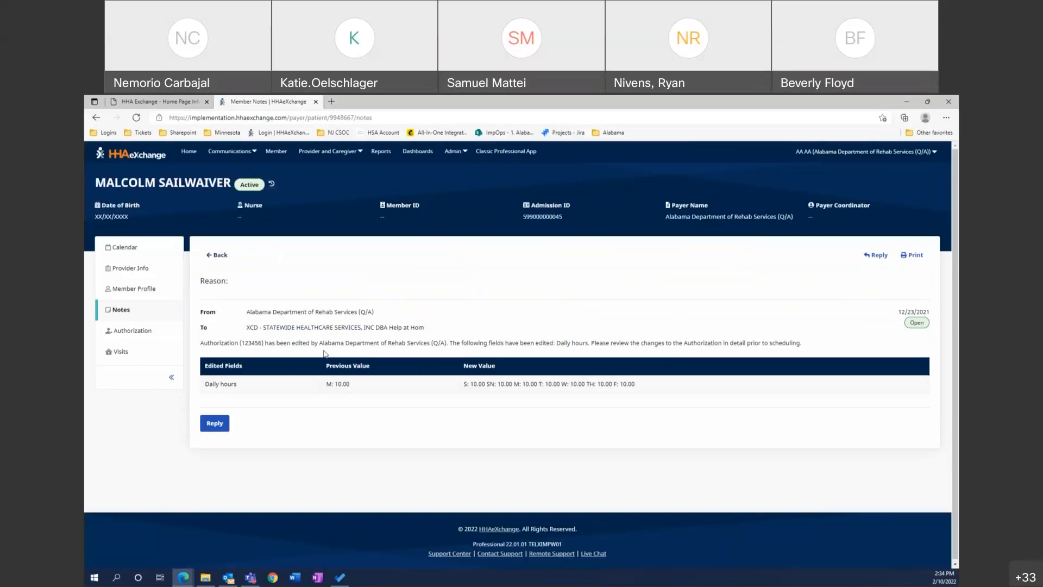
{"action": "left_click", "coordinate": [217, 256]}
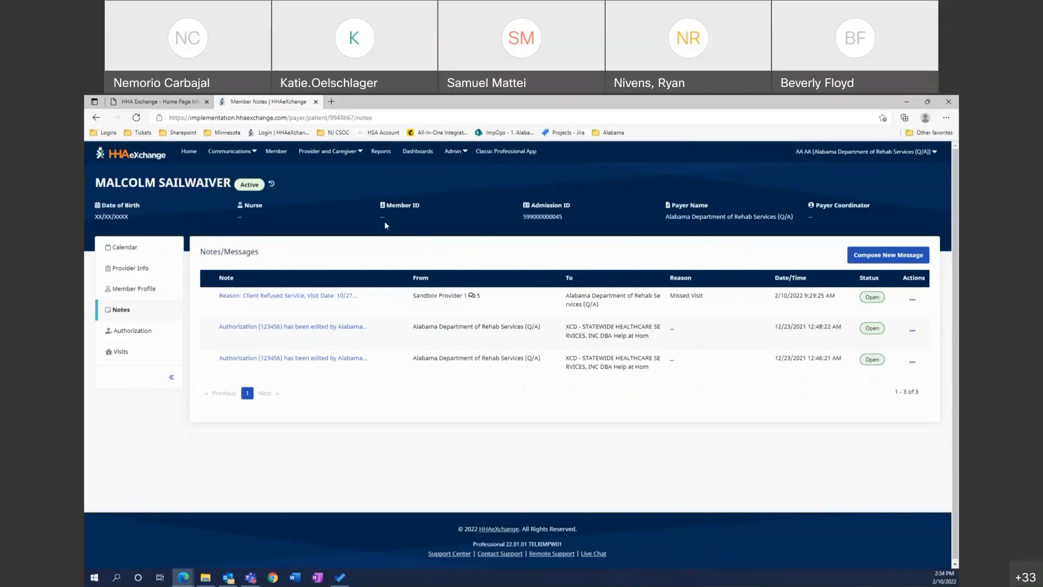
Open a new message for the member, examine its Provider, Member and Reason fields, and cancel it without sending.
{"action": "left_click", "coordinate": [880, 260]}
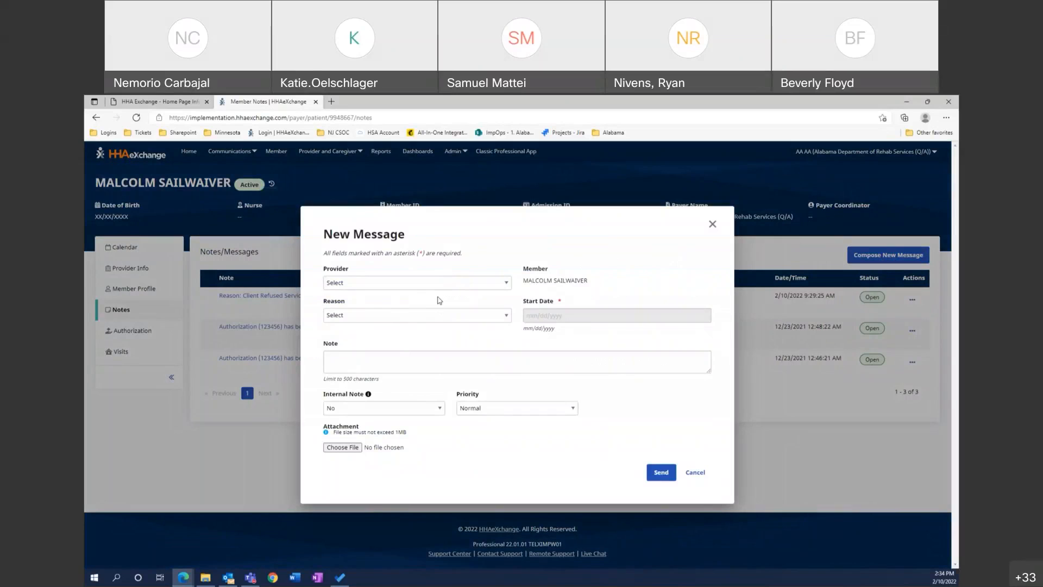
{"action": "left_click", "coordinate": [413, 288]}
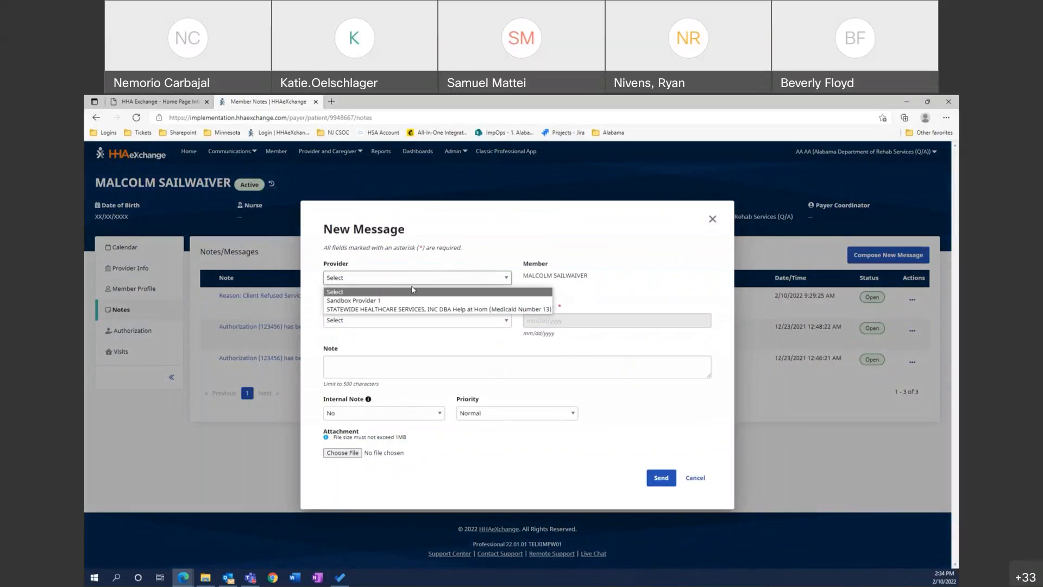
{"action": "left_click", "coordinate": [444, 262]}
{"action": "left_click_drag", "start_coordinate": [523, 276], "coordinate": [599, 282]}
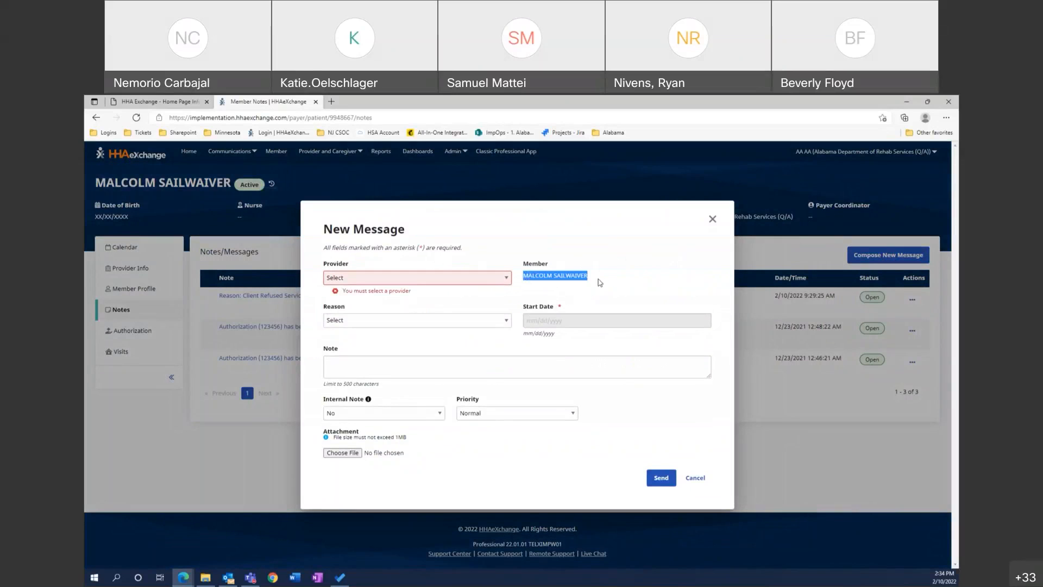
{"action": "left_click", "coordinate": [362, 320]}
{"action": "left_click", "coordinate": [391, 311]}
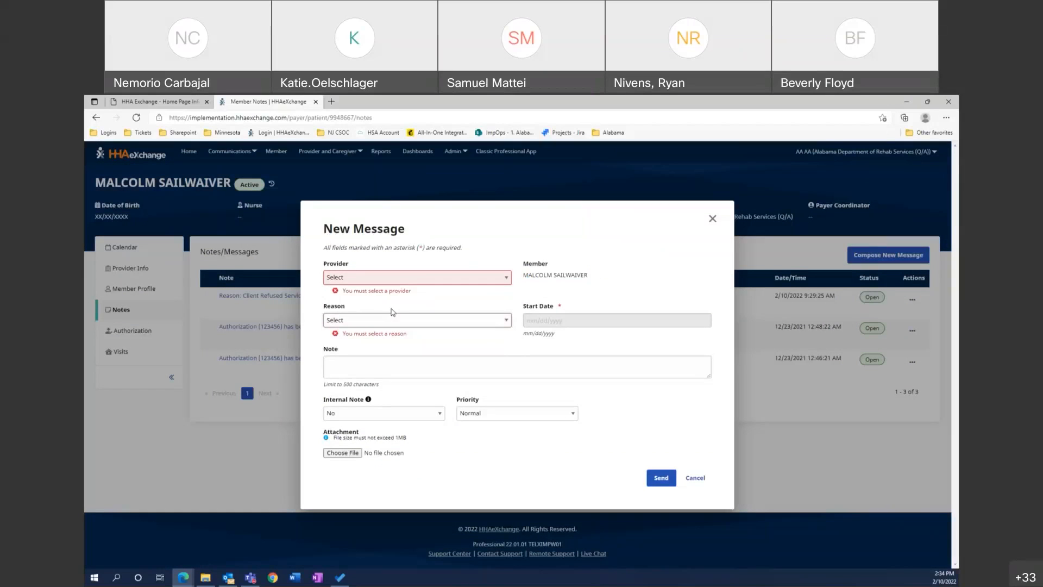
{"action": "left_click", "coordinate": [696, 478]}
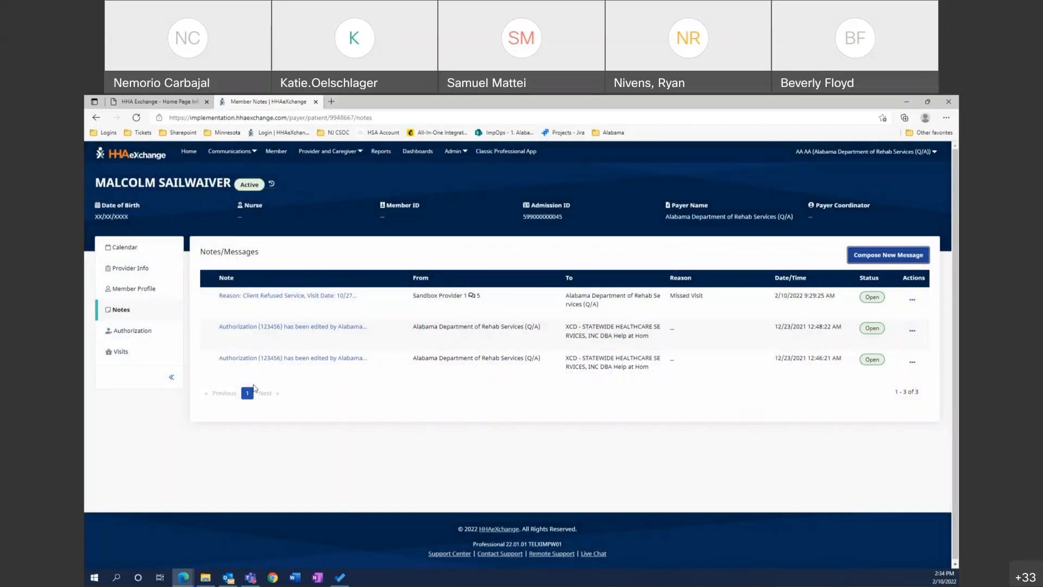
Open the member's Calendar and go back to October 2021.
{"action": "left_click", "coordinate": [125, 249]}
{"action": "scroll", "coordinate": [448, 380], "scroll_direction": "down", "scroll_amount": 1}
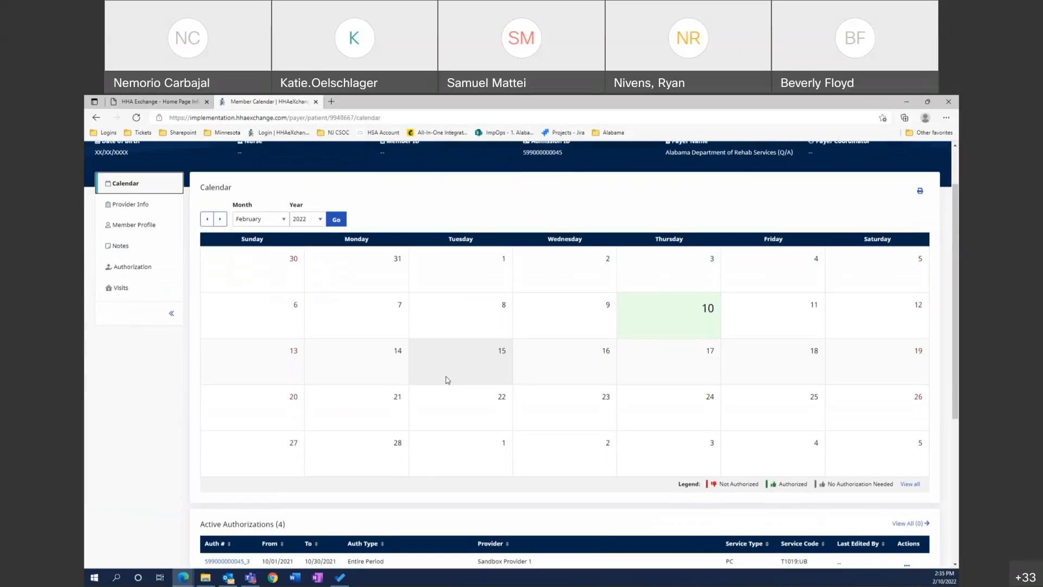
{"action": "left_click", "coordinate": [208, 218]}
{"action": "left_click", "coordinate": [209, 219]}
{"action": "left_click", "coordinate": [208, 219]}
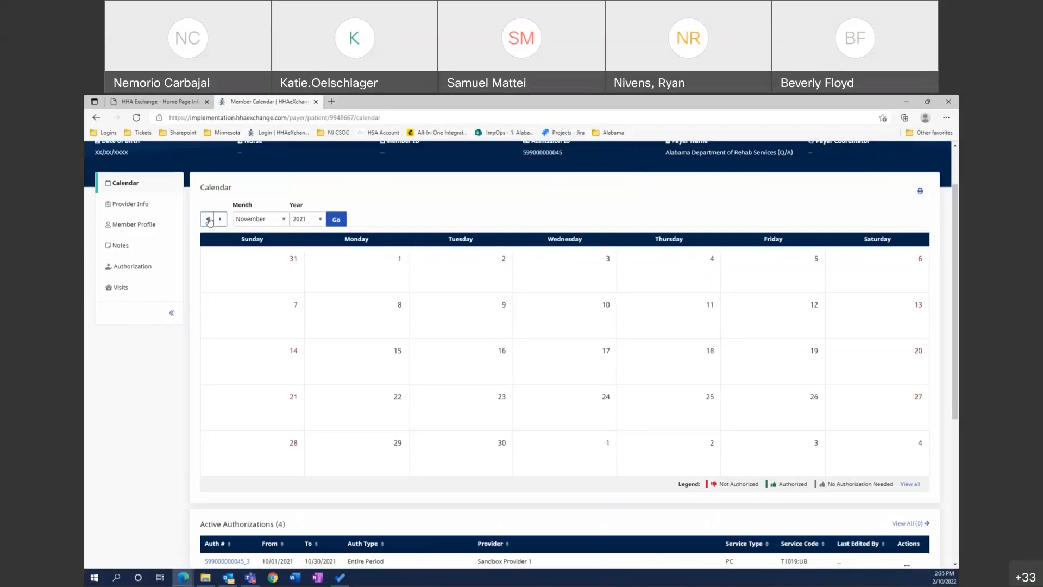
{"action": "left_click", "coordinate": [209, 218]}
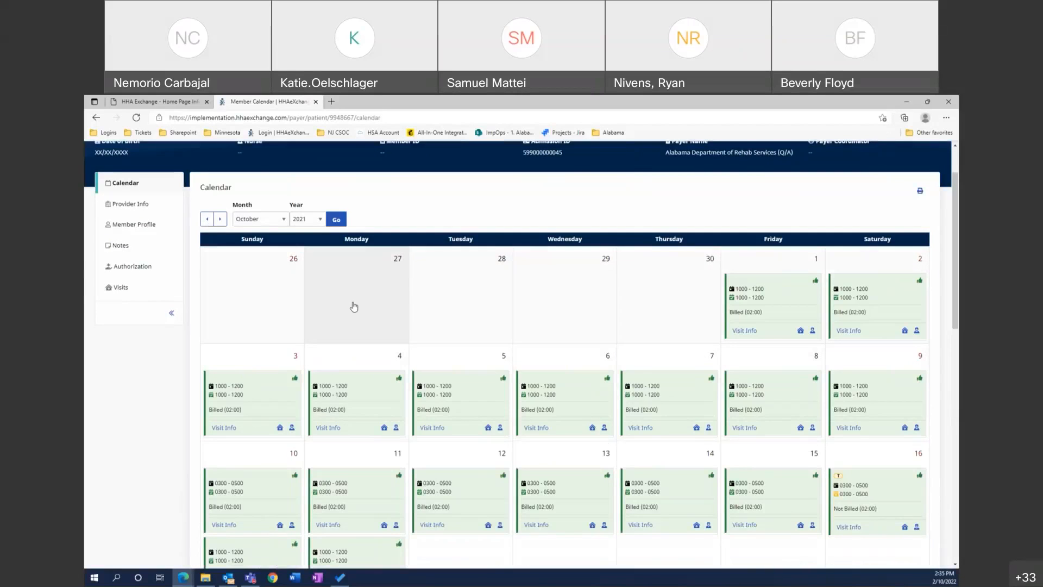
Examine the October 2021 visits through the end of the month and the calendar legend's Not Authorized and Authorized entries.
{"action": "scroll", "coordinate": [353, 305], "scroll_direction": "down", "scroll_amount": 1}
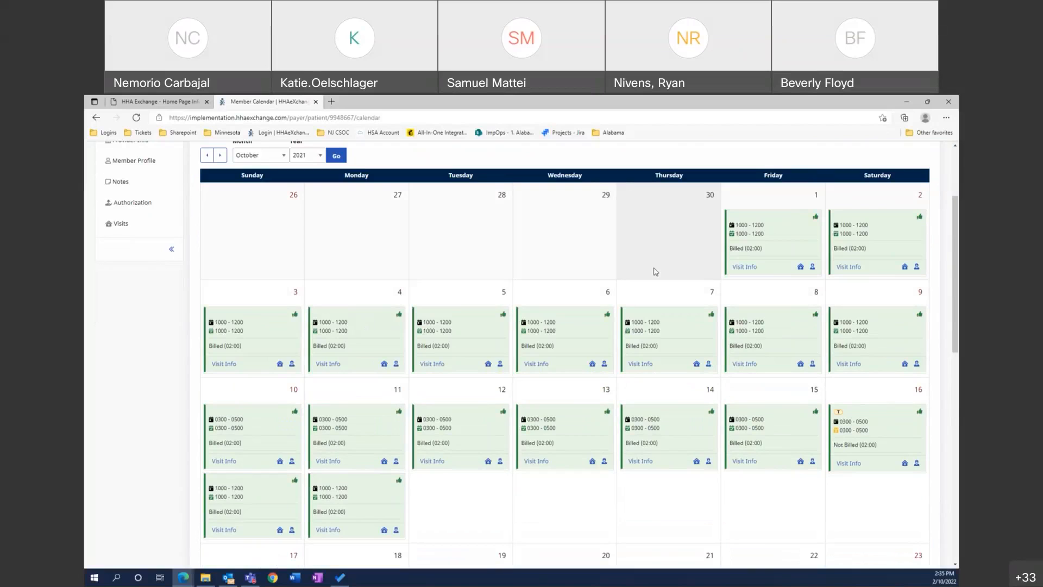
{"action": "scroll", "coordinate": [655, 271], "scroll_direction": "down", "scroll_amount": 1}
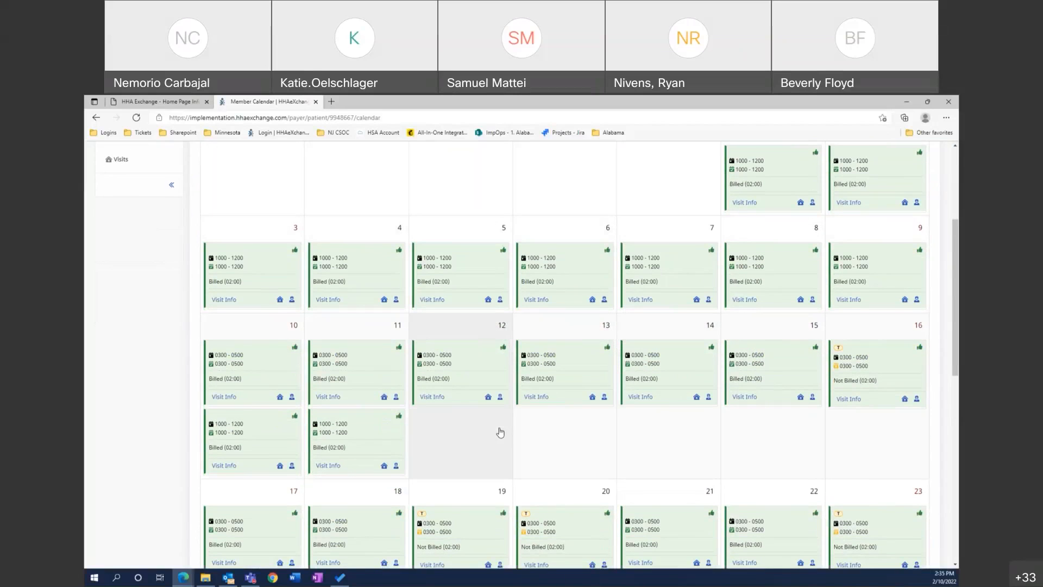
{"action": "scroll", "coordinate": [500, 432], "scroll_direction": "down", "scroll_amount": 2}
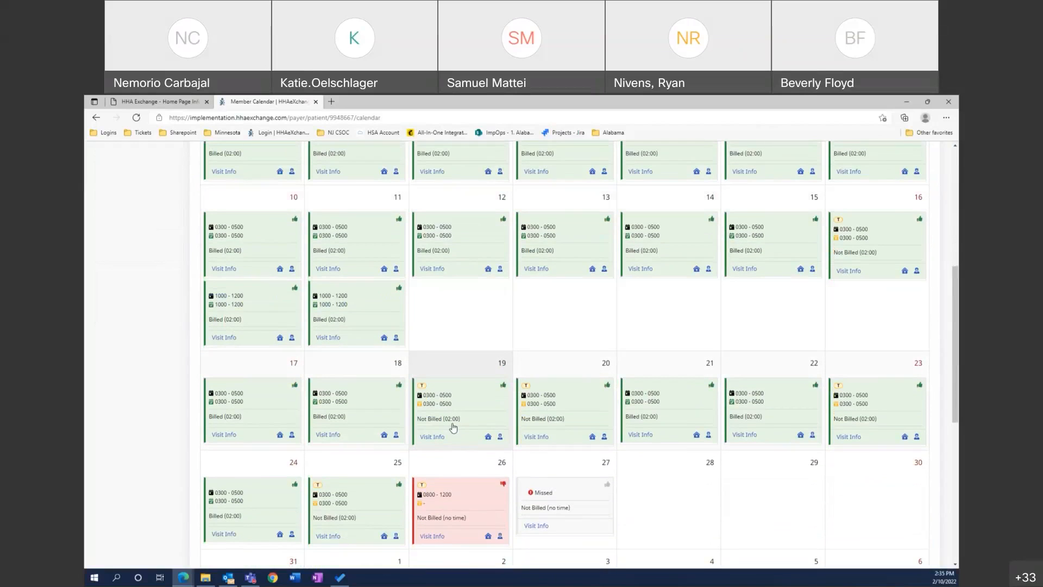
{"action": "scroll", "coordinate": [446, 432], "scroll_direction": "down", "scroll_amount": 1}
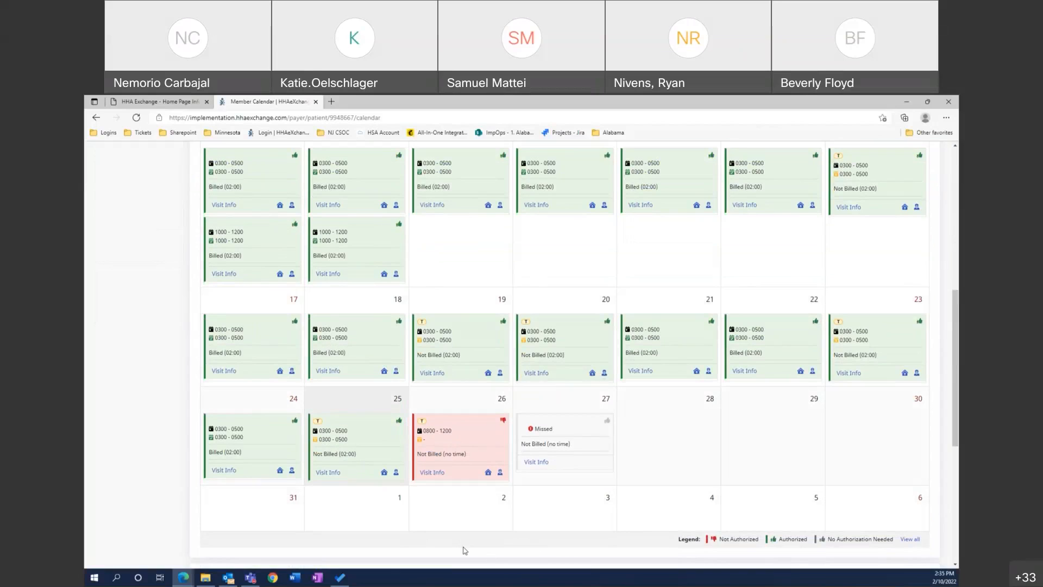
{"action": "left_click_drag", "start_coordinate": [679, 538], "coordinate": [702, 543]}
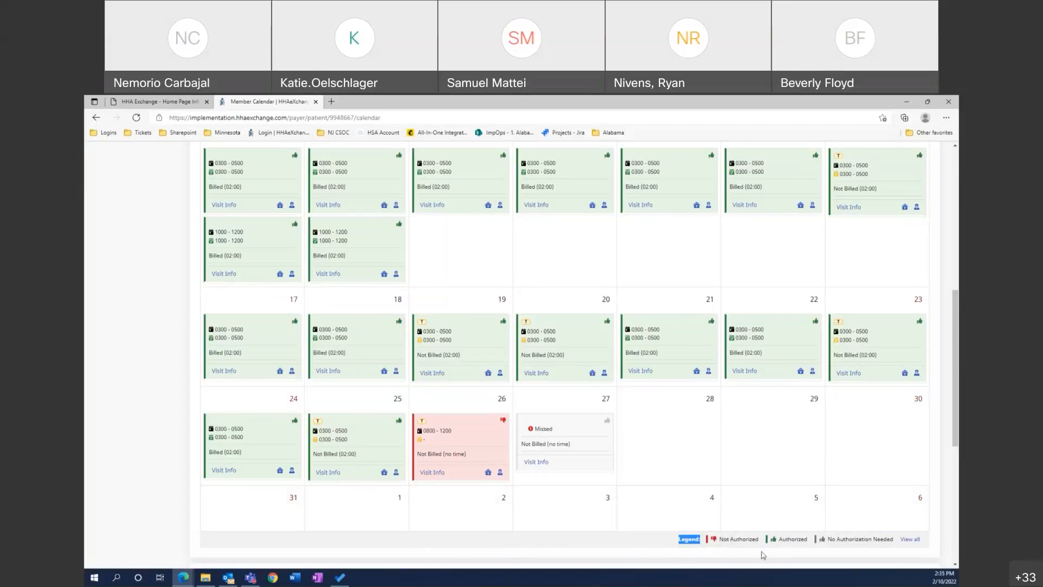
{"action": "left_click_drag", "start_coordinate": [721, 539], "coordinate": [760, 539]}
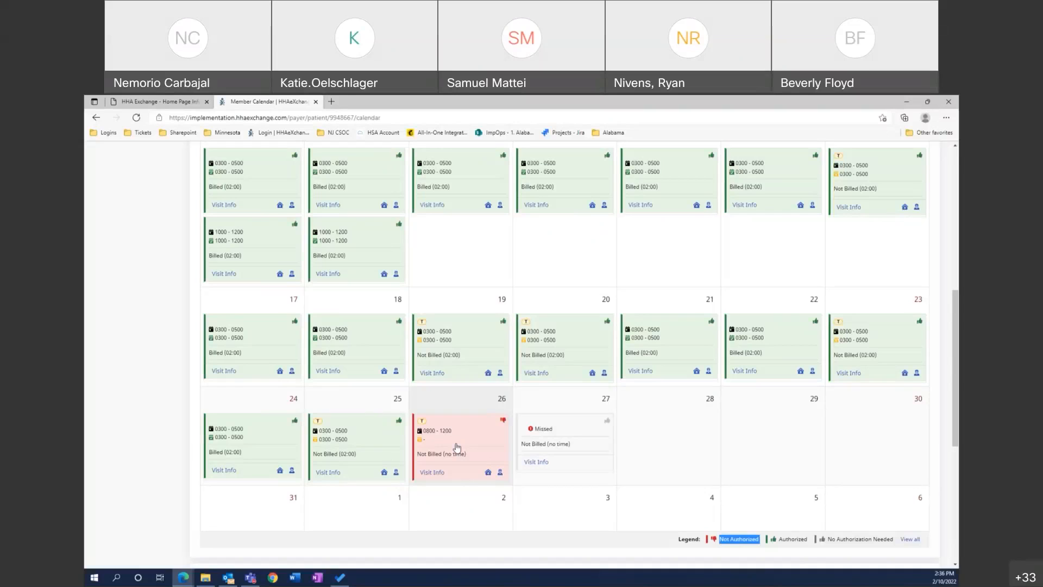
{"action": "left_click_drag", "start_coordinate": [777, 543], "coordinate": [810, 545]}
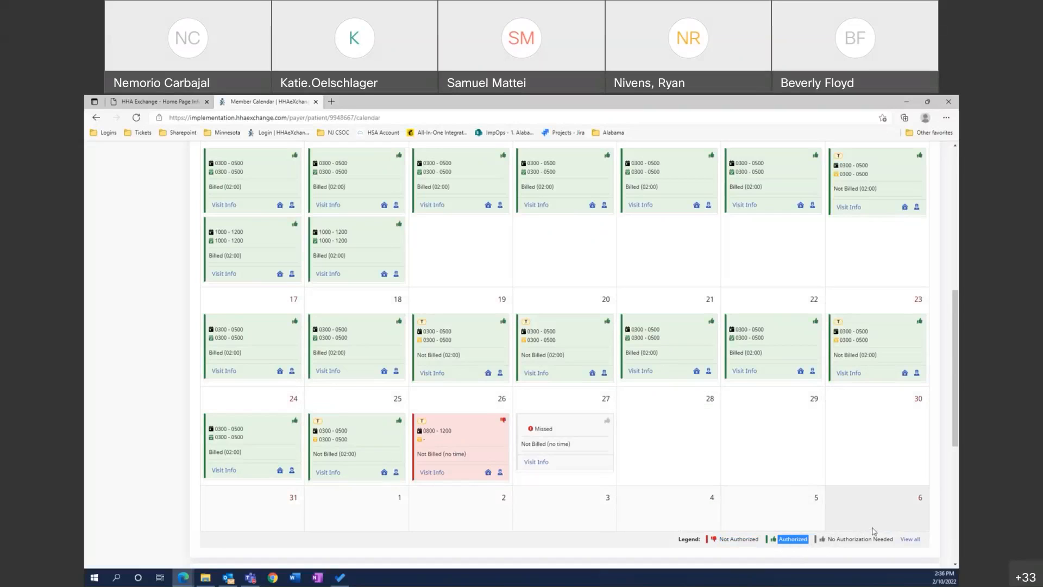
Go back to October 2021 in the member's calendar.
{"action": "left_click", "coordinate": [910, 540]}
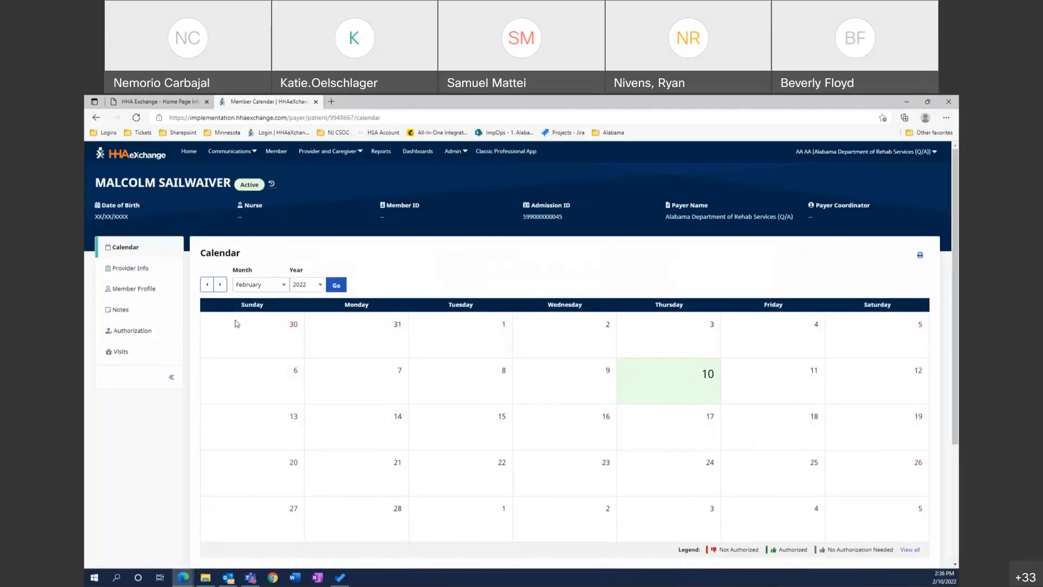
{"action": "left_click", "coordinate": [208, 284]}
{"action": "left_click", "coordinate": [208, 284]}
{"action": "left_click", "coordinate": [208, 285]}
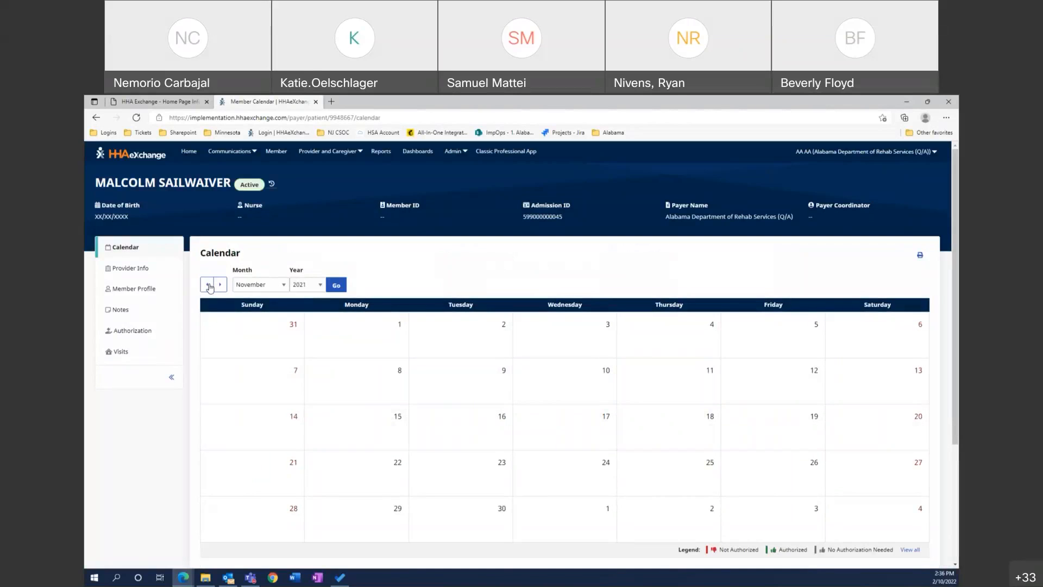
{"action": "left_click", "coordinate": [208, 285]}
Open the full Calendar Legend, examine its Missed Visit entry, and close the legend.
{"action": "scroll", "coordinate": [566, 444], "scroll_direction": "down", "scroll_amount": 7}
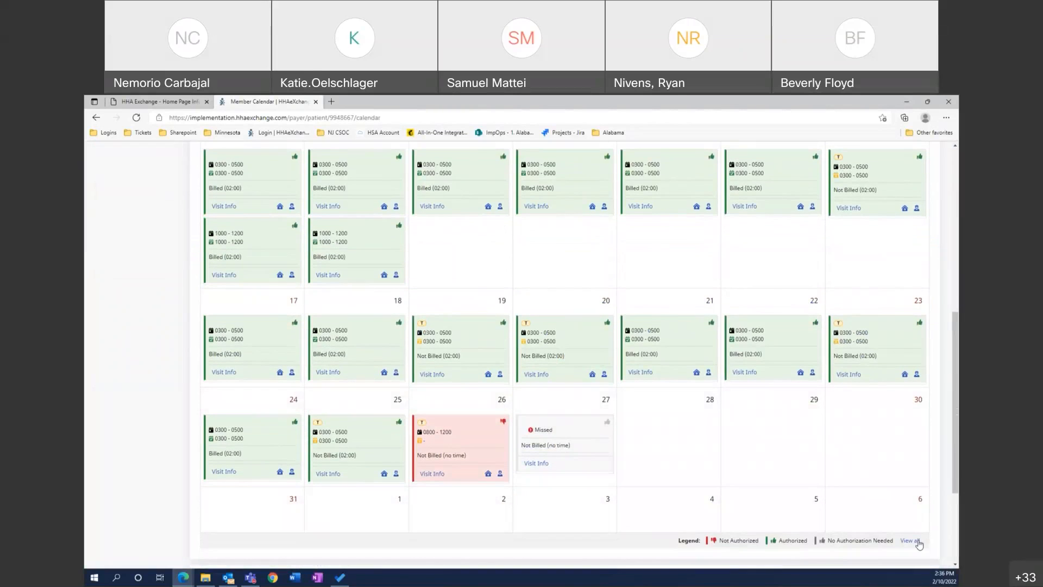
{"action": "left_click", "coordinate": [910, 540]}
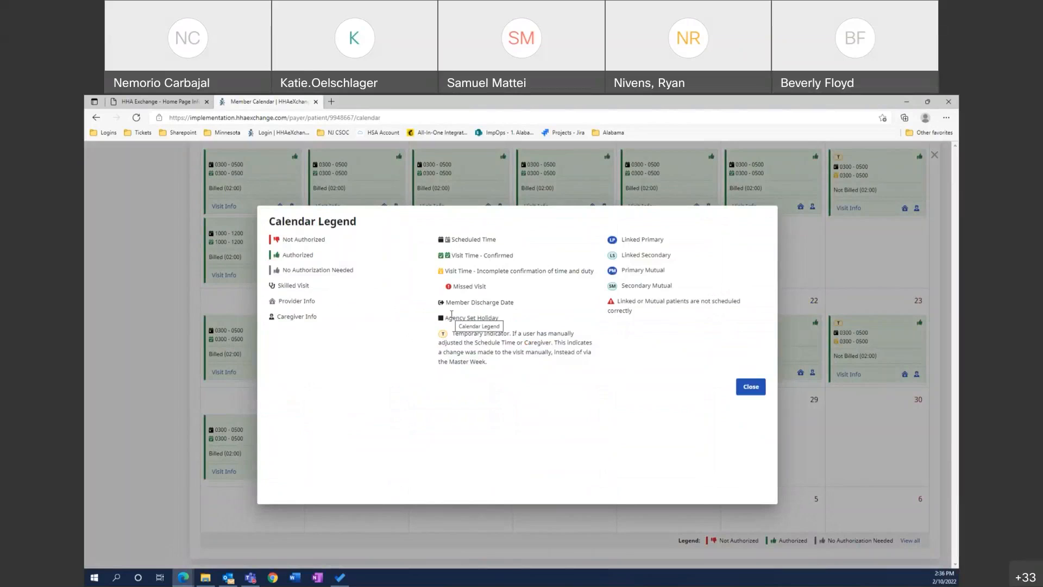
{"action": "left_click_drag", "start_coordinate": [488, 287], "coordinate": [455, 289]}
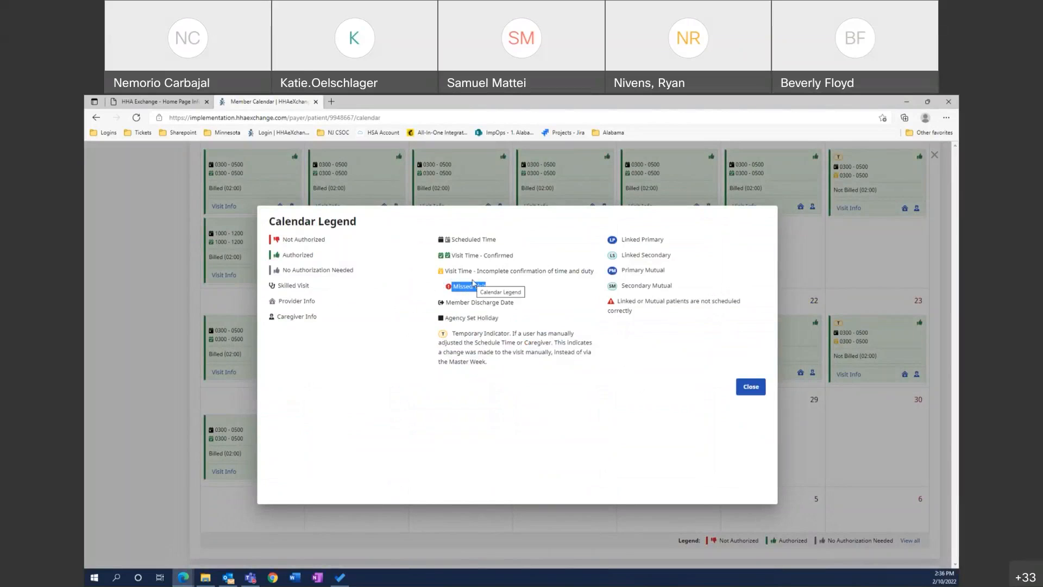
{"action": "left_click", "coordinate": [755, 389]}
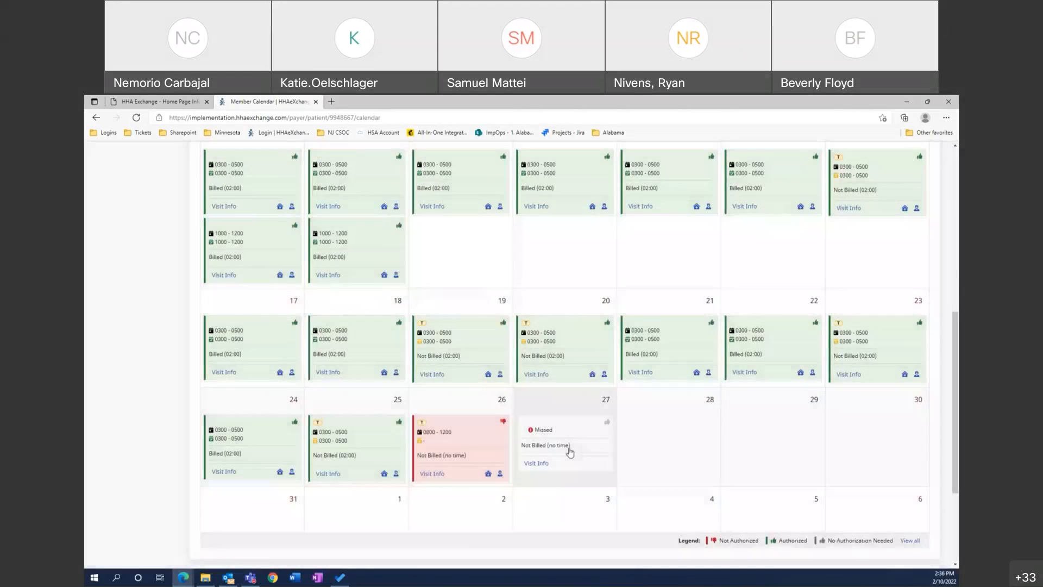
Check which caregiver is assigned to the October 12 visit and open that visit's schedule details.
{"action": "scroll", "coordinate": [569, 452], "scroll_direction": "up", "scroll_amount": 4}
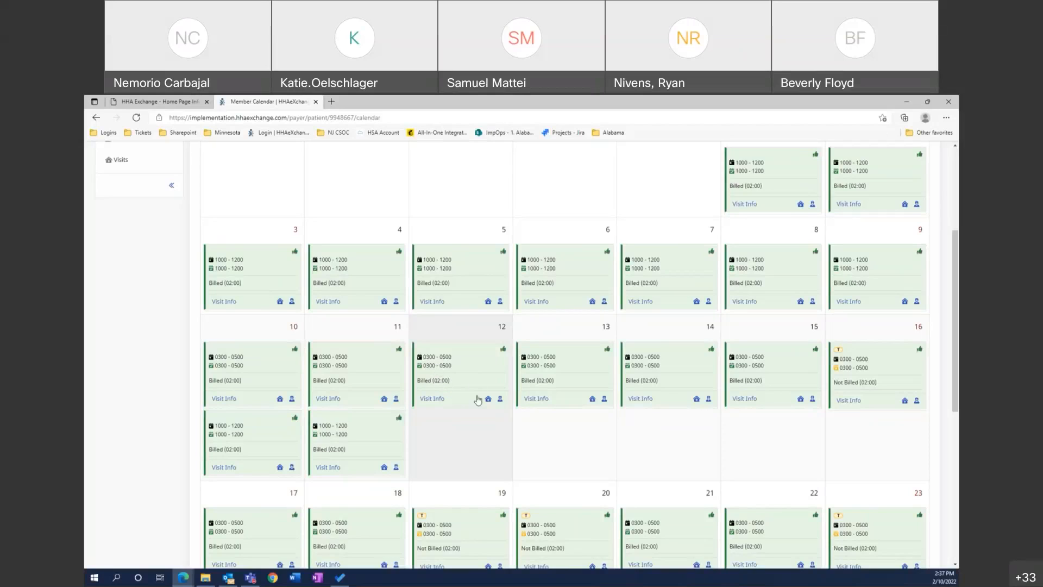
{"action": "mouse_move", "coordinate": [489, 401]}
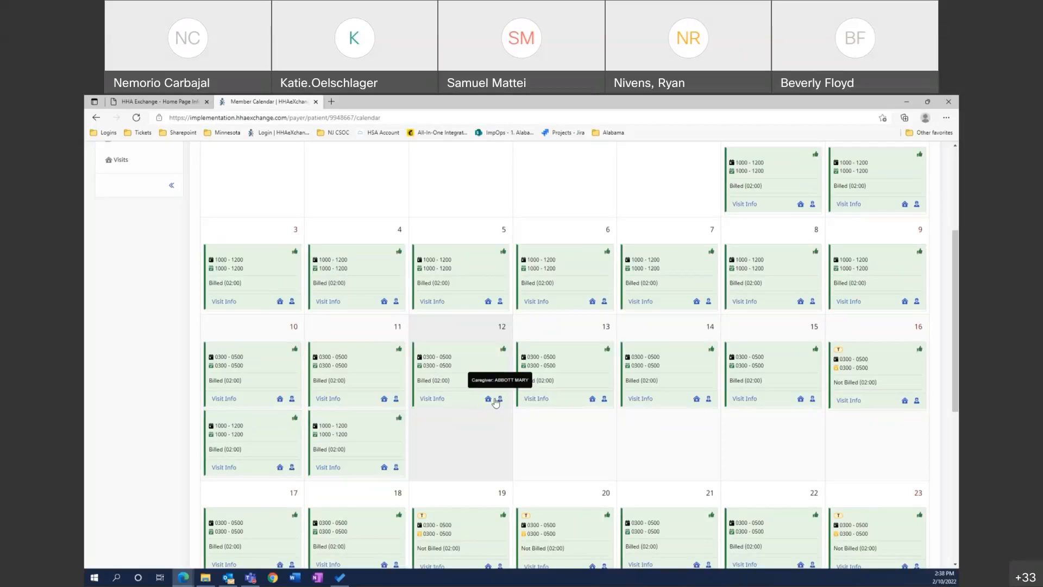
{"action": "left_click", "coordinate": [432, 400]}
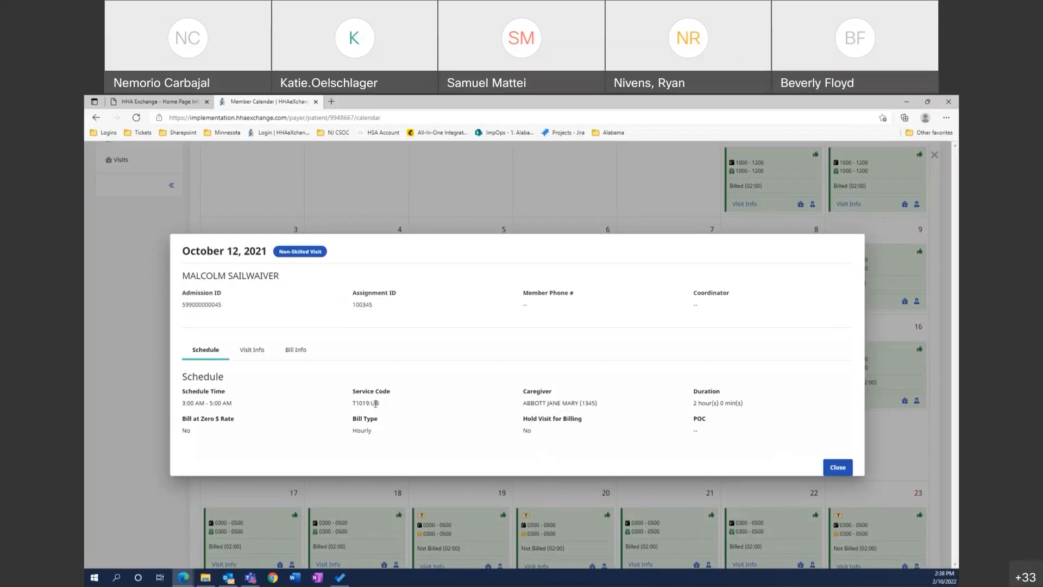
Examine the October 12 visit's information, including Scheduled Time, Visit Start Time, Missed Visit and its notes.
{"action": "left_click", "coordinate": [252, 354]}
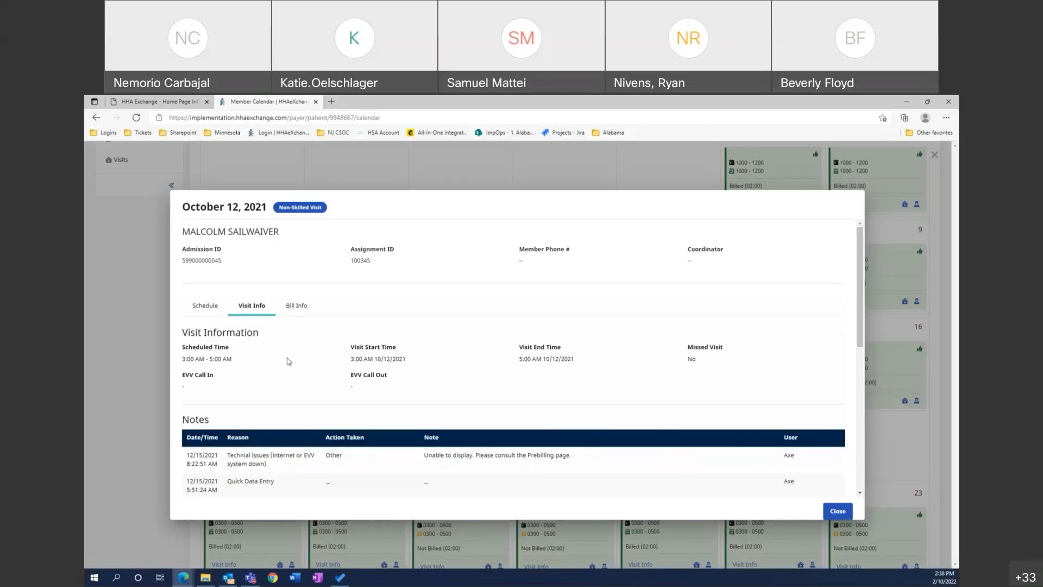
{"action": "left_click_drag", "start_coordinate": [233, 359], "coordinate": [187, 358]}
{"action": "left_click_drag", "start_coordinate": [350, 348], "coordinate": [408, 349]}
{"action": "left_click_drag", "start_coordinate": [687, 349], "coordinate": [729, 351]}
{"action": "scroll", "coordinate": [240, 388], "scroll_direction": "down", "scroll_amount": 2}
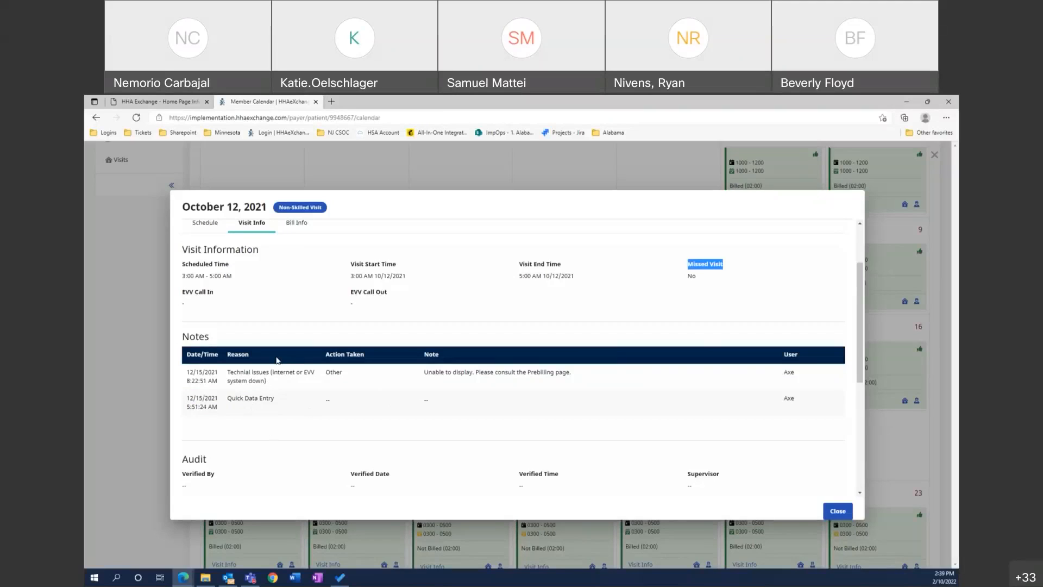
Expand Other Duties in the October 12 visit's Duty Sheet and examine the Call History.
{"action": "scroll", "coordinate": [277, 360], "scroll_direction": "down", "scroll_amount": 5}
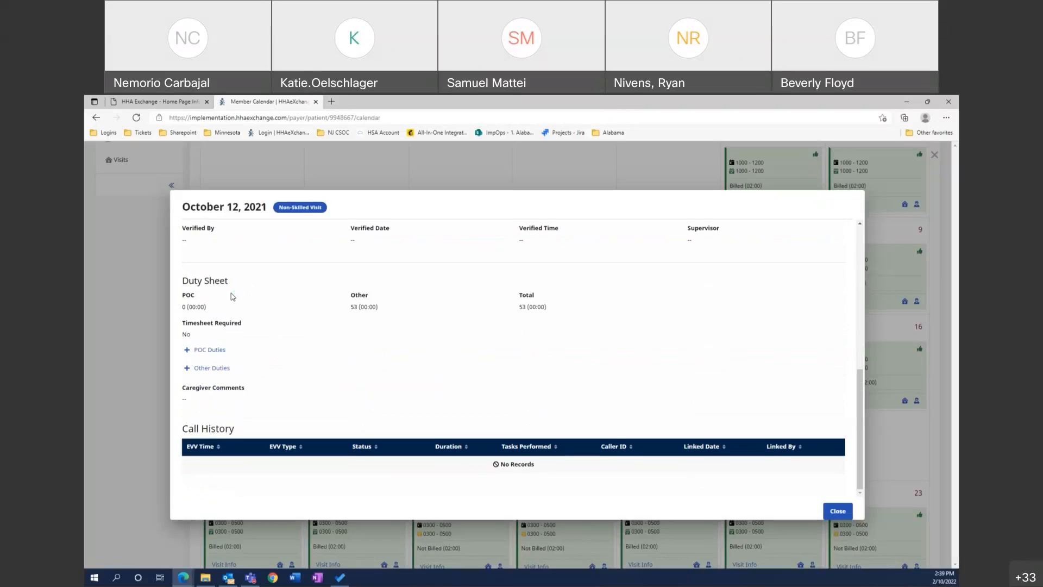
{"action": "left_click", "coordinate": [211, 369]}
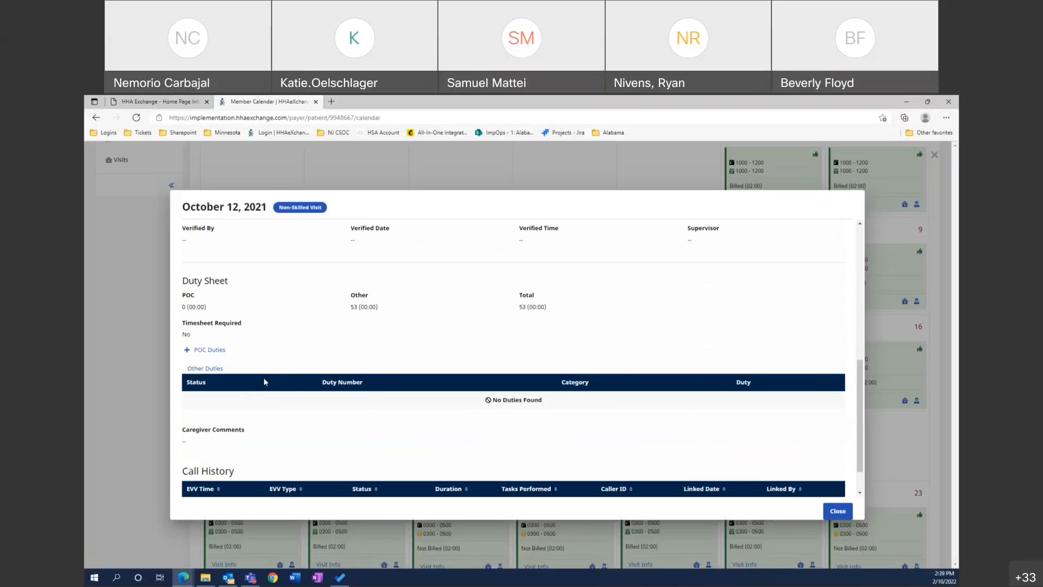
{"action": "scroll", "coordinate": [265, 382], "scroll_direction": "up", "scroll_amount": 10}
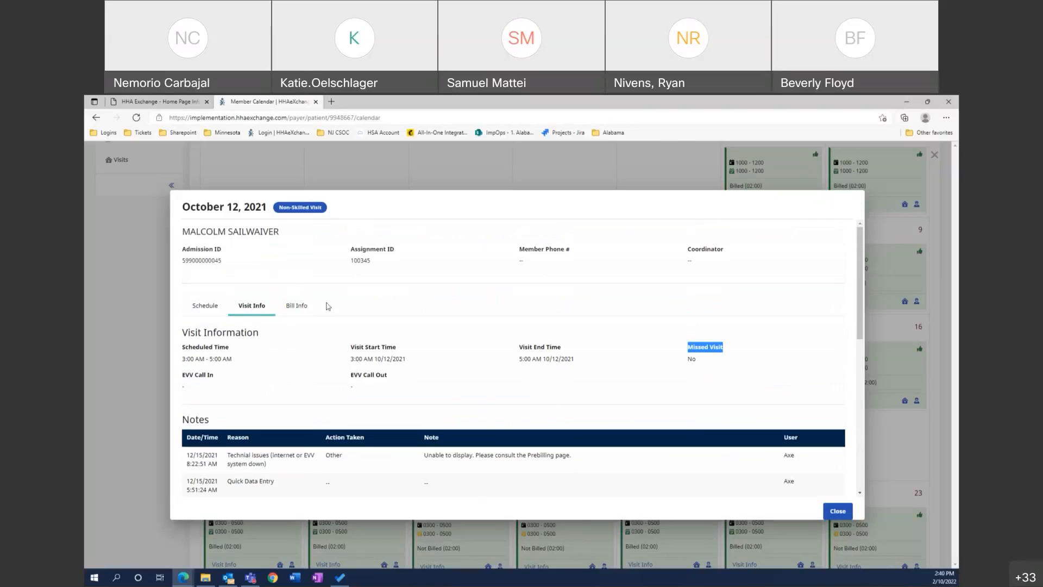
Examine the October 12 visit's billing information, including the invoice and e-billing batch numbers, and close the visit.
{"action": "left_click", "coordinate": [298, 308]}
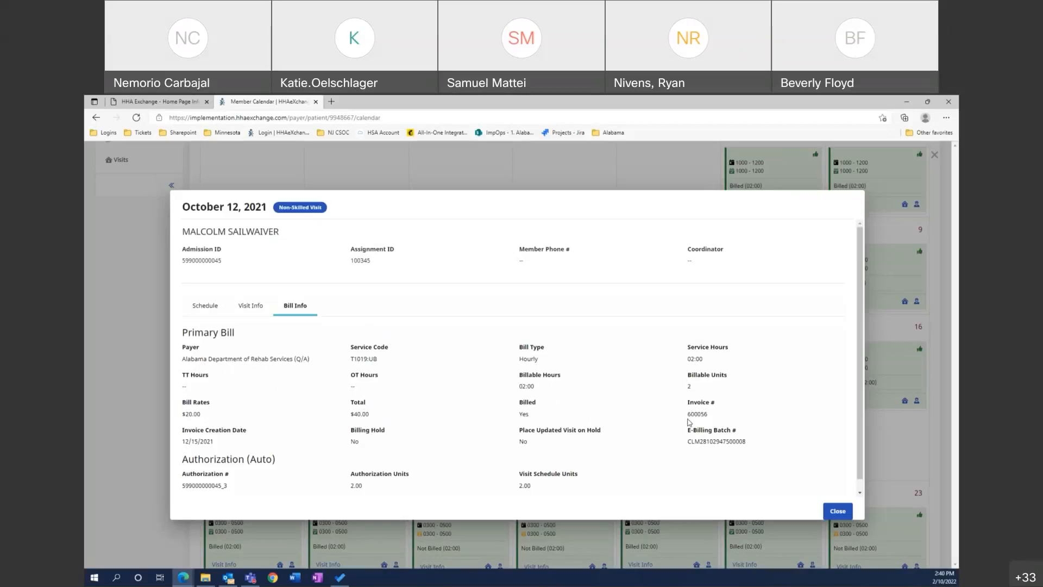
{"action": "left_click_drag", "start_coordinate": [691, 414], "coordinate": [748, 447]}
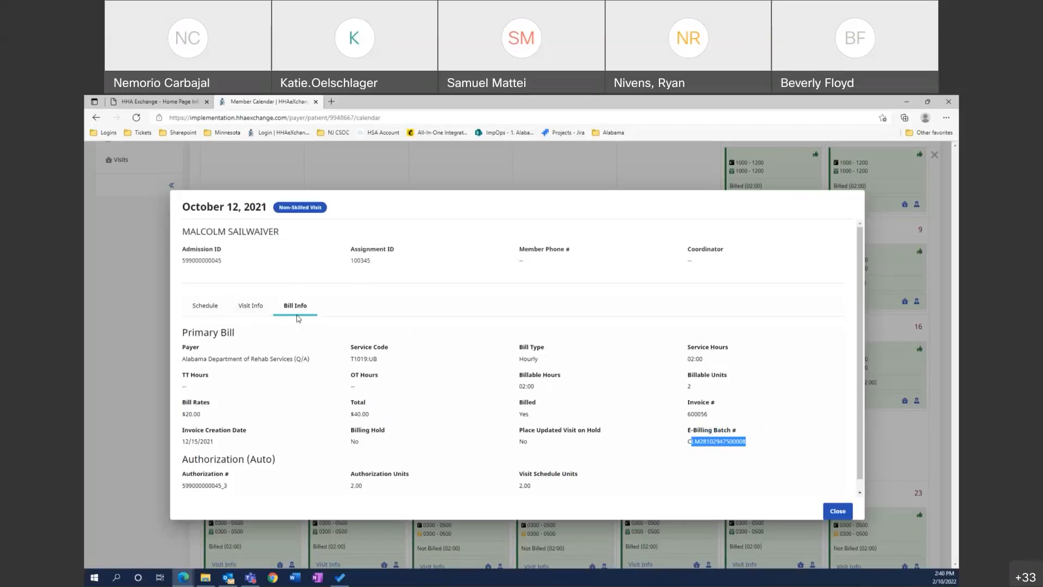
{"action": "left_click", "coordinate": [845, 511]}
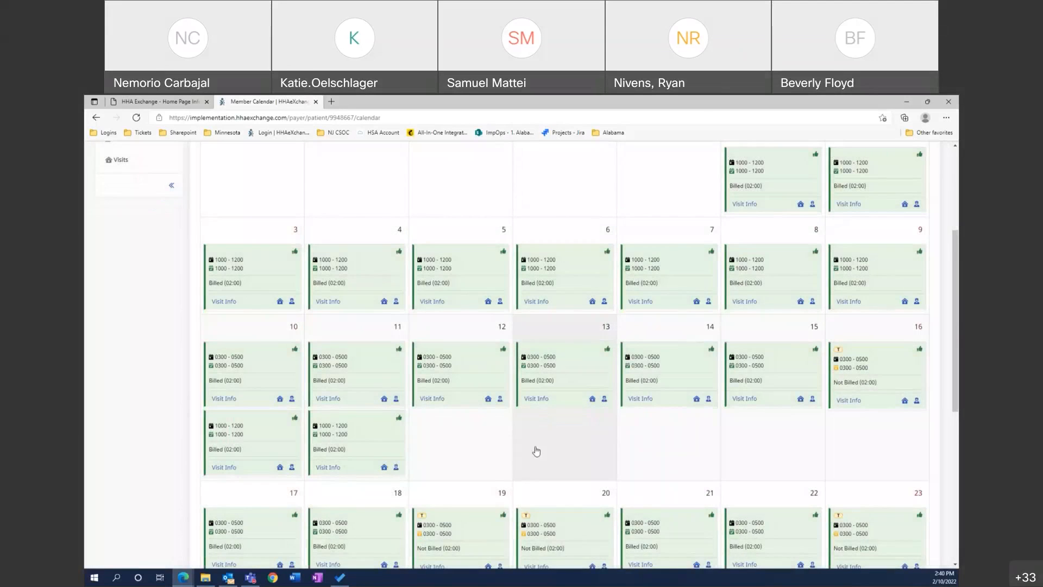
Open the missed October 27 visit and show its visit information.
{"action": "scroll", "coordinate": [530, 448], "scroll_direction": "down", "scroll_amount": 3}
{"action": "scroll", "coordinate": [527, 445], "scroll_direction": "down", "scroll_amount": 1}
{"action": "scroll", "coordinate": [549, 502], "scroll_direction": "down", "scroll_amount": 2}
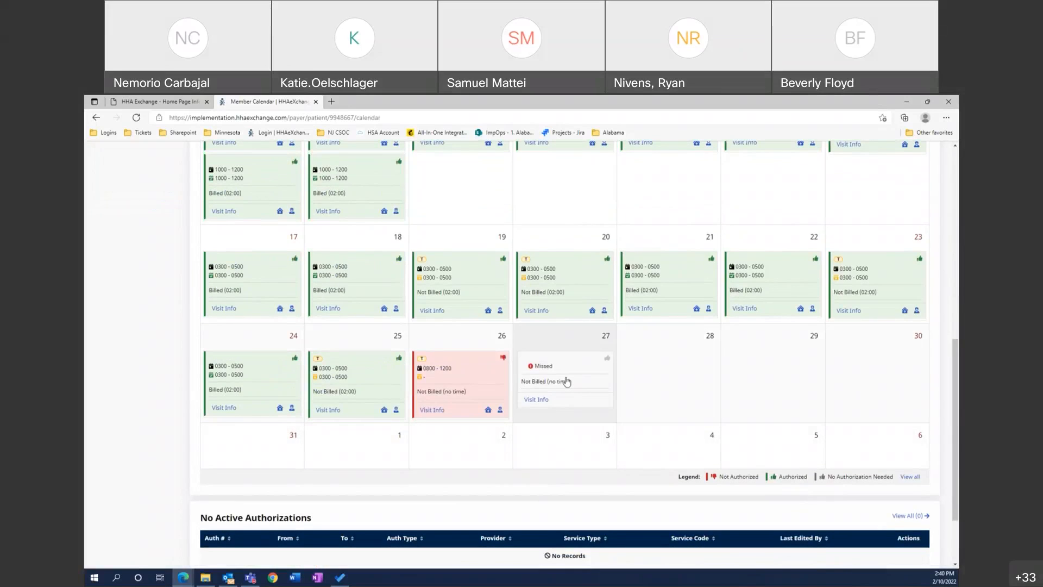
{"action": "left_click", "coordinate": [538, 400]}
{"action": "left_click", "coordinate": [245, 352]}
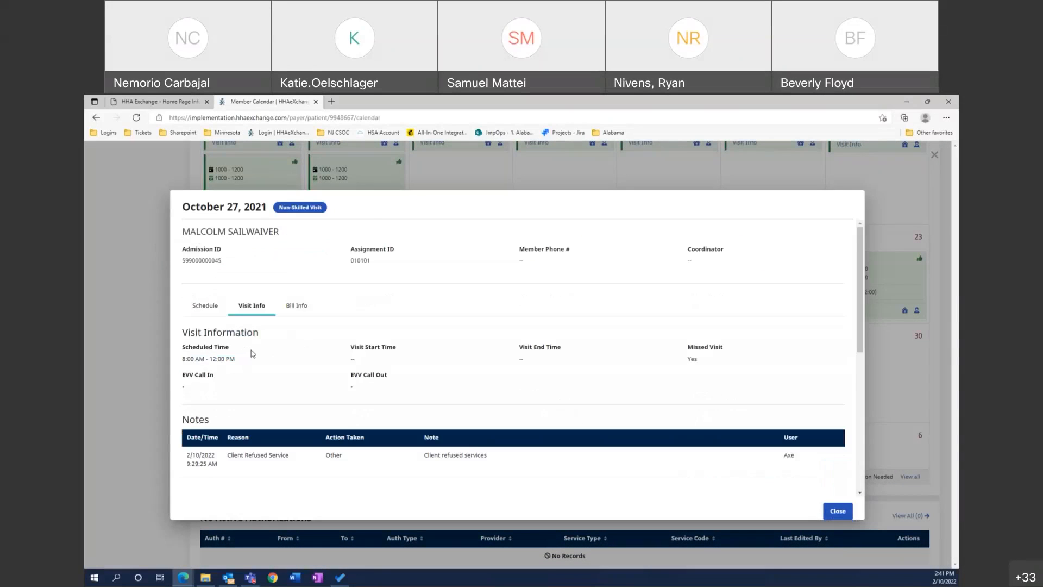
Examine the October 27 visit's Scheduled Time, Visit Start Time, notes and audit sections, and close the visit.
{"action": "scroll", "coordinate": [218, 337], "scroll_direction": "down", "scroll_amount": 1}
{"action": "left_click_drag", "start_coordinate": [184, 317], "coordinate": [238, 321]}
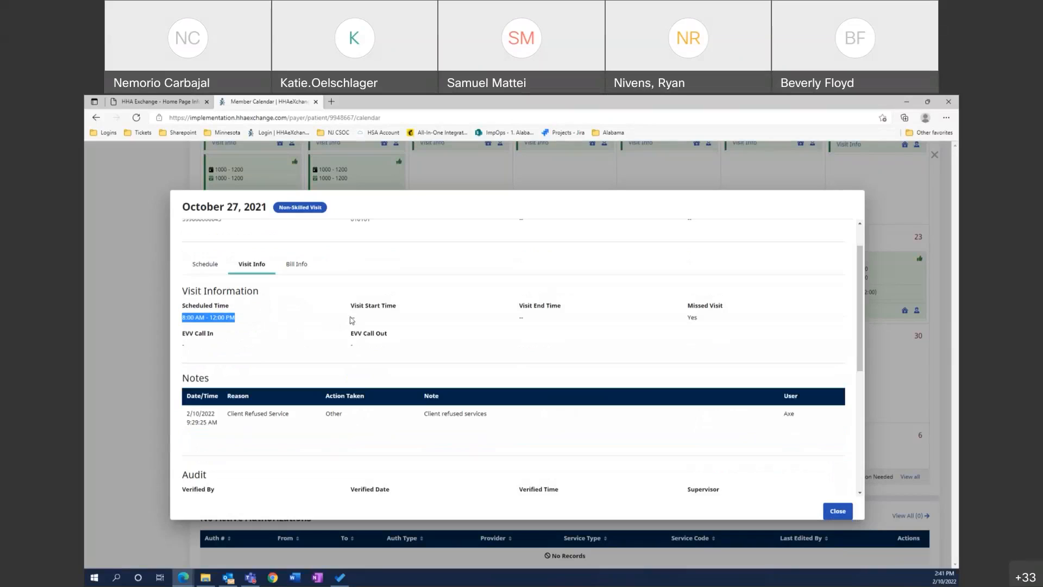
{"action": "left_click", "coordinate": [382, 320]}
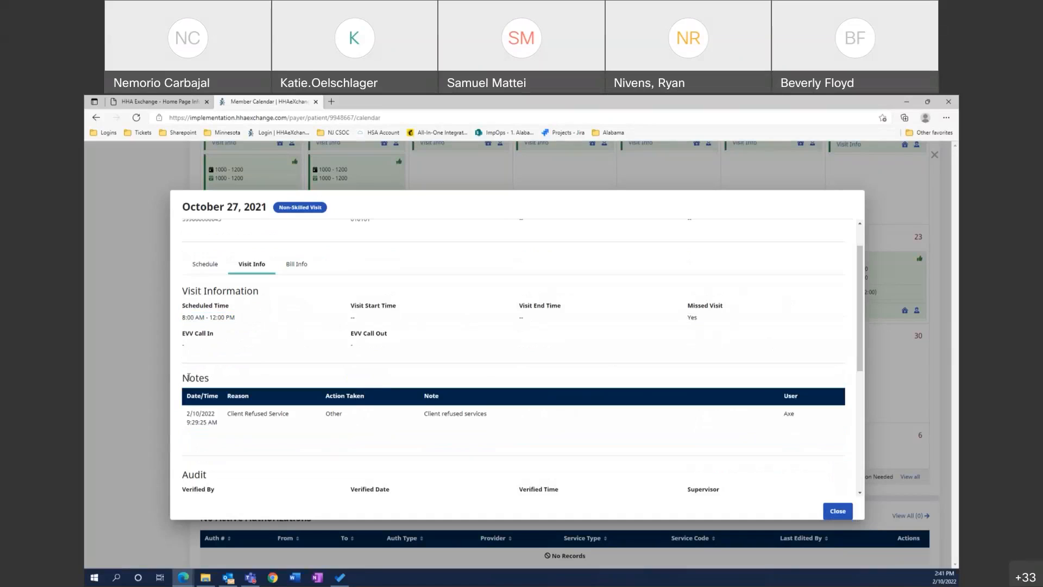
{"action": "scroll", "coordinate": [188, 377], "scroll_direction": "down", "scroll_amount": 1}
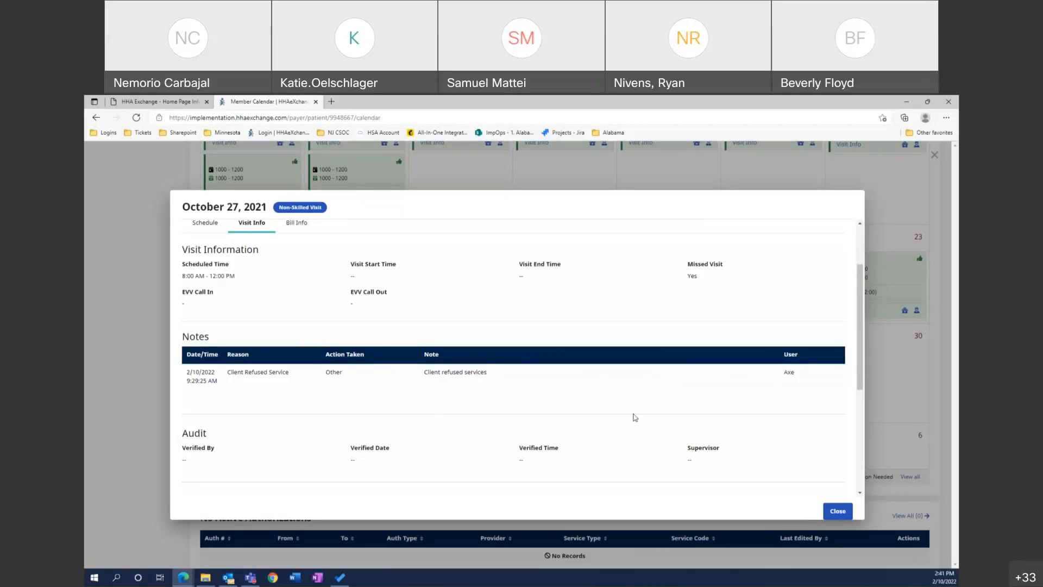
{"action": "left_click", "coordinate": [838, 510]}
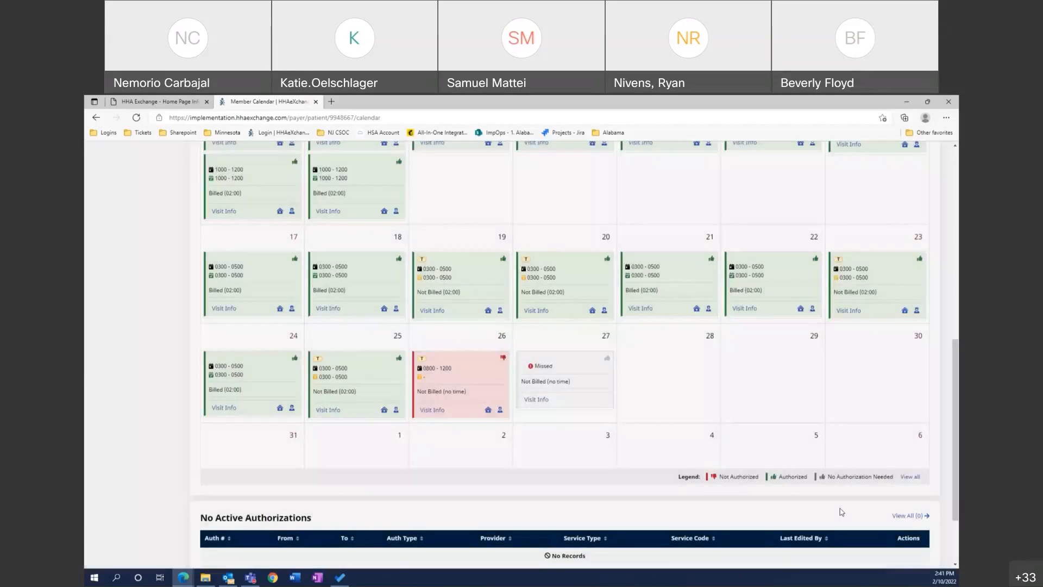
Open the member's Visits and search with the preset date range.
{"action": "scroll", "coordinate": [449, 497], "scroll_direction": "up", "scroll_amount": 1}
{"action": "scroll", "coordinate": [448, 497], "scroll_direction": "up", "scroll_amount": 10}
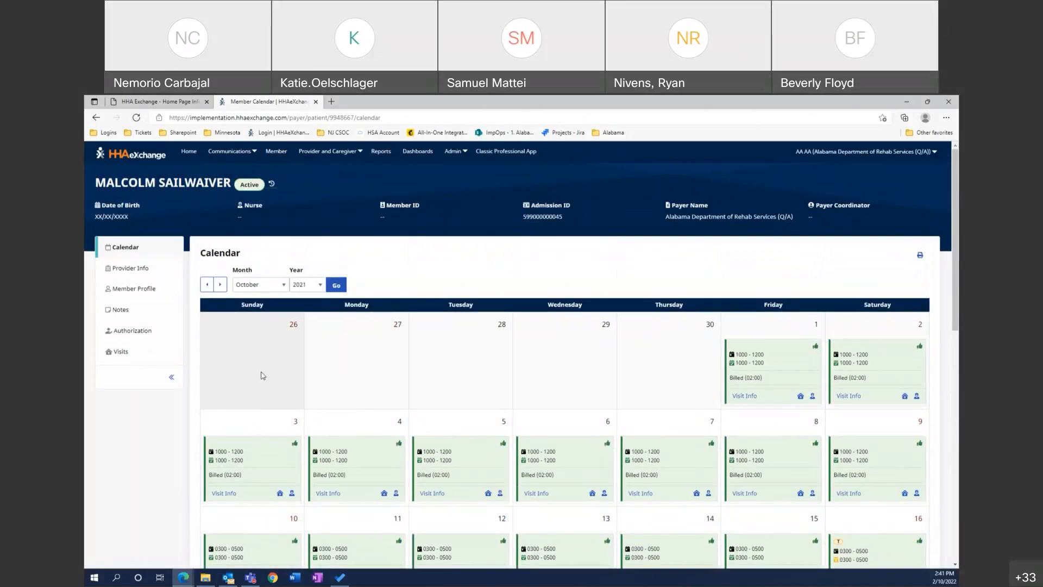
{"action": "left_click", "coordinate": [132, 352]}
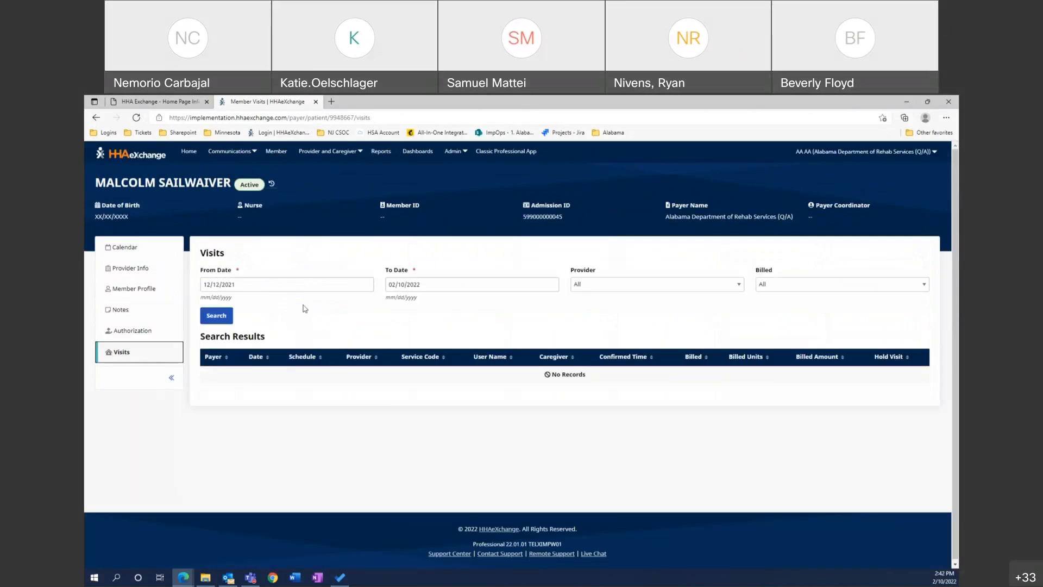
{"action": "left_click", "coordinate": [227, 319]}
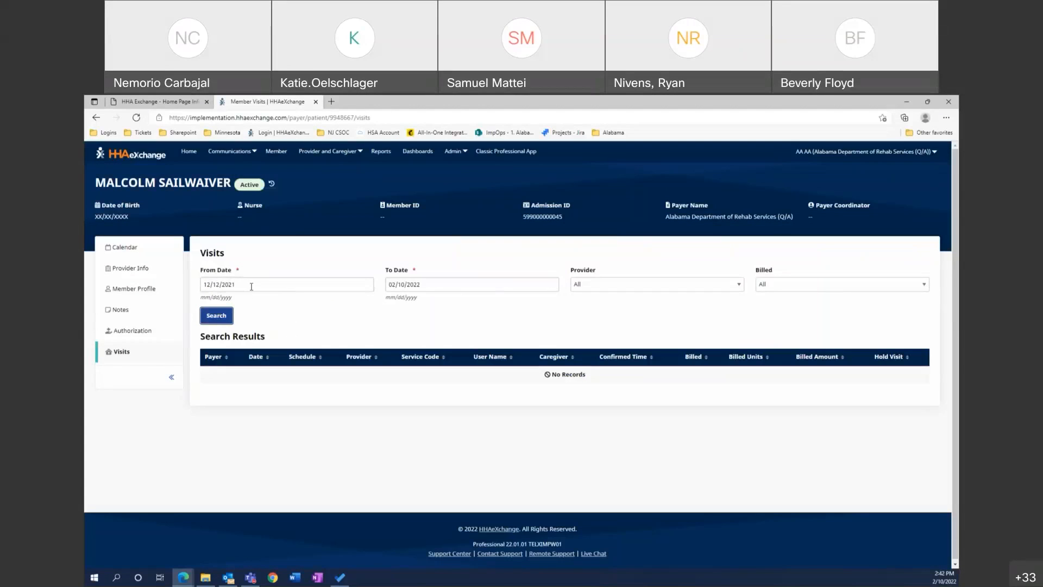
Set the visit search's From Date to 10/01/2021 and To Date to 10/31/2021.
{"action": "left_click_drag", "start_coordinate": [249, 285], "coordinate": [188, 284]}
{"action": "type", "text": "10/0"}
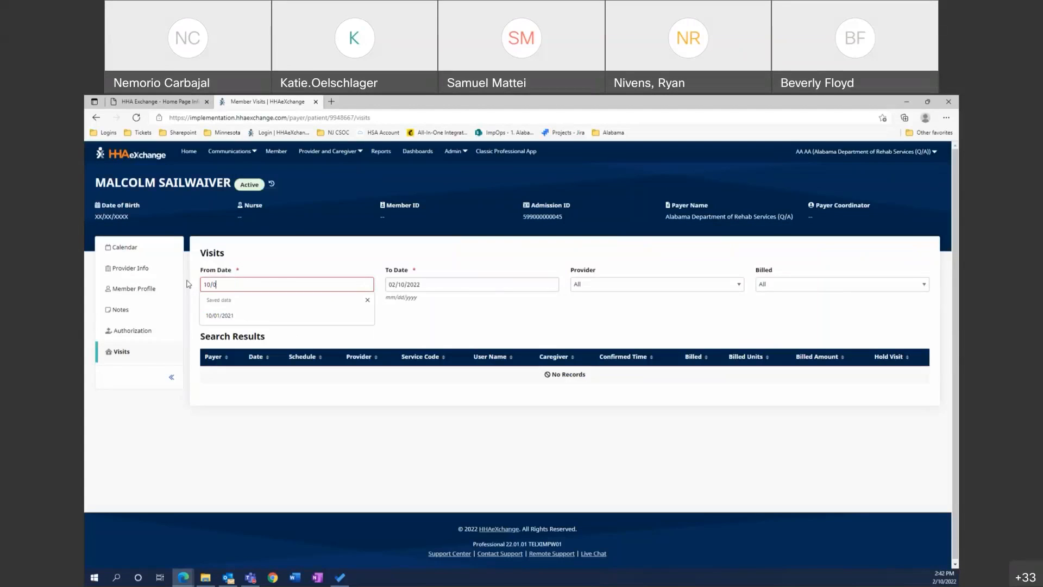
{"action": "type", "text": "1/2021"}
{"action": "key", "text": "Tab"}
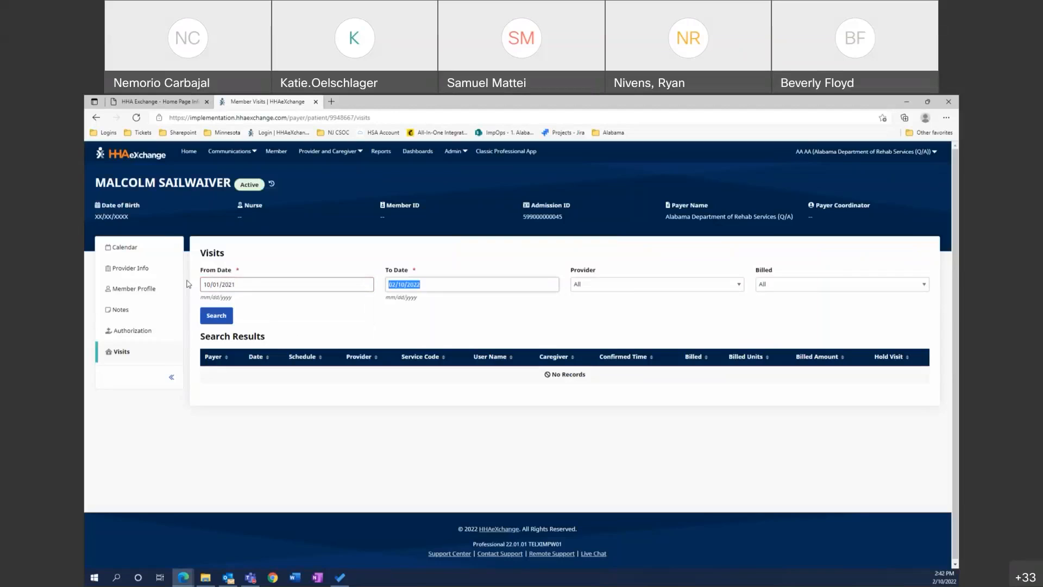
{"action": "type", "text": "10/31/2021"}
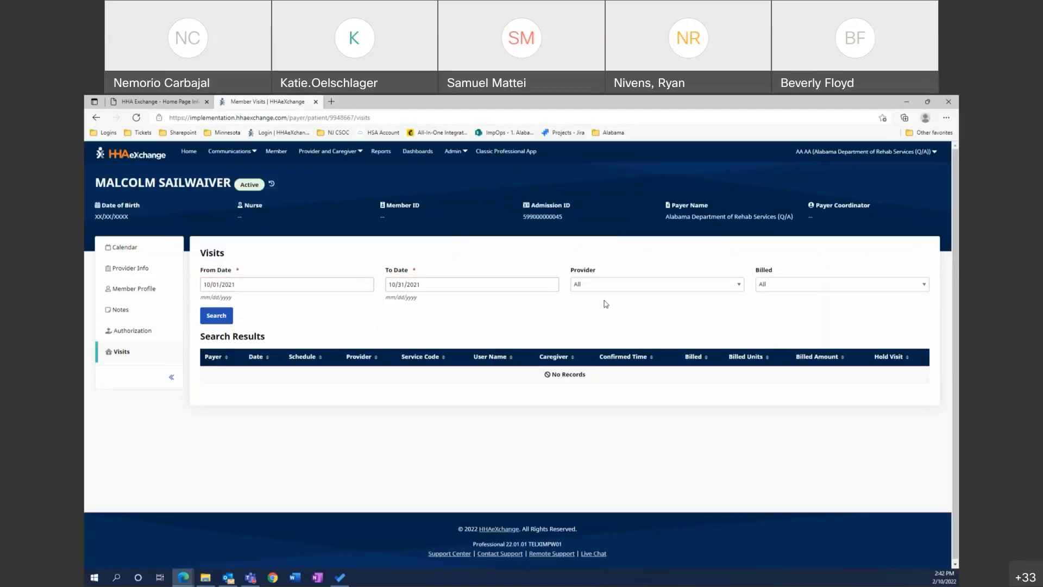
Check the Provider and Billed filter options, leave both on All, and search for the visits to examine their billing details.
{"action": "left_click", "coordinate": [604, 287]}
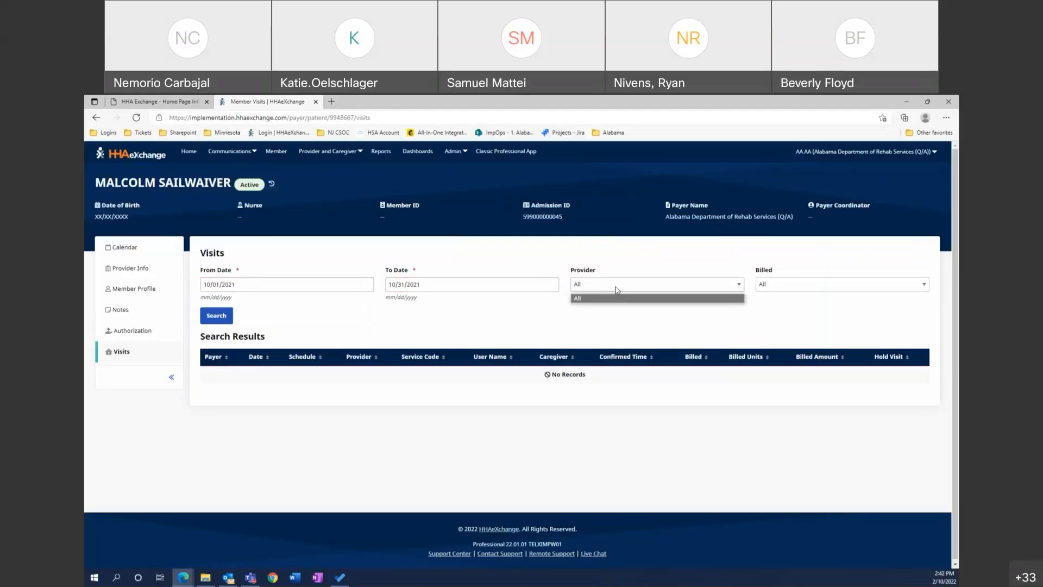
{"action": "left_click", "coordinate": [601, 320]}
{"action": "left_click", "coordinate": [783, 288]}
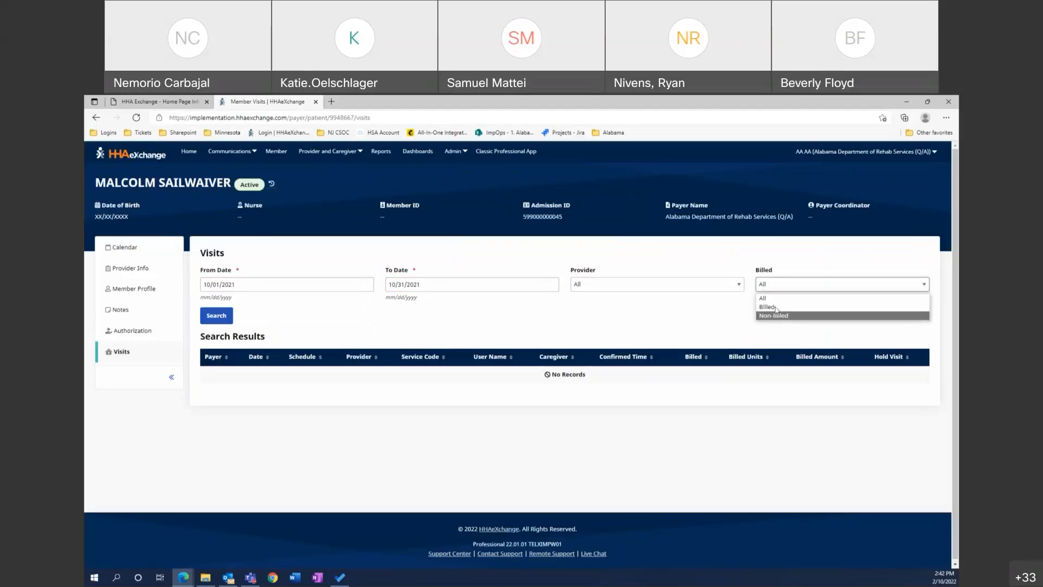
{"action": "left_click", "coordinate": [261, 319]}
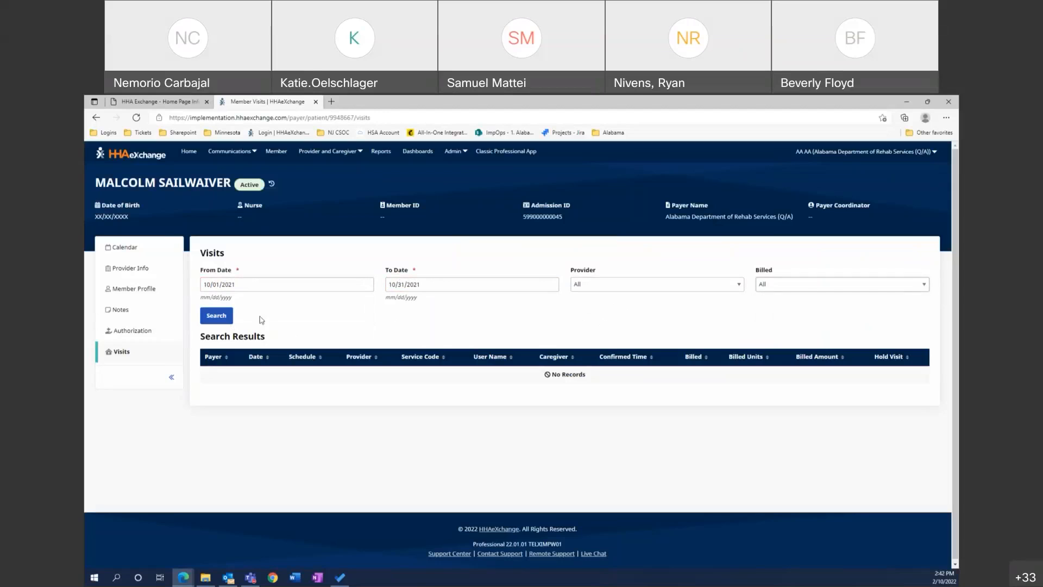
{"action": "left_click", "coordinate": [232, 314]}
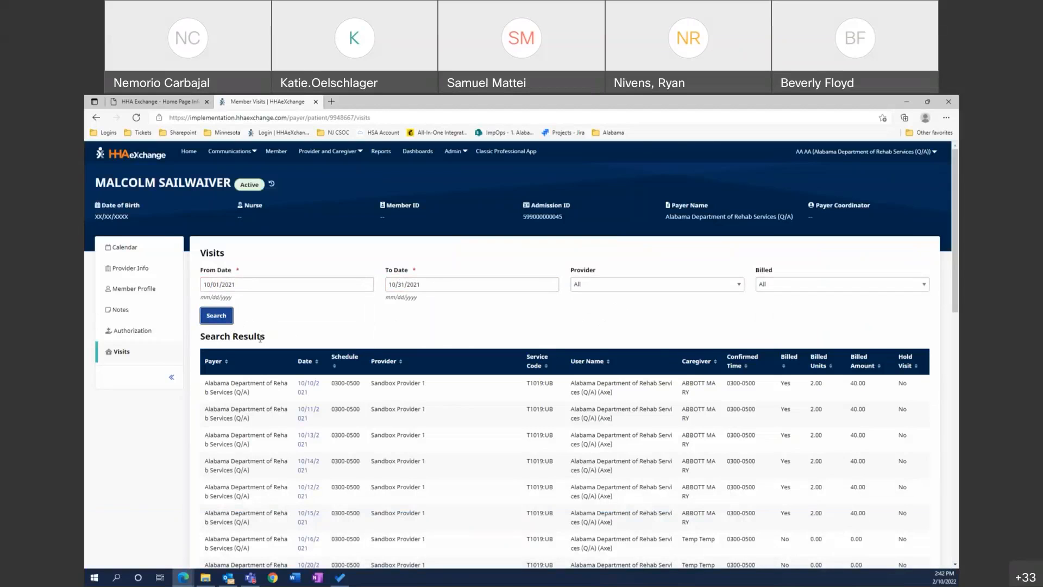
{"action": "scroll", "coordinate": [260, 338], "scroll_direction": "down", "scroll_amount": 1}
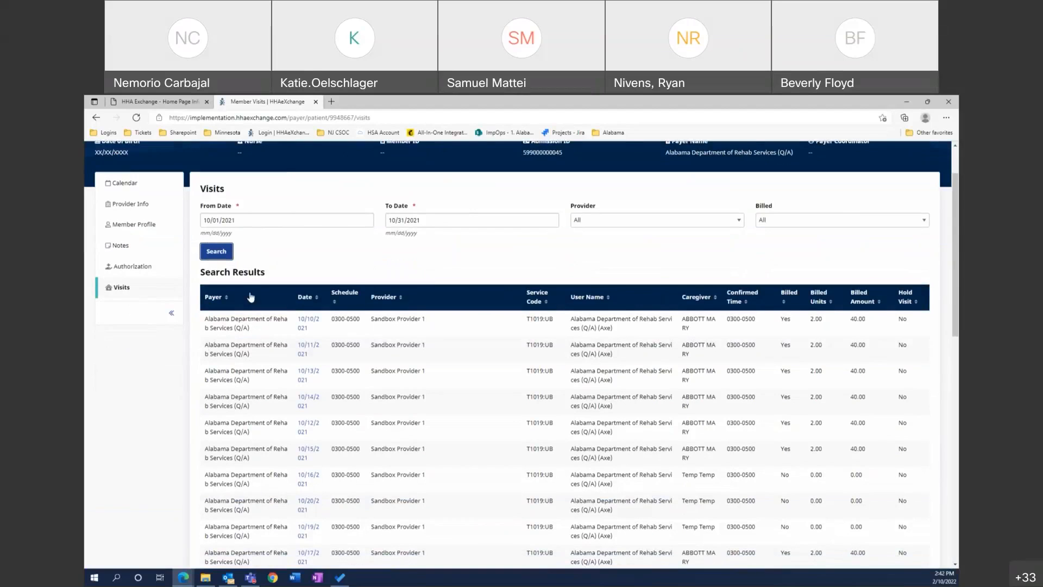
{"action": "scroll", "coordinate": [243, 338], "scroll_direction": "down", "scroll_amount": 1}
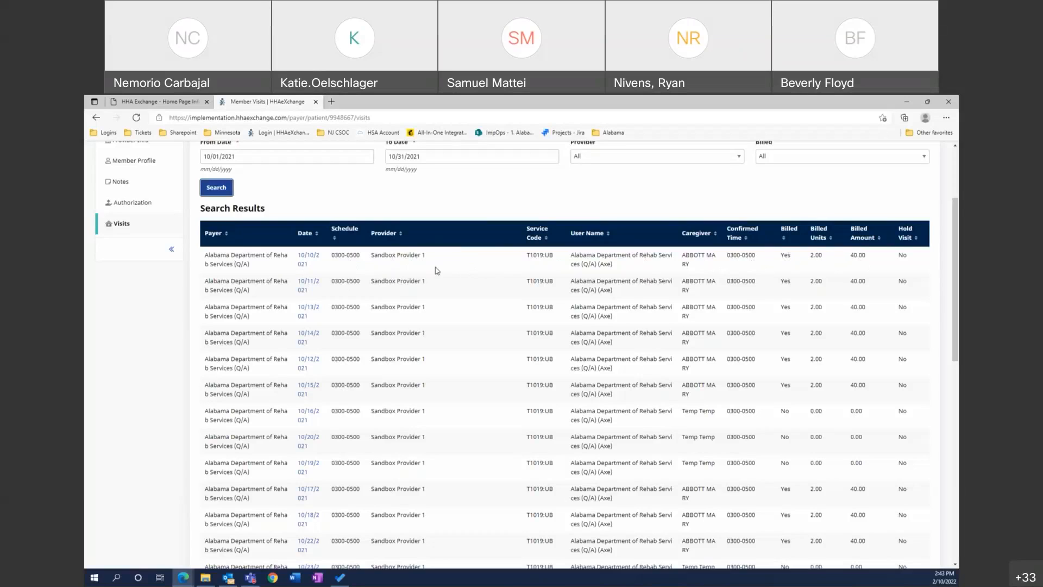
Open the October 10, 2021 visit from the search results, review its visit and billing information, and close it.
{"action": "left_click", "coordinate": [304, 260]}
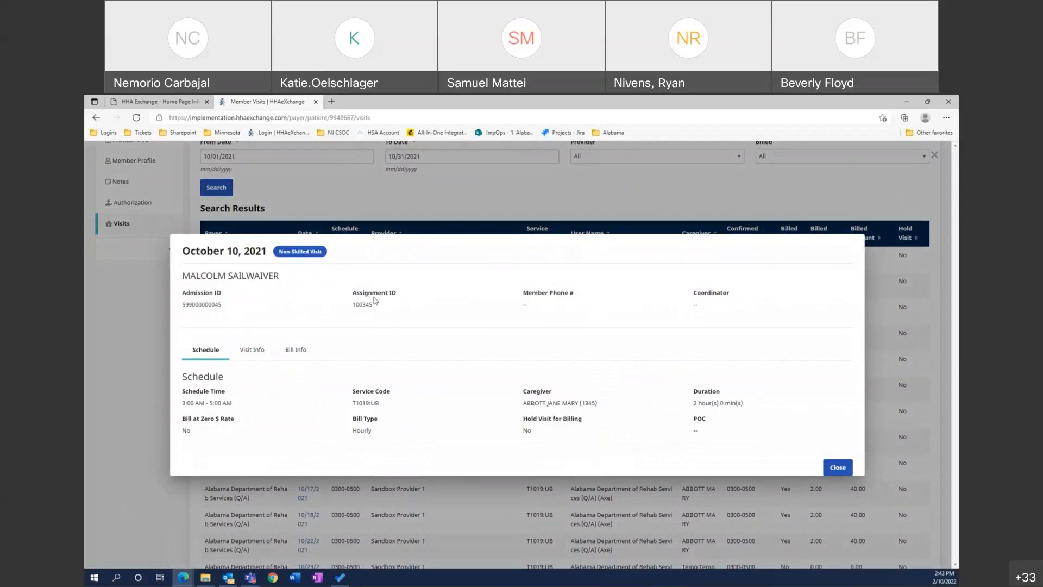
{"action": "left_click", "coordinate": [252, 351]}
{"action": "left_click", "coordinate": [301, 307]}
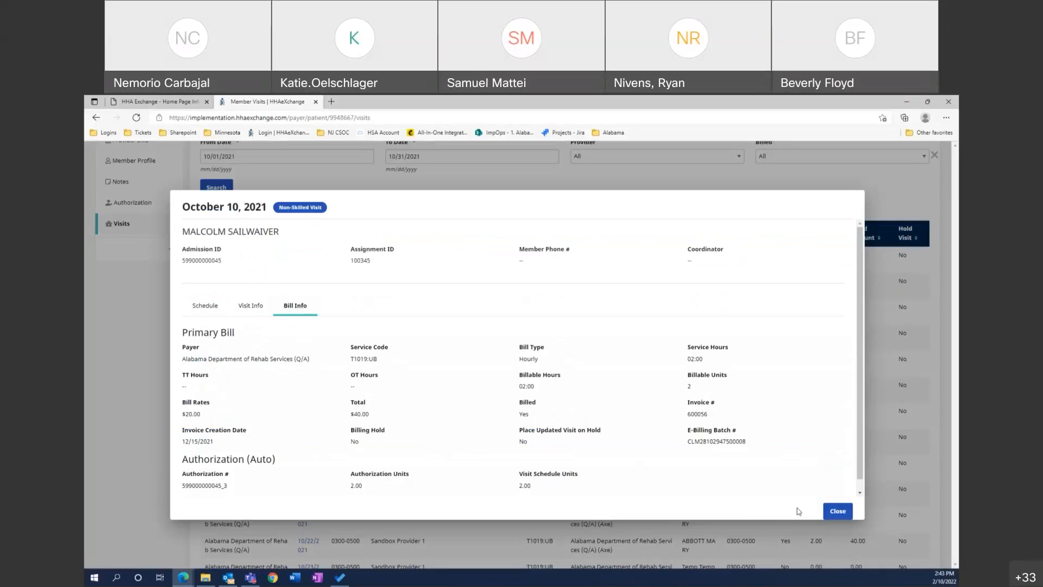
{"action": "left_click", "coordinate": [840, 511]}
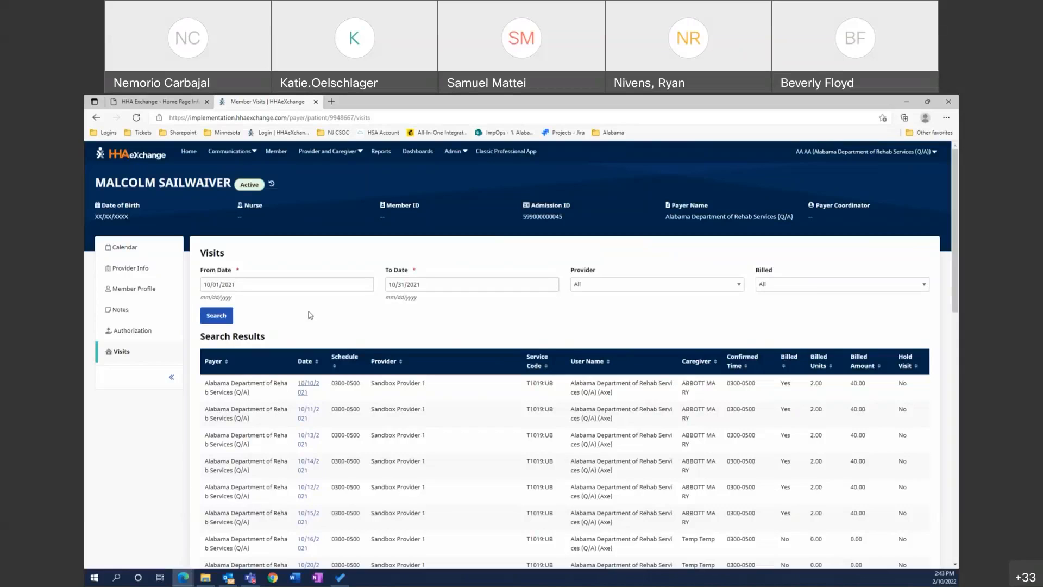
Reopen the October 10, 2021 visit's billing information, examine its Billed status and E-Billing Batch #, and close the visit.
{"action": "left_click", "coordinate": [305, 386]}
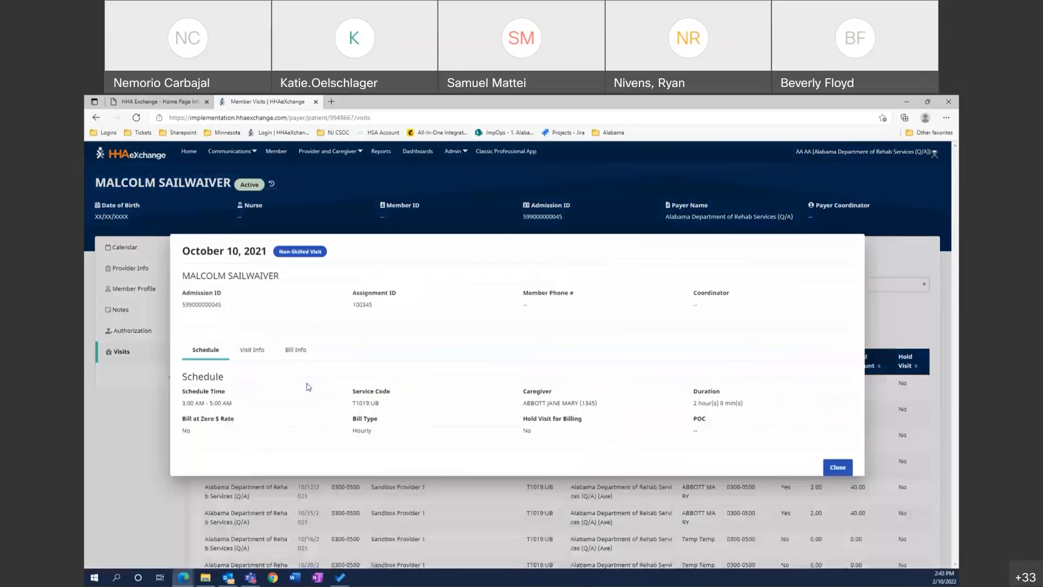
{"action": "left_click", "coordinate": [307, 354]}
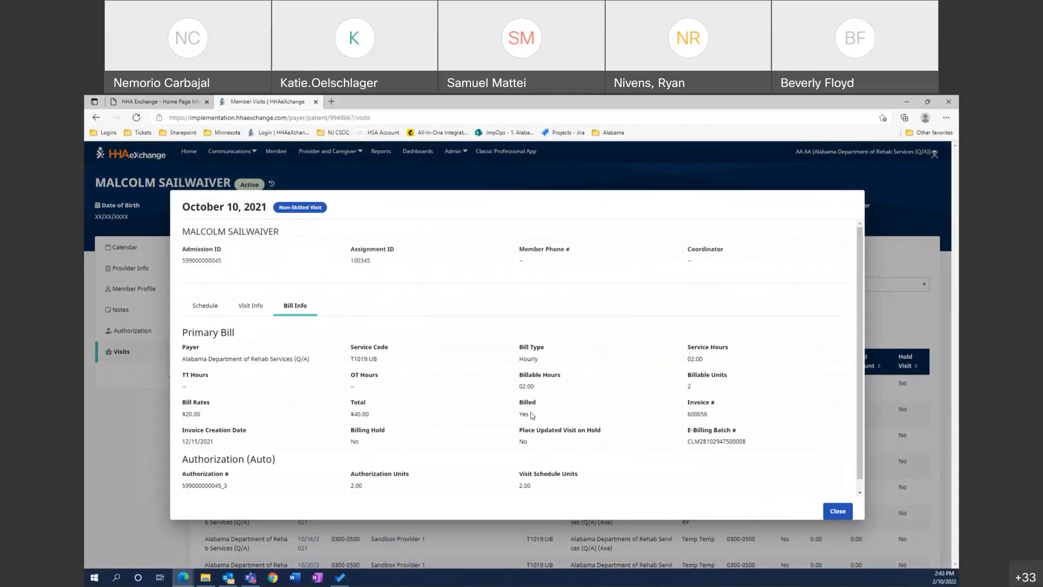
{"action": "left_click_drag", "start_coordinate": [519, 414], "coordinate": [531, 416]}
{"action": "left_click_drag", "start_coordinate": [688, 440], "coordinate": [752, 444]}
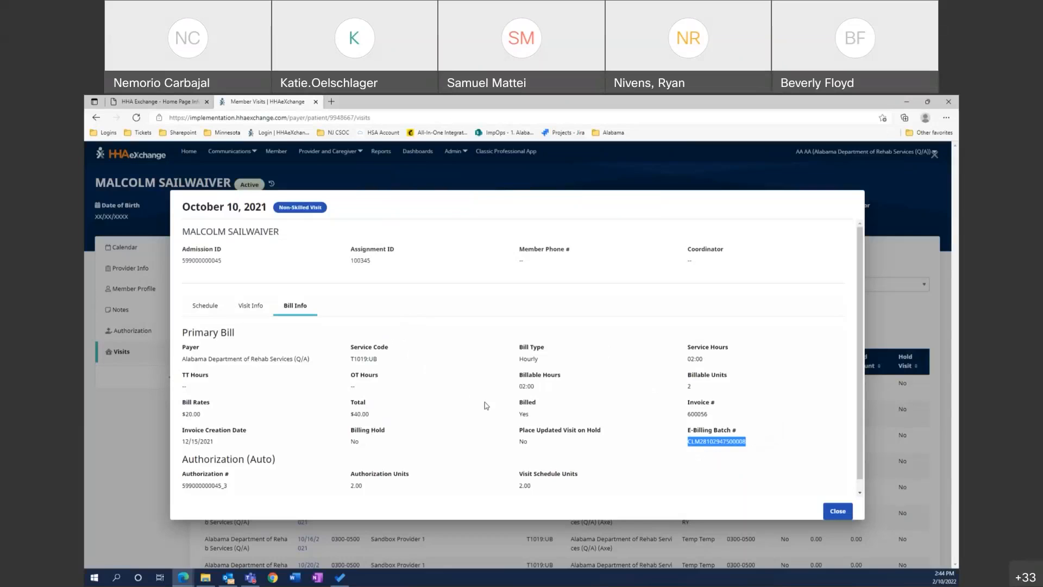
{"action": "left_click", "coordinate": [830, 510]}
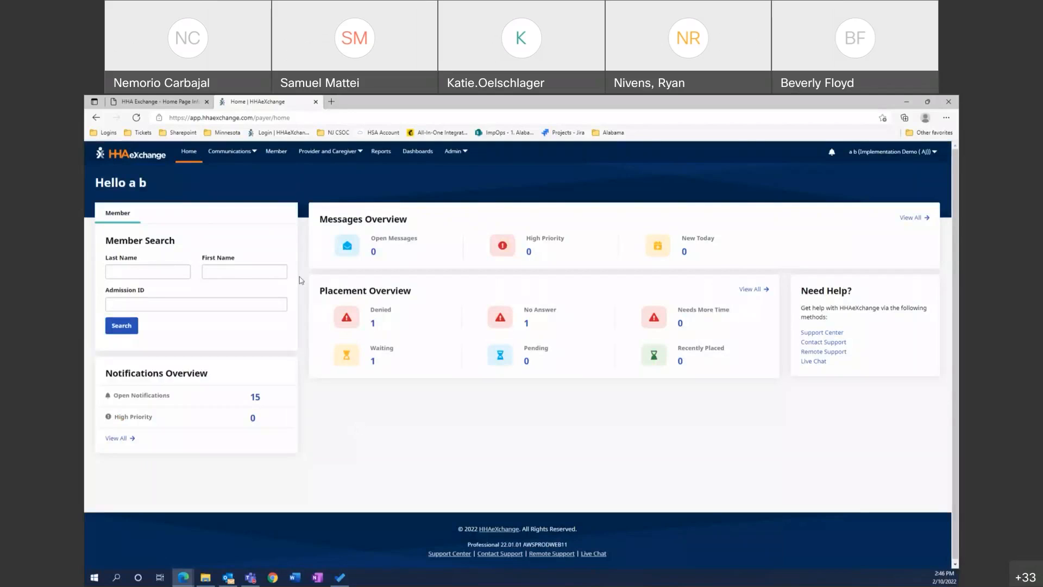
Open the caregiver search, check the Provider filter options, leave all filters on All, and search for caregivers.
{"action": "left_click", "coordinate": [323, 158]}
{"action": "left_click", "coordinate": [323, 172]}
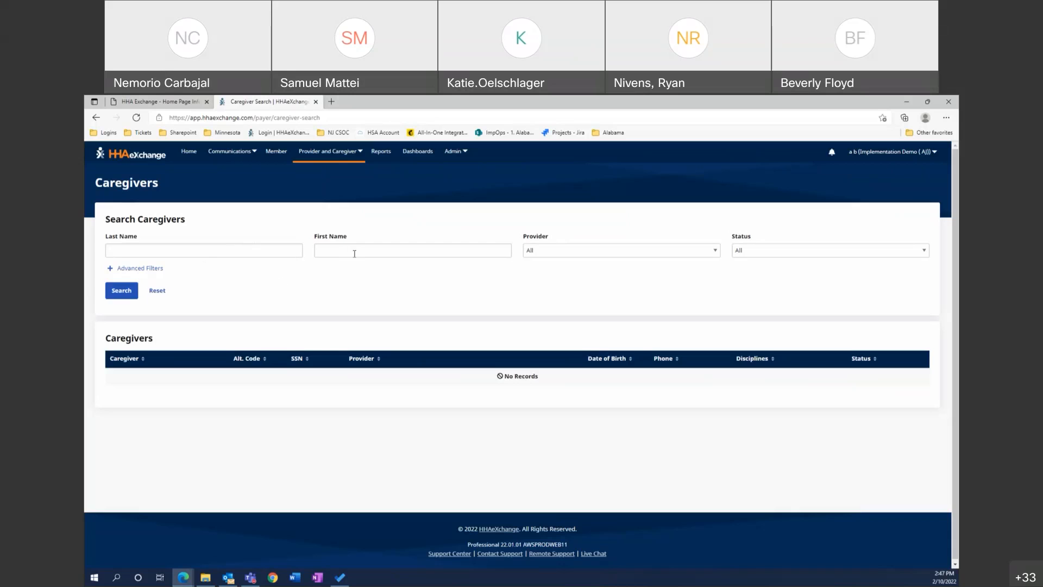
{"action": "left_click", "coordinate": [570, 252]}
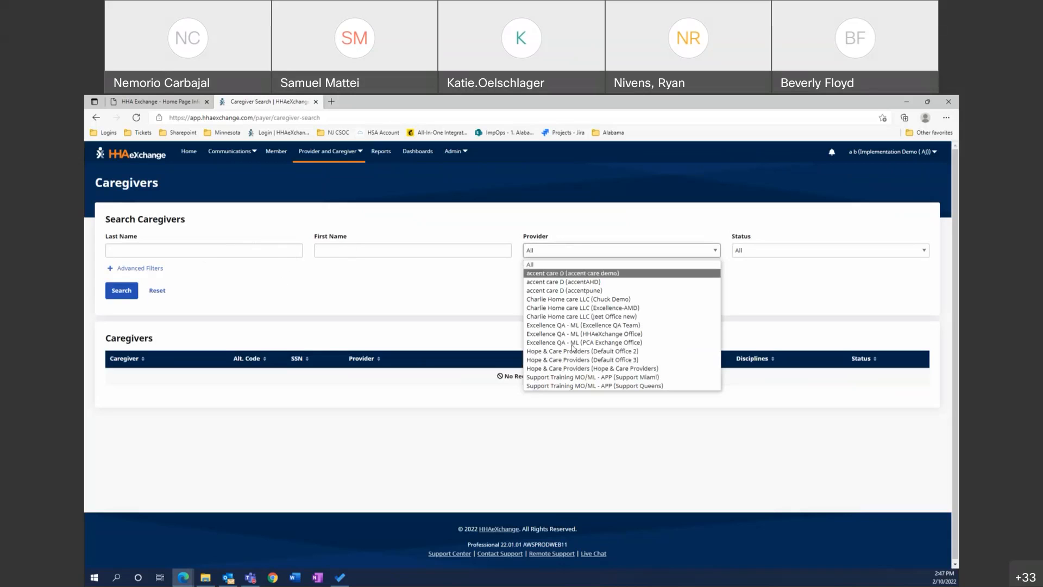
{"action": "left_click", "coordinate": [408, 295]}
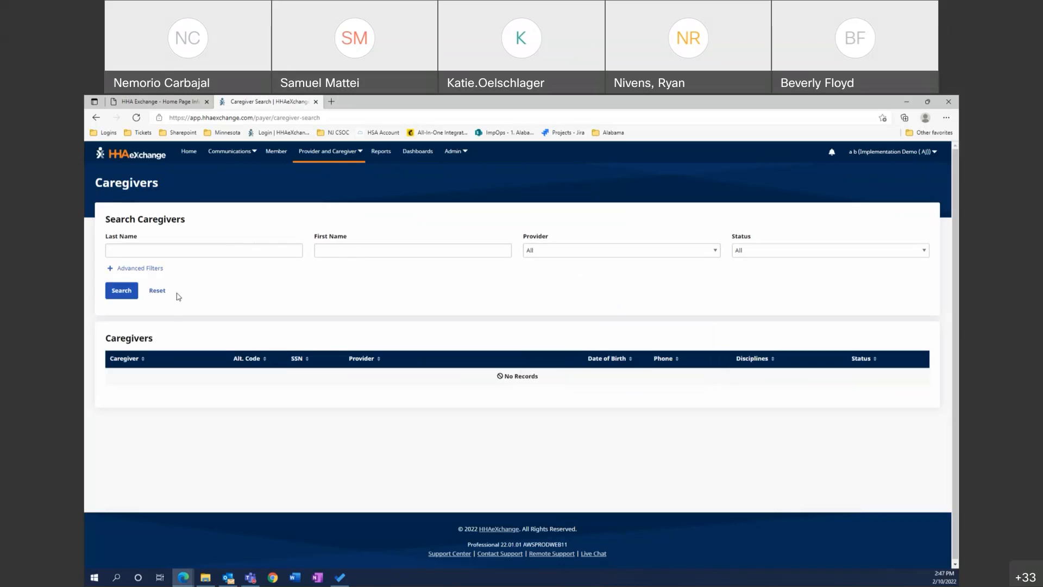
{"action": "left_click", "coordinate": [121, 291]}
{"action": "scroll", "coordinate": [217, 271], "scroll_direction": "down", "scroll_amount": 3}
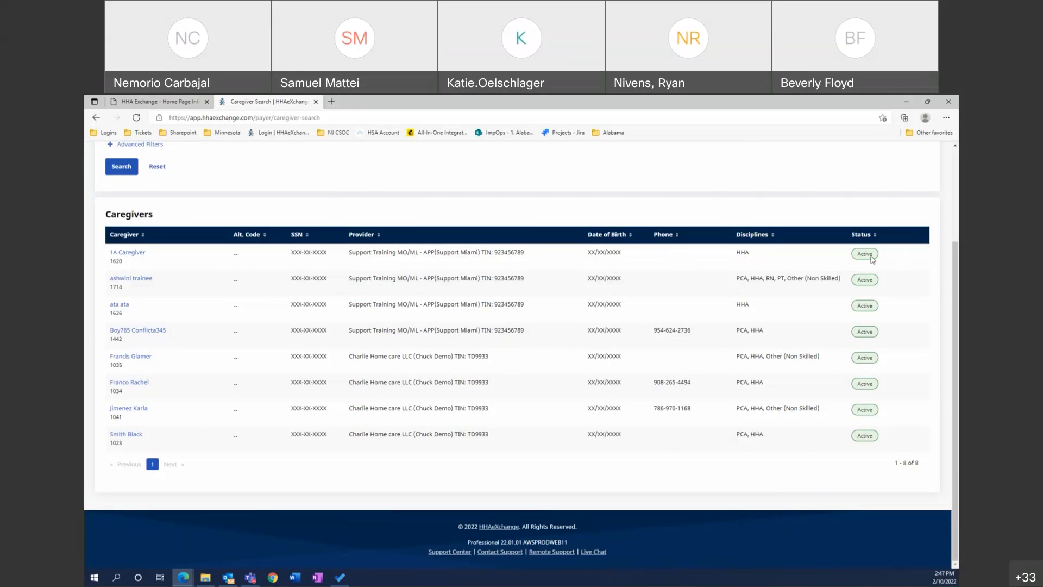
Open the first listed caregiver's profile and review the demographics, employment, contact and emergency contact sections.
{"action": "left_click", "coordinate": [125, 256]}
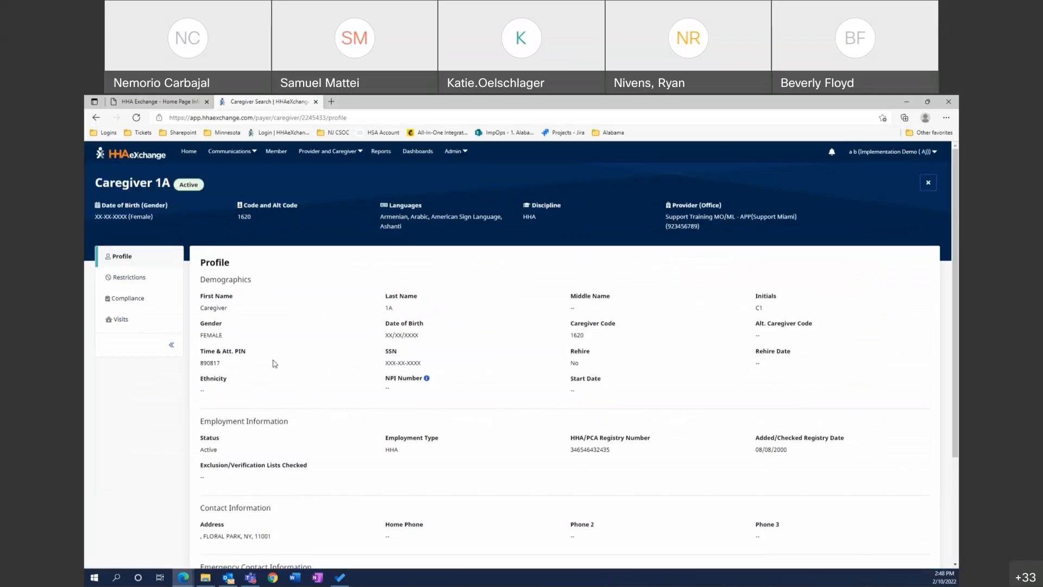
{"action": "scroll", "coordinate": [279, 351], "scroll_direction": "down", "scroll_amount": 1}
{"action": "scroll", "coordinate": [294, 365], "scroll_direction": "down", "scroll_amount": 1}
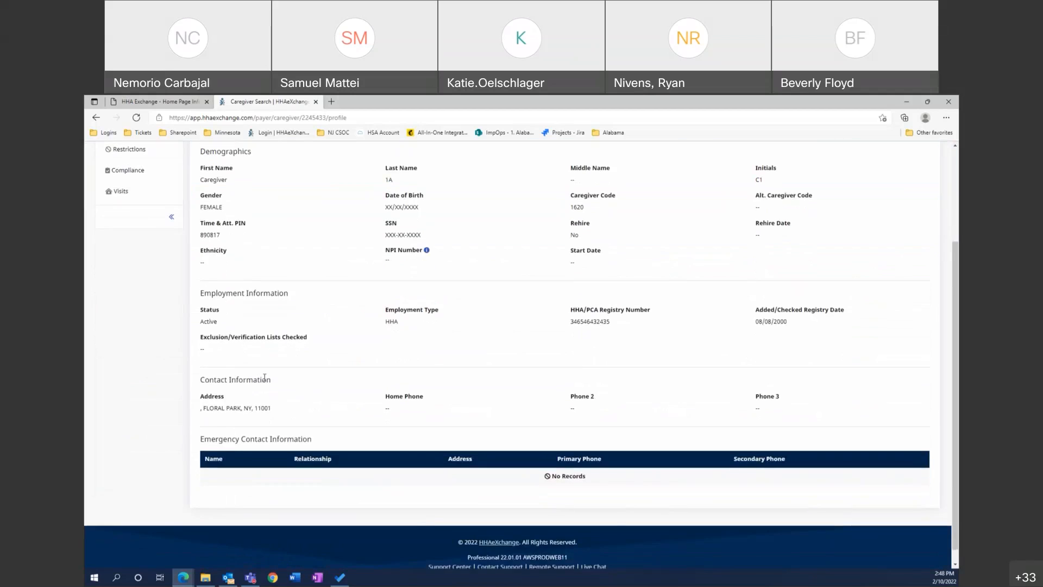
{"action": "scroll", "coordinate": [235, 383], "scroll_direction": "up", "scroll_amount": 2}
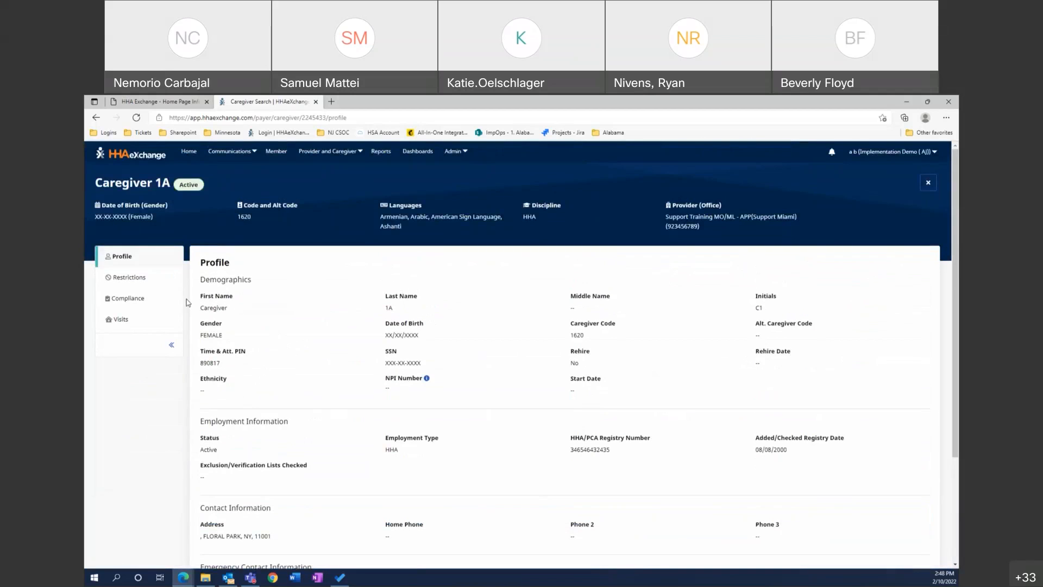
Examine the caregiver's general and medical compliance requirements with All Medicals shown, and open the caregiver's visit search.
{"action": "left_click", "coordinate": [153, 301]}
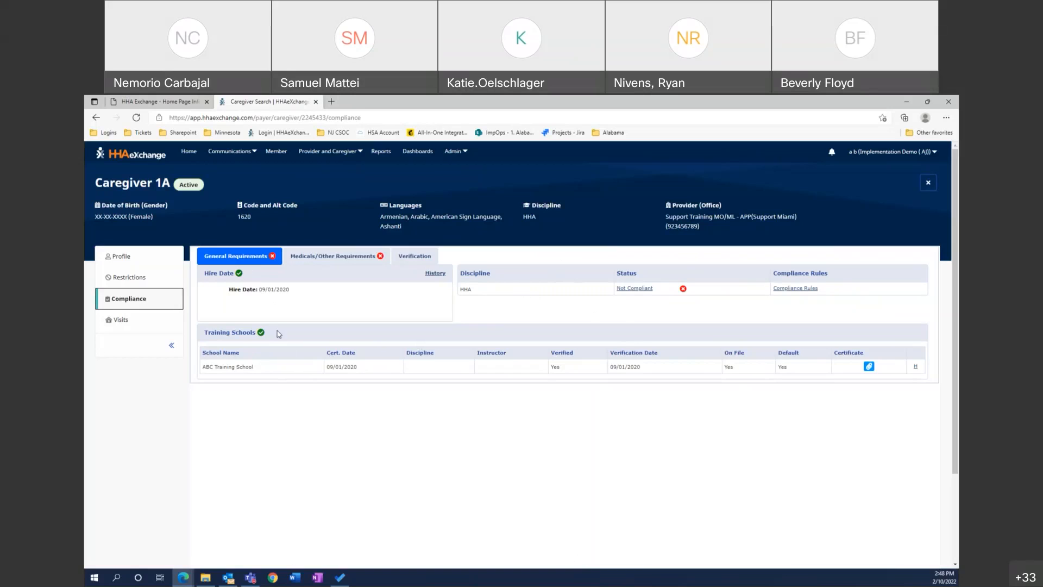
{"action": "left_click", "coordinate": [323, 258]}
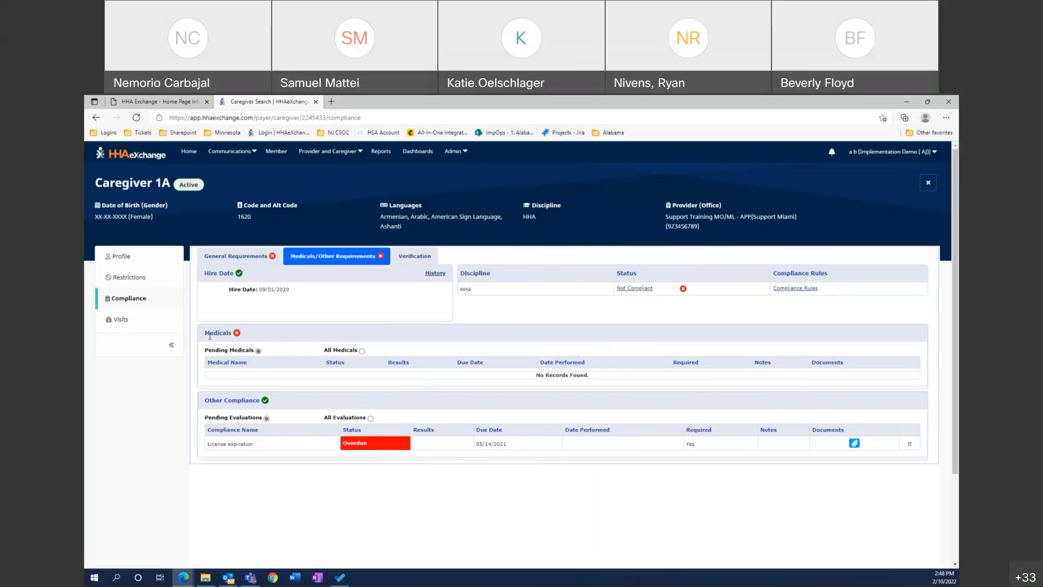
{"action": "double_click", "coordinate": [228, 336]}
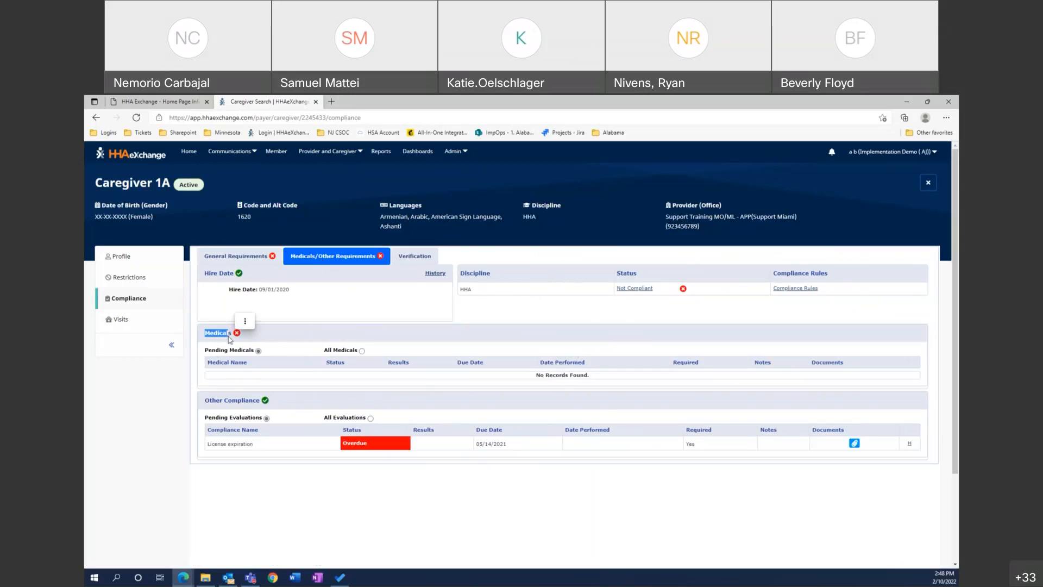
{"action": "left_click_drag", "start_coordinate": [212, 352], "coordinate": [248, 353]}
{"action": "left_click", "coordinate": [362, 351]}
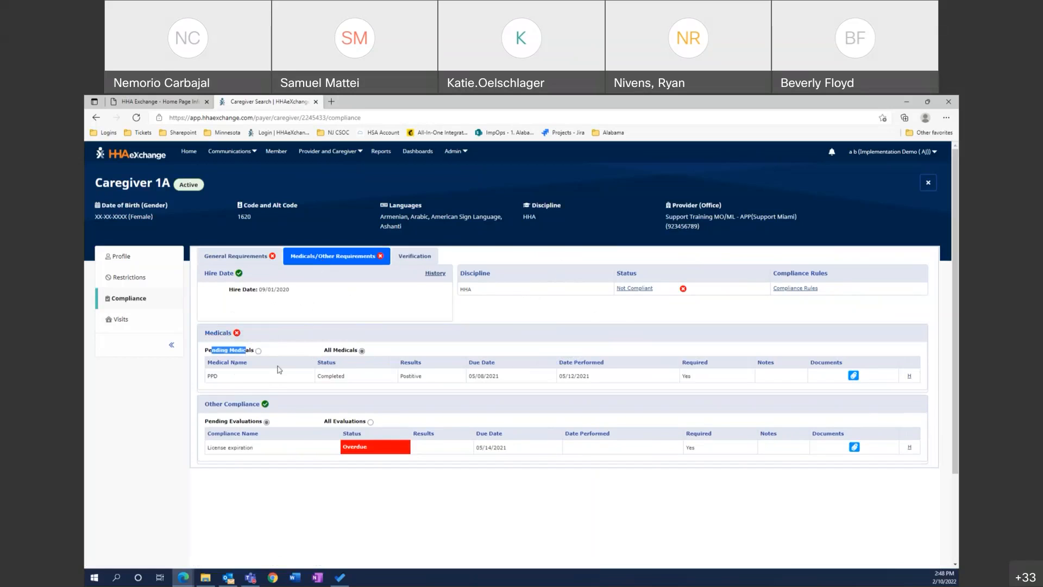
{"action": "left_click", "coordinate": [216, 378]}
{"action": "left_click_drag", "start_coordinate": [333, 381], "coordinate": [318, 377]}
{"action": "left_click", "coordinate": [122, 321]}
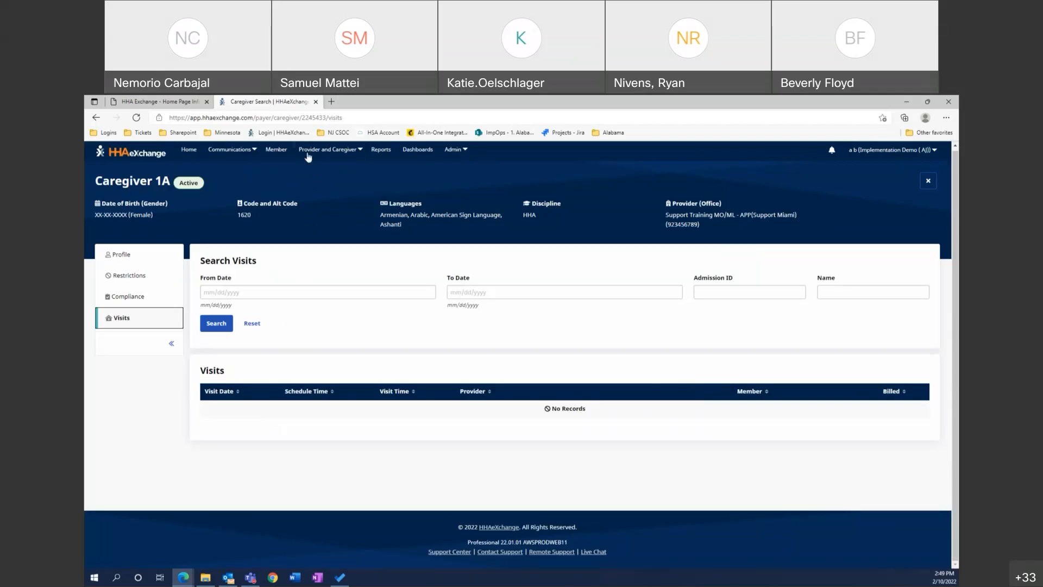
Open the Placement Queue, check the Waiting, Pending and Recently Placed lists, and open the waiting member's profile.
{"action": "left_click", "coordinate": [327, 155]}
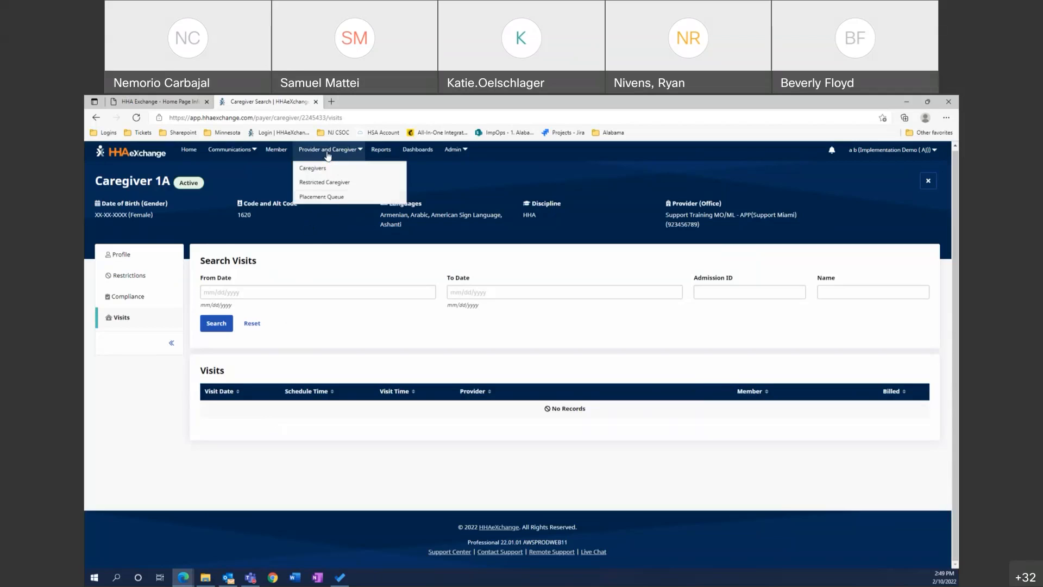
{"action": "left_click", "coordinate": [327, 196]}
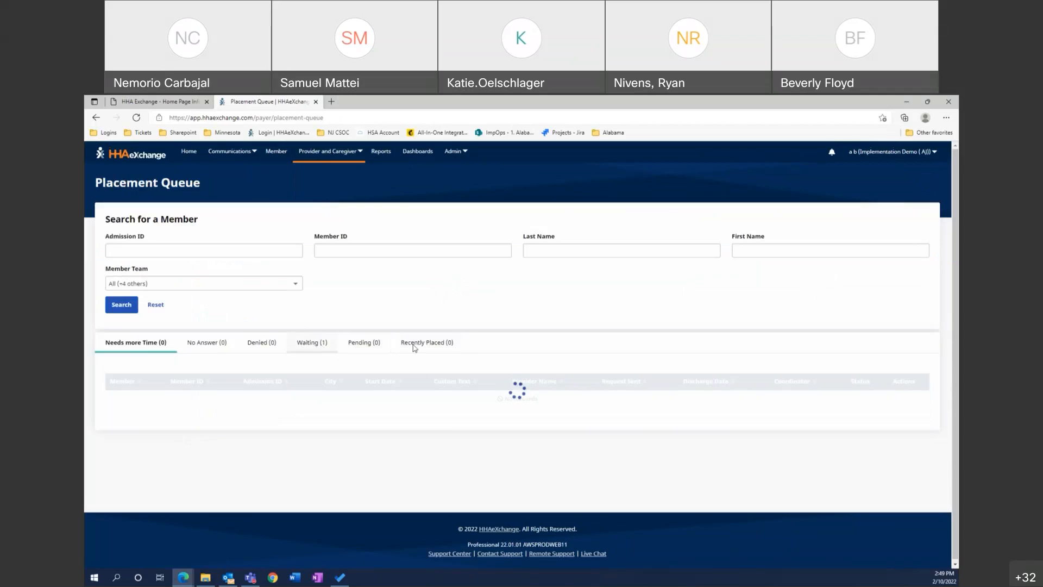
{"action": "left_click", "coordinate": [313, 344]}
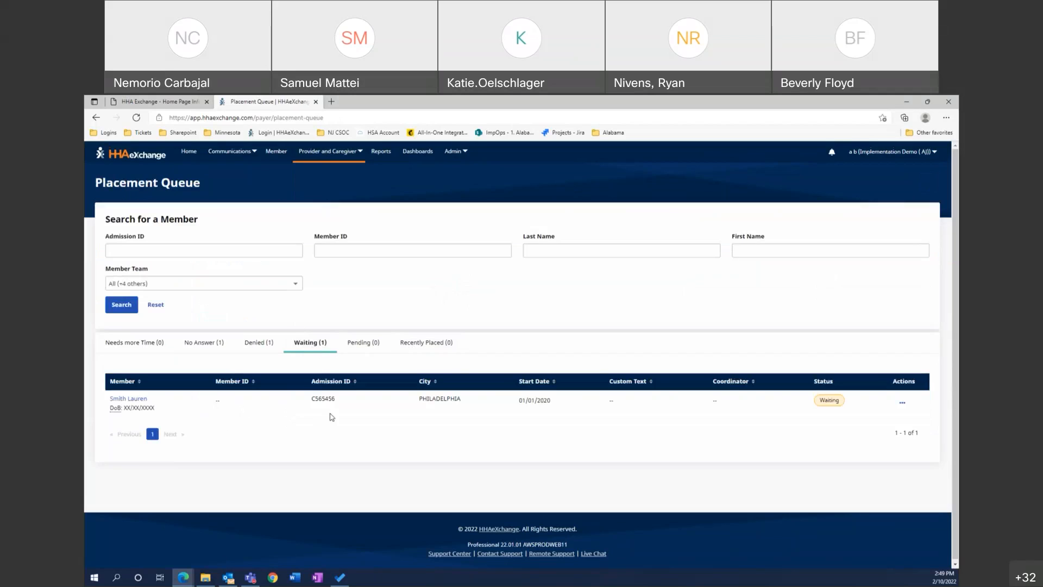
{"action": "left_click", "coordinate": [363, 344]}
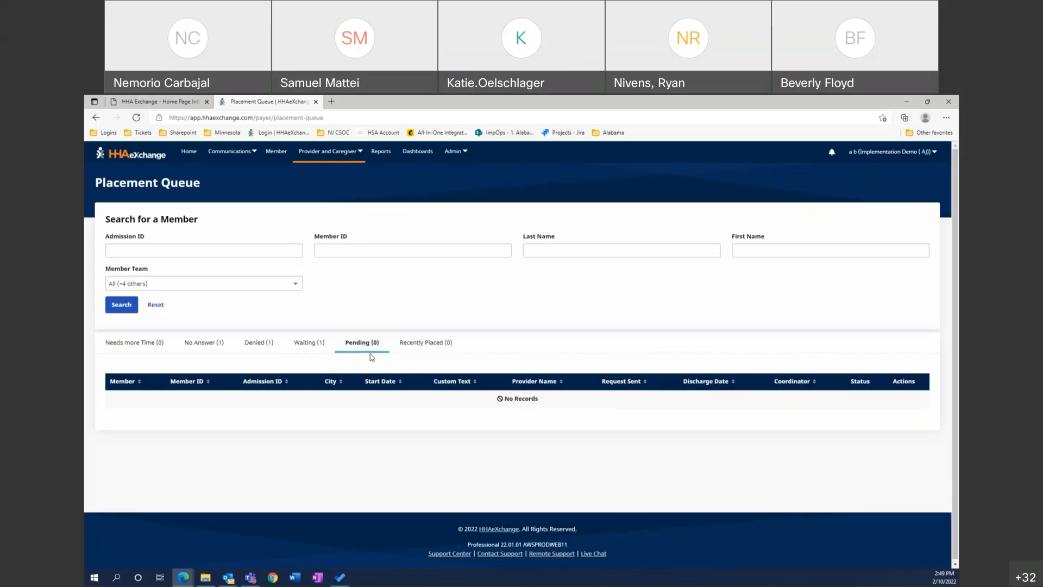
{"action": "left_click", "coordinate": [440, 343]}
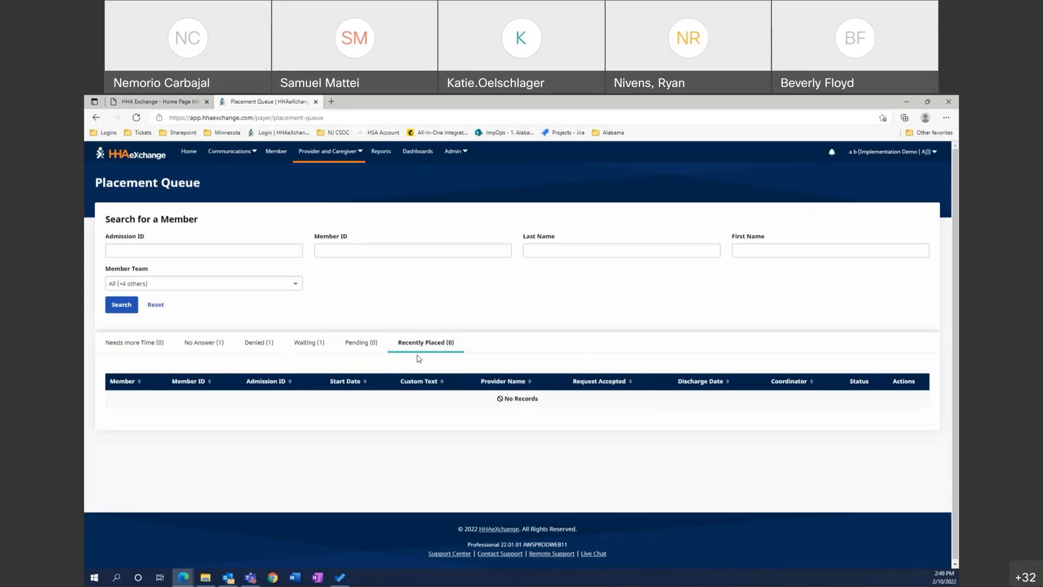
{"action": "left_click", "coordinate": [309, 345]}
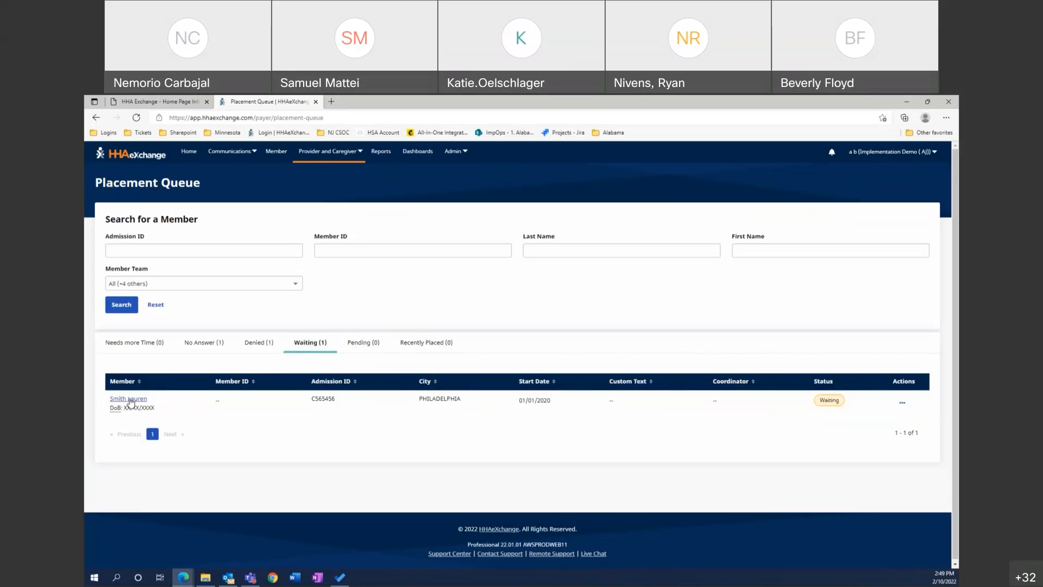
{"action": "left_click", "coordinate": [130, 399]}
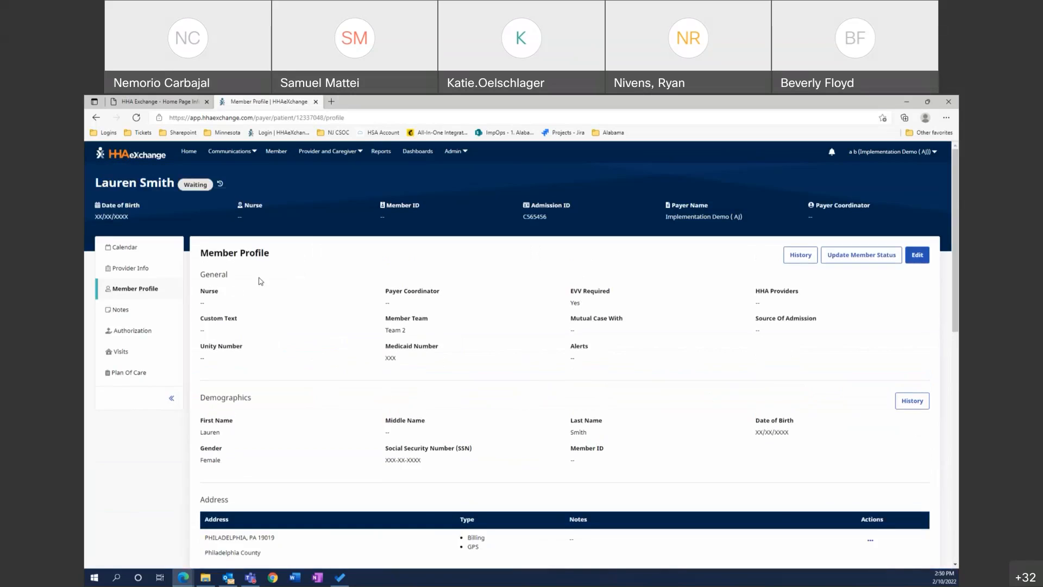
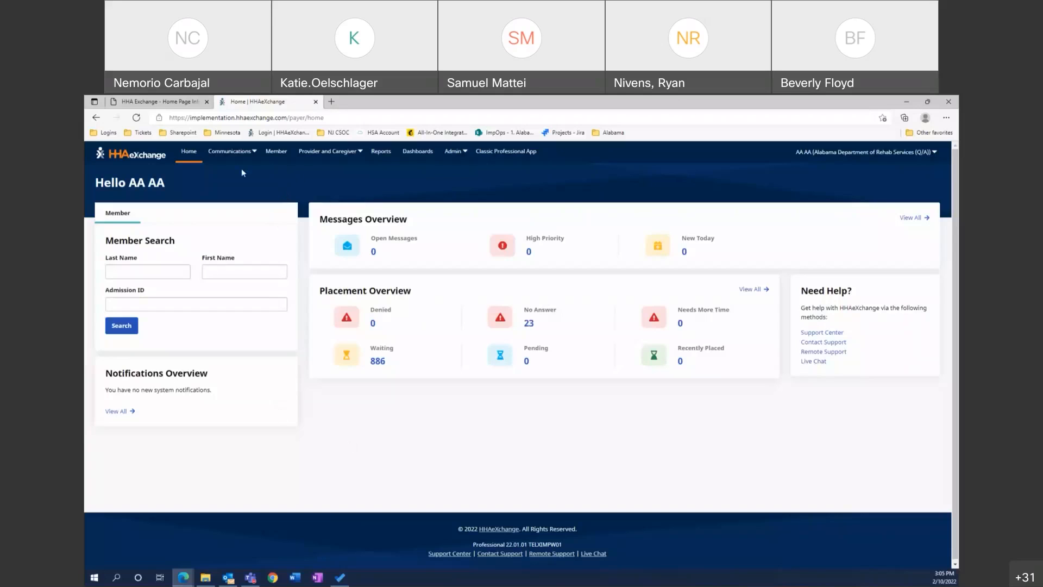
Open the reports list and filter it to the Billing report category.
{"action": "left_click", "coordinate": [382, 154]}
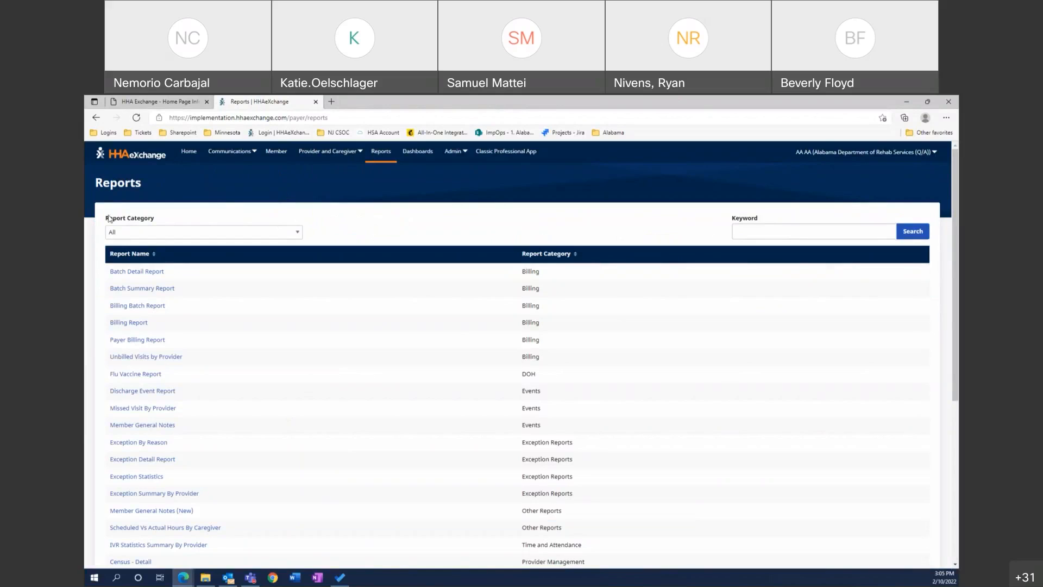
{"action": "left_click_drag", "start_coordinate": [106, 218], "coordinate": [157, 220]}
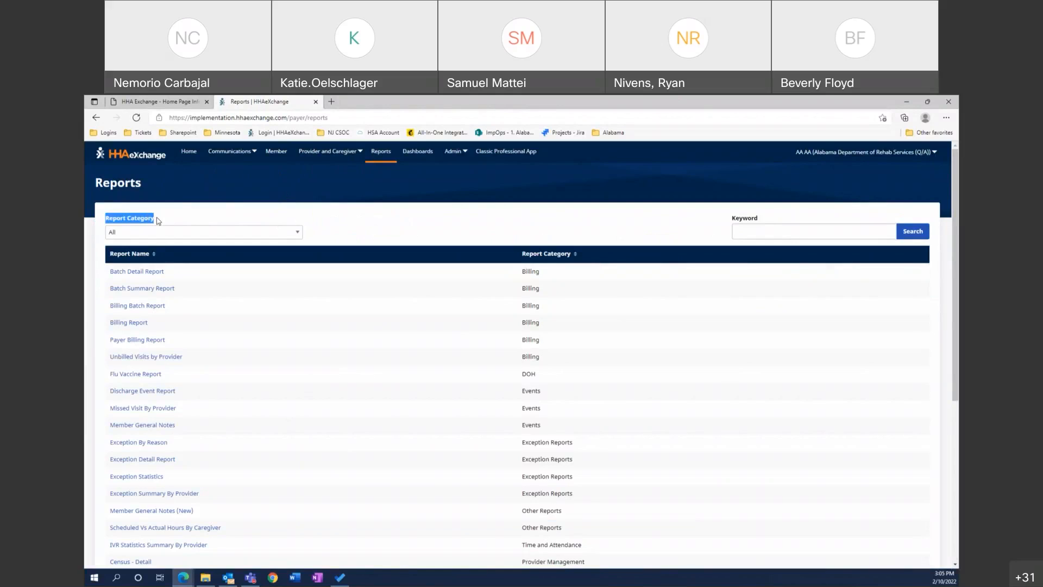
{"action": "left_click", "coordinate": [230, 232]}
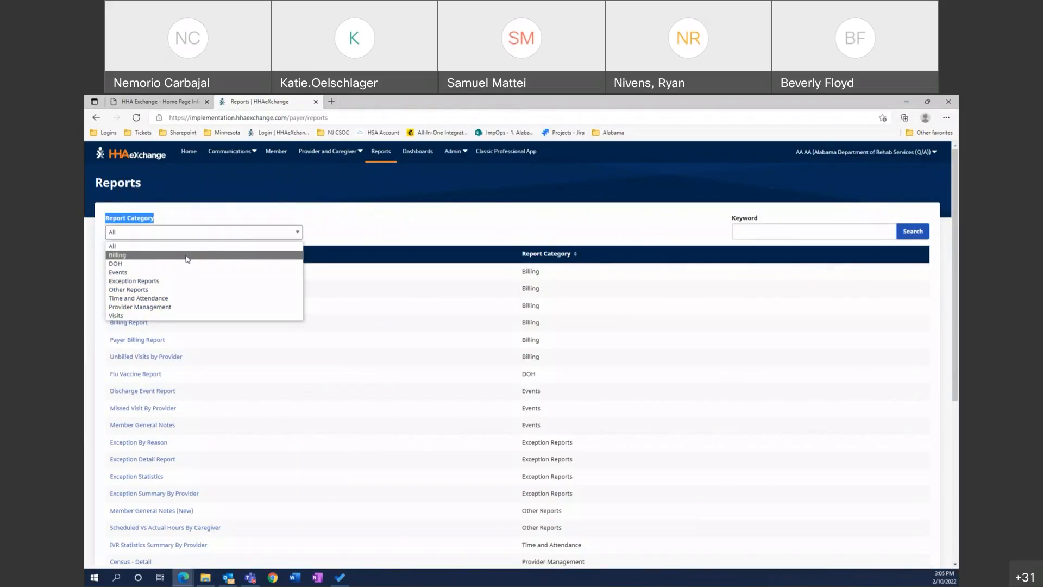
{"action": "left_click", "coordinate": [154, 256]}
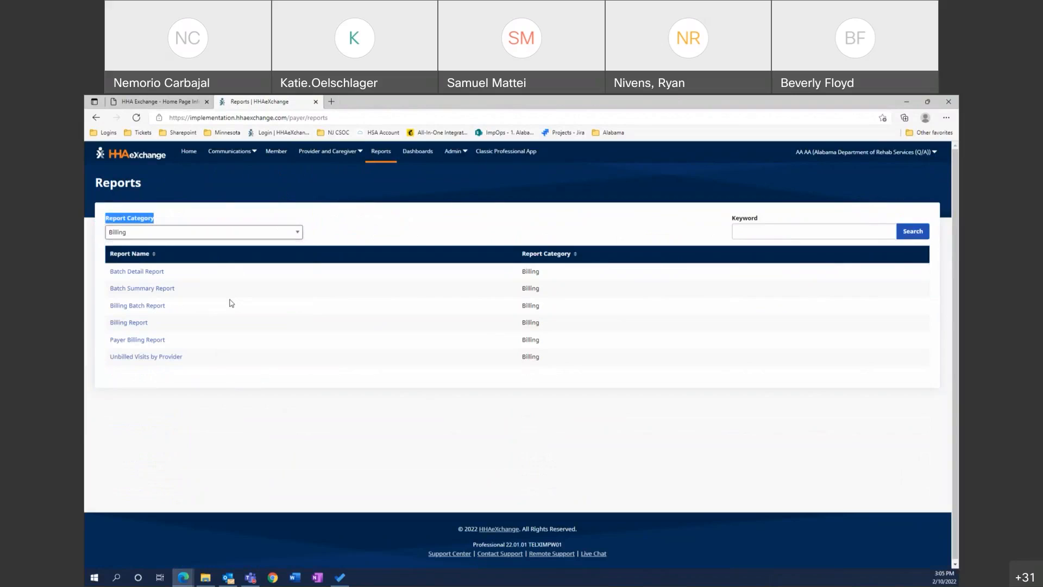
Reset the Report Category filter to All and activate the Keyword search field.
{"action": "left_click", "coordinate": [181, 234]}
{"action": "left_click", "coordinate": [139, 244]}
{"action": "left_click", "coordinate": [140, 235]}
{"action": "left_click", "coordinate": [212, 250]}
{"action": "left_click", "coordinate": [793, 231]}
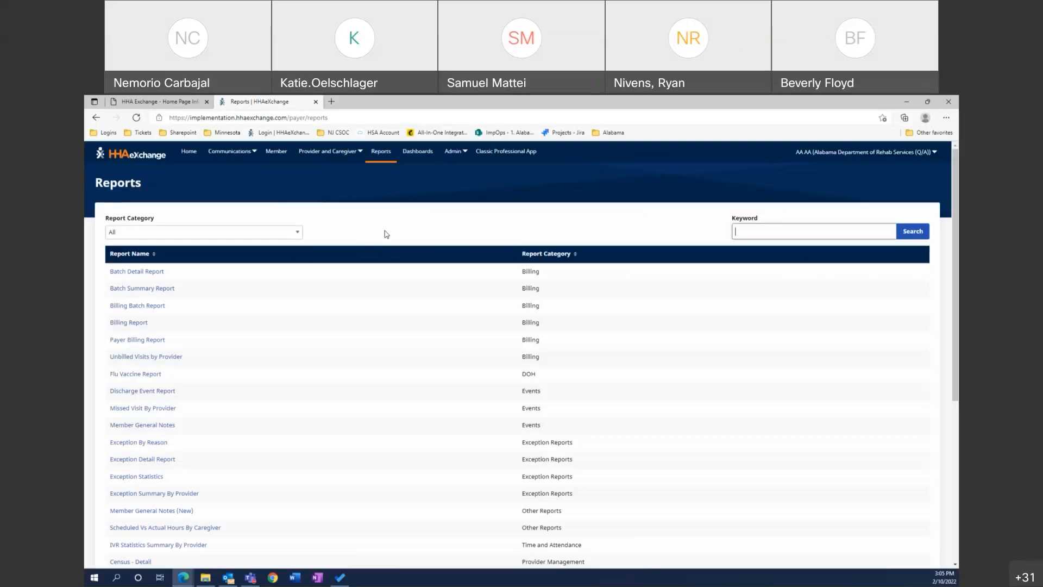
Open the Batch Summary Report and select batch number 30160XCDG00007 dated 12/23/2021.
{"action": "left_click", "coordinate": [148, 292]}
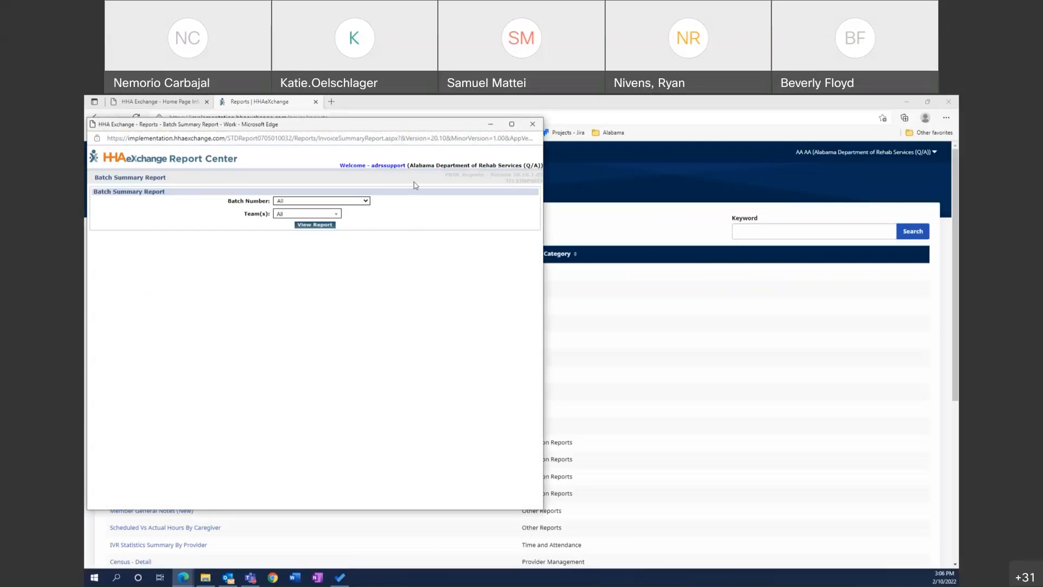
{"action": "left_click_drag", "start_coordinate": [367, 126], "coordinate": [527, 154]}
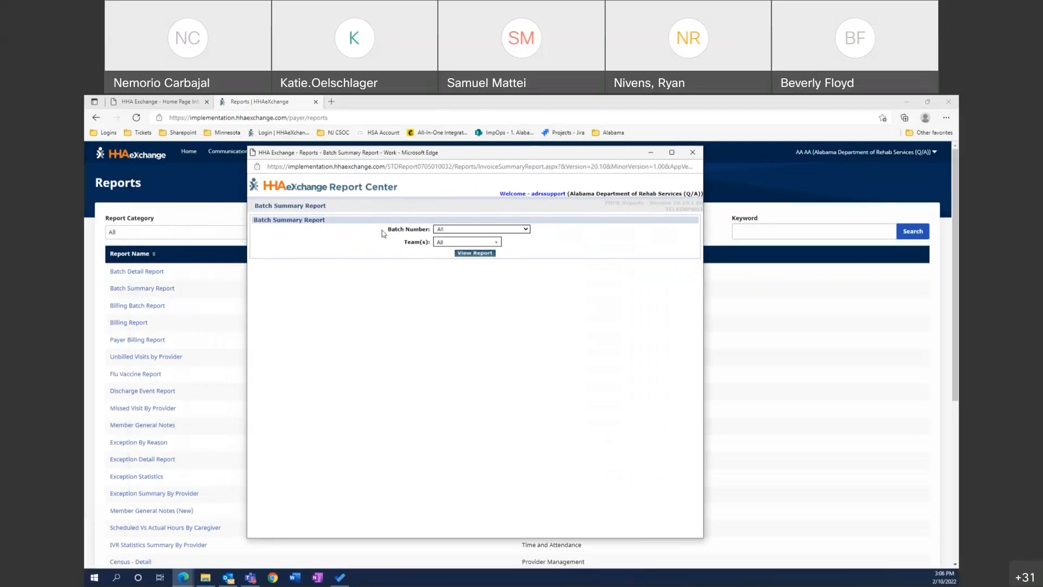
{"action": "left_click", "coordinate": [467, 230]}
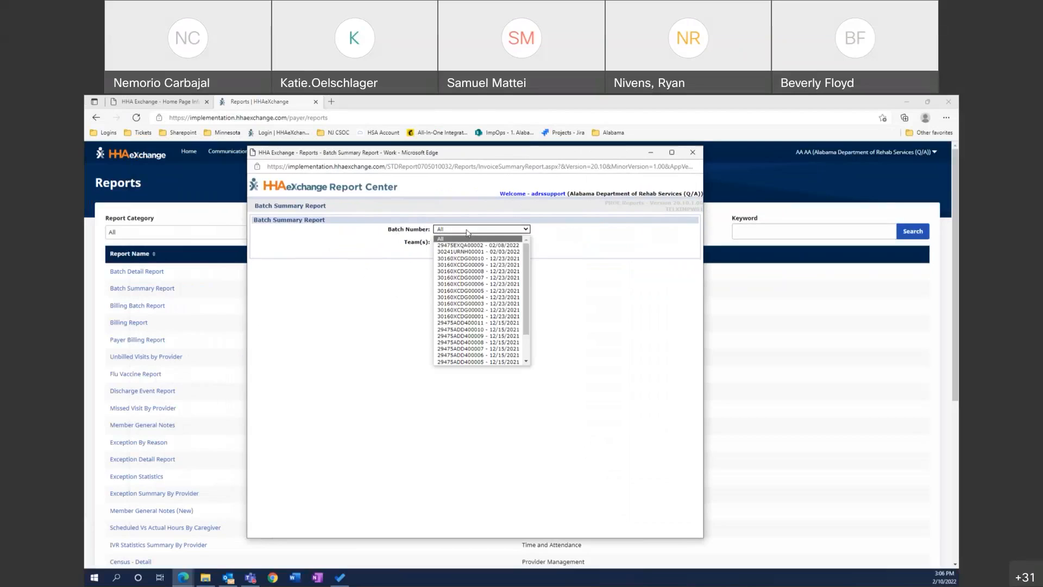
{"action": "left_click", "coordinate": [483, 278]}
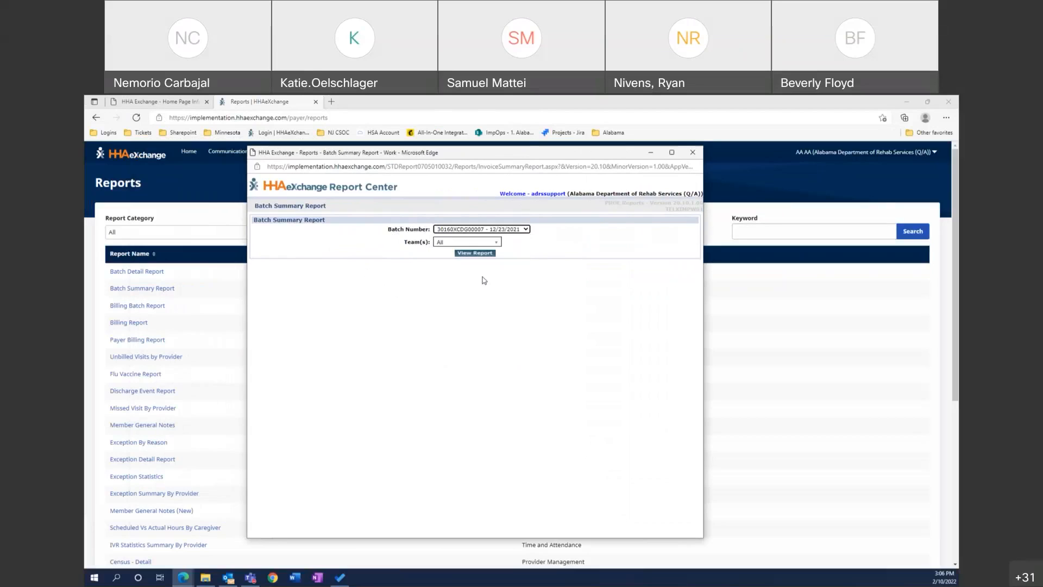
Check the team options, generate the batch summary for all teams, and widen the report window.
{"action": "left_click_drag", "start_coordinate": [408, 242], "coordinate": [430, 245]}
{"action": "left_click", "coordinate": [406, 253]}
{"action": "left_click", "coordinate": [446, 246]}
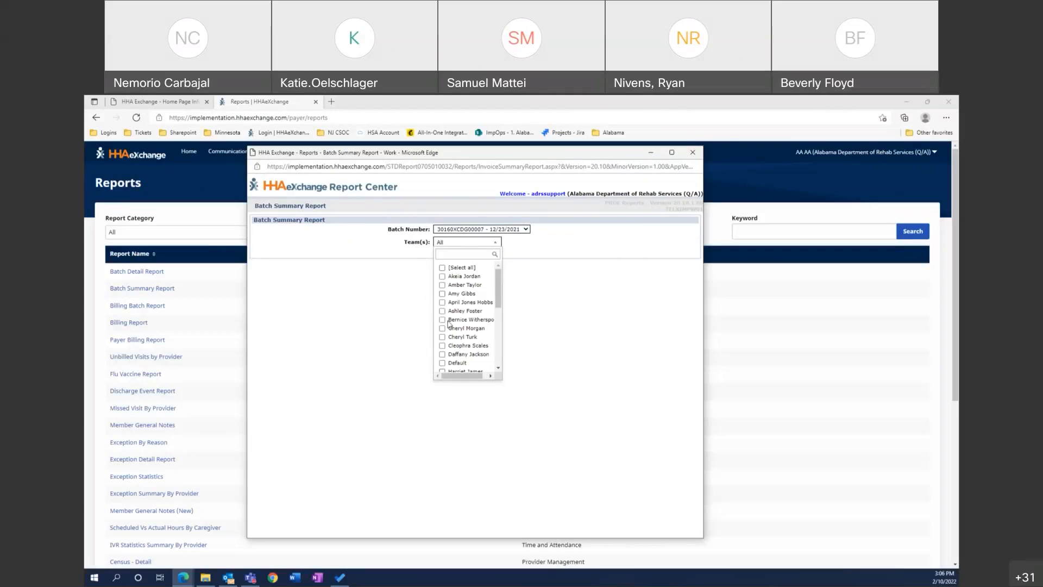
{"action": "left_click", "coordinate": [398, 252]}
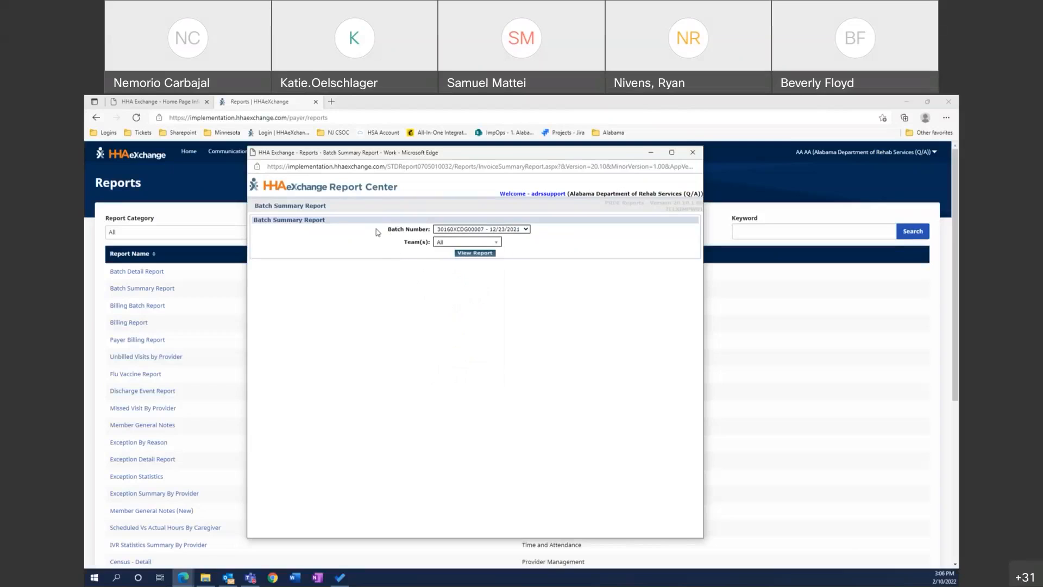
{"action": "left_click", "coordinate": [472, 255]}
{"action": "left_click_drag", "start_coordinate": [350, 107], "coordinate": [452, 166]}
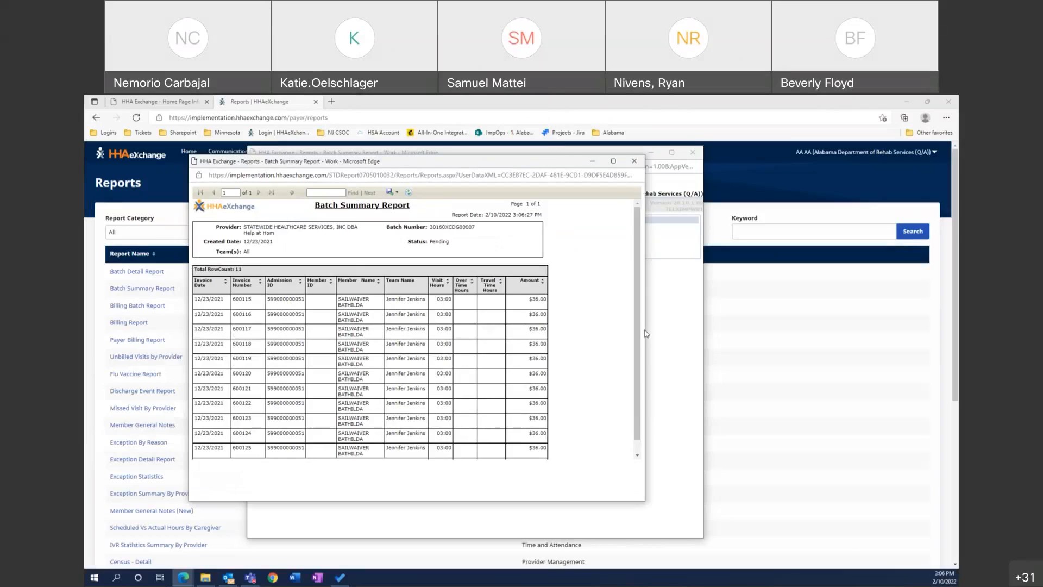
{"action": "left_click_drag", "start_coordinate": [643, 333], "coordinate": [824, 337]}
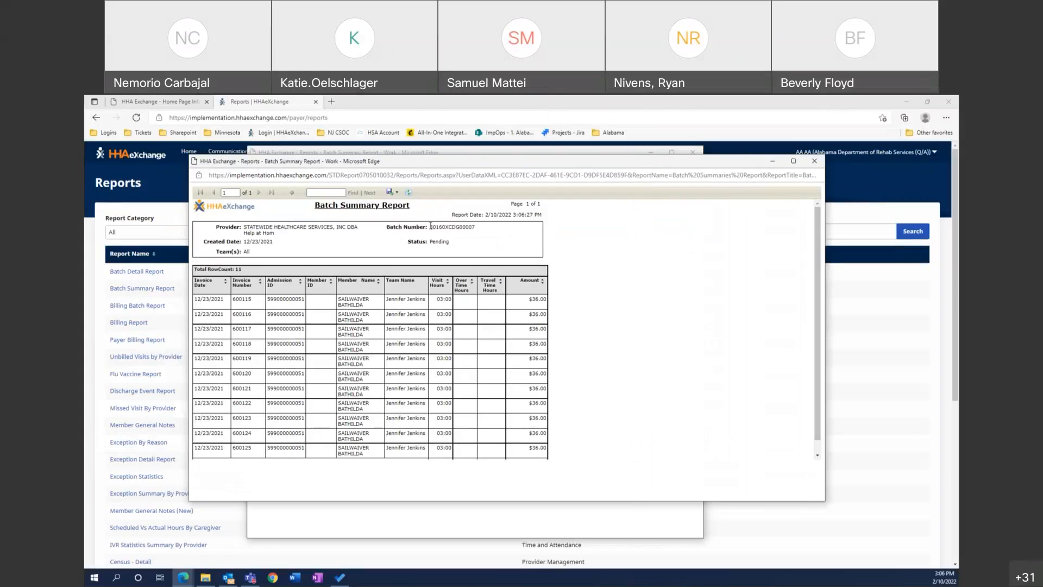
Examine the report's batch number, provider, status, invoice amounts and totals, and close the report.
{"action": "left_click_drag", "start_coordinate": [430, 226], "coordinate": [477, 233]}
{"action": "scroll", "coordinate": [321, 317], "scroll_direction": "down", "scroll_amount": 1}
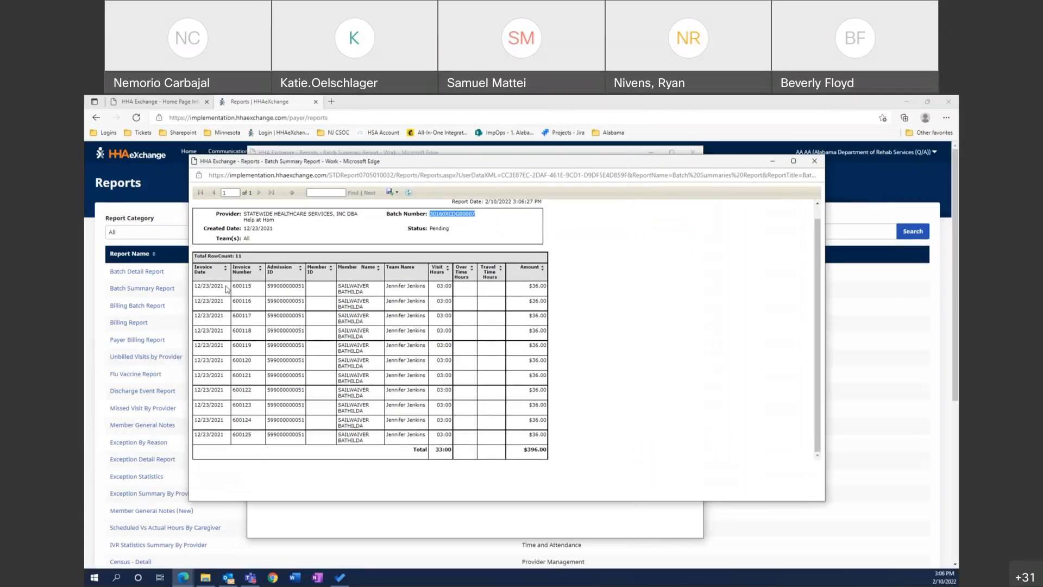
{"action": "left_click_drag", "start_coordinate": [208, 216], "coordinate": [287, 214]}
{"action": "left_click_drag", "start_coordinate": [409, 230], "coordinate": [449, 231]}
{"action": "left_click_drag", "start_coordinate": [527, 286], "coordinate": [548, 291]}
{"action": "left_click_drag", "start_coordinate": [413, 450], "coordinate": [429, 450]}
{"action": "left_click_drag", "start_coordinate": [524, 454], "coordinate": [546, 453]}
{"action": "left_click_drag", "start_coordinate": [478, 214], "coordinate": [434, 215]}
{"action": "left_click", "coordinate": [814, 165]}
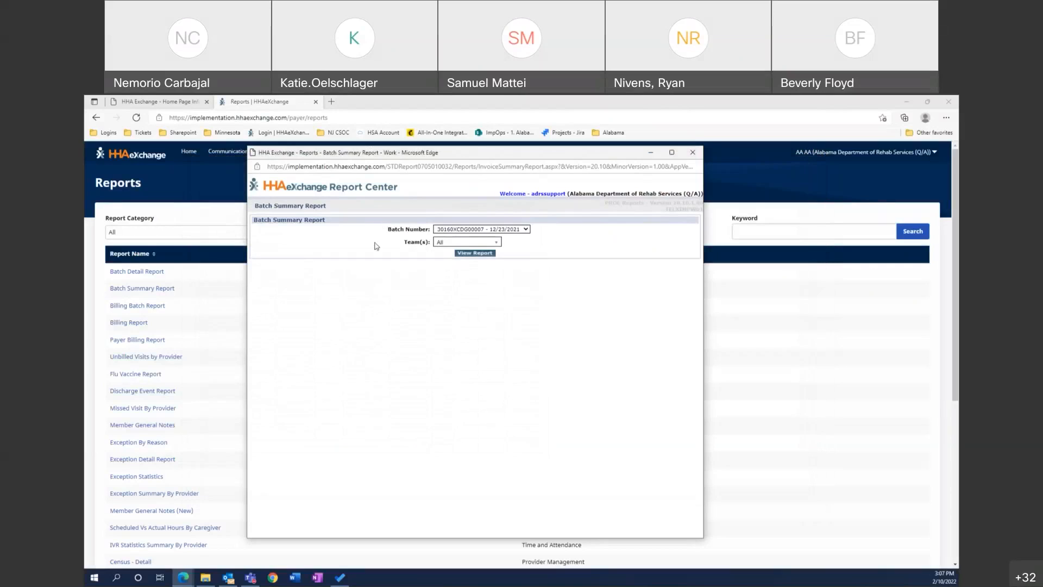
Generate the Batch Summary Report for batch 30160XCDG00009 dated 12/23/2021 with all teams included.
{"action": "left_click", "coordinate": [455, 230]}
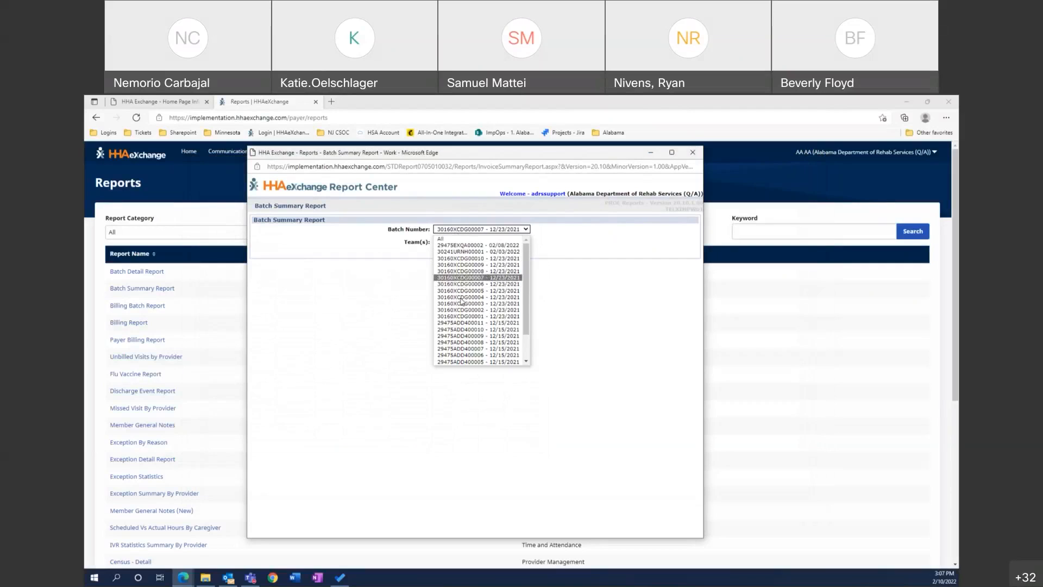
{"action": "left_click", "coordinate": [461, 264]}
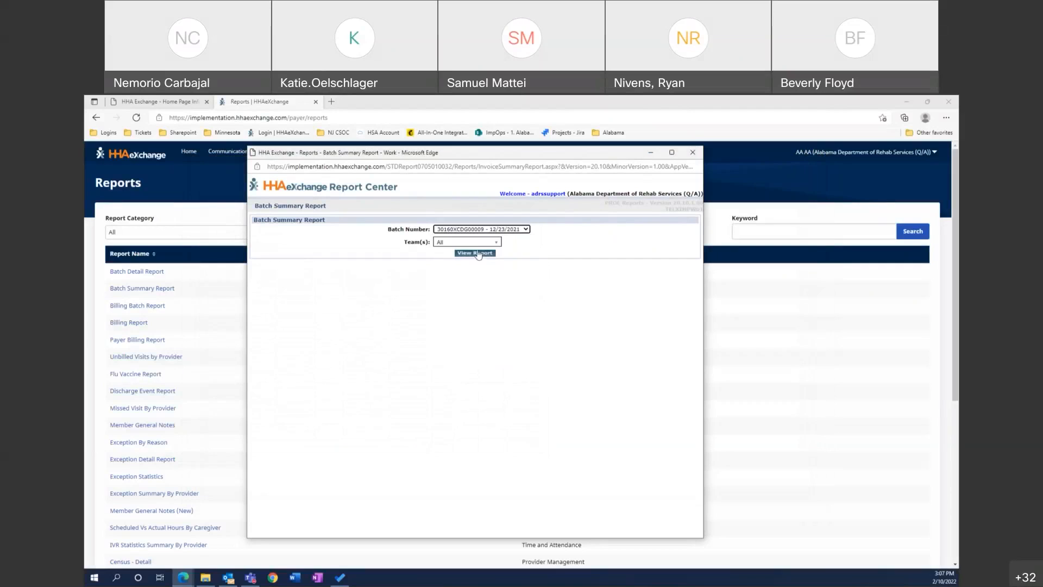
{"action": "left_click", "coordinate": [476, 254]}
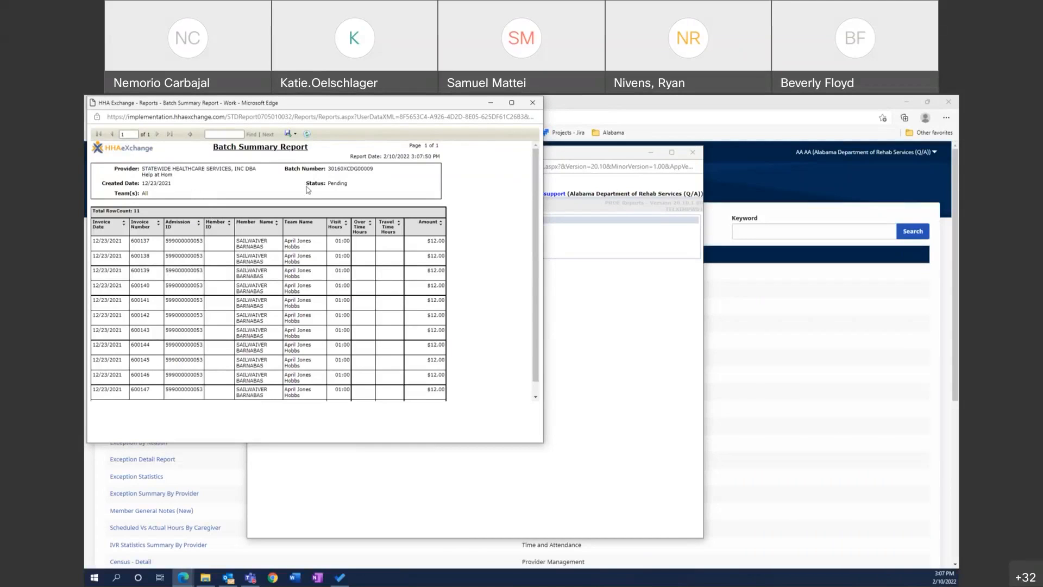
{"action": "left_click_drag", "start_coordinate": [305, 108], "coordinate": [438, 173]}
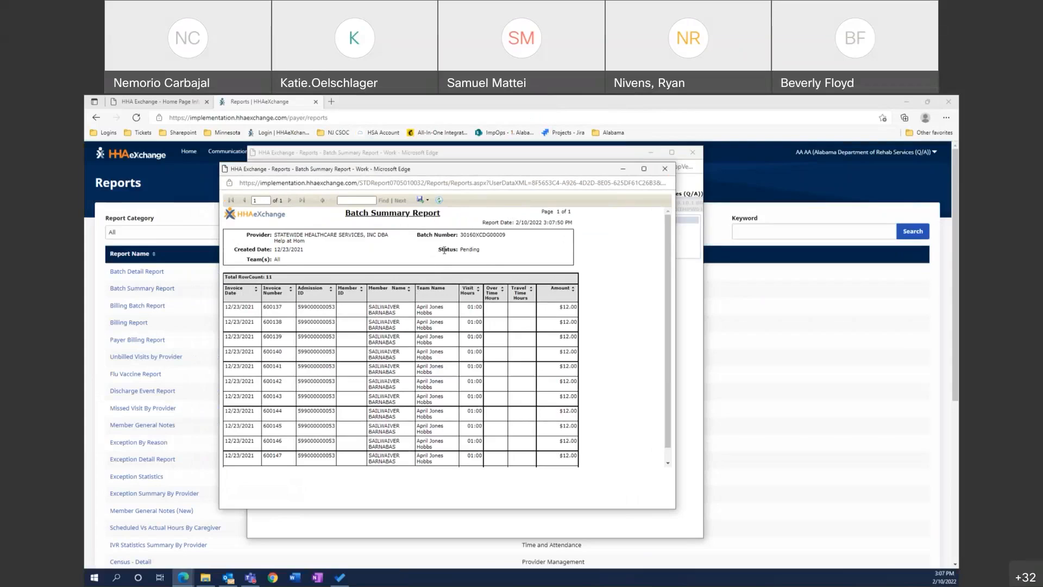
Check the batch's Status field in the generated report and close the report window.
{"action": "left_click_drag", "start_coordinate": [440, 249], "coordinate": [504, 255]}
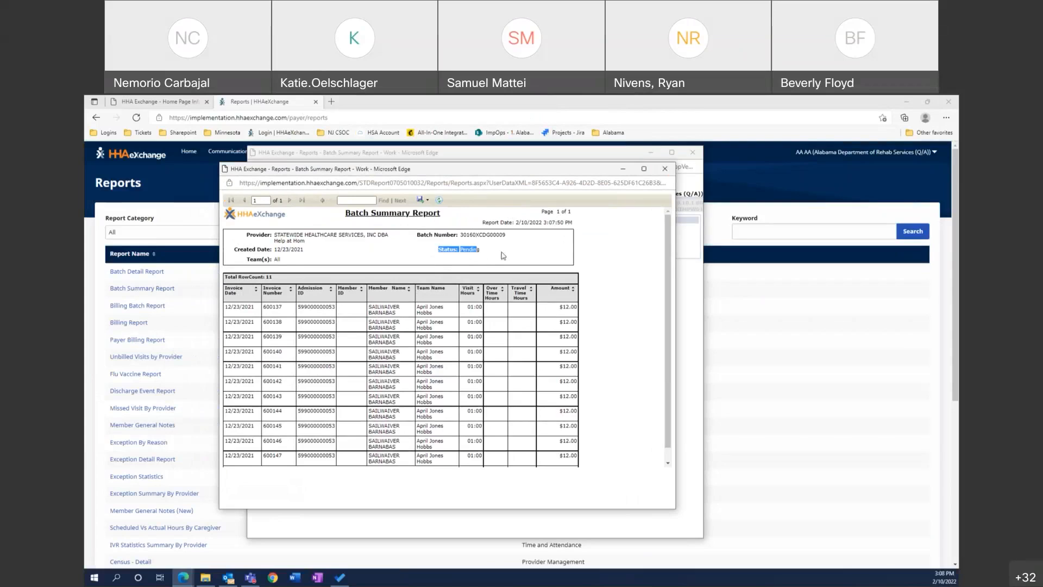
{"action": "left_click", "coordinate": [472, 259]}
{"action": "left_click_drag", "start_coordinate": [461, 249], "coordinate": [481, 250]}
{"action": "left_click", "coordinate": [662, 175]}
Generate the summary for the same batch again and export it in Excel format.
{"action": "left_click", "coordinate": [473, 251]}
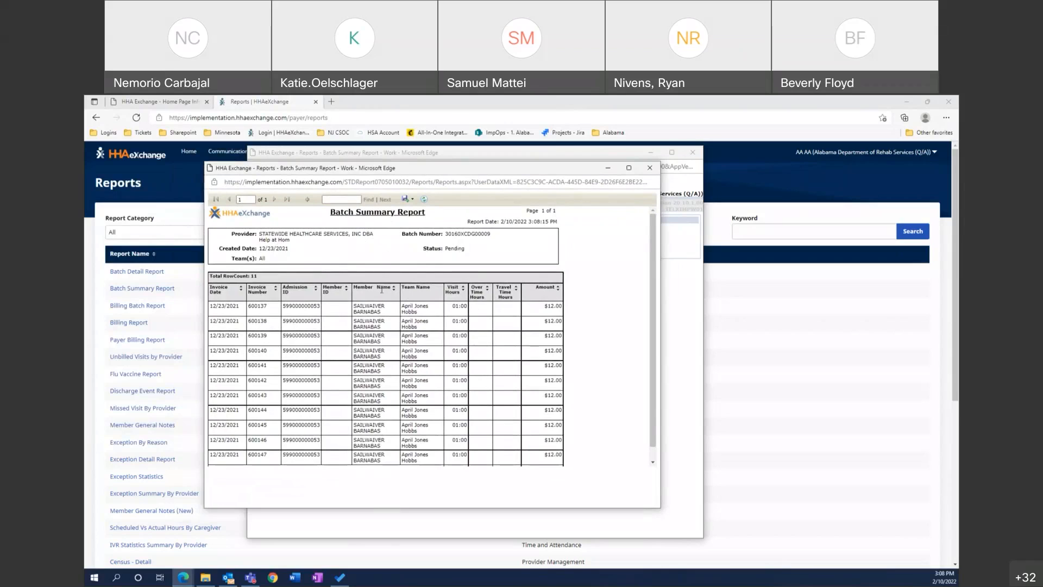
{"action": "left_click", "coordinate": [408, 200]}
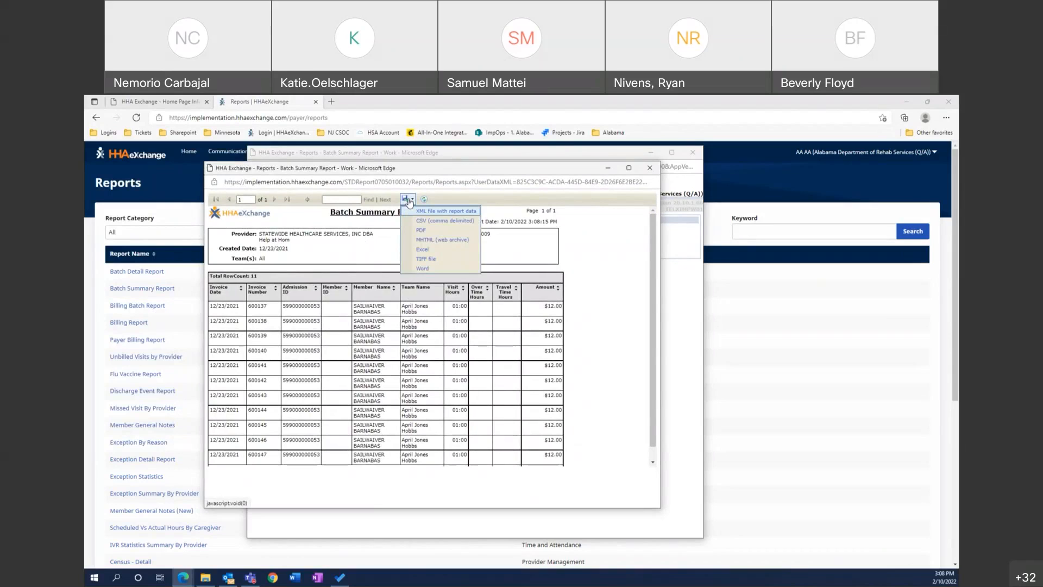
{"action": "left_click", "coordinate": [422, 252]}
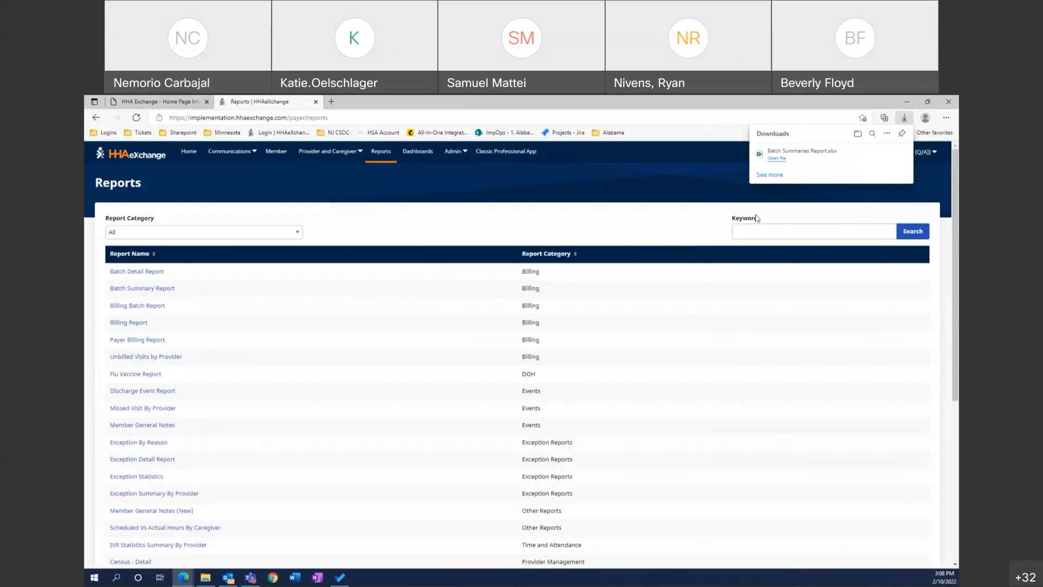
Review the downloaded Batch Summaries Report.xlsx in Excel, and close it to return to the reports list.
{"action": "left_click", "coordinate": [817, 156]}
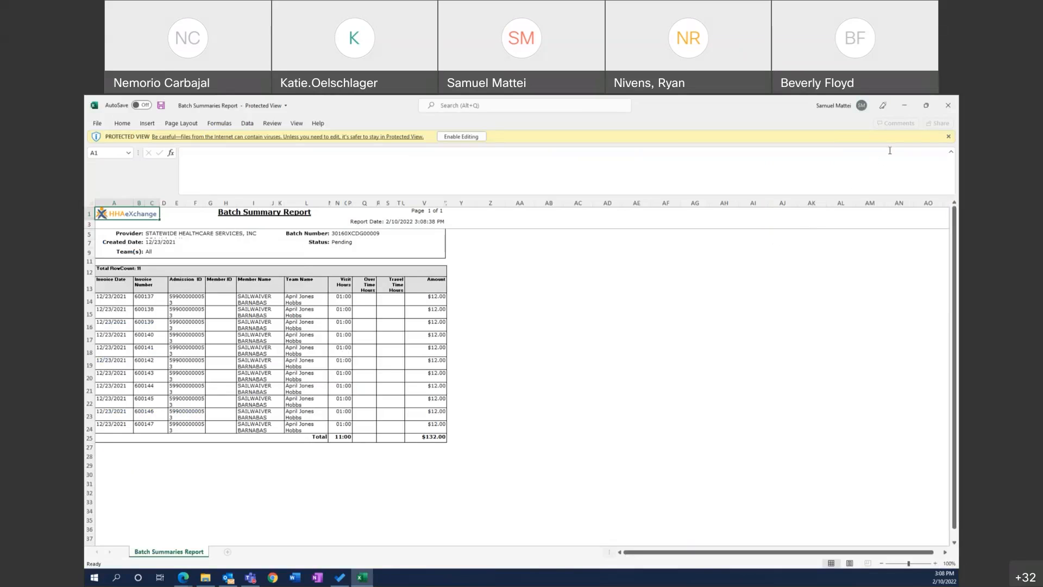
{"action": "left_click", "coordinate": [942, 112]}
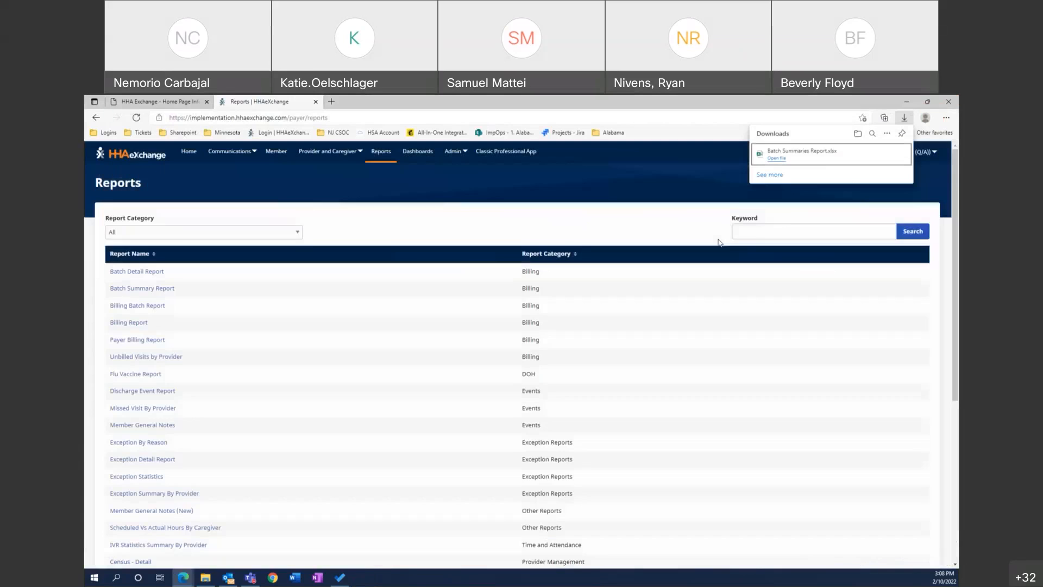
{"action": "left_click", "coordinate": [636, 228]}
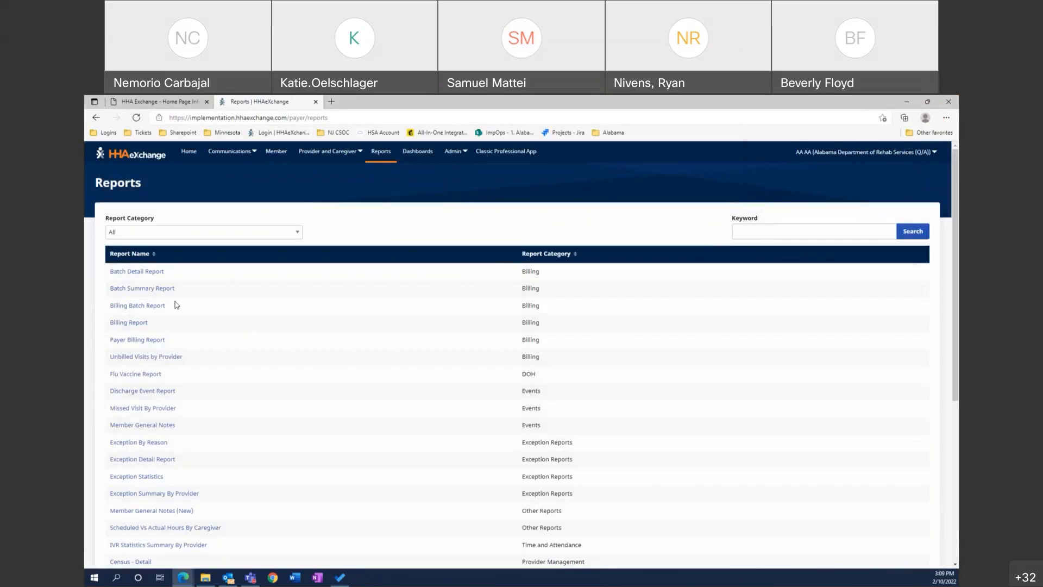
Open the Billing Report and set its visit dates from 10/01/2021 to 10/31/2021.
{"action": "left_click", "coordinate": [129, 324]}
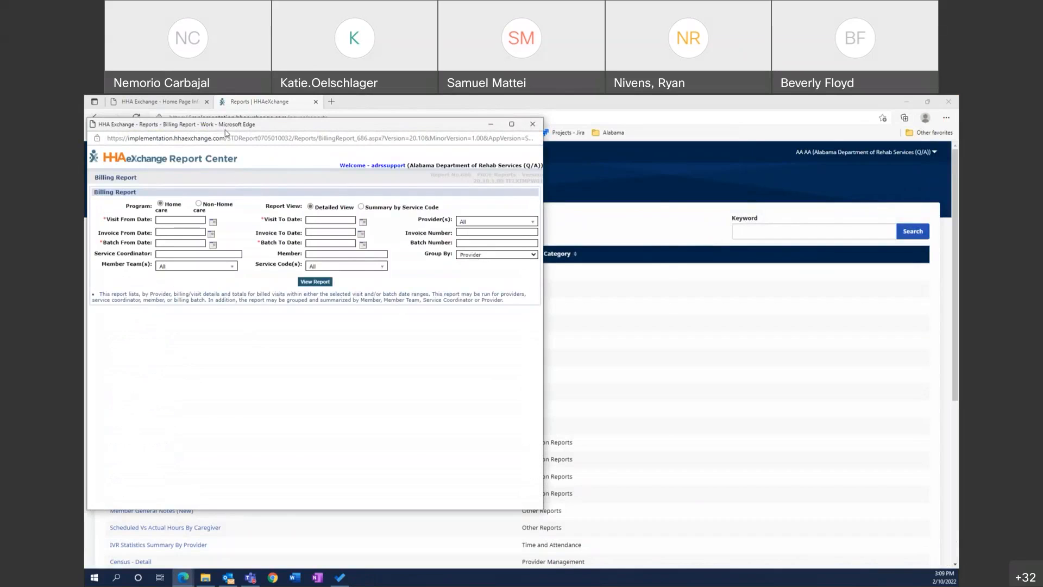
{"action": "left_click_drag", "start_coordinate": [225, 130], "coordinate": [343, 173]}
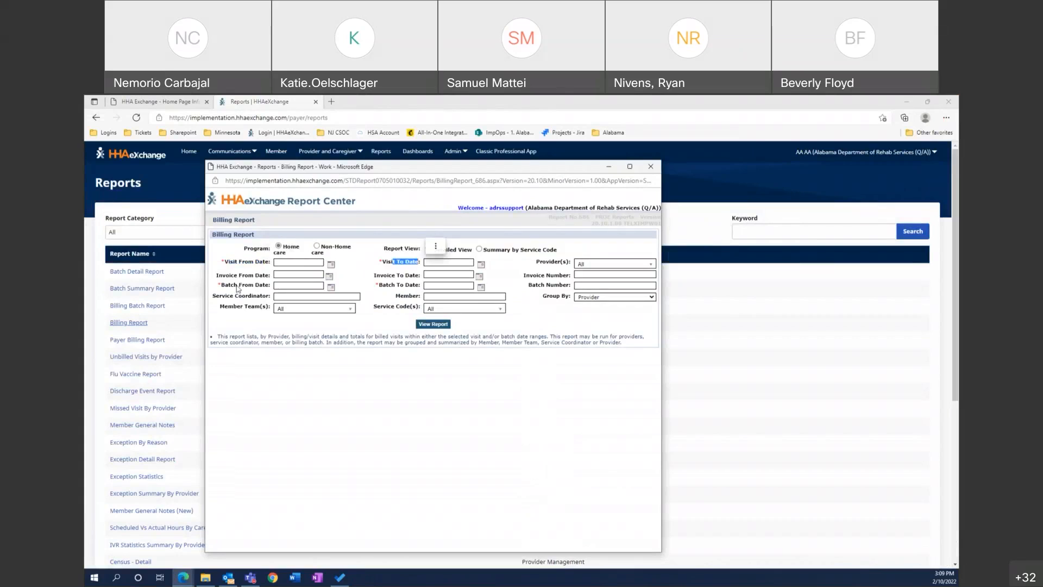
{"action": "left_click_drag", "start_coordinate": [225, 284], "coordinate": [259, 285]}
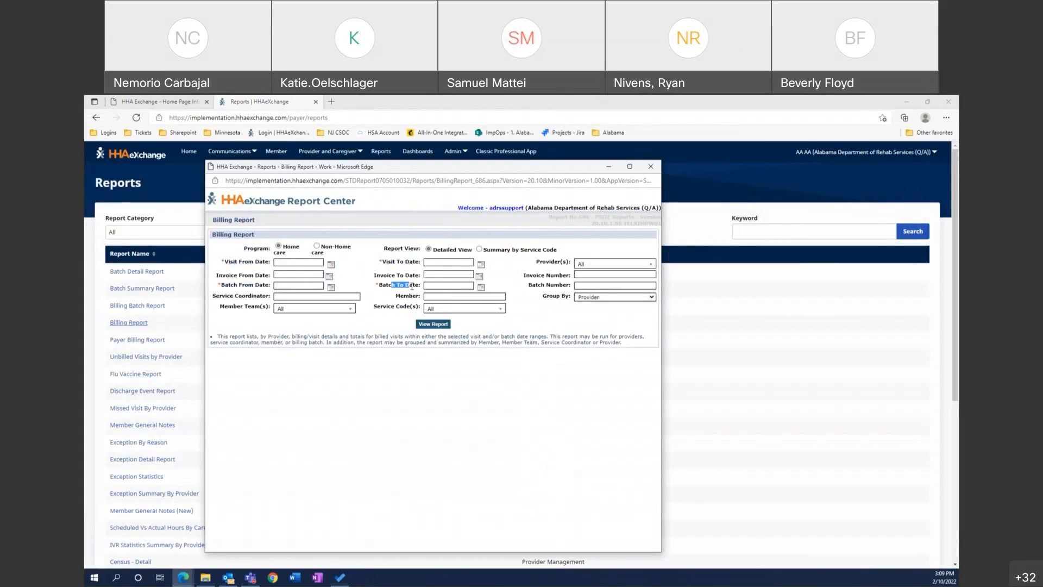
{"action": "left_click", "coordinate": [286, 263]}
{"action": "type", "text": "1"}
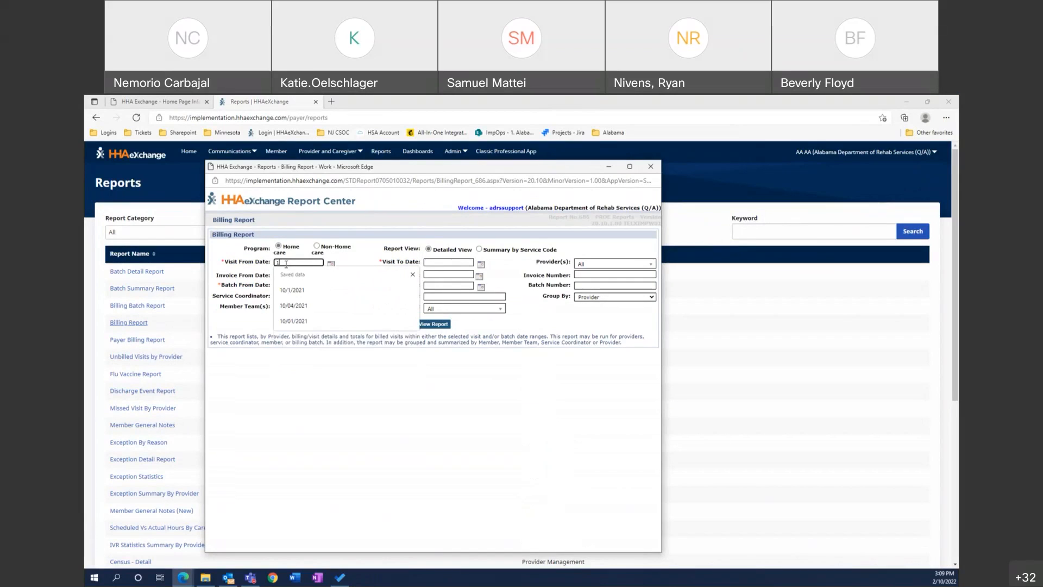
{"action": "type", "text": "0/01/2021"}
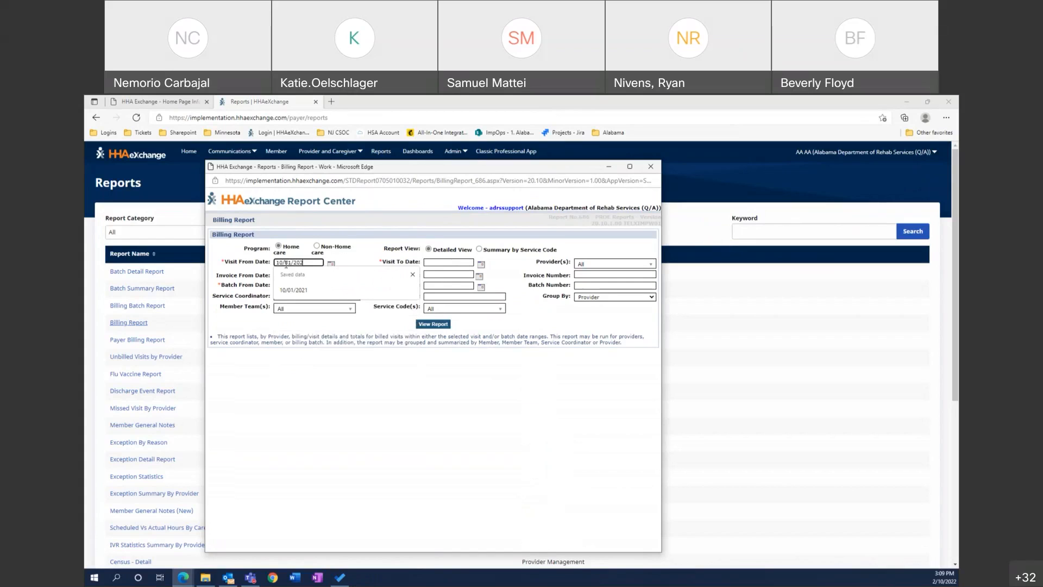
{"action": "key", "text": "Tab"}
{"action": "type", "text": "10/"}
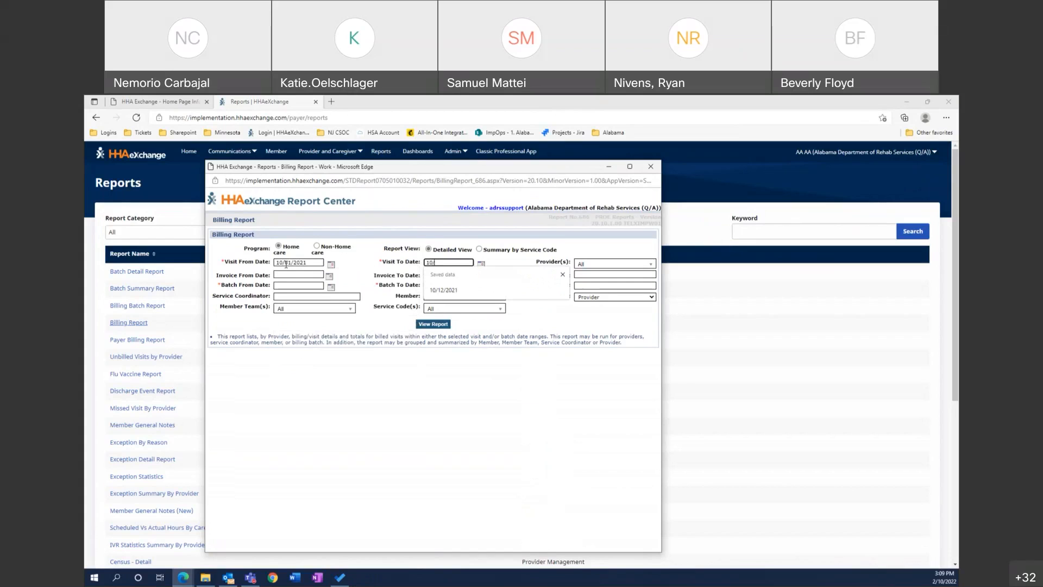
{"action": "type", "text": "31/2021"}
Set the Billing Report's batch dates from 12/01/2021 to 12/31/2021.
{"action": "left_click", "coordinate": [279, 285]}
{"action": "type", "text": "12/01/2021"}
{"action": "key", "text": "Tab"}
{"action": "type", "text": "12/31/202"}
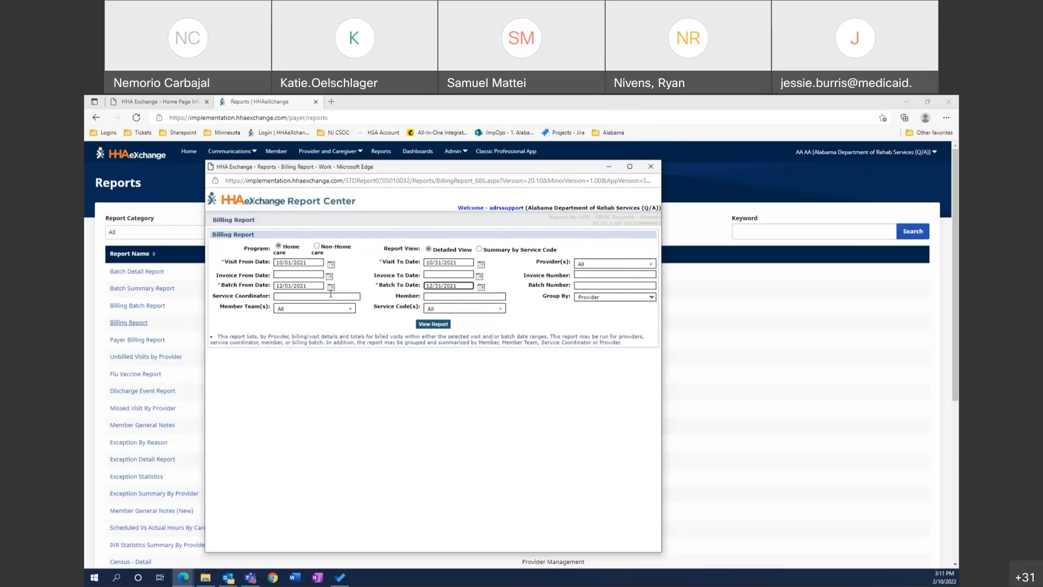
Set the Batch From Date to 10/01/2021, try to run the Billing Report, and close its window.
{"action": "left_click_drag", "start_coordinate": [309, 283], "coordinate": [259, 283]}
{"action": "type", "text": "10/01/2021"}
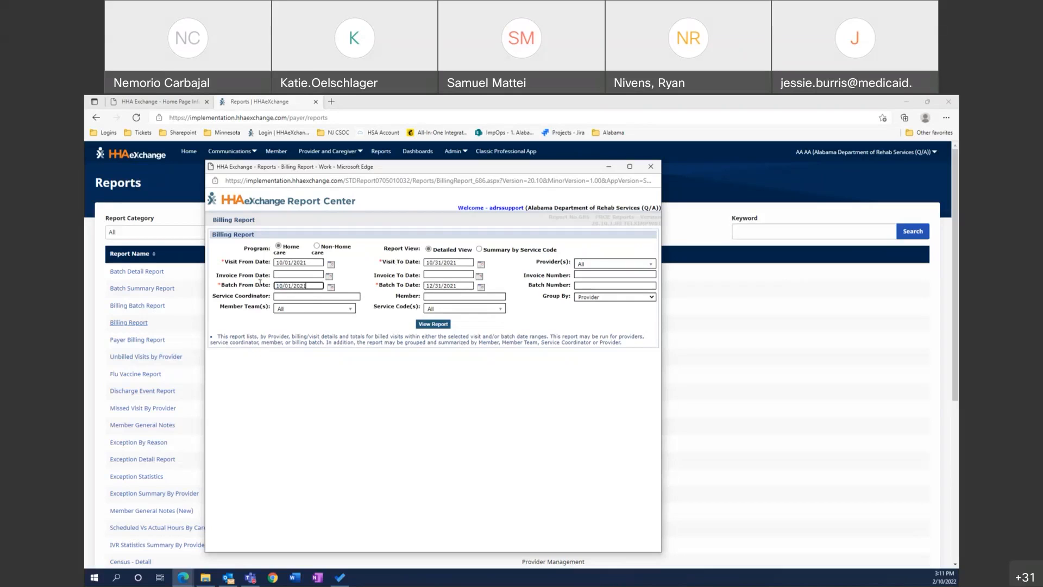
{"action": "left_click", "coordinate": [432, 325]}
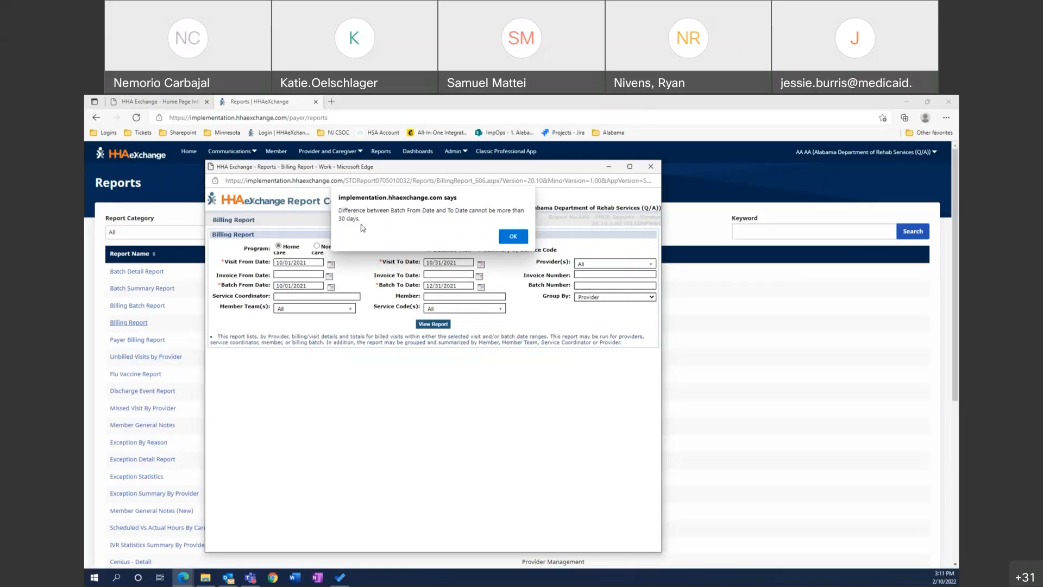
{"action": "left_click", "coordinate": [514, 236]}
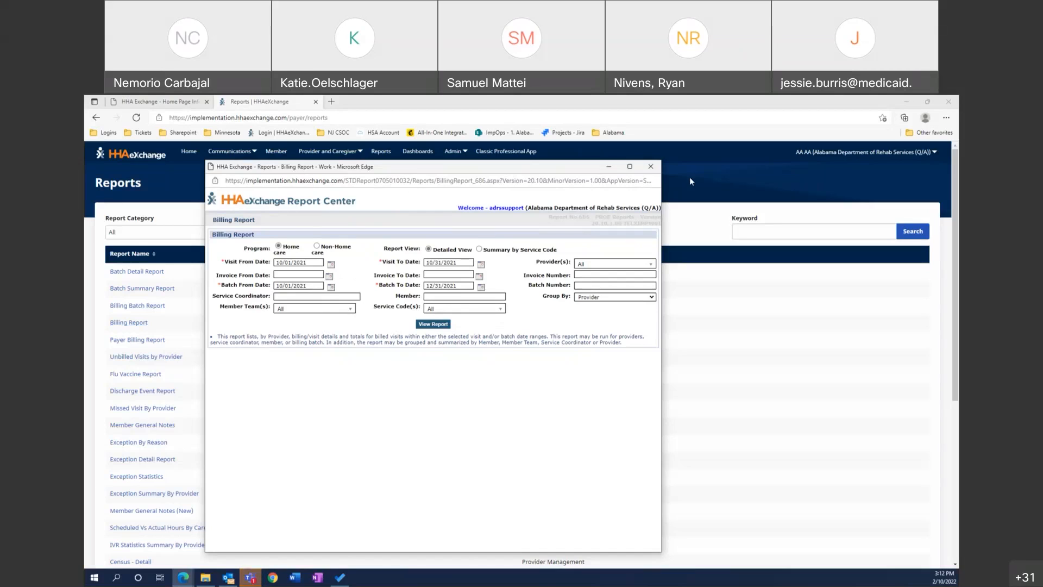
{"action": "left_click", "coordinate": [650, 166]}
Open the Visit Report and set its visit dates from 10/01/2021 to 10/31/2021.
{"action": "scroll", "coordinate": [282, 375], "scroll_direction": "down", "scroll_amount": 5}
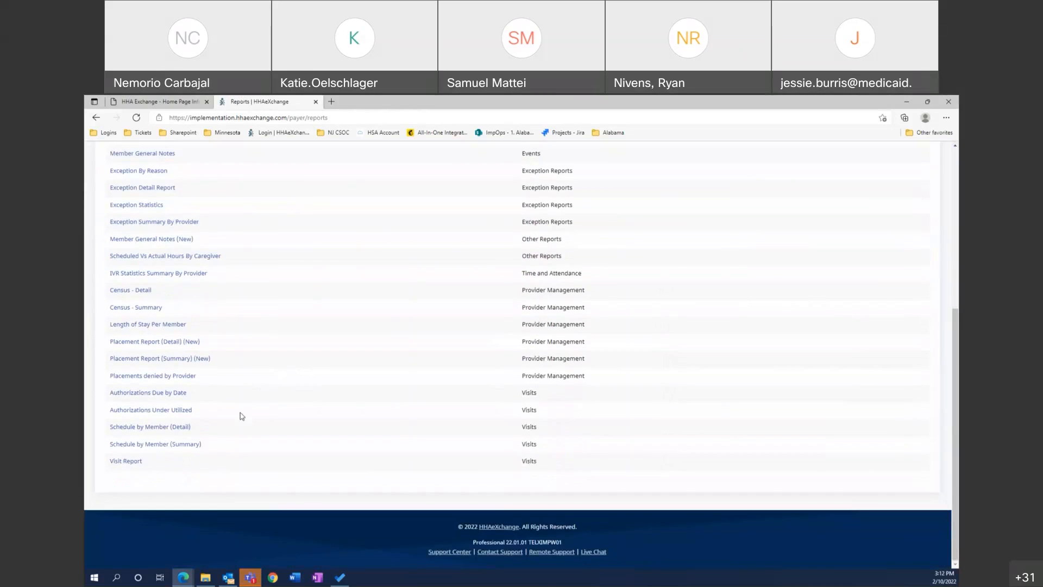
{"action": "left_click", "coordinate": [123, 461]}
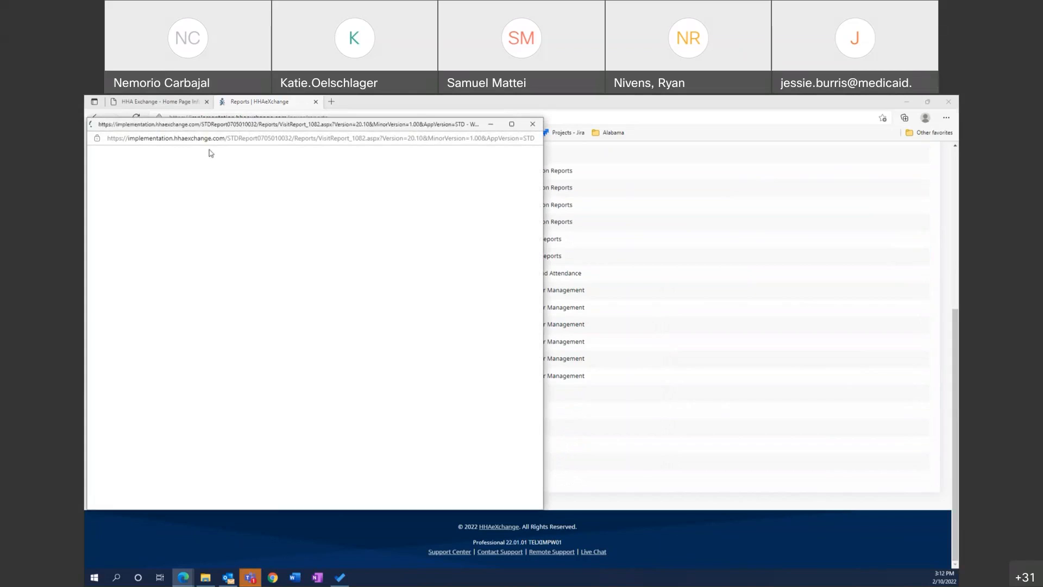
{"action": "left_click_drag", "start_coordinate": [174, 129], "coordinate": [231, 149]}
{"action": "left_click", "coordinate": [234, 231]}
{"action": "type", "text": "10/01/2021"}
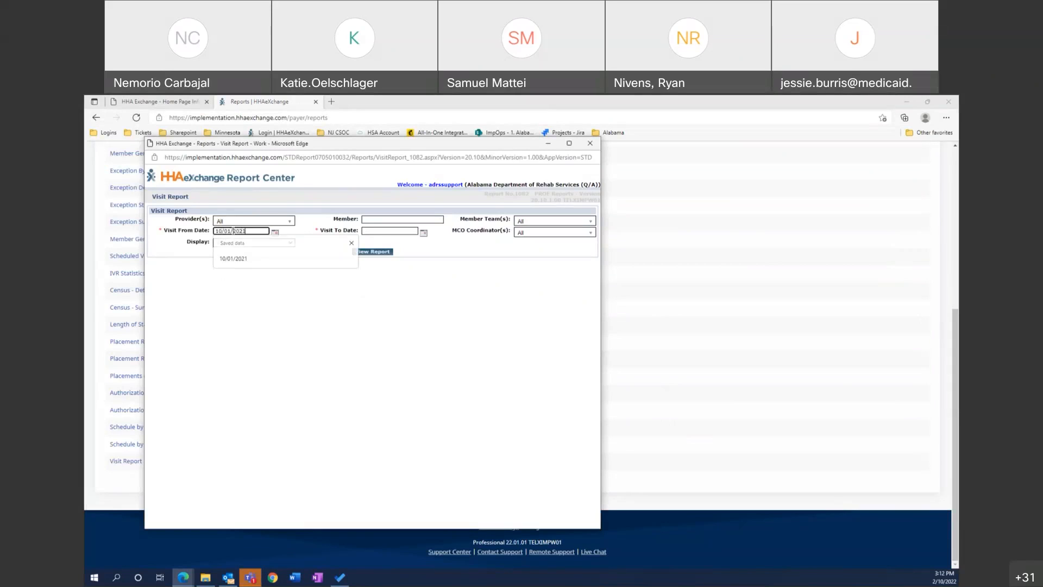
{"action": "key", "text": "Tab"}
{"action": "type", "text": "10/31"}
{"action": "key", "text": "Down"}
{"action": "key", "text": "Return"}
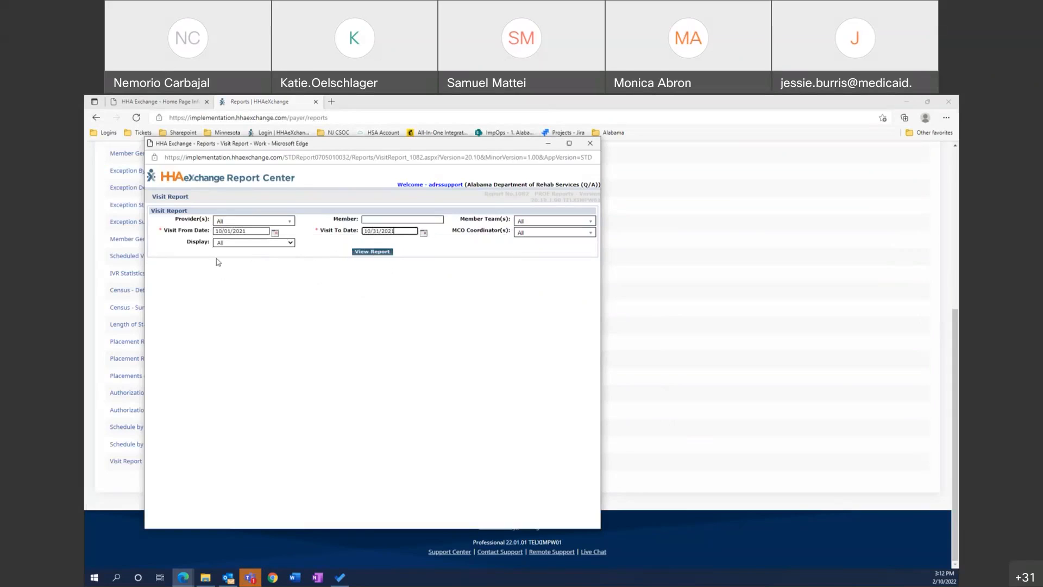
Run the Visit Report and view all its columns in an enlarged window before closing the results.
{"action": "left_click", "coordinate": [373, 252]}
{"action": "left_click_drag", "start_coordinate": [229, 106], "coordinate": [314, 171]}
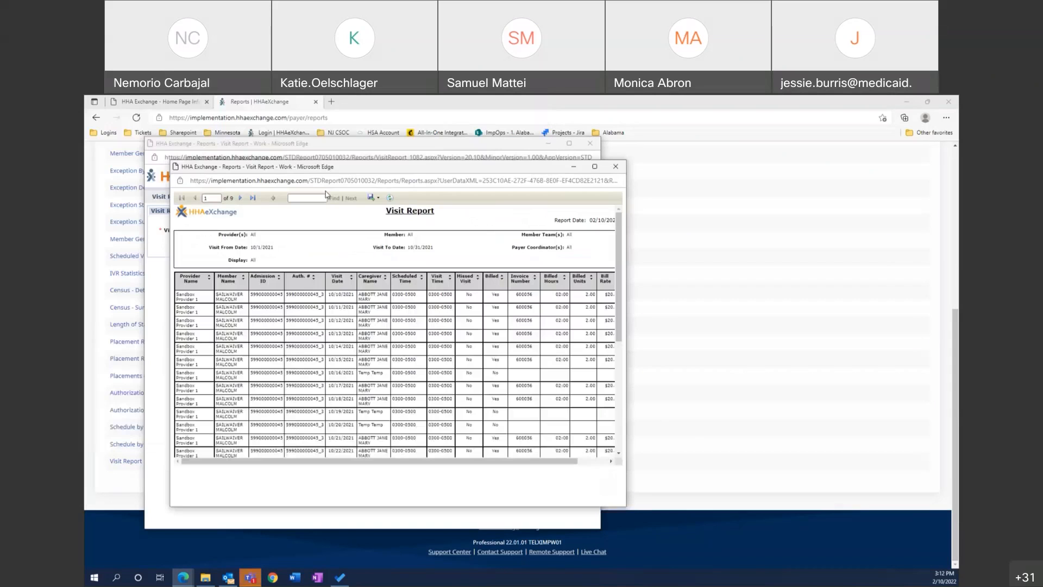
{"action": "left_click", "coordinate": [596, 170]}
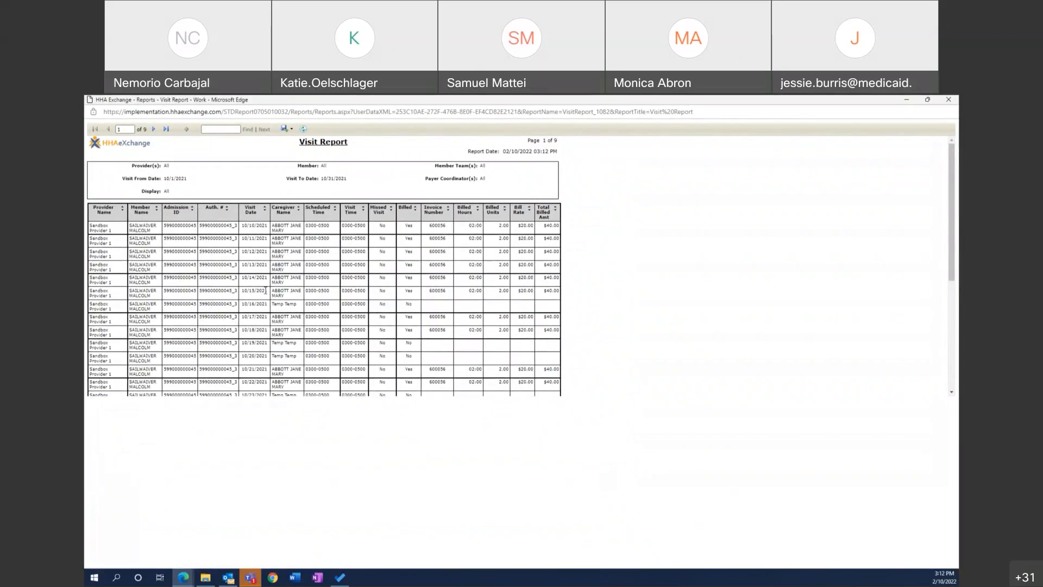
{"action": "double_click", "coordinate": [237, 103]}
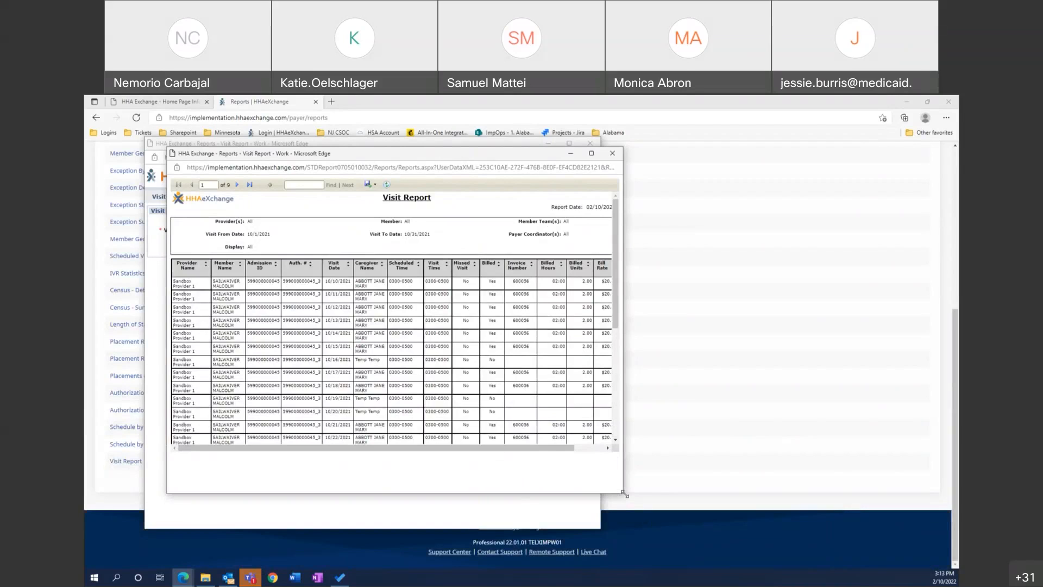
{"action": "left_click_drag", "start_coordinate": [625, 494], "coordinate": [802, 515]}
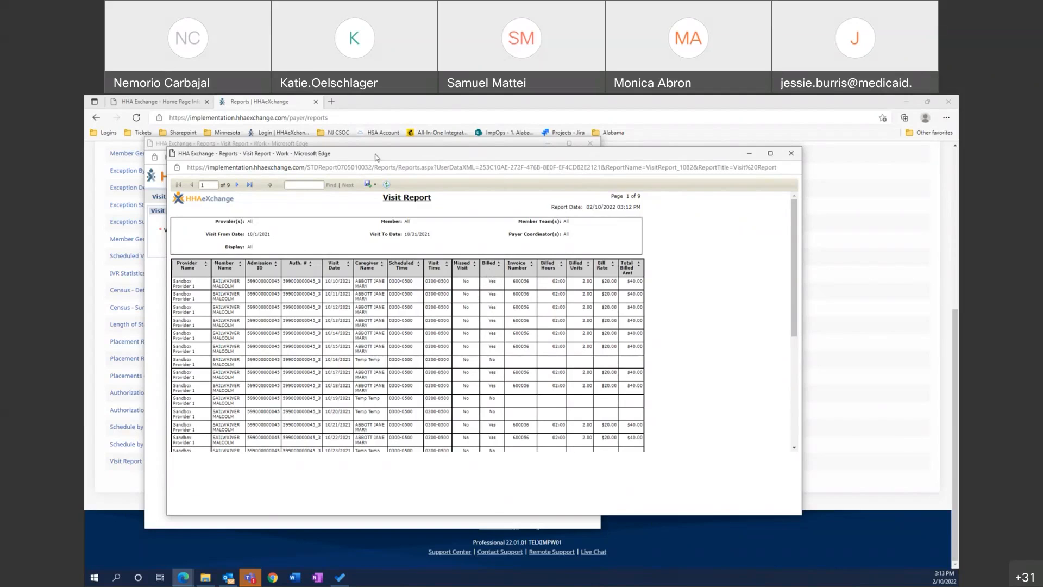
{"action": "left_click_drag", "start_coordinate": [375, 158], "coordinate": [379, 158]}
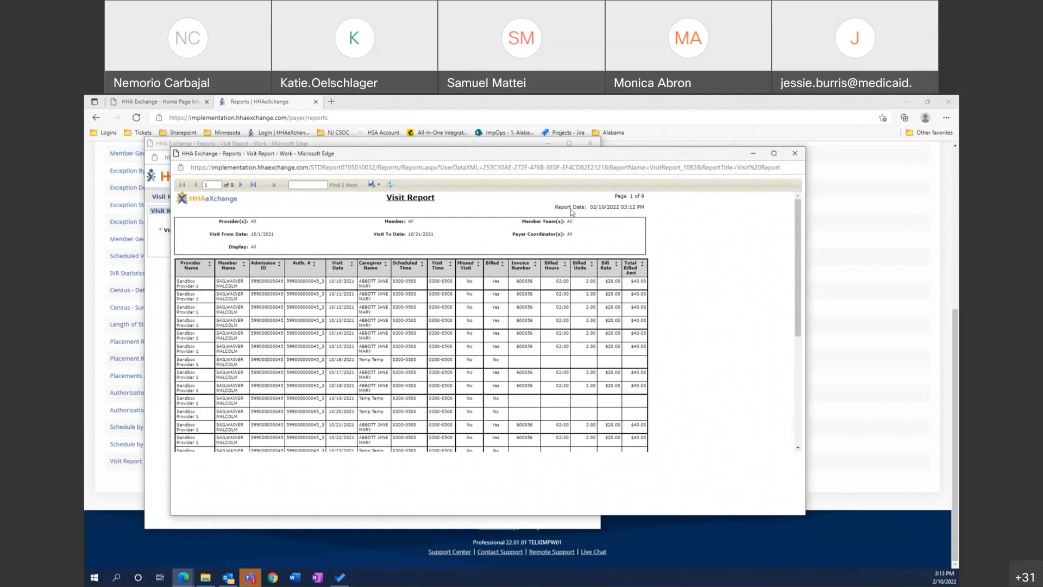
{"action": "left_click", "coordinate": [795, 153]}
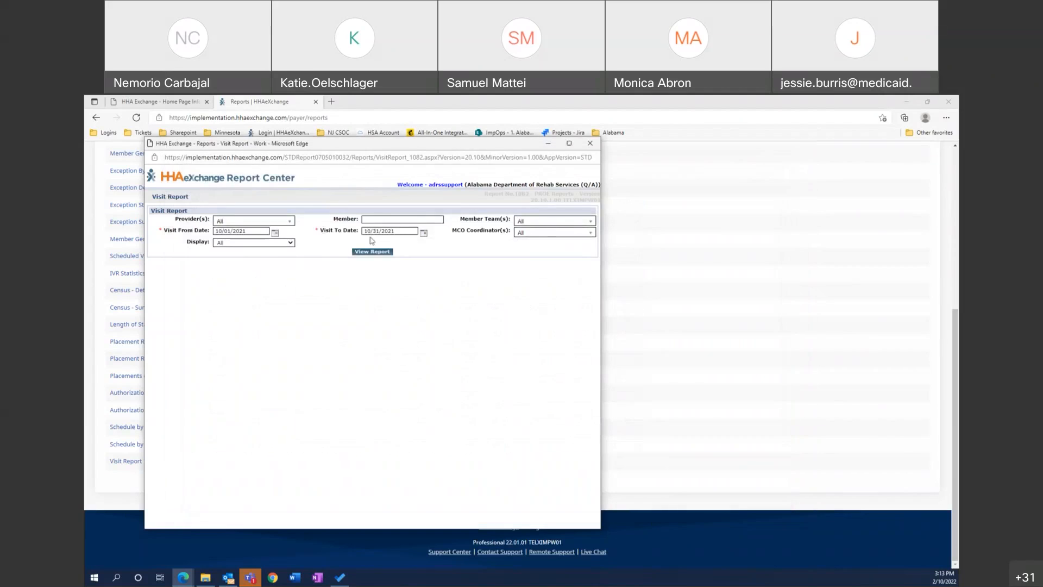
Look at the member team filter choices and run the Visit Report again for all teams.
{"action": "left_click", "coordinate": [535, 221]}
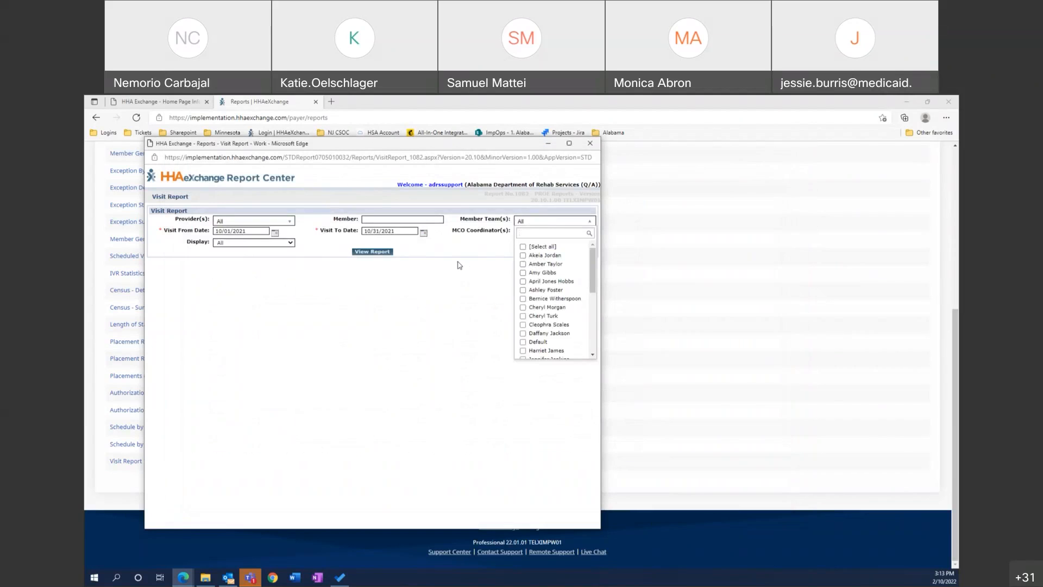
{"action": "left_click", "coordinate": [425, 255]}
{"action": "left_click", "coordinate": [363, 252]}
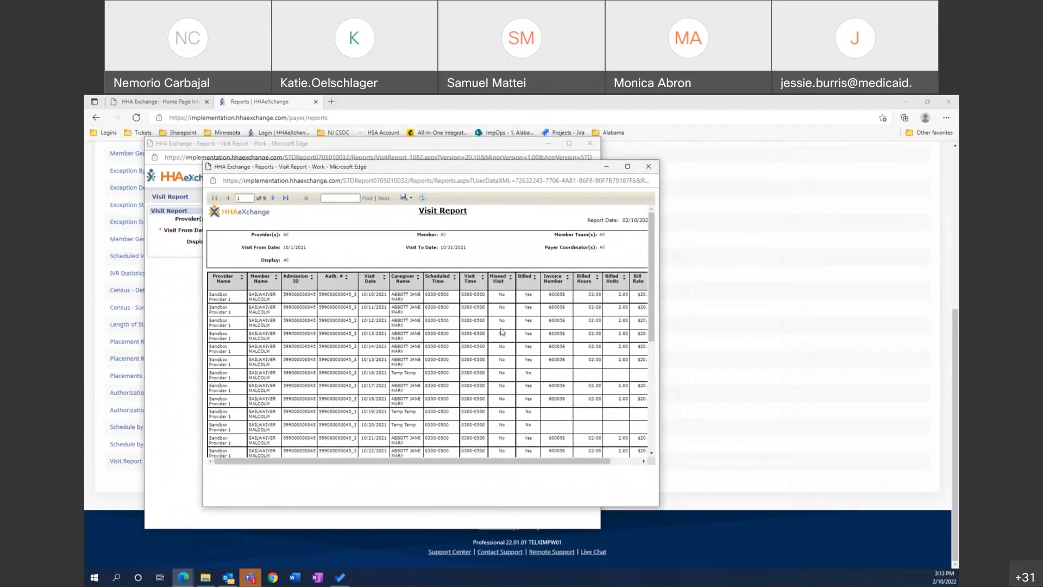
Examine the billed status, invoice number and billed amount columns of the visit rows.
{"action": "double_click", "coordinate": [527, 293]}
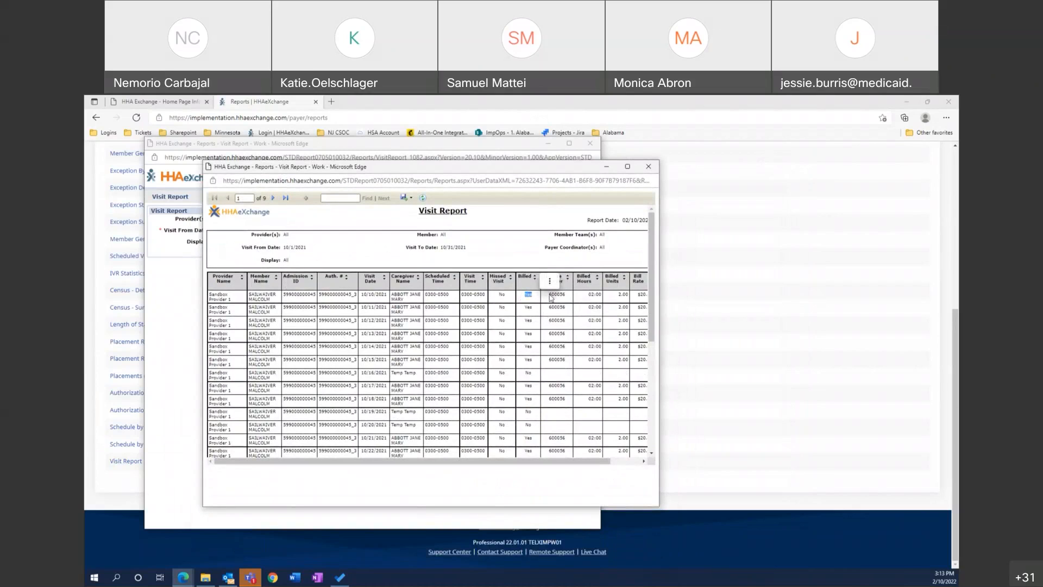
{"action": "double_click", "coordinate": [553, 295]}
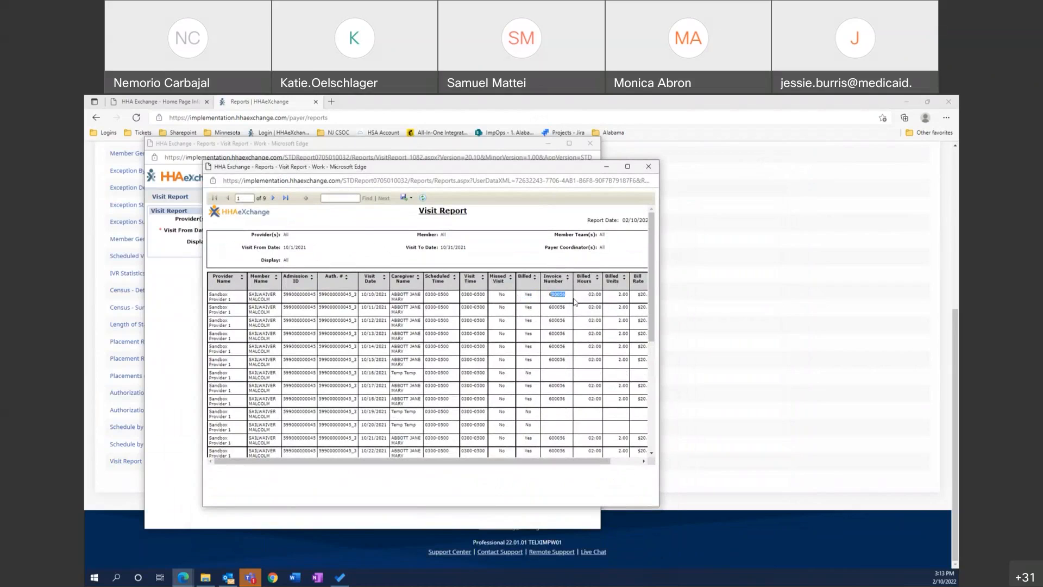
{"action": "left_click", "coordinate": [587, 298]}
{"action": "left_click_drag", "start_coordinate": [549, 462], "coordinate": [597, 466]}
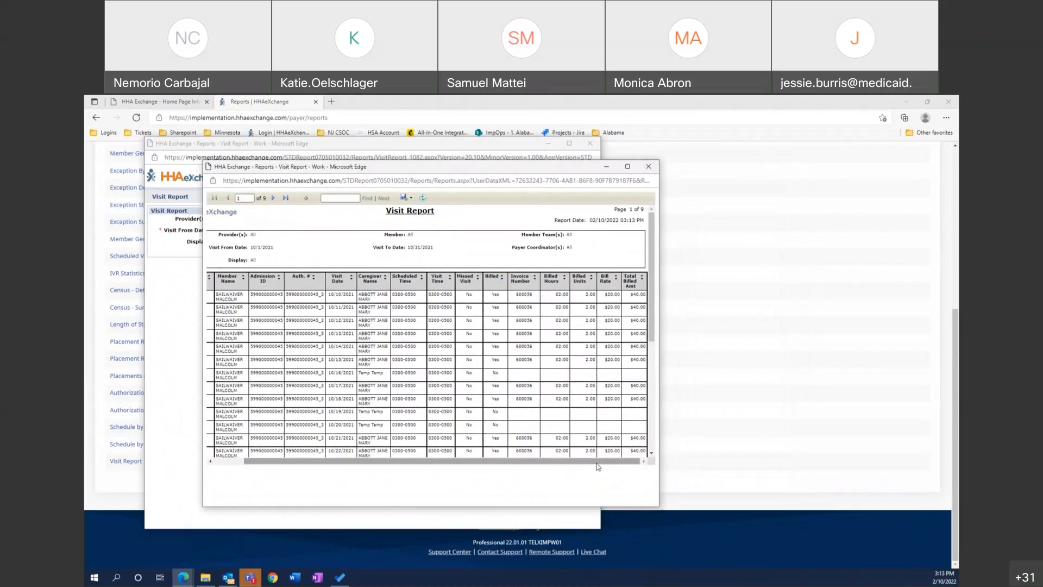
{"action": "scroll", "coordinate": [405, 366], "scroll_direction": "down", "scroll_amount": 2}
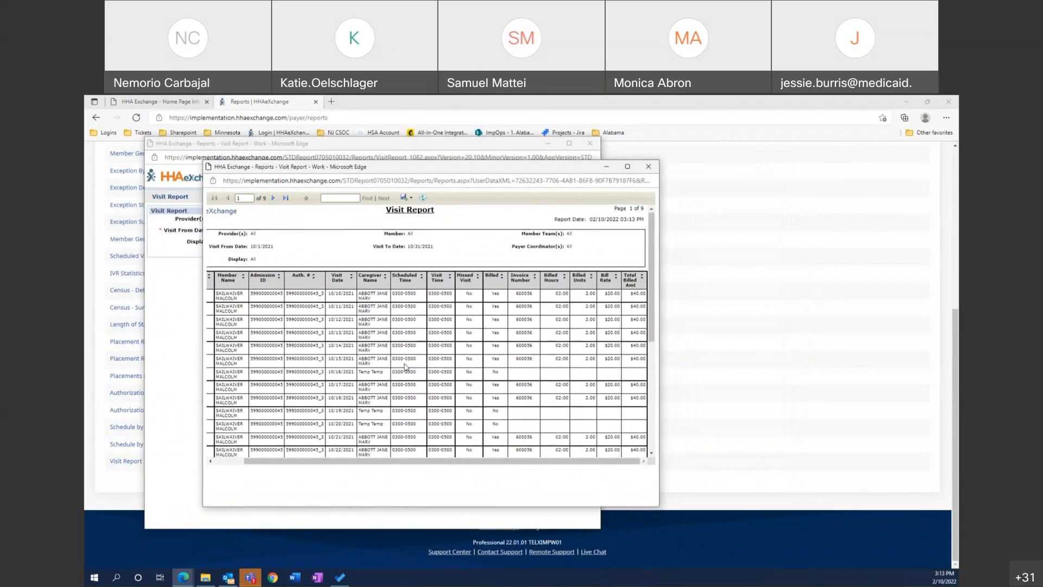
{"action": "scroll", "coordinate": [404, 366], "scroll_direction": "up", "scroll_amount": 3}
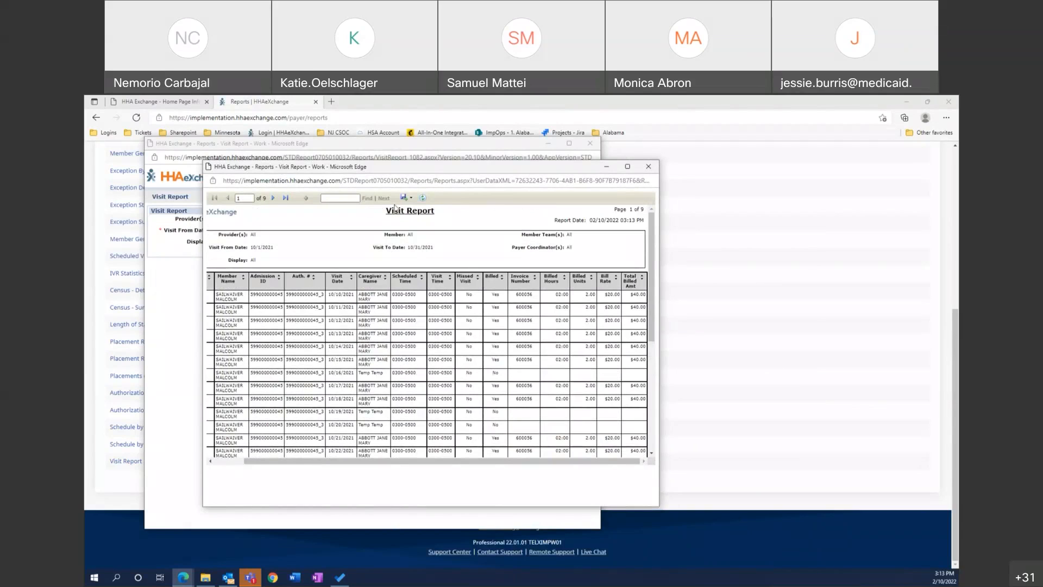
Review the export formats offered for the Visit Report and close its result and filter windows.
{"action": "left_click", "coordinate": [403, 199]}
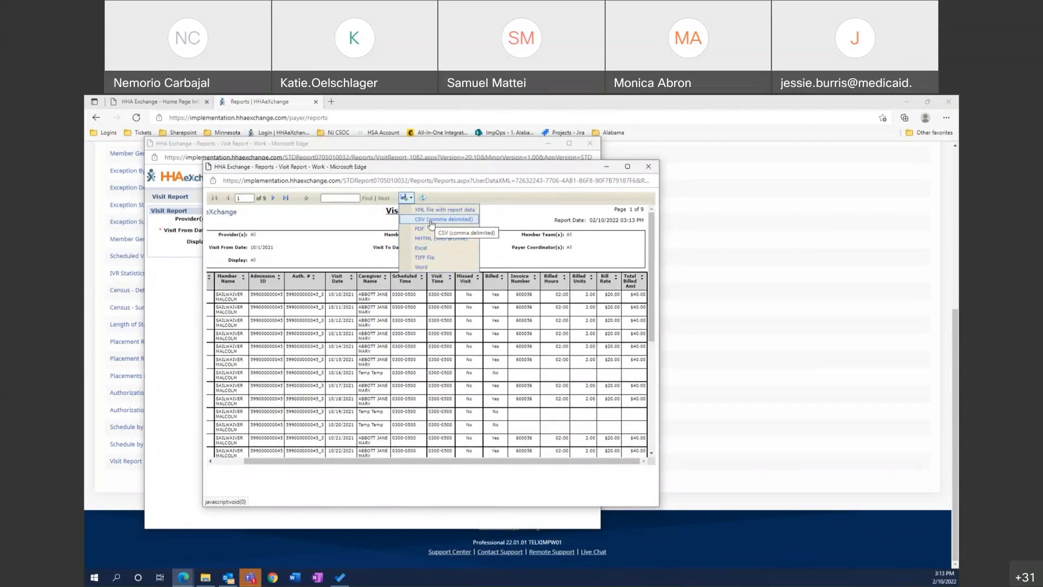
{"action": "left_click", "coordinate": [432, 258]}
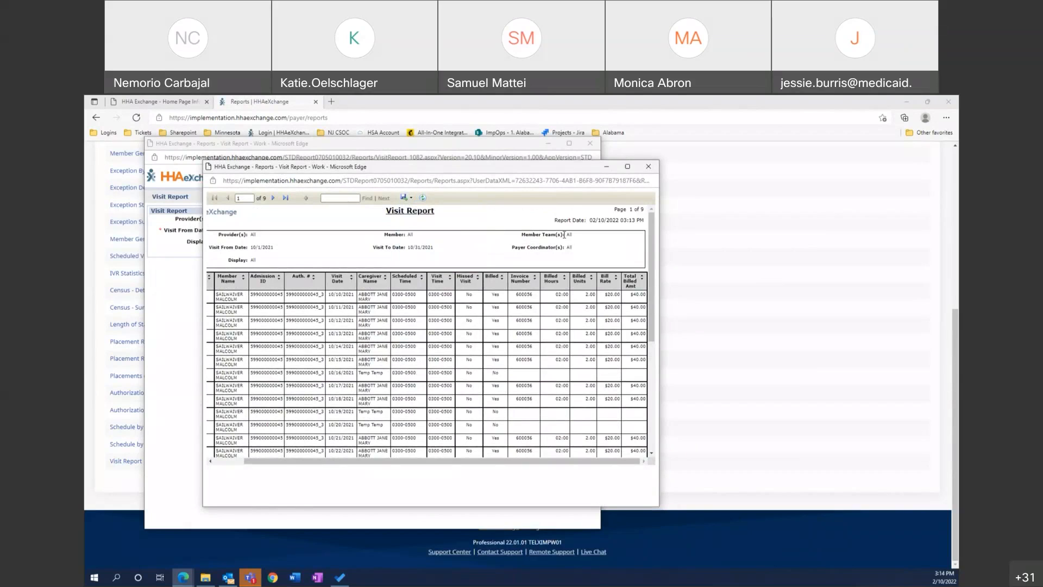
{"action": "left_click", "coordinate": [648, 167]}
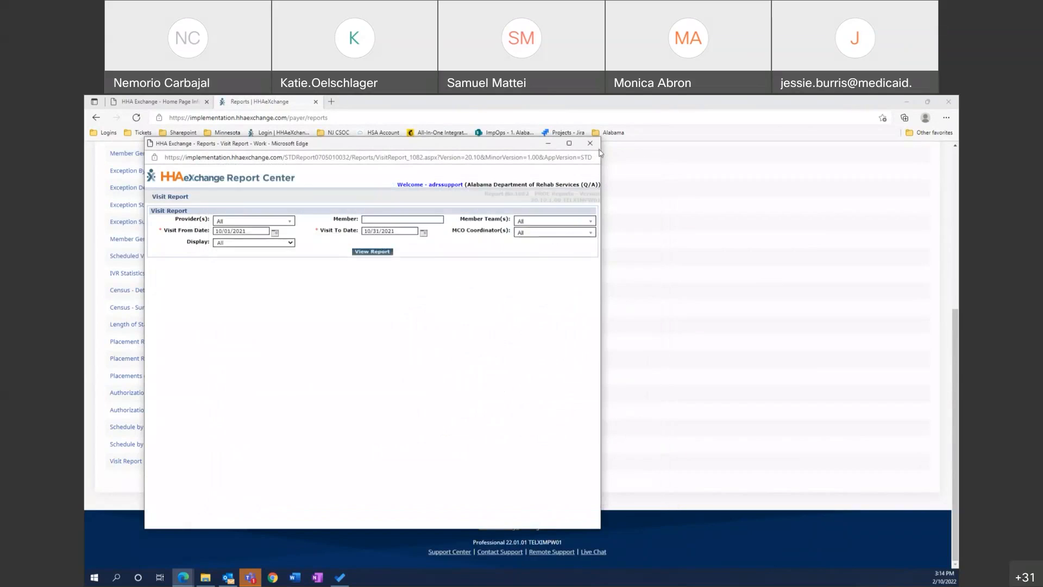
{"action": "left_click", "coordinate": [596, 147]}
Run the Missed Visit By Provider report for 01/01/2021 to 01/31/2021.
{"action": "scroll", "coordinate": [281, 366], "scroll_direction": "up", "scroll_amount": 3}
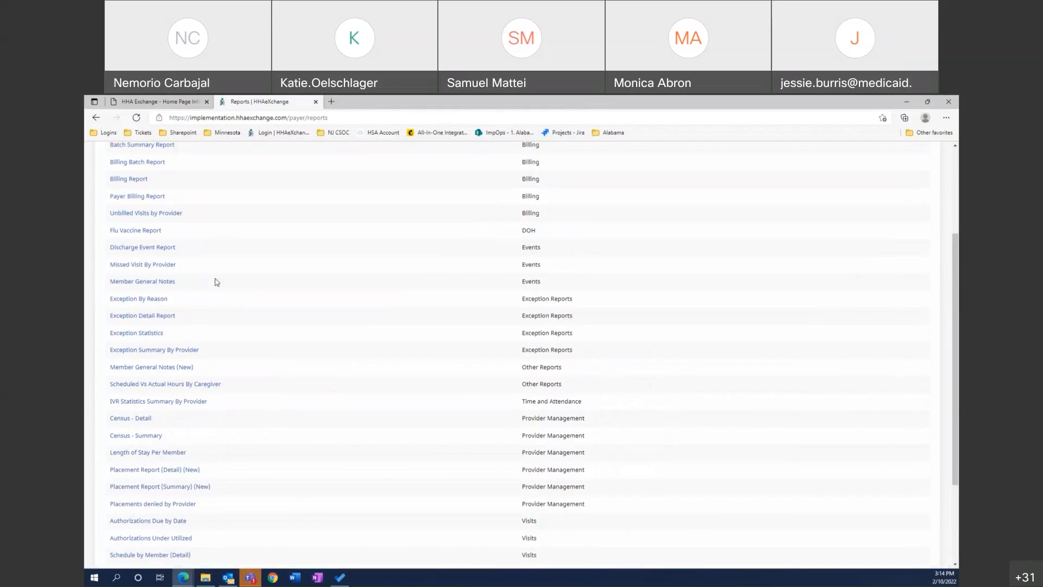
{"action": "left_click", "coordinate": [137, 265]}
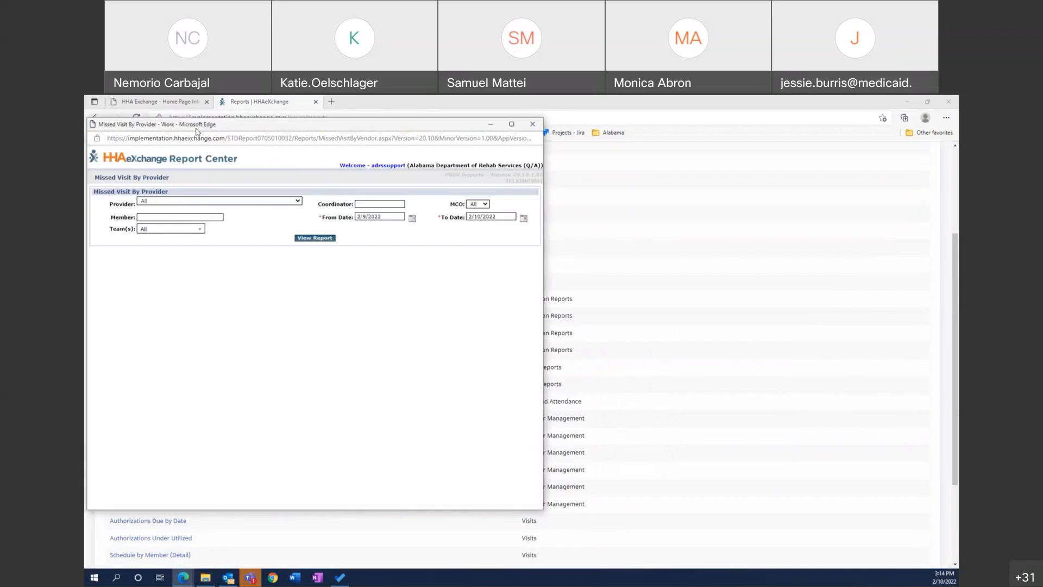
{"action": "left_click_drag", "start_coordinate": [197, 131], "coordinate": [306, 163]}
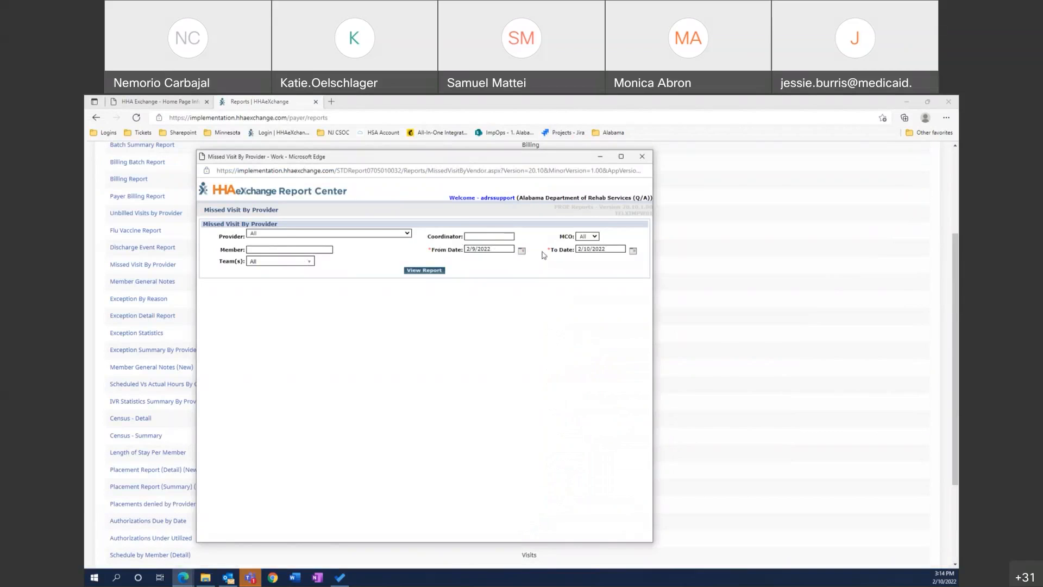
{"action": "left_click", "coordinate": [441, 251]}
{"action": "type", "text": "01/01/2021"}
{"action": "key", "text": "Tab"}
{"action": "type", "text": "01/31/2021"}
{"action": "left_click", "coordinate": [425, 272]}
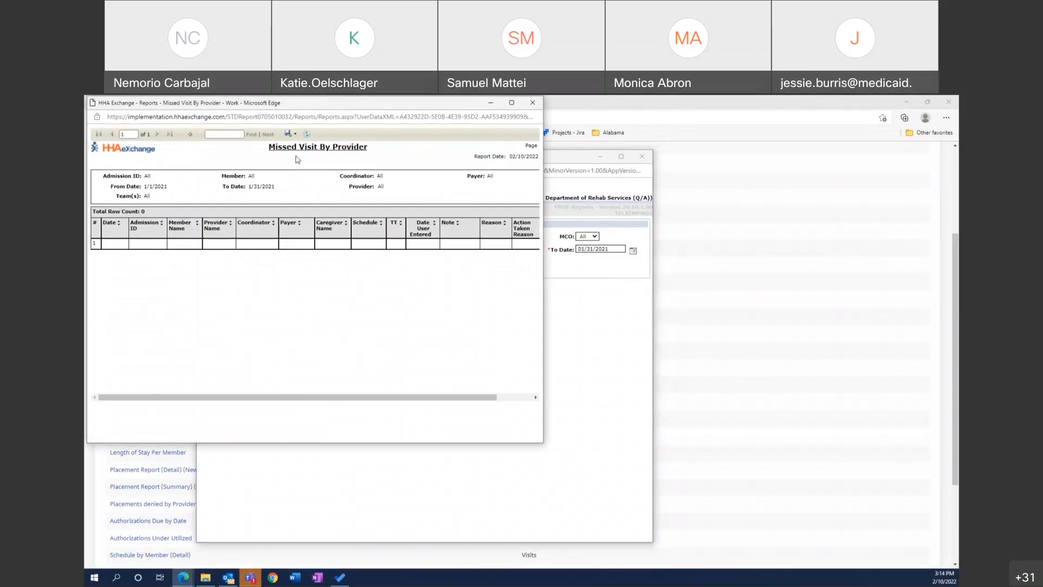
{"action": "left_click_drag", "start_coordinate": [257, 110], "coordinate": [373, 177]}
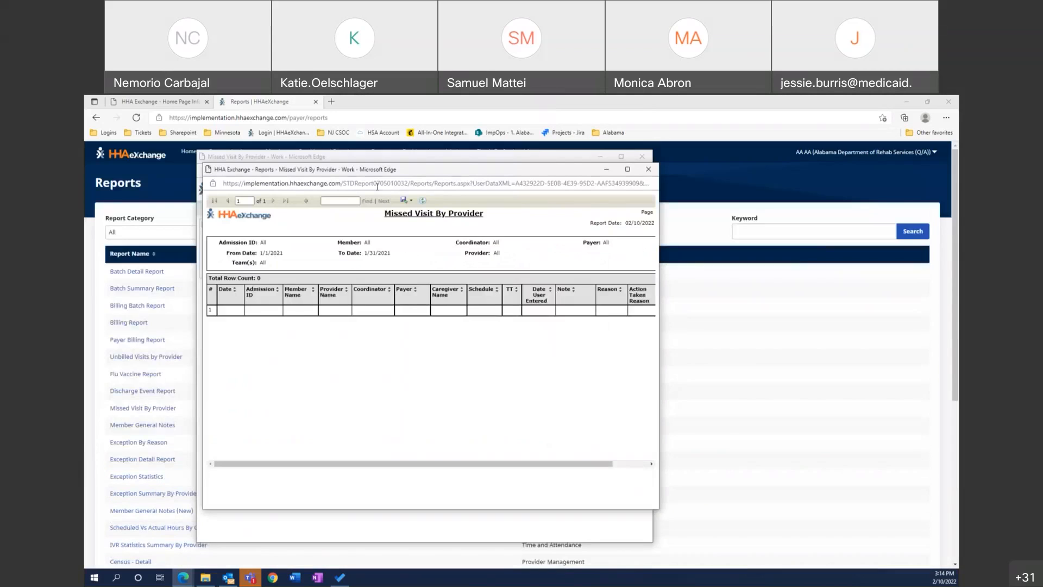
Close the missed visit result and run the Missed Visit By Provider report again for 01/01/2022 to 01/31/2022.
{"action": "left_click", "coordinate": [647, 173]}
{"action": "left_click", "coordinate": [498, 249]}
{"action": "key", "text": "BackSpace"}
{"action": "type", "text": "2022"}
{"action": "key", "text": "Tab"}
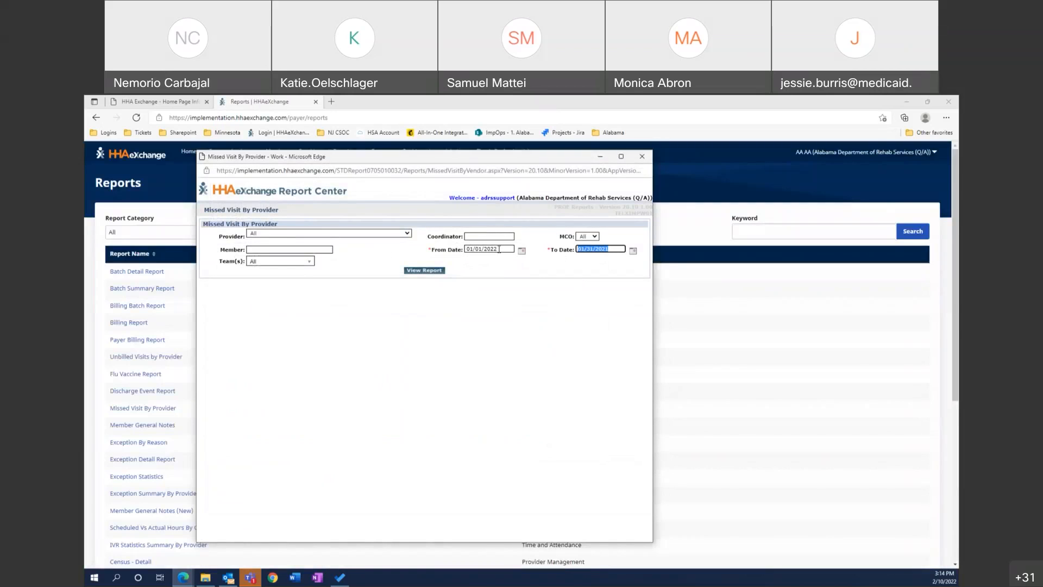
{"action": "key", "text": "End"}
{"action": "left_click", "coordinate": [415, 273]}
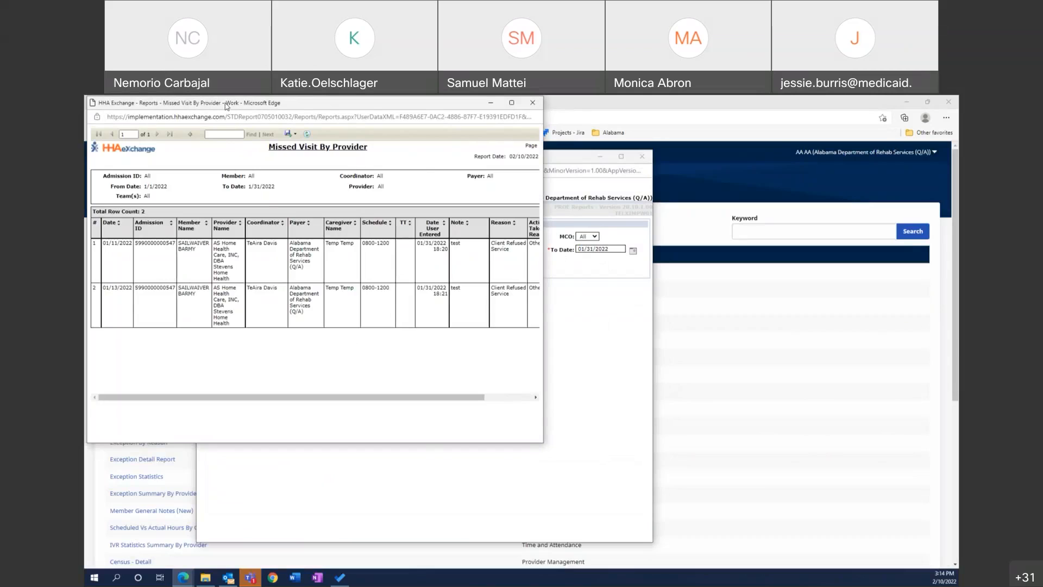
Enlarge the missed visit result to read its rows, and close the result and filter windows.
{"action": "left_click_drag", "start_coordinate": [227, 106], "coordinate": [336, 159]}
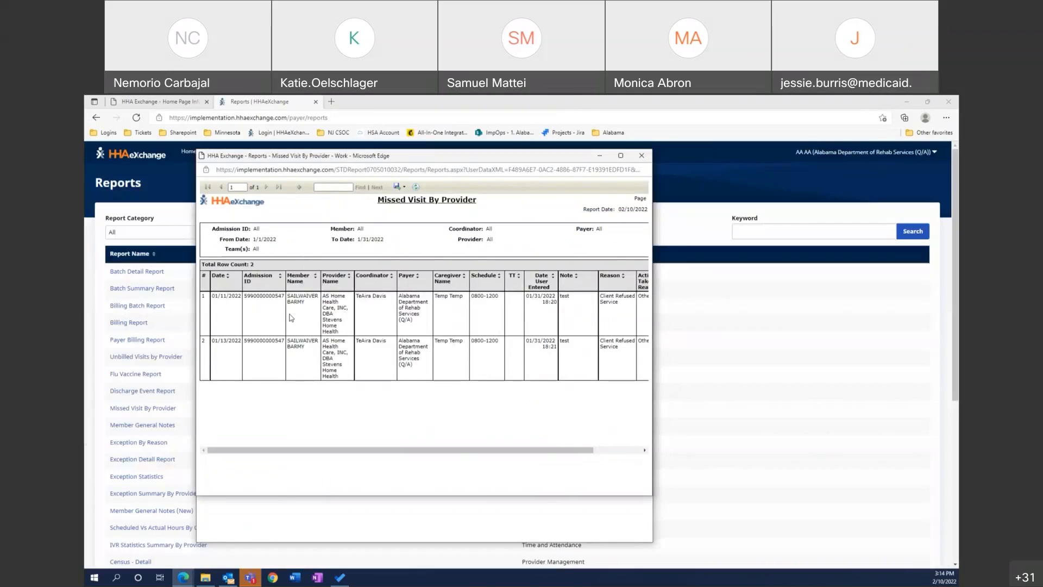
{"action": "left_click", "coordinate": [620, 156]}
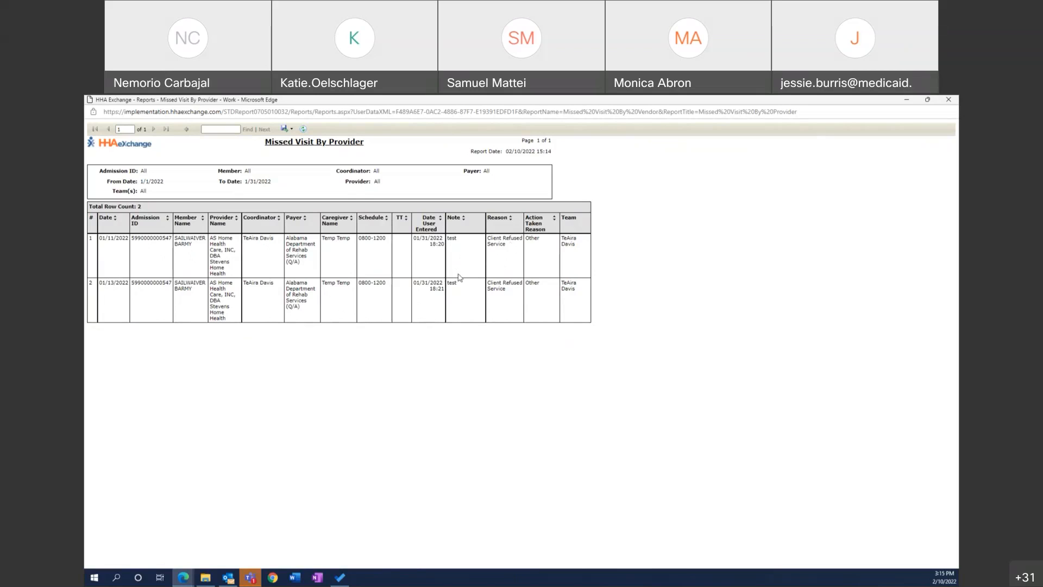
{"action": "left_click", "coordinate": [947, 102]}
{"action": "left_click", "coordinate": [648, 155]}
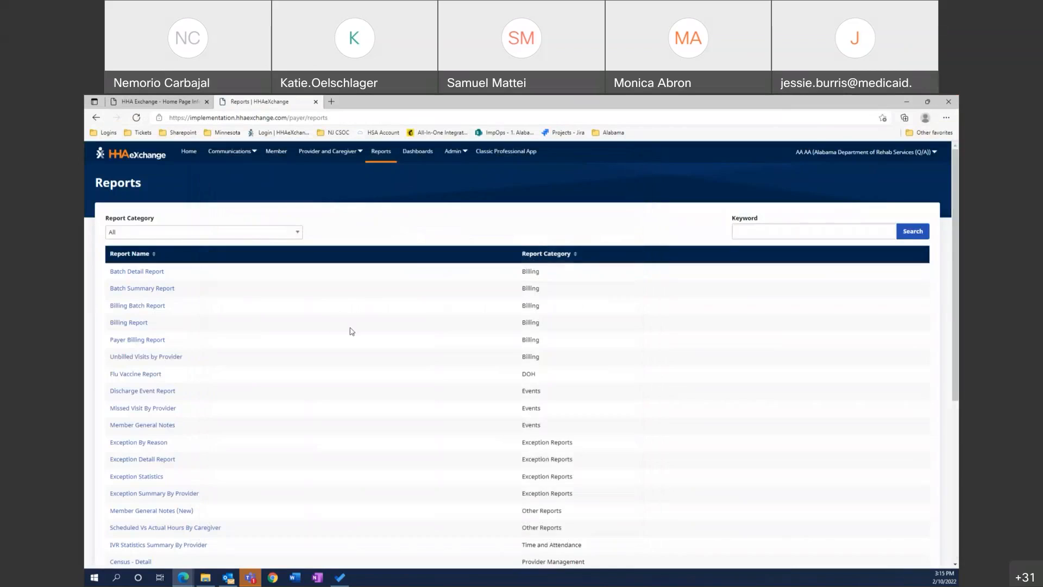
Open the Billing Report filters and set the visit dates from 10/01/2021 to 10/31/2021.
{"action": "left_click", "coordinate": [130, 323]}
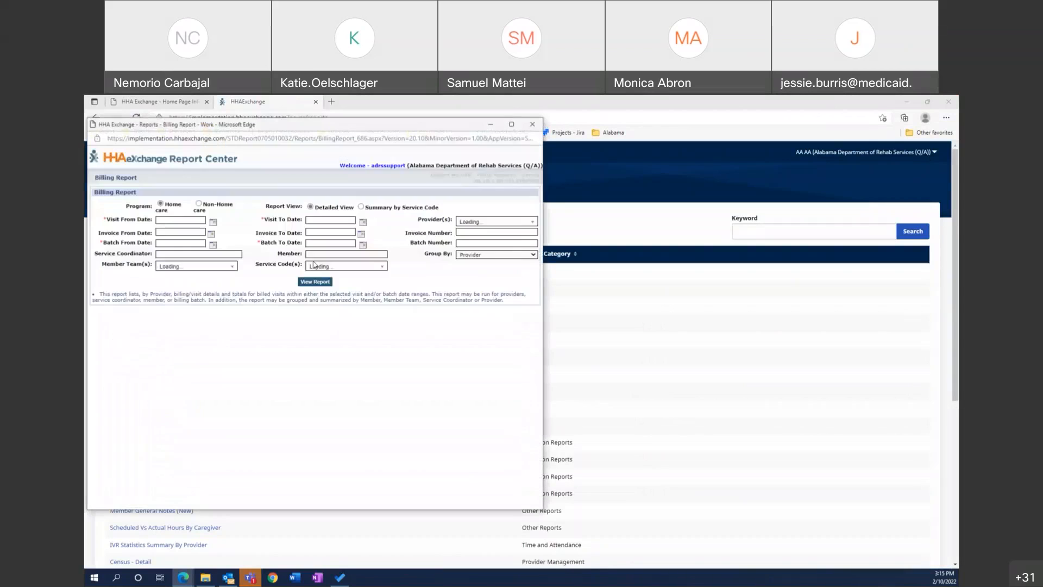
{"action": "left_click_drag", "start_coordinate": [242, 135], "coordinate": [341, 165]}
{"action": "left_click", "coordinate": [264, 249]}
{"action": "type", "text": "10/01"}
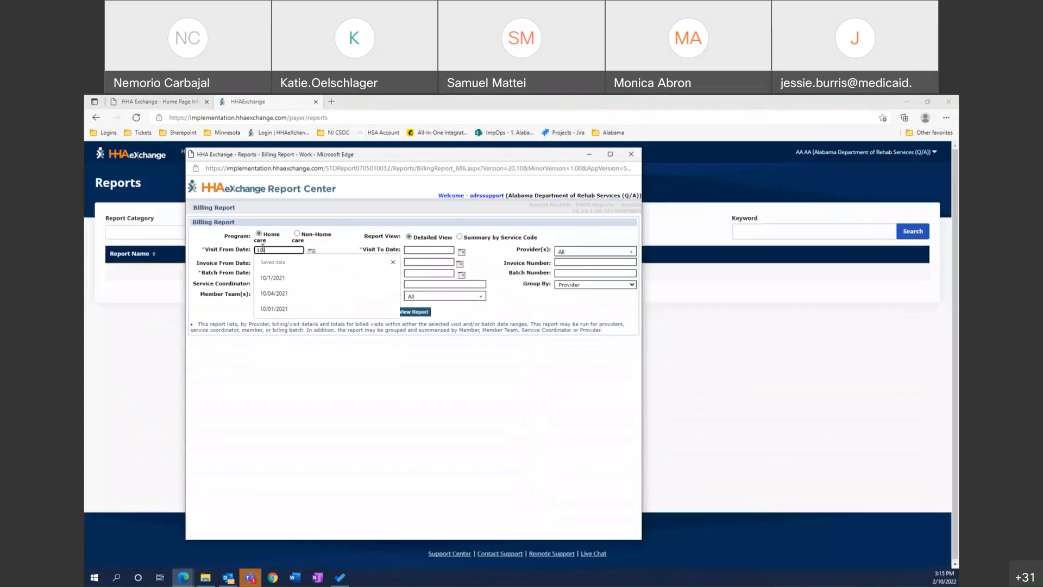
{"action": "type", "text": "/2021"}
{"action": "key", "text": "Tab"}
{"action": "type", "text": "10/31/2"}
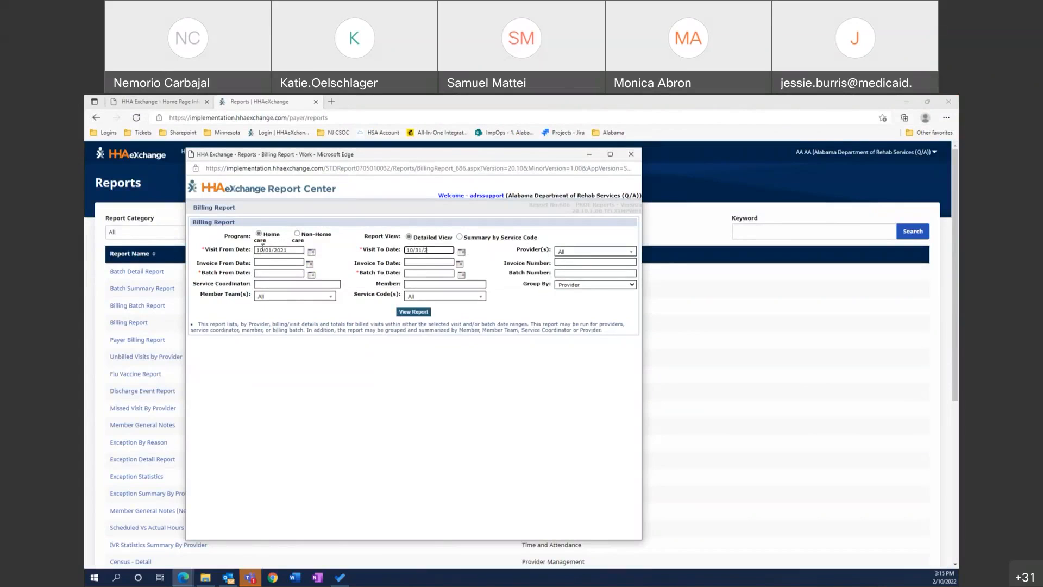
{"action": "key", "text": "BackSpace"}
Set the batch dates from 12/01/2021 to 12/31/2021, run the Billing Report and maximize its result.
{"action": "left_click", "coordinate": [263, 272]}
{"action": "type", "text": "12/01/2021"}
{"action": "key", "text": "Tab"}
{"action": "type", "text": "12/31/2021"}
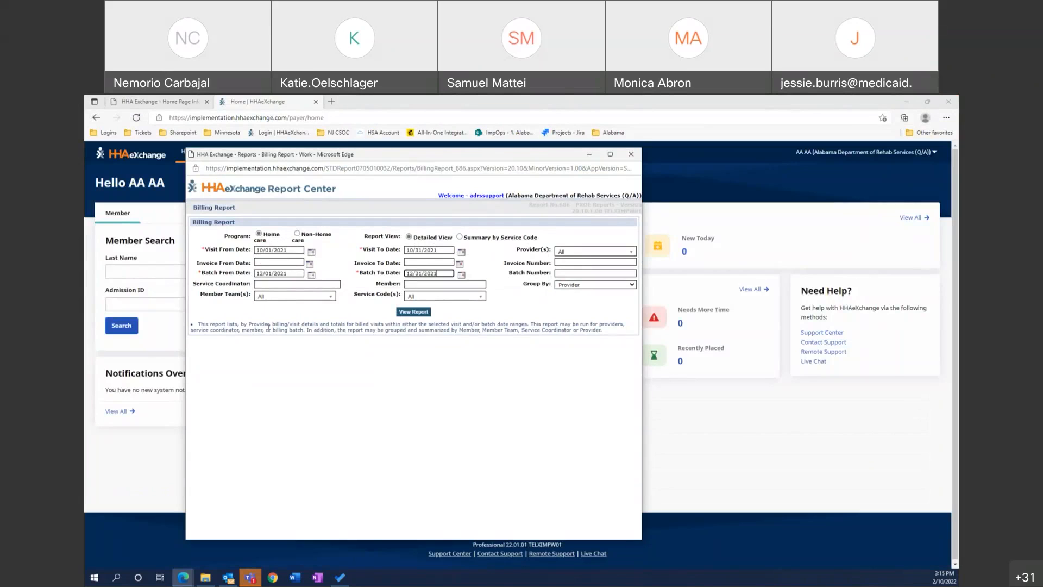
{"action": "left_click", "coordinate": [418, 313]}
{"action": "left_click_drag", "start_coordinate": [507, 104], "coordinate": [694, 177]}
{"action": "left_click", "coordinate": [697, 175]}
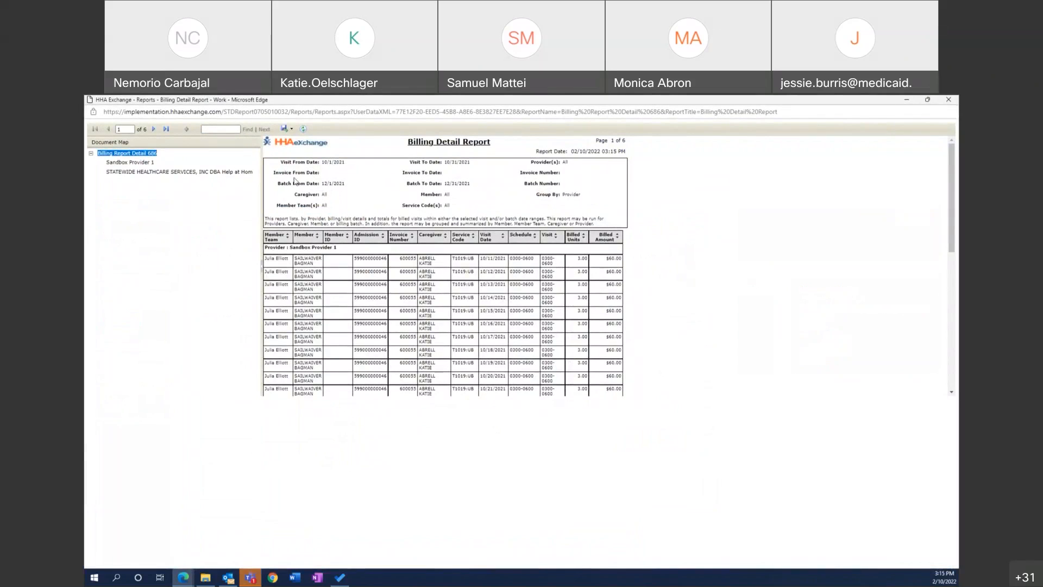
Examine the provider totals and grand total in the Billing Detail Report, and close its result and filter windows.
{"action": "left_click", "coordinate": [130, 171]}
{"action": "left_click", "coordinate": [155, 129]}
{"action": "left_click", "coordinate": [155, 130]}
{"action": "left_click", "coordinate": [154, 130]}
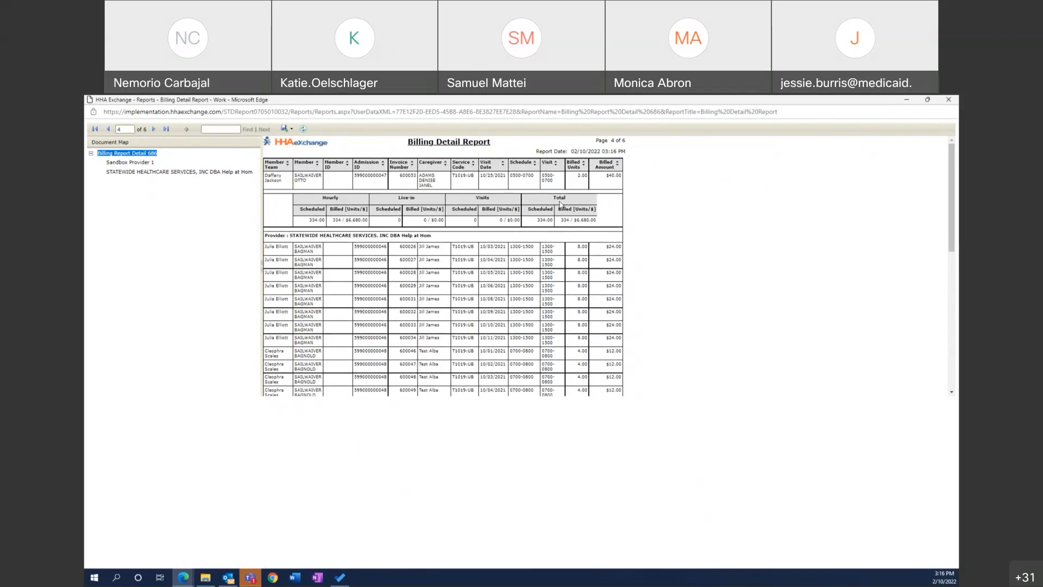
{"action": "double_click", "coordinate": [591, 219]}
{"action": "left_click", "coordinate": [166, 128]}
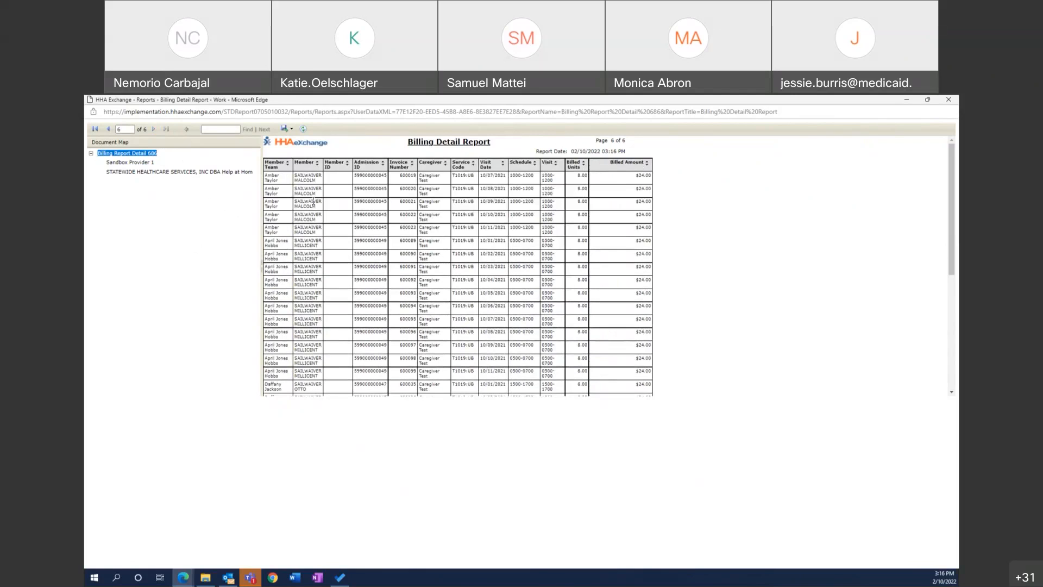
{"action": "scroll", "coordinate": [303, 293], "scroll_direction": "down", "scroll_amount": 5}
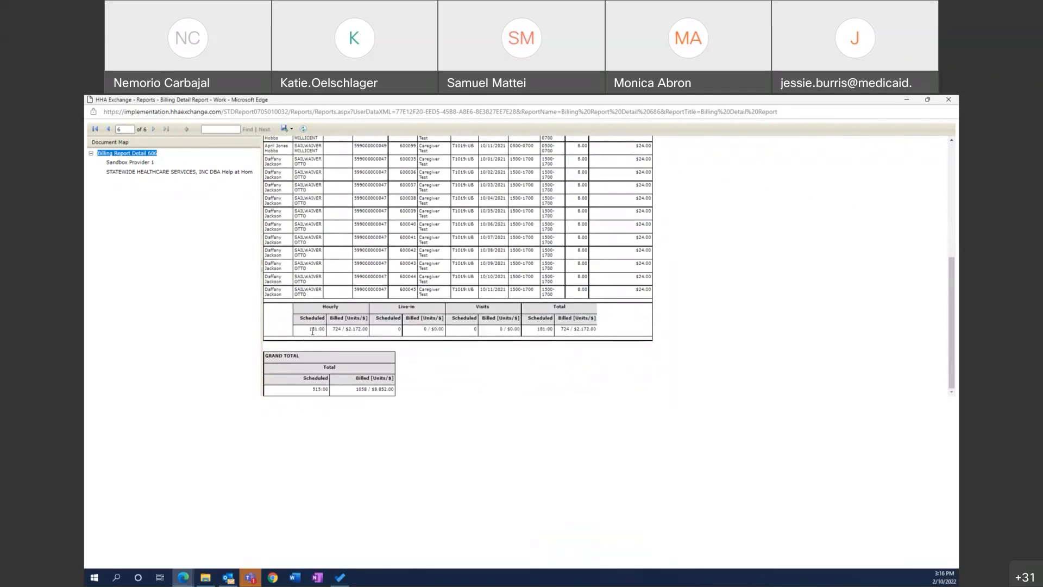
{"action": "double_click", "coordinate": [559, 335]}
{"action": "left_click", "coordinate": [948, 104]}
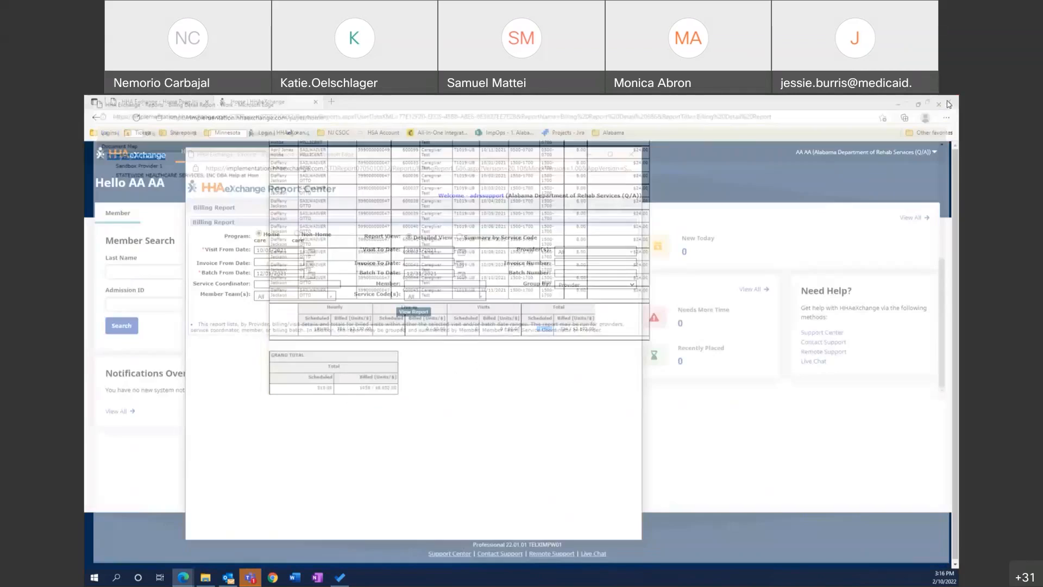
{"action": "left_click", "coordinate": [633, 153]}
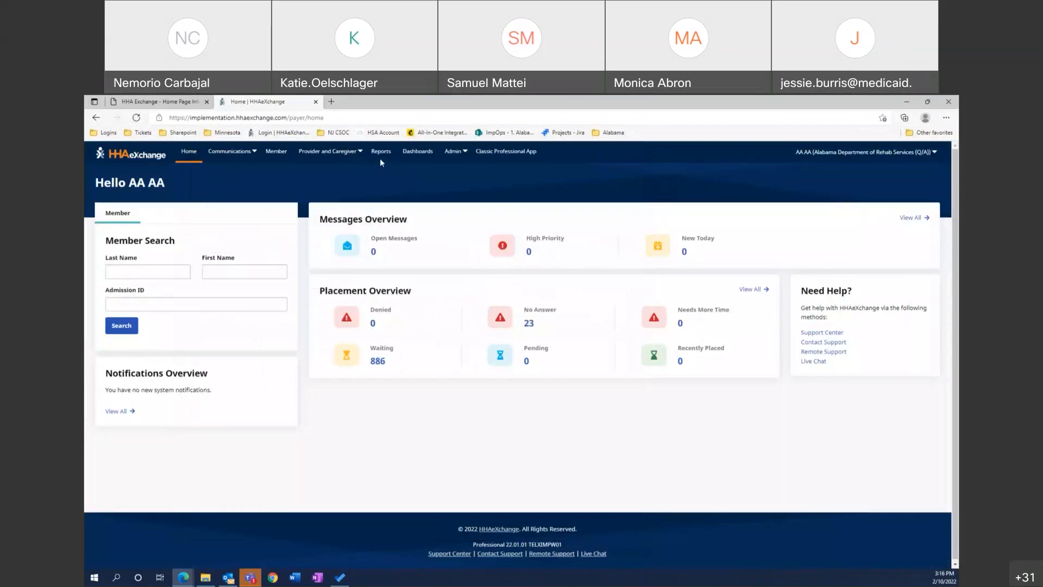
Return to the reports list and open the Visit Report with visit dates from 10/01/2021 to 10/31/2021.
{"action": "left_click", "coordinate": [379, 158]}
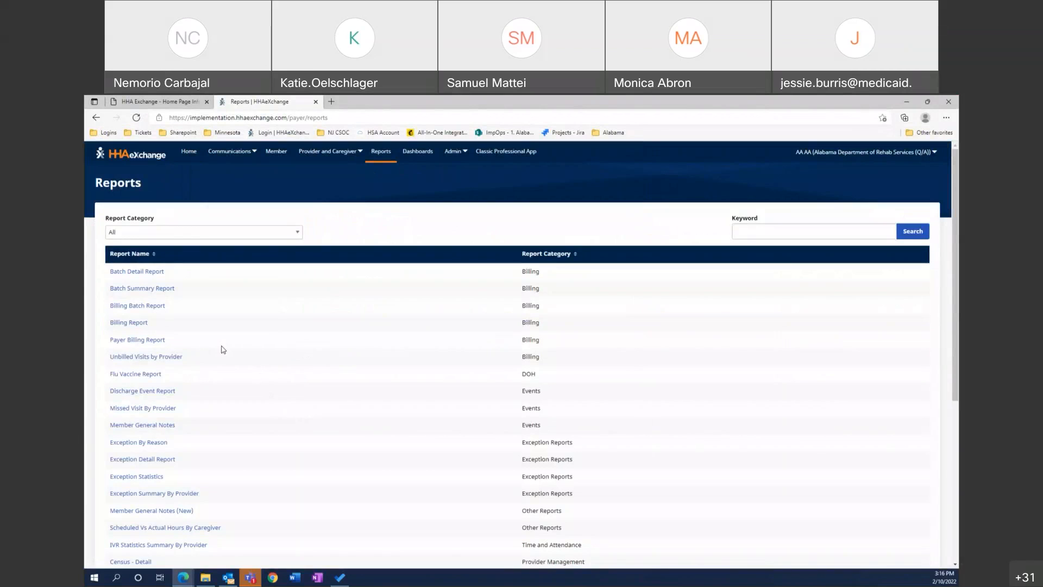
{"action": "scroll", "coordinate": [223, 349], "scroll_direction": "down", "scroll_amount": 5}
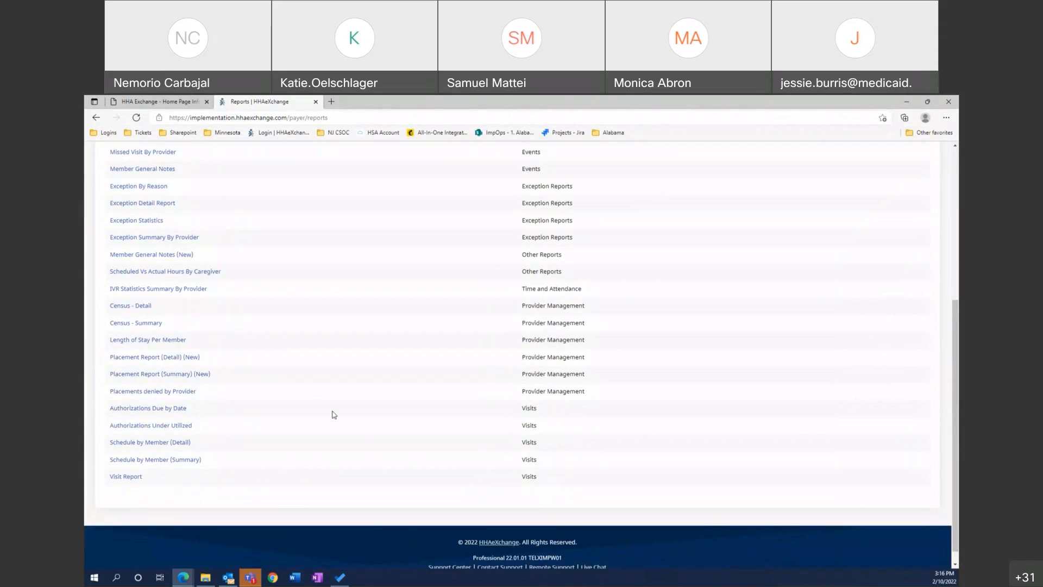
{"action": "scroll", "coordinate": [334, 414], "scroll_direction": "up", "scroll_amount": 5}
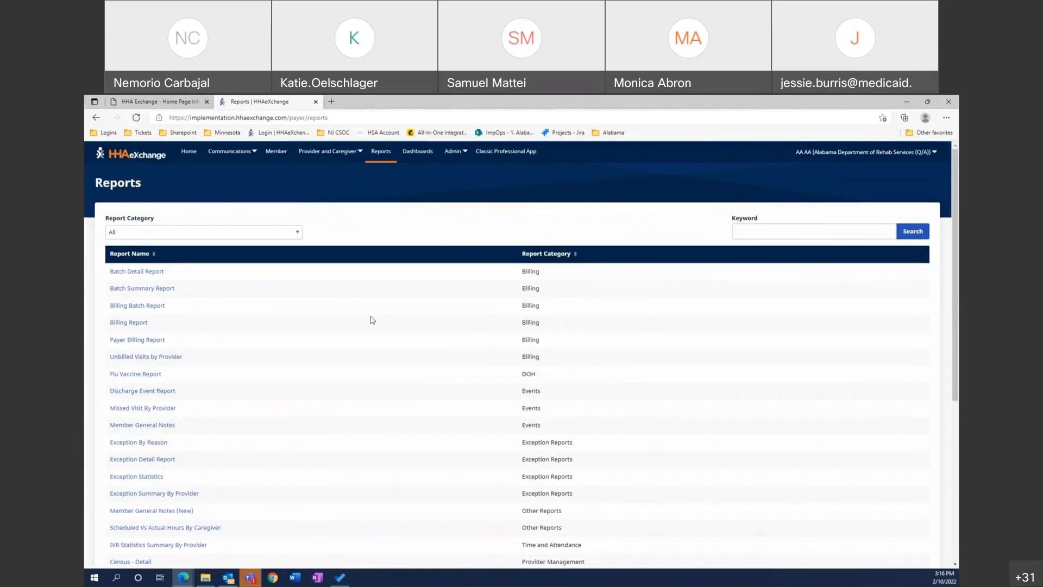
{"action": "scroll", "coordinate": [242, 428], "scroll_direction": "down", "scroll_amount": 6}
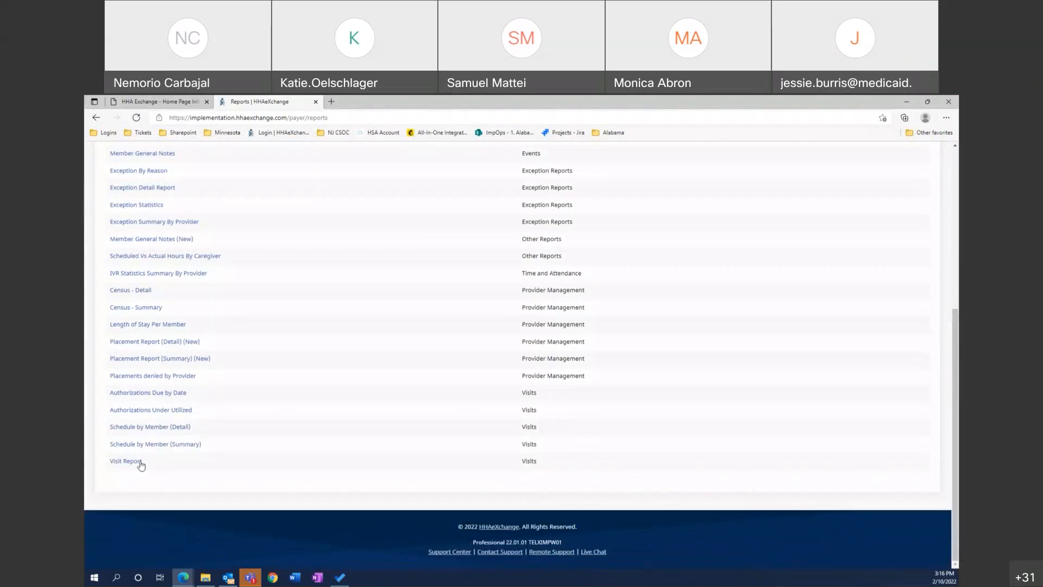
{"action": "left_click", "coordinate": [137, 466]}
{"action": "left_click", "coordinate": [168, 212]}
{"action": "type", "text": "10/01/2021"}
{"action": "key", "text": "Tab"}
{"action": "type", "text": "10/31"}
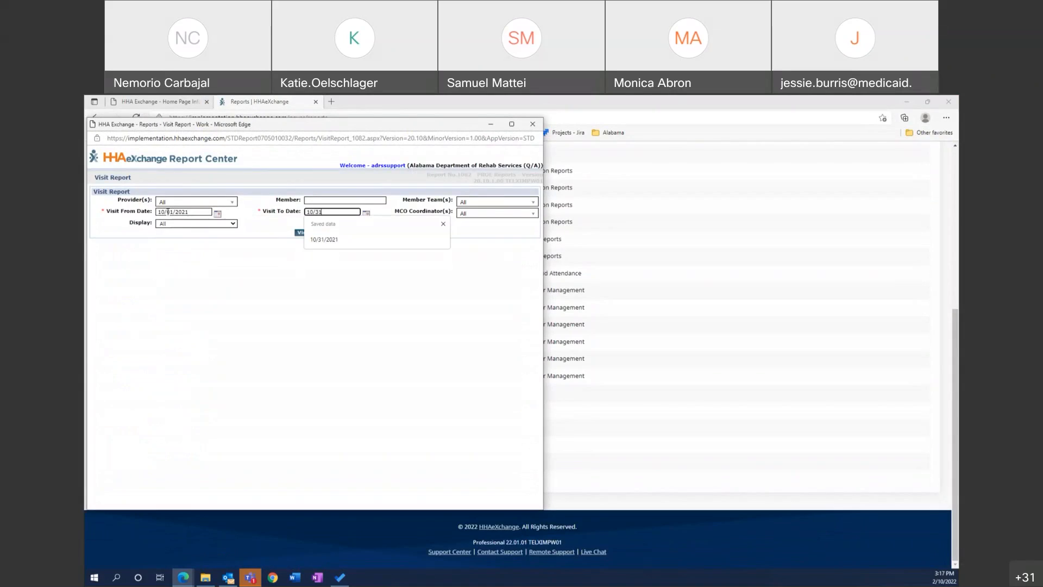
{"action": "type", "text": "/2021"}
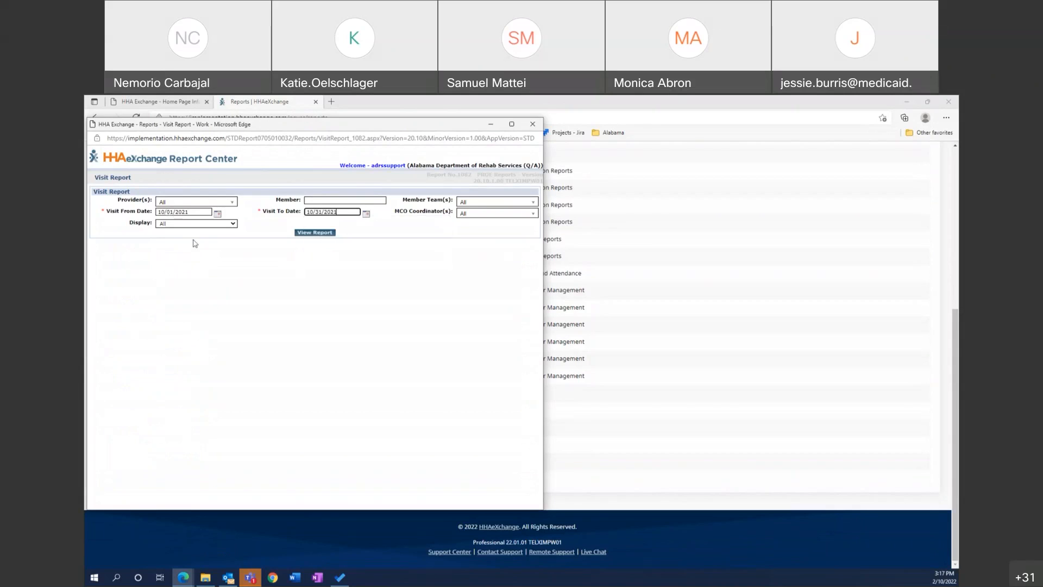
Try running the Visit Report for a single MCO coordinator and close its result.
{"action": "left_click", "coordinate": [471, 208]}
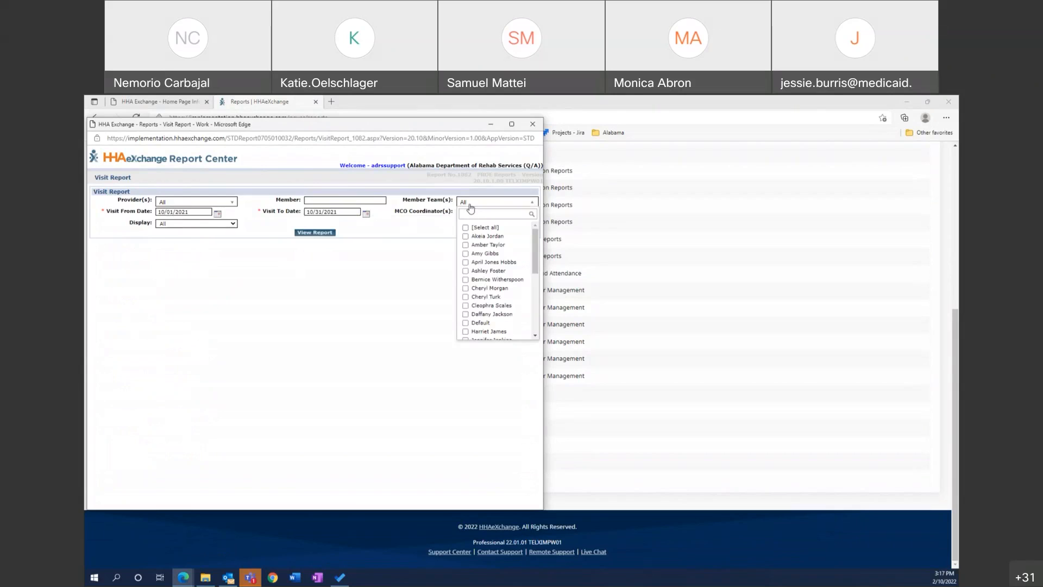
{"action": "left_click", "coordinate": [418, 236]}
{"action": "left_click", "coordinate": [472, 215]}
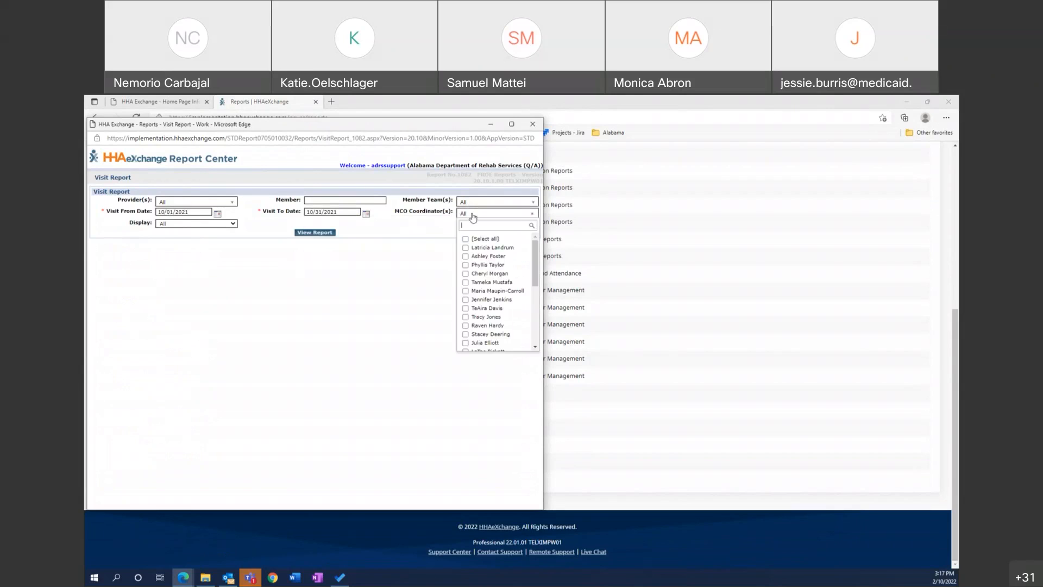
{"action": "left_click", "coordinate": [469, 266]}
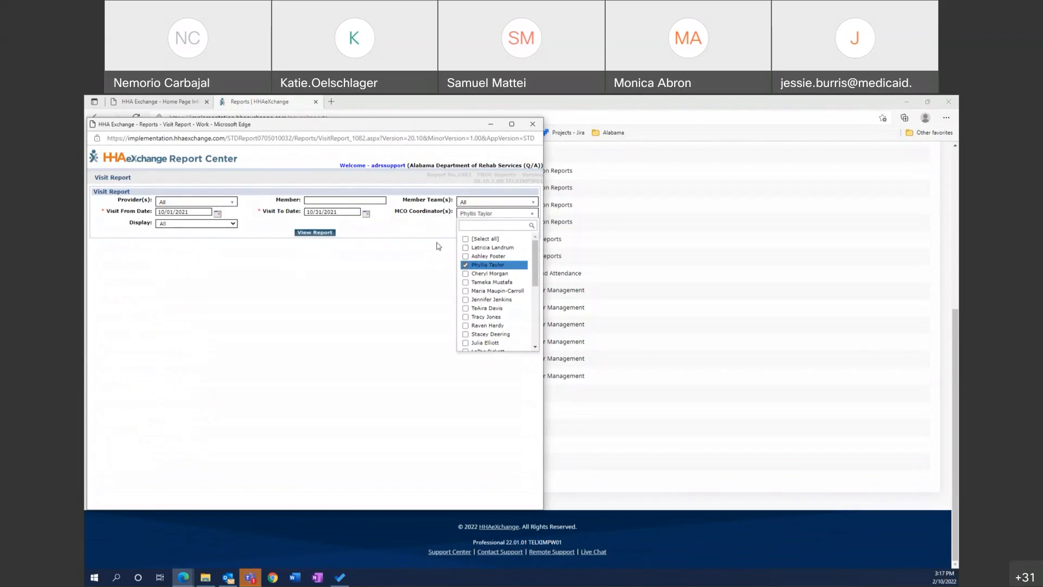
{"action": "left_click", "coordinate": [440, 228]}
{"action": "left_click", "coordinate": [309, 233]}
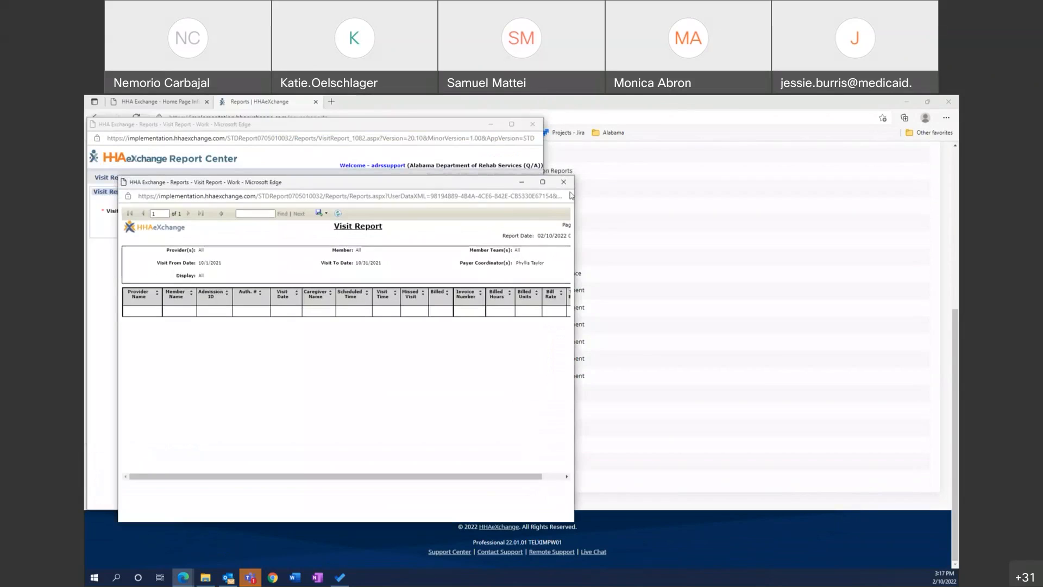
{"action": "left_click", "coordinate": [563, 182]}
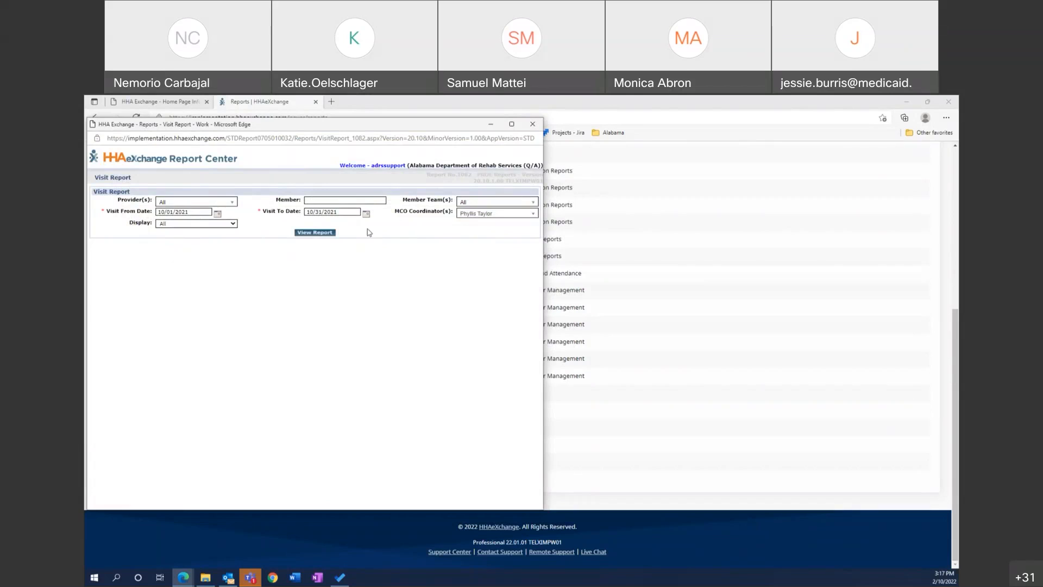
Select all MCO coordinators, run the Visit Report for them and close its result.
{"action": "left_click", "coordinate": [488, 221]}
{"action": "left_click", "coordinate": [466, 239]}
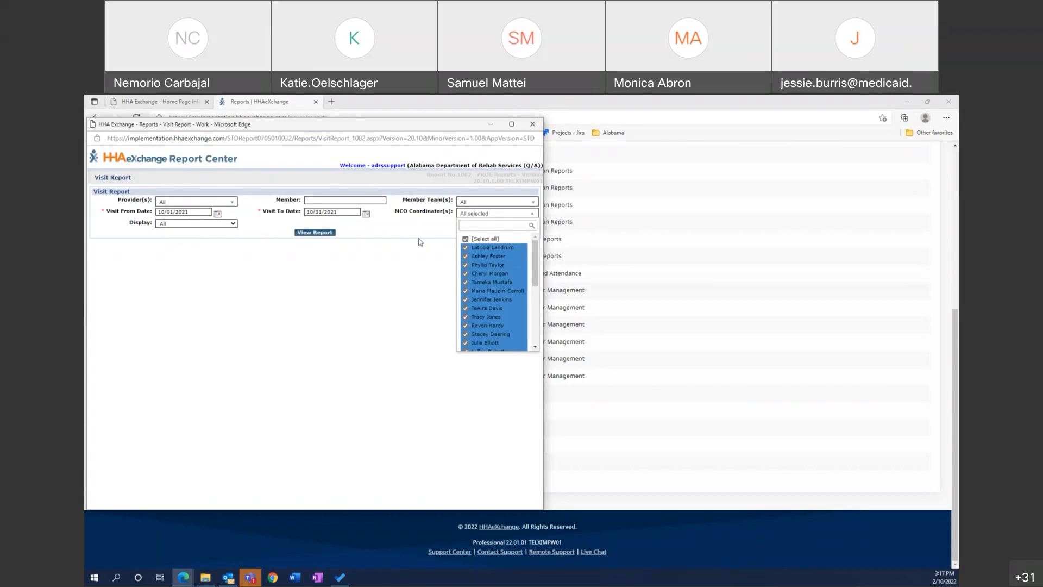
{"action": "left_click", "coordinate": [420, 241]}
{"action": "left_click_drag", "start_coordinate": [395, 212], "coordinate": [463, 219]}
{"action": "left_click", "coordinate": [473, 218]}
{"action": "left_click", "coordinate": [283, 212]}
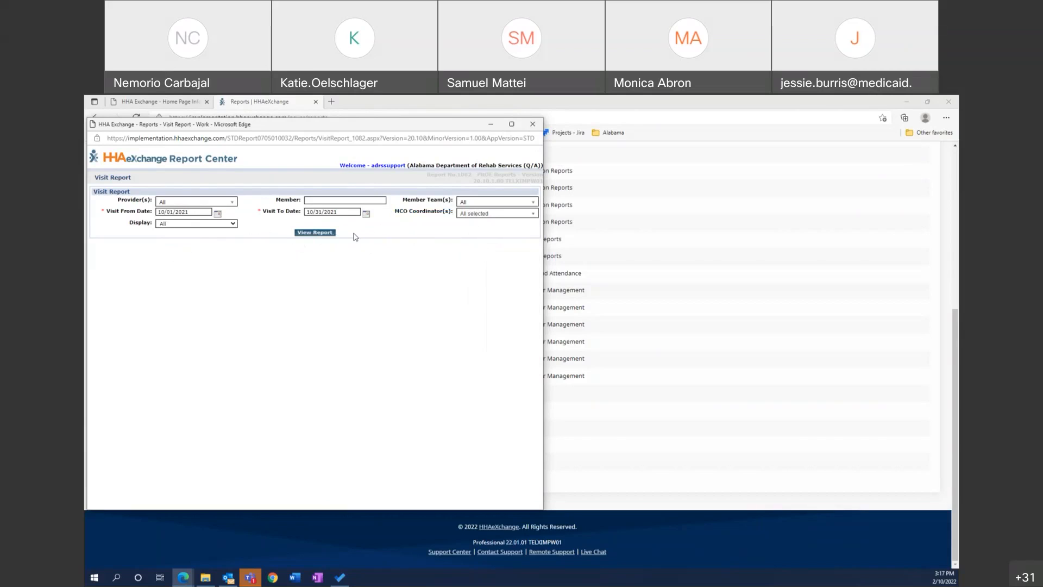
{"action": "left_click", "coordinate": [322, 233]}
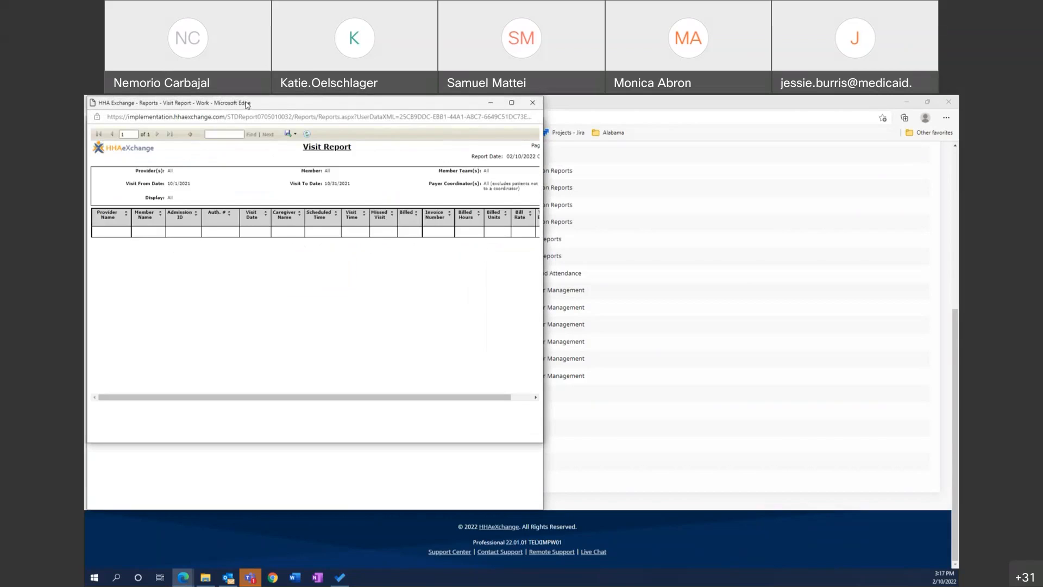
{"action": "left_click_drag", "start_coordinate": [246, 103], "coordinate": [241, 136]}
{"action": "left_click_drag", "start_coordinate": [390, 139], "coordinate": [416, 175]}
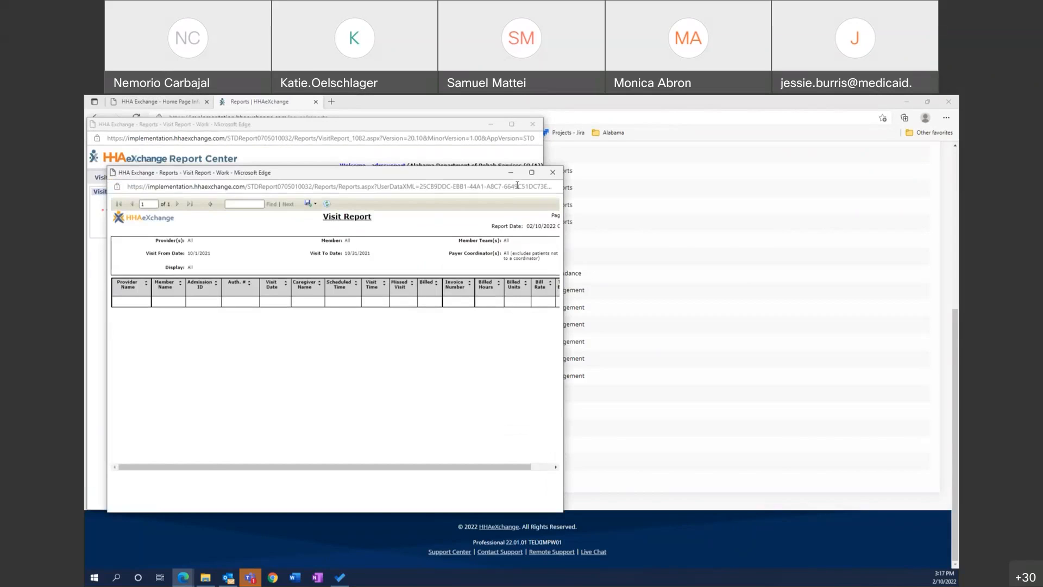
{"action": "left_click", "coordinate": [557, 174]}
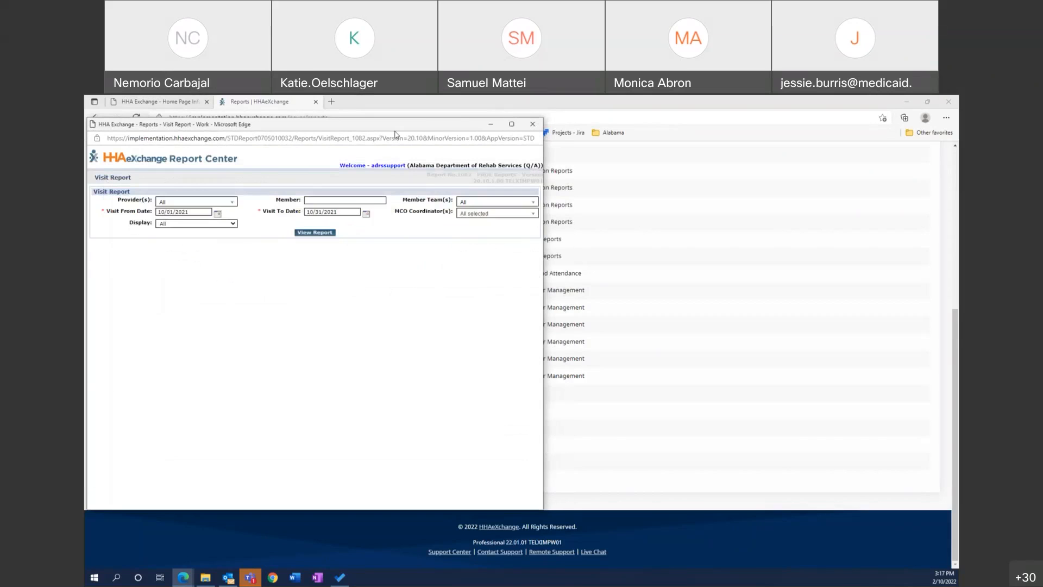
Reopen the Visit Report with fresh filters and set the visit dates from 10/01/2021 to 10/31/2021.
{"action": "left_click_drag", "start_coordinate": [396, 128], "coordinate": [396, 144]}
{"action": "left_click", "coordinate": [533, 141]}
{"action": "left_click", "coordinate": [133, 462]}
{"action": "left_click", "coordinate": [175, 212]}
{"action": "type", "text": "10/01/2021"}
{"action": "key", "text": "Tab"}
{"action": "type", "text": "10"}
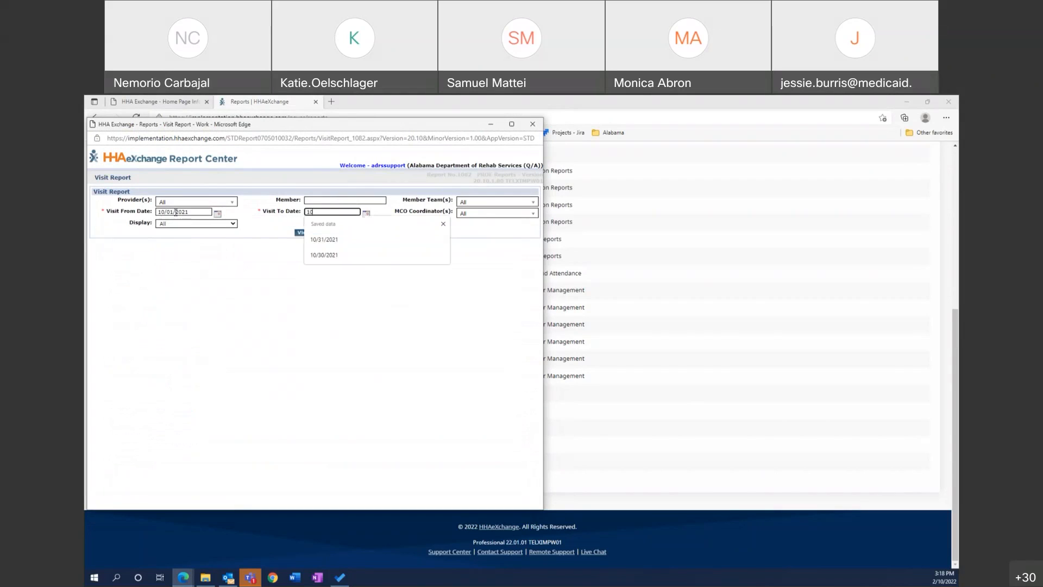
{"action": "type", "text": "/31/2021"}
Run the Visit Report, maximize its result and sort the rows by visit date in ascending order.
{"action": "left_click", "coordinate": [308, 234]}
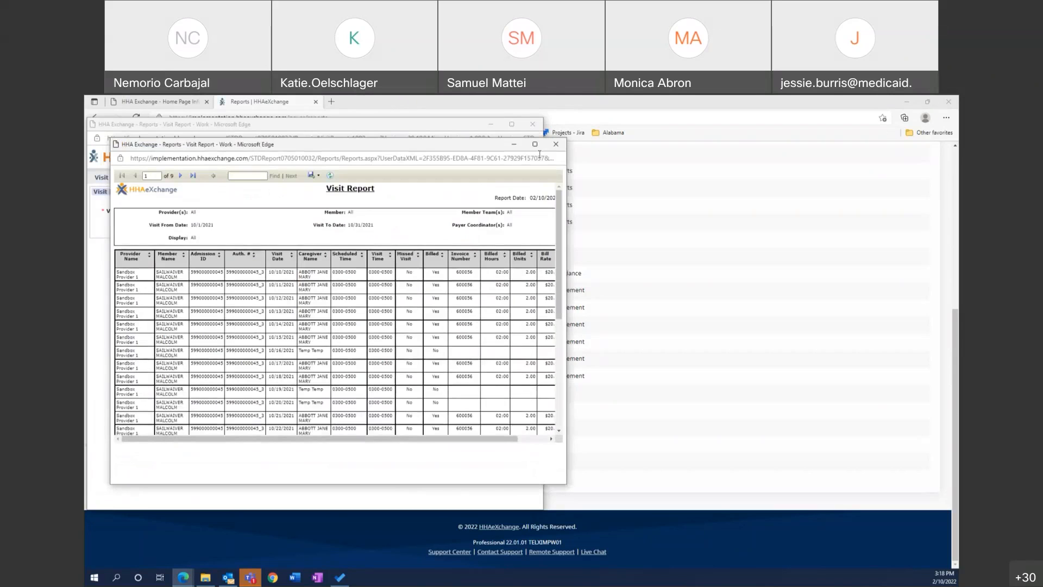
{"action": "left_click", "coordinate": [535, 144]}
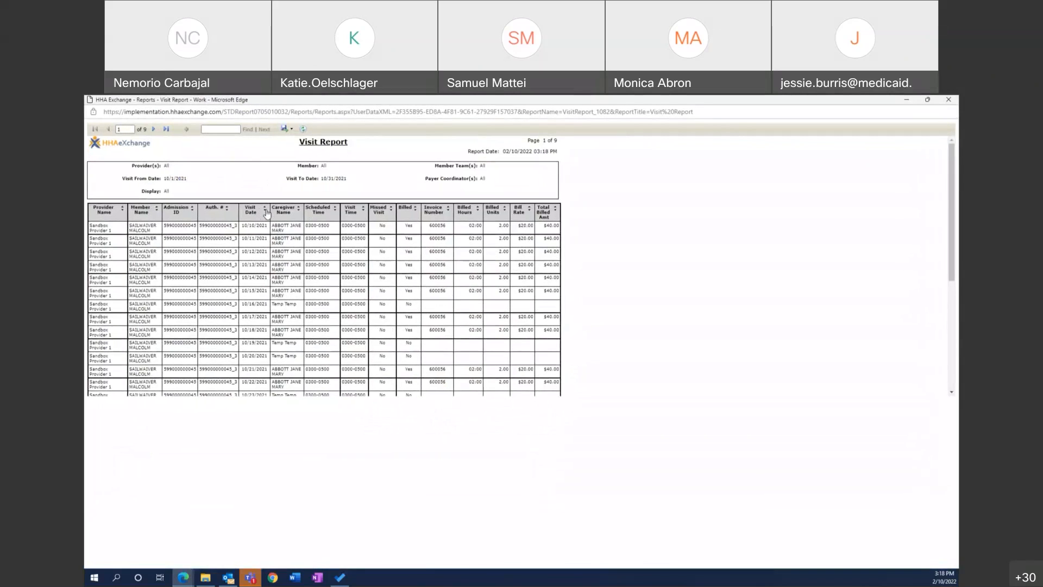
{"action": "left_click", "coordinate": [265, 210]}
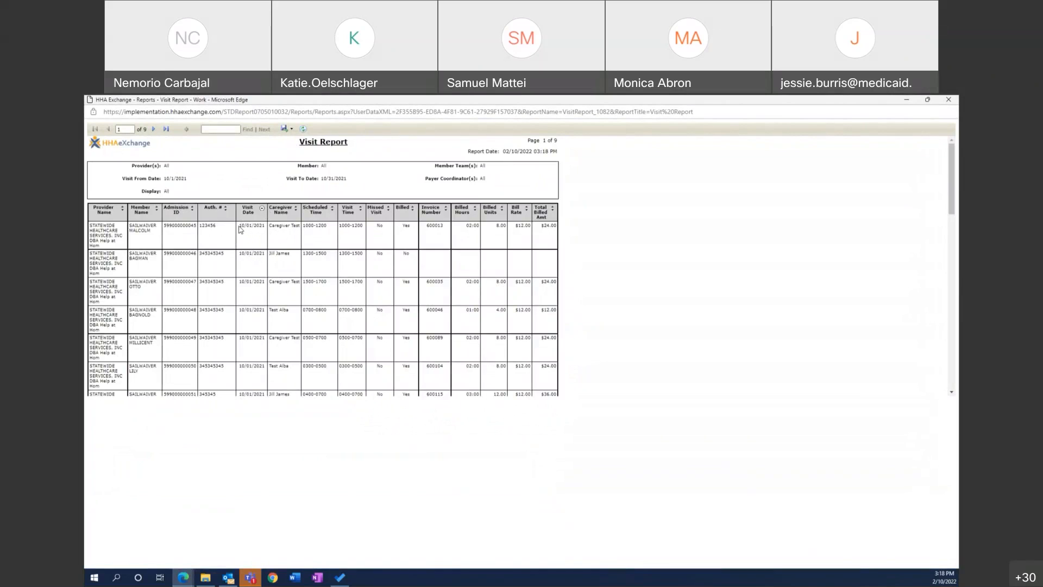
Sort the Visit Report rows by member name, review the visit dates and close the result.
{"action": "left_click_drag", "start_coordinate": [239, 228], "coordinate": [255, 230]}
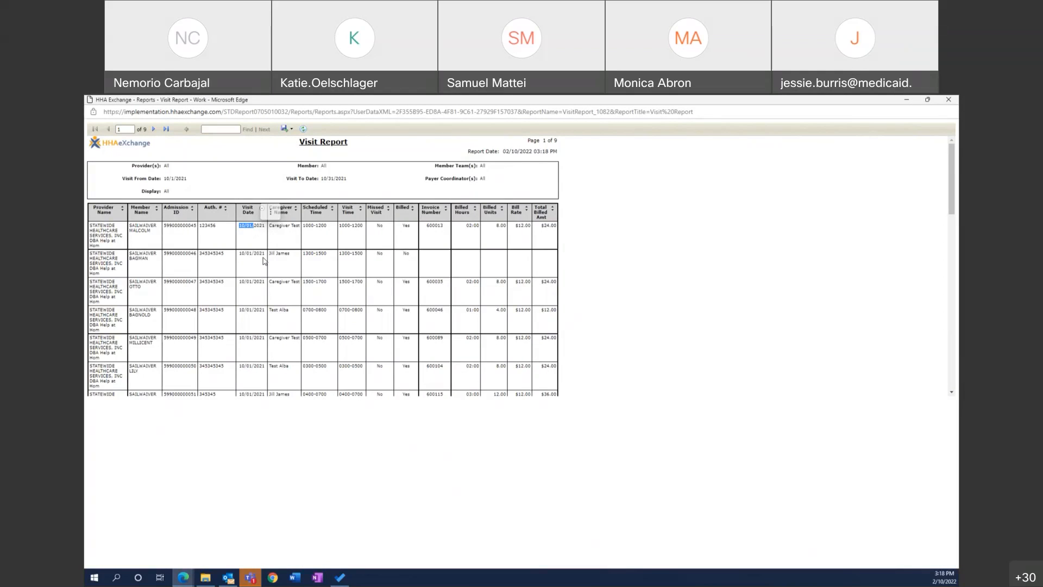
{"action": "left_click", "coordinate": [156, 209]}
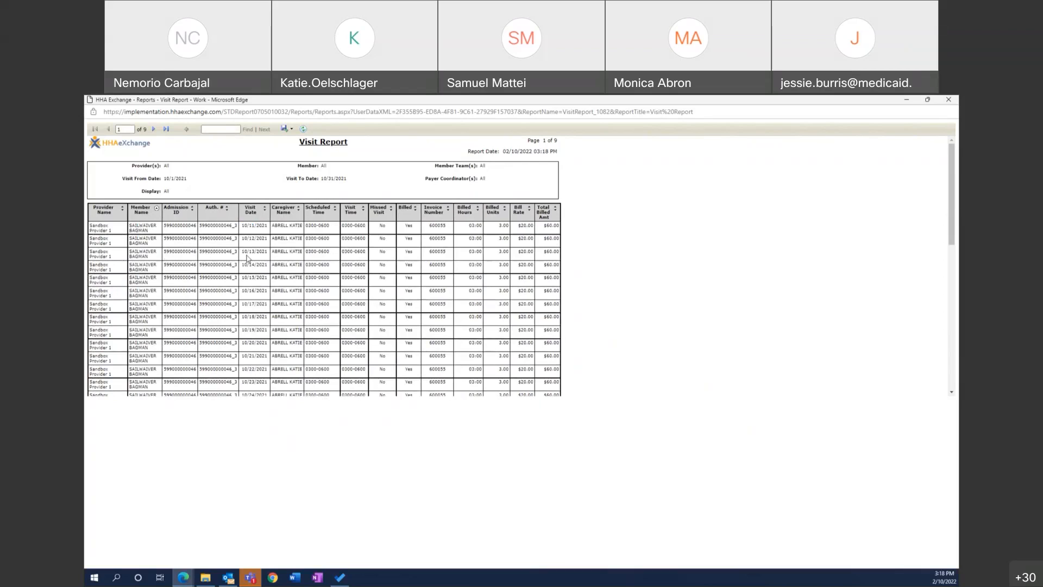
{"action": "left_click_drag", "start_coordinate": [250, 207], "coordinate": [250, 217]}
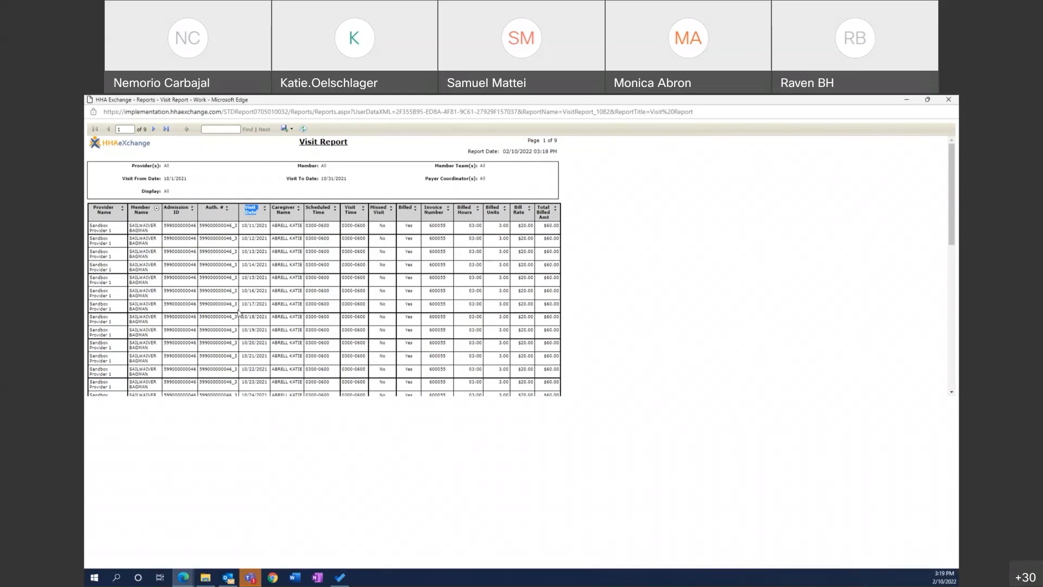
{"action": "left_click", "coordinate": [257, 164]}
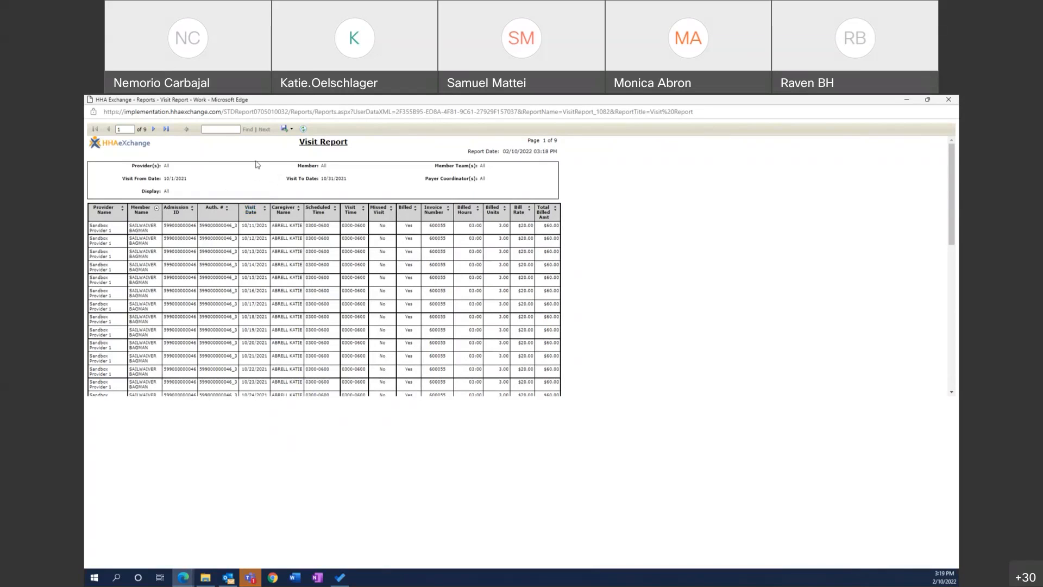
{"action": "left_click", "coordinate": [949, 102]}
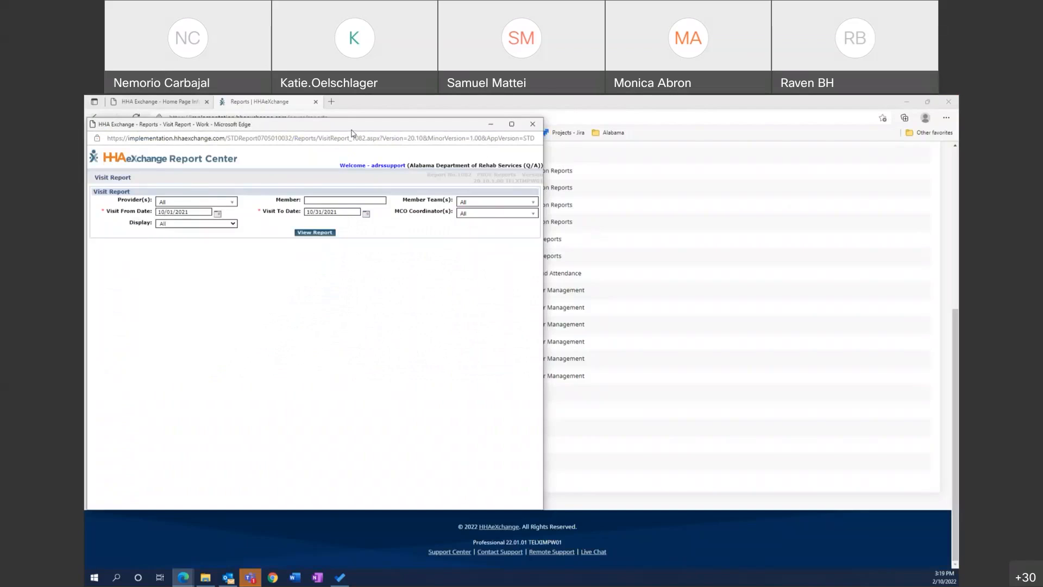
Reopen the Visit Report from the reports list and set the visit dates from 10/01/2021 to 10/31/2021.
{"action": "left_click", "coordinate": [550, 171]}
{"action": "scroll", "coordinate": [389, 377], "scroll_direction": "up", "scroll_amount": 5}
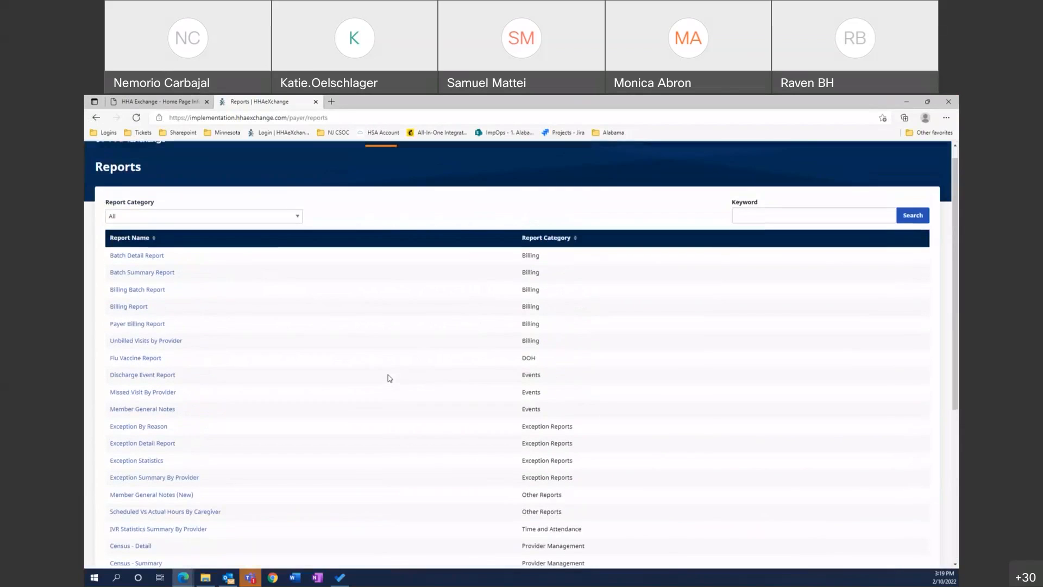
{"action": "scroll", "coordinate": [363, 340], "scroll_direction": "up", "scroll_amount": 1}
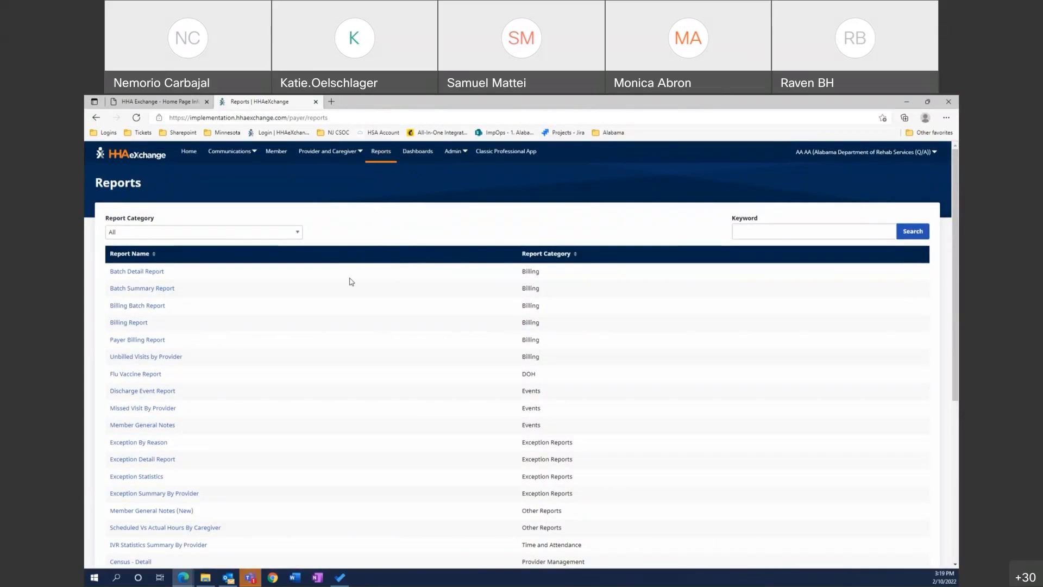
{"action": "scroll", "coordinate": [351, 281], "scroll_direction": "down", "scroll_amount": 5}
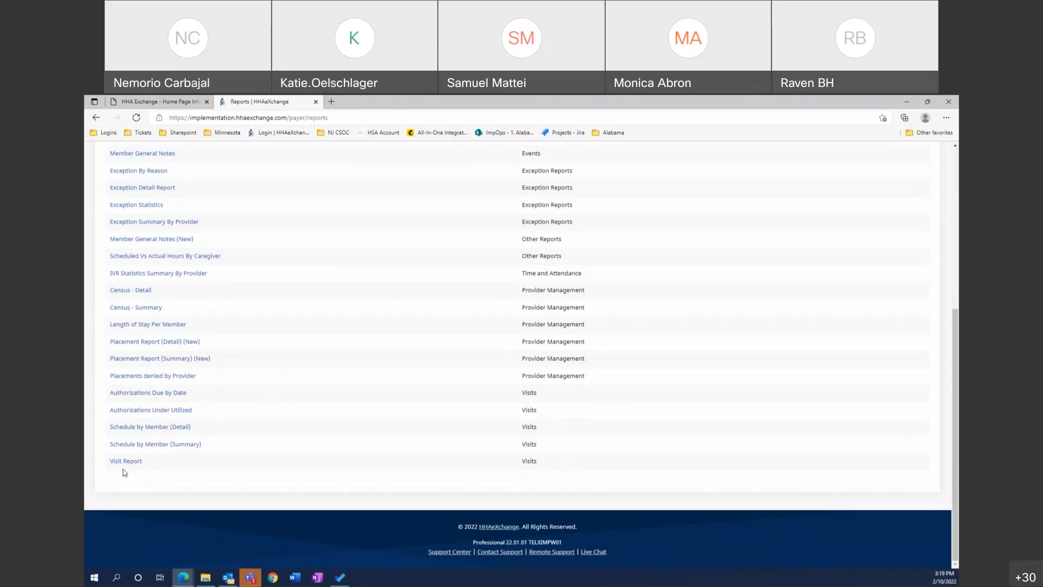
{"action": "left_click", "coordinate": [130, 466]}
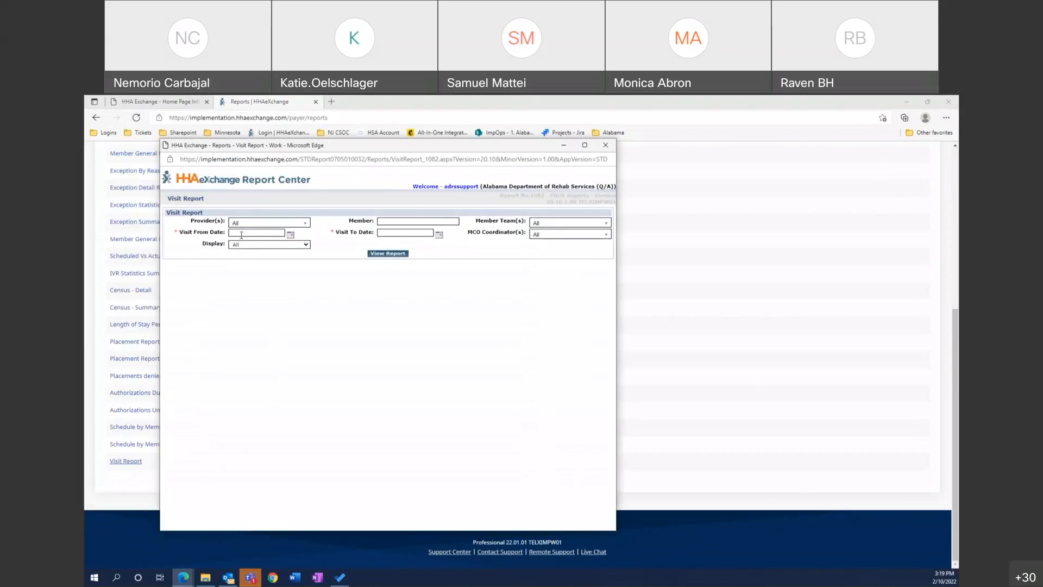
{"action": "left_click", "coordinate": [241, 235]}
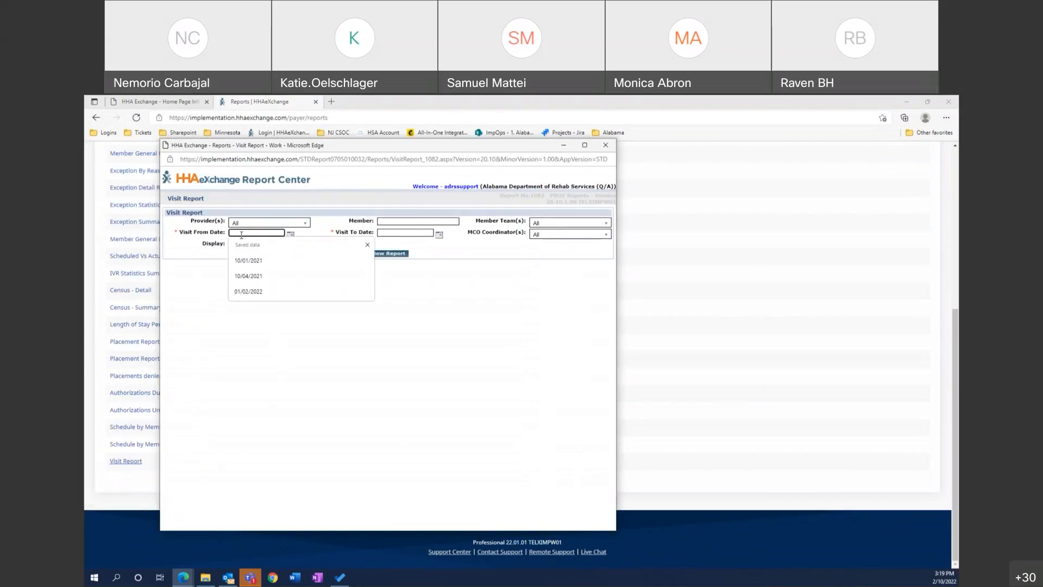
{"action": "type", "text": "1"}
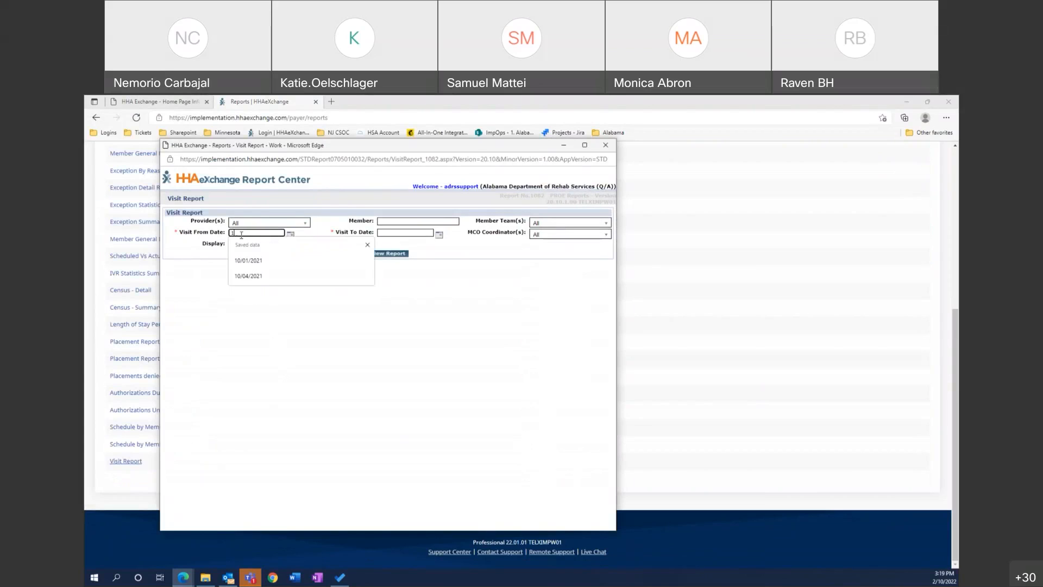
{"action": "type", "text": "0/01/2021"}
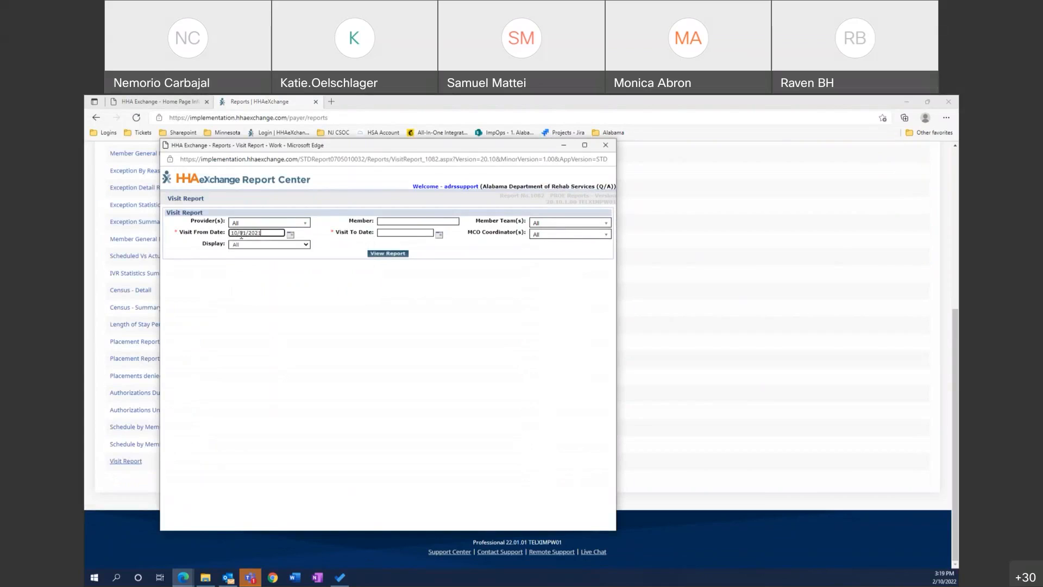
{"action": "key", "text": "Tab"}
{"action": "type", "text": "10"}
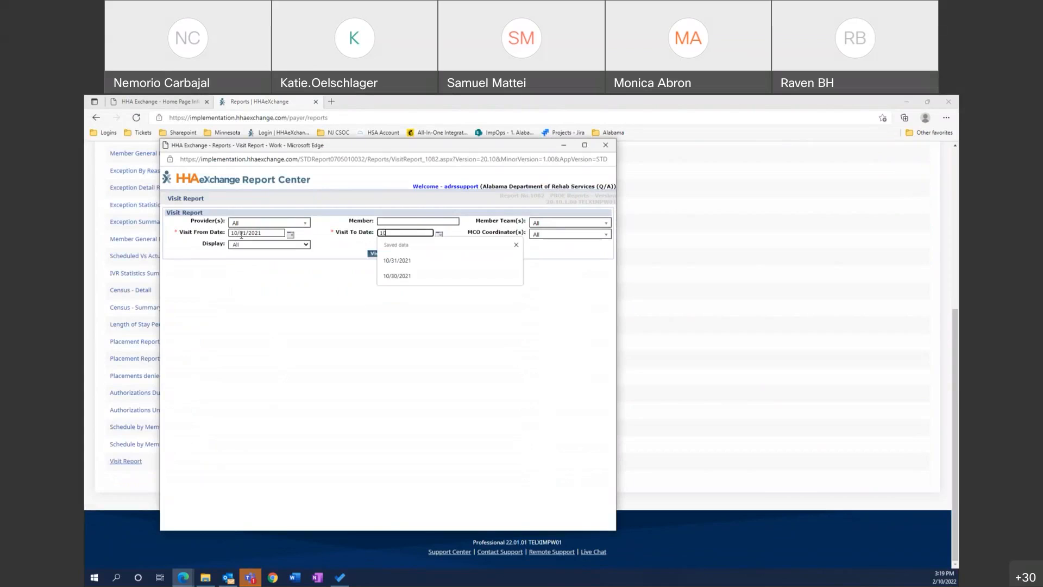
{"action": "type", "text": "/31/2021"}
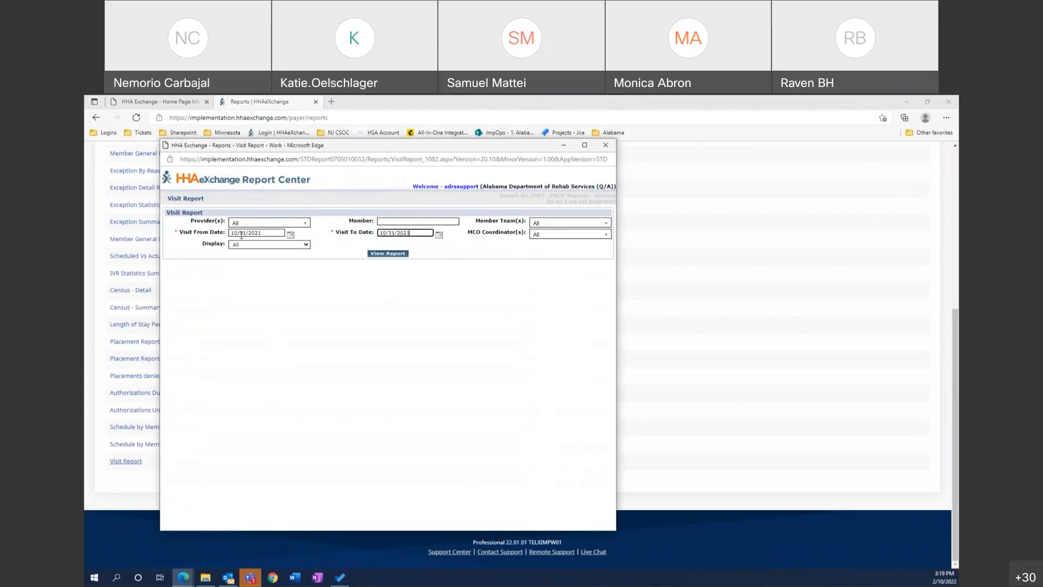
Run the Visit Report for all members, sort it by member name, review the visit dates and close the result.
{"action": "left_click", "coordinate": [389, 253]}
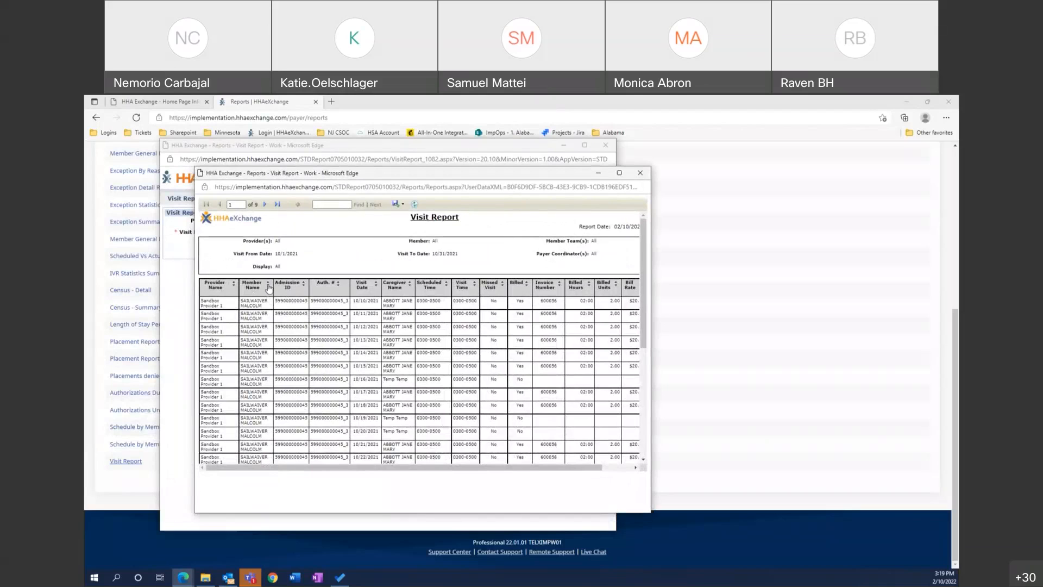
{"action": "left_click", "coordinate": [270, 287]}
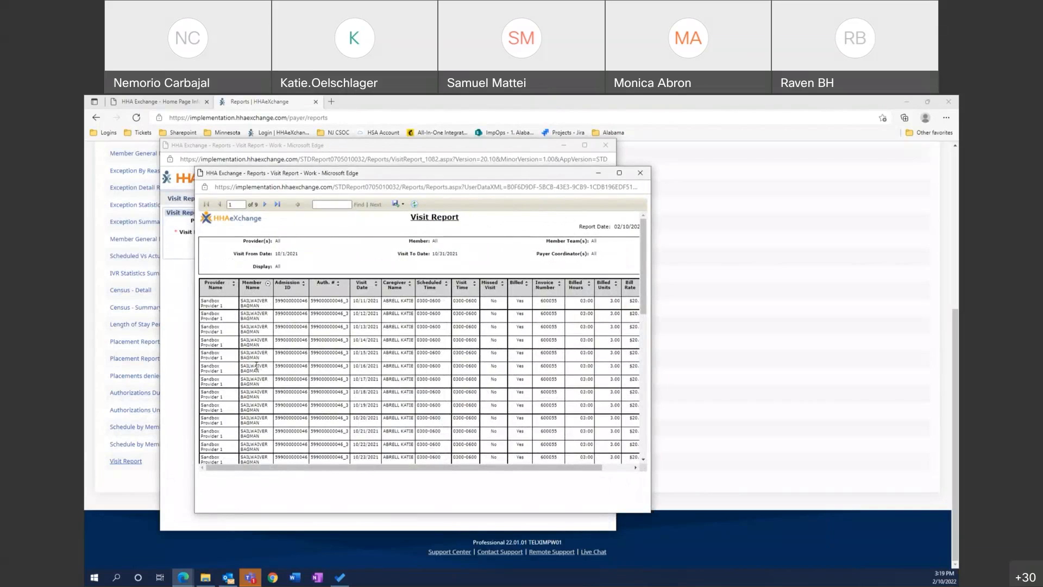
{"action": "scroll", "coordinate": [255, 317], "scroll_direction": "down", "scroll_amount": 1}
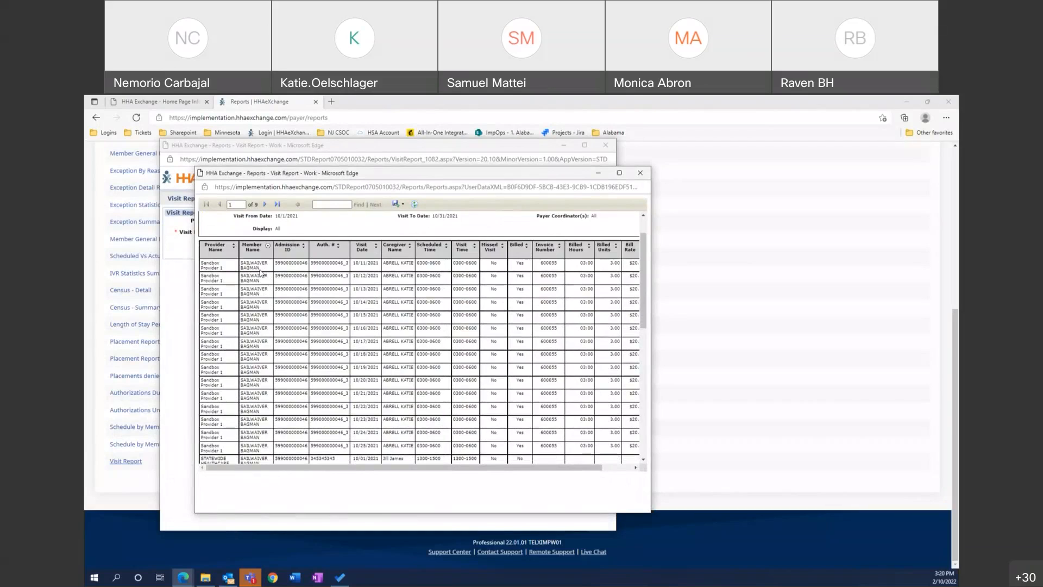
{"action": "left_click_drag", "start_coordinate": [356, 264], "coordinate": [375, 265]}
{"action": "left_click", "coordinate": [641, 178]}
Filter the Visit Report to a single member found by last name, run it and close its result.
{"action": "left_click", "coordinate": [408, 220]}
{"action": "type", "text": "bagman"}
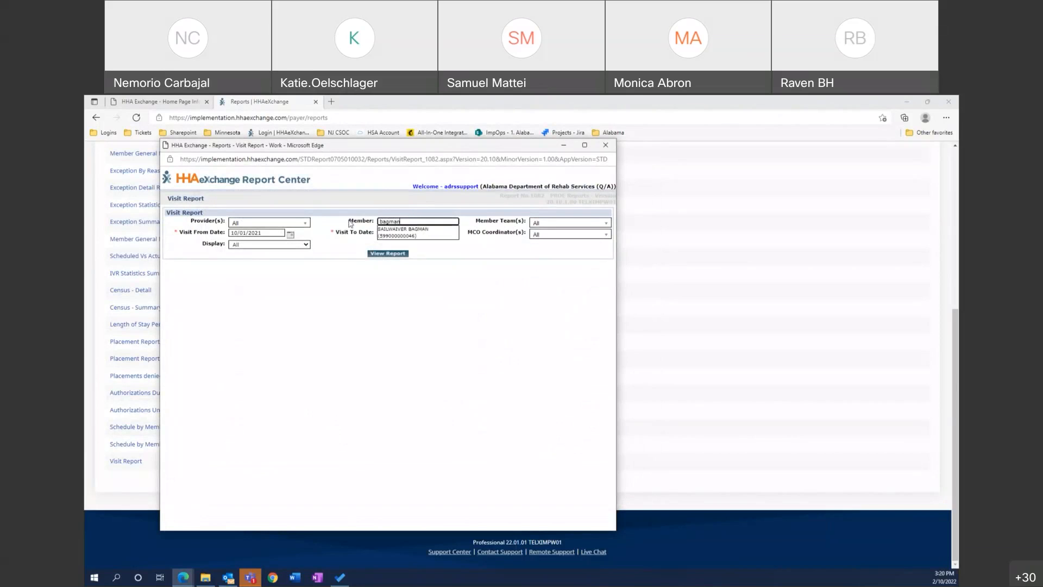
{"action": "left_click", "coordinate": [392, 230]}
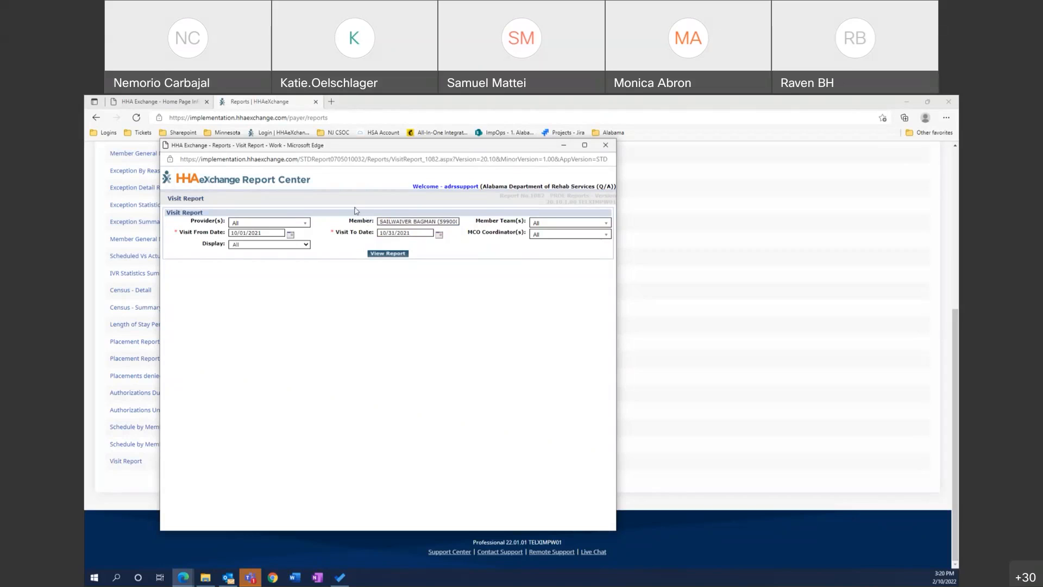
{"action": "left_click", "coordinate": [388, 254]}
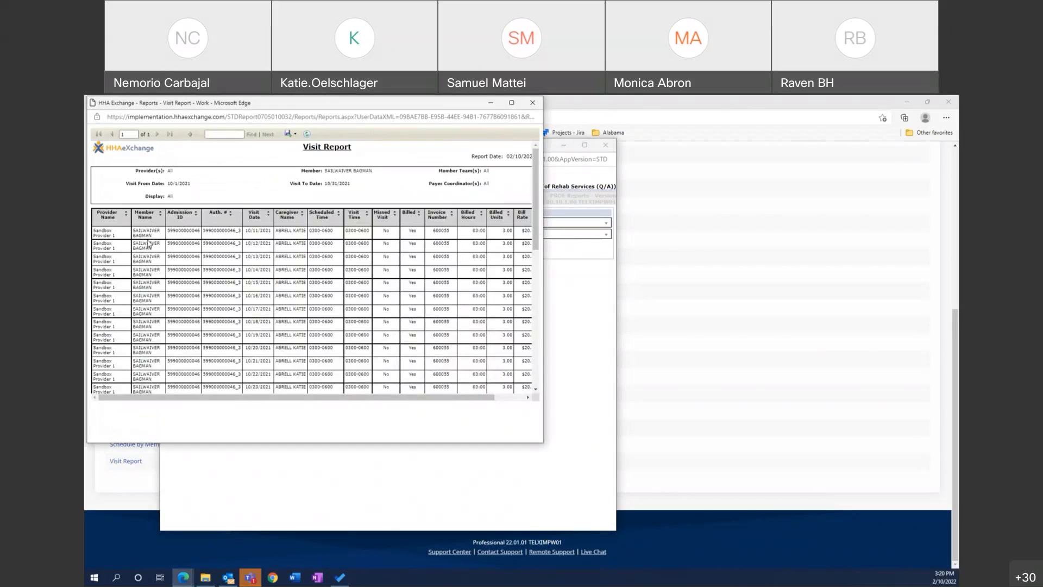
{"action": "left_click_drag", "start_coordinate": [227, 111], "coordinate": [273, 162]}
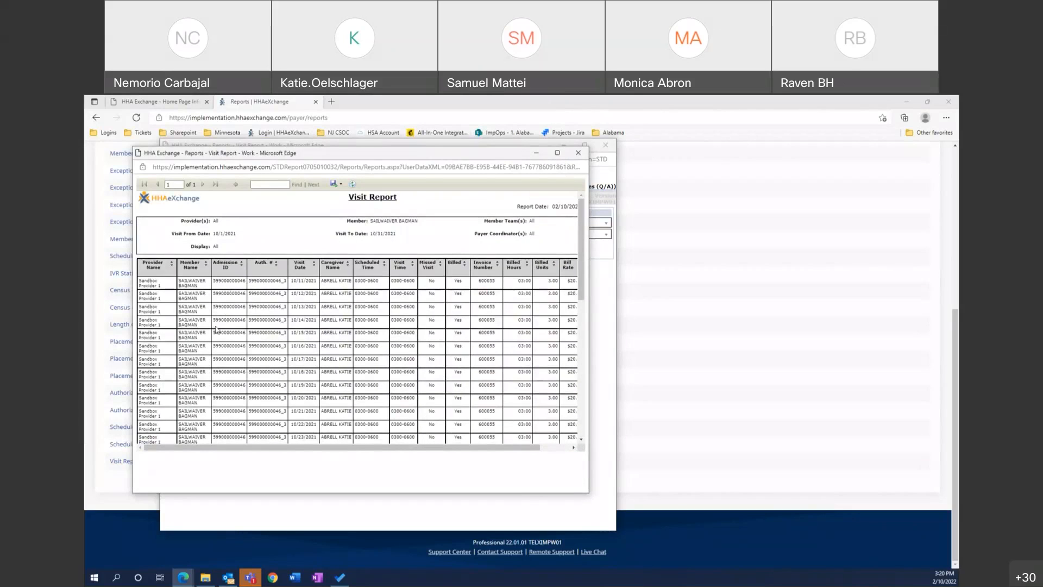
{"action": "left_click", "coordinate": [579, 158]}
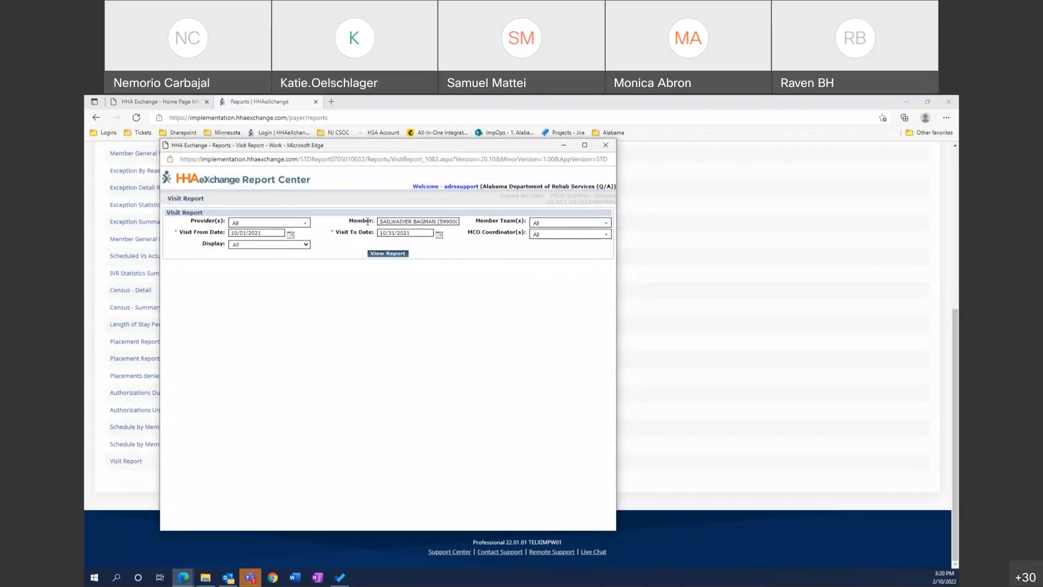
Close the Visit Report filter window and go to the Dashboards page.
{"action": "left_click_drag", "start_coordinate": [347, 222], "coordinate": [373, 226]}
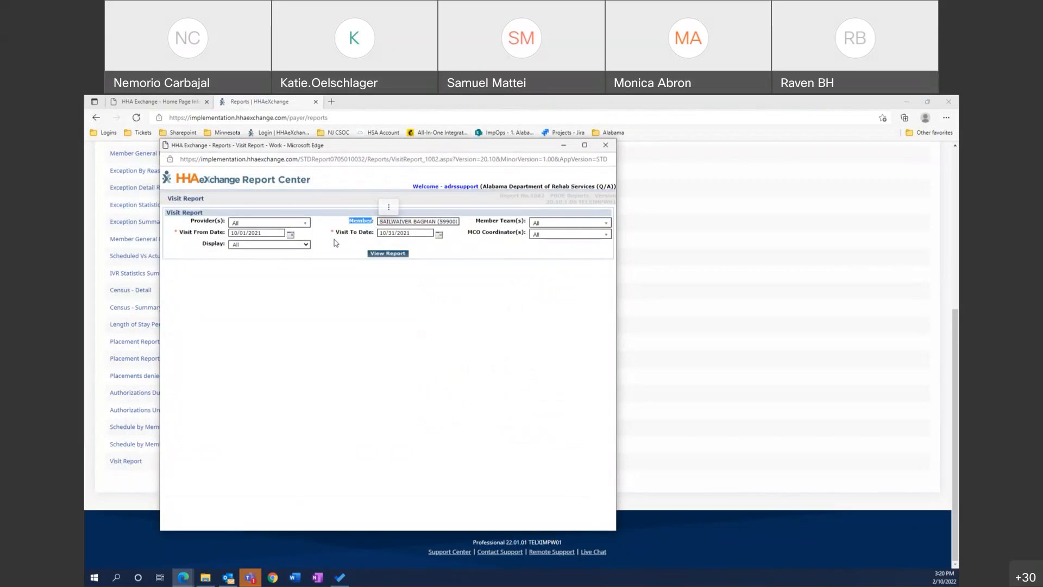
{"action": "left_click", "coordinate": [606, 145]}
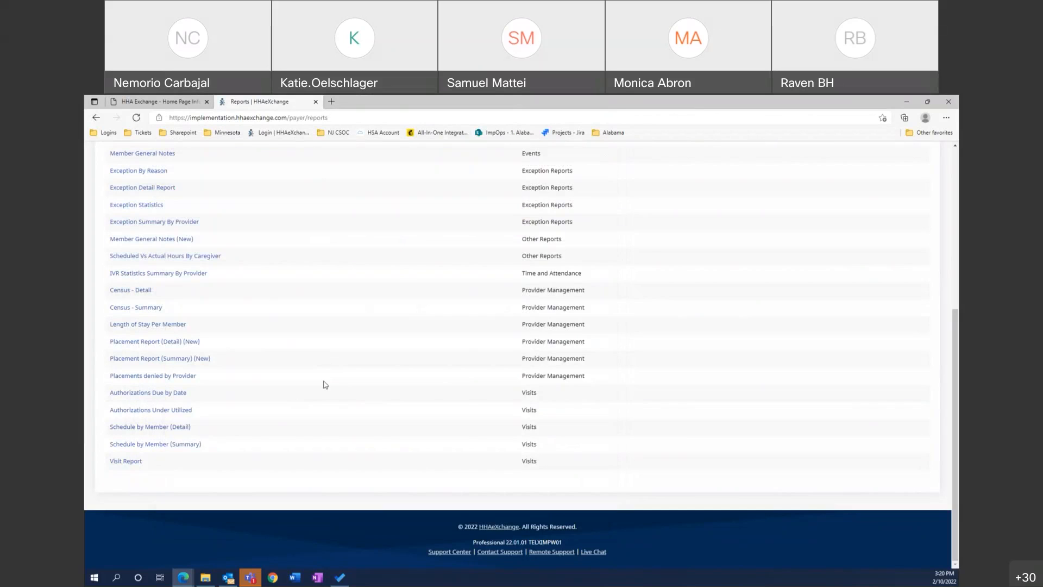
{"action": "scroll", "coordinate": [325, 385], "scroll_direction": "up", "scroll_amount": 5}
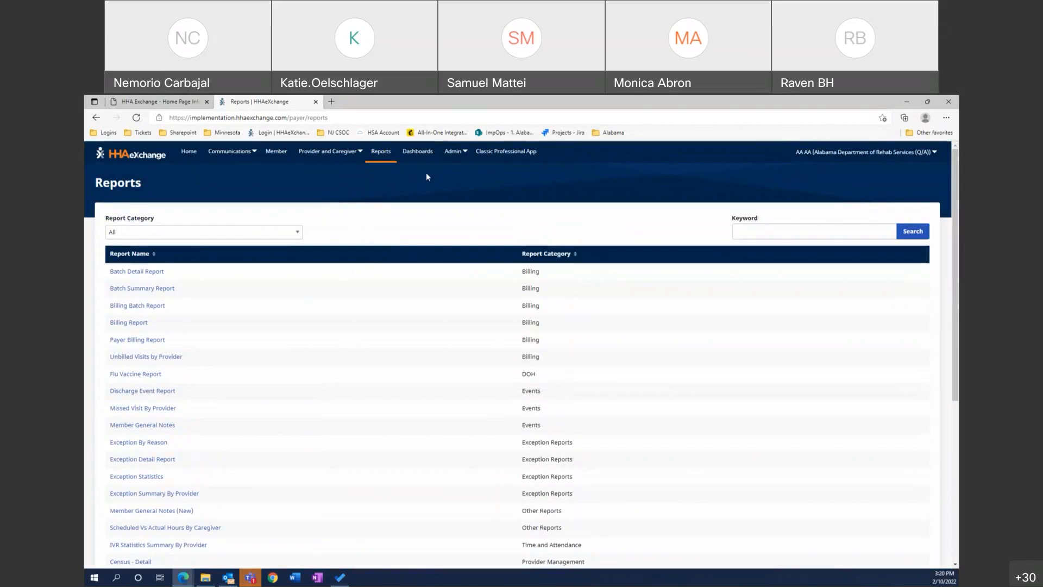
{"action": "left_click", "coordinate": [420, 154]}
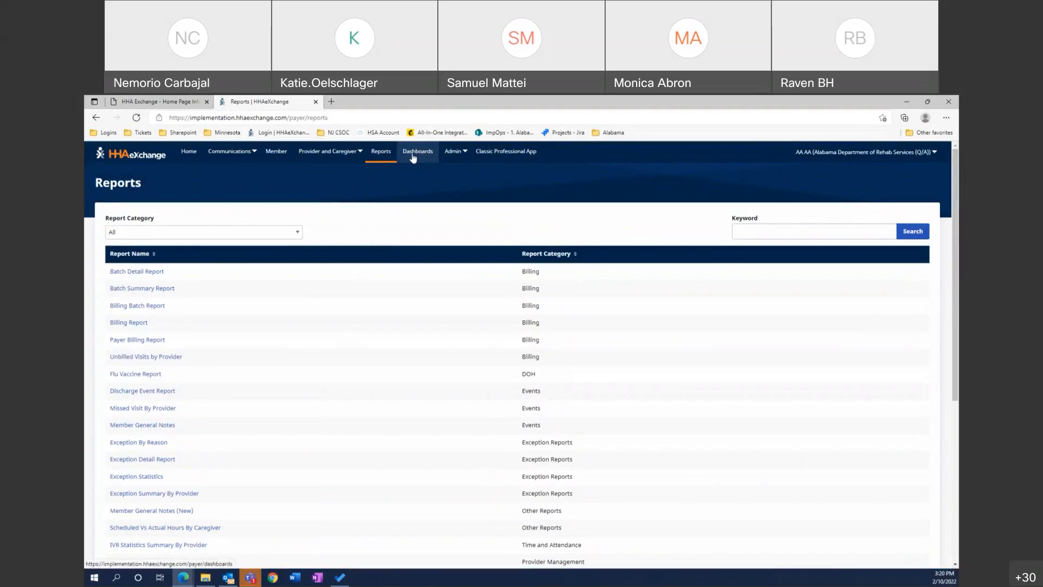
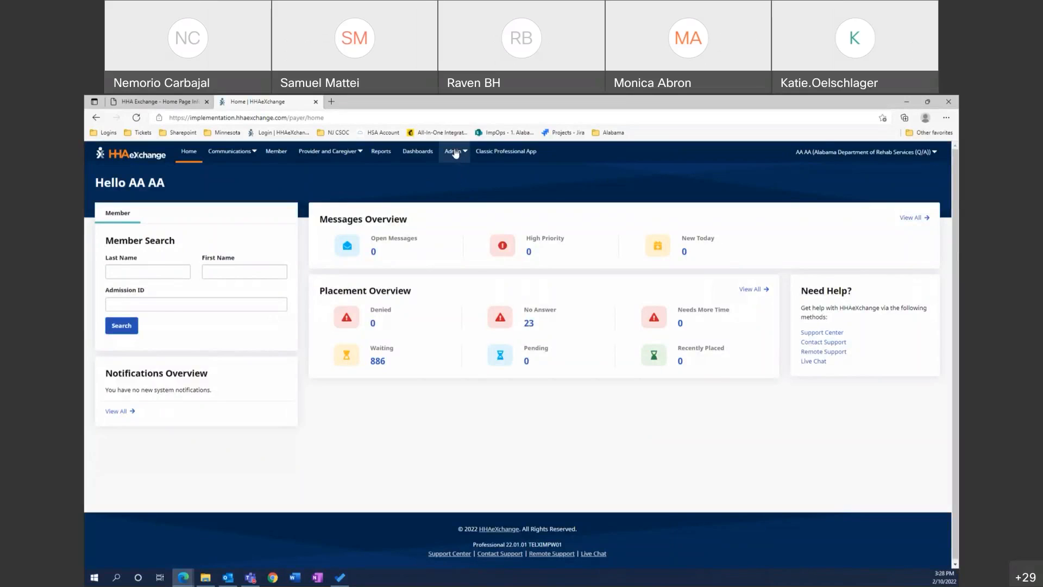
Open User Management and search without any criteria to list all users.
{"action": "left_click", "coordinate": [455, 153]}
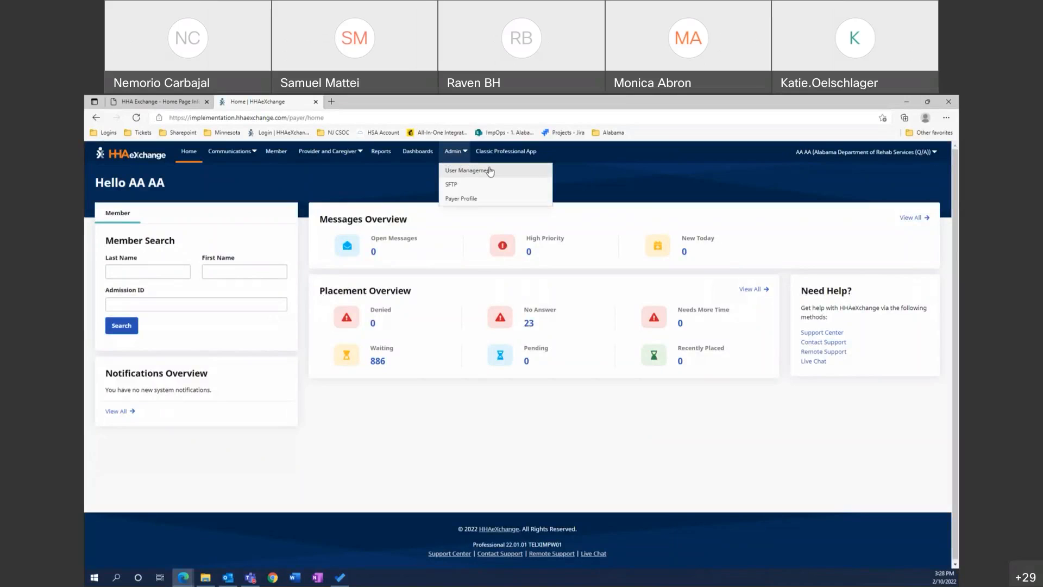
{"action": "left_click", "coordinate": [470, 171]}
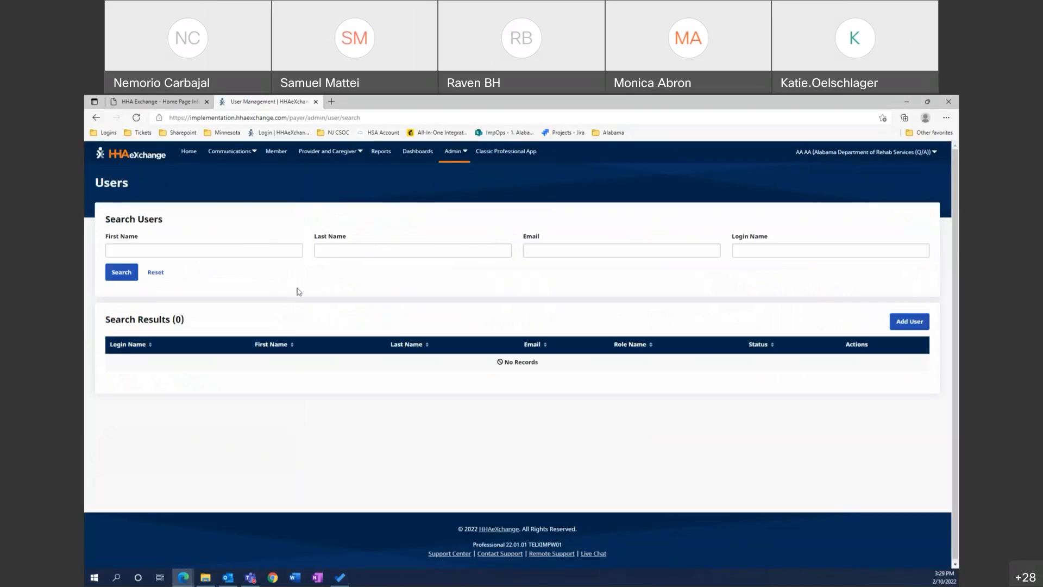
{"action": "left_click", "coordinate": [122, 273]}
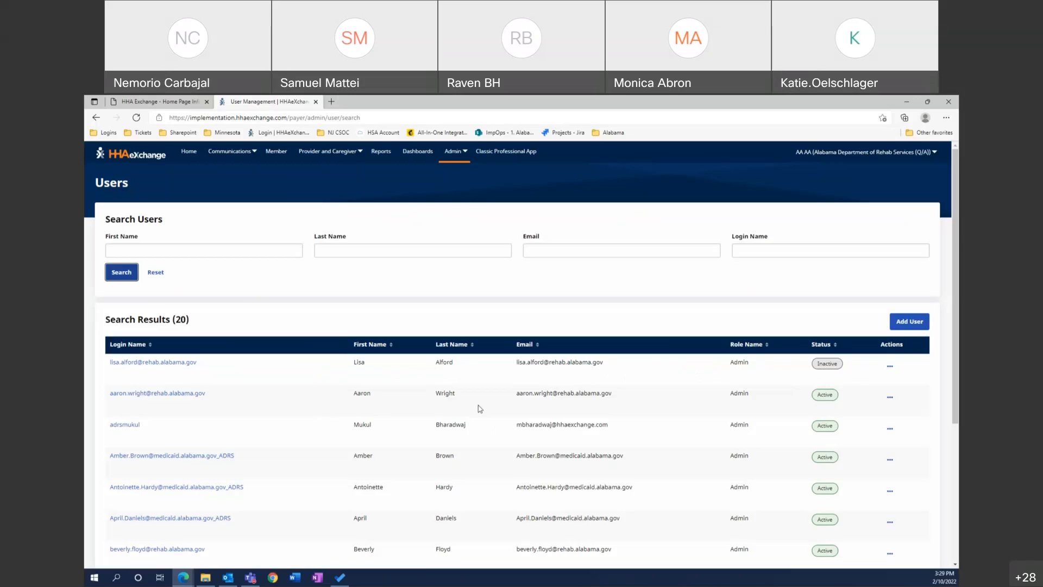
Open the first active user's account for editing and set its role to Staff.
{"action": "left_click", "coordinate": [890, 399]}
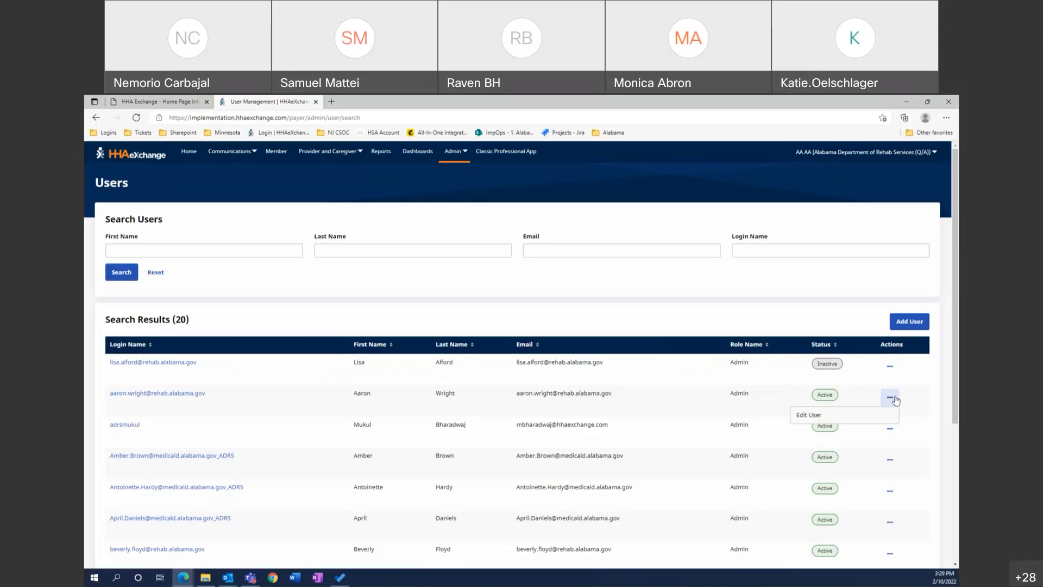
{"action": "left_click", "coordinate": [819, 419]}
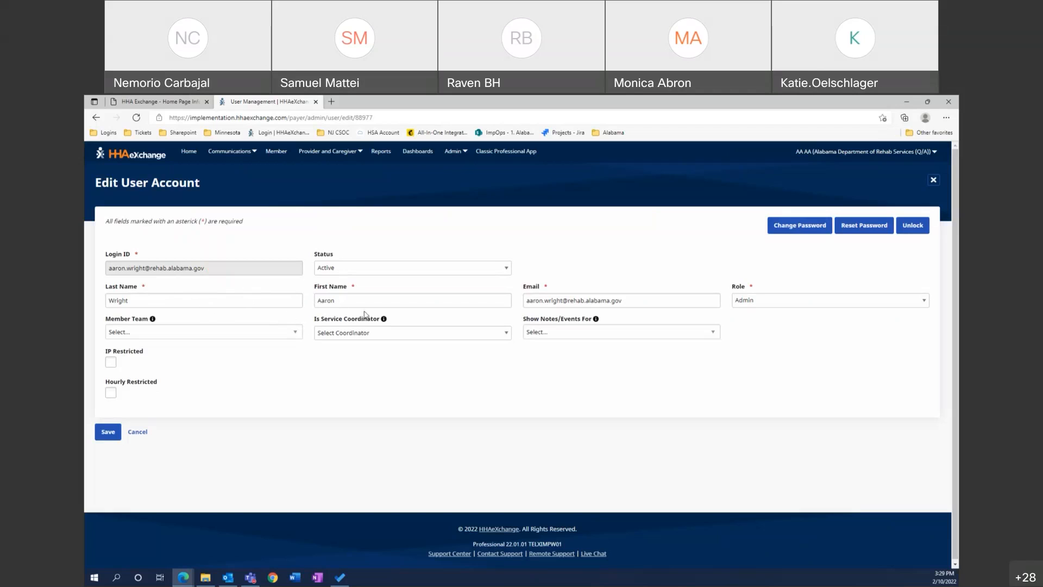
{"action": "left_click", "coordinate": [346, 302]}
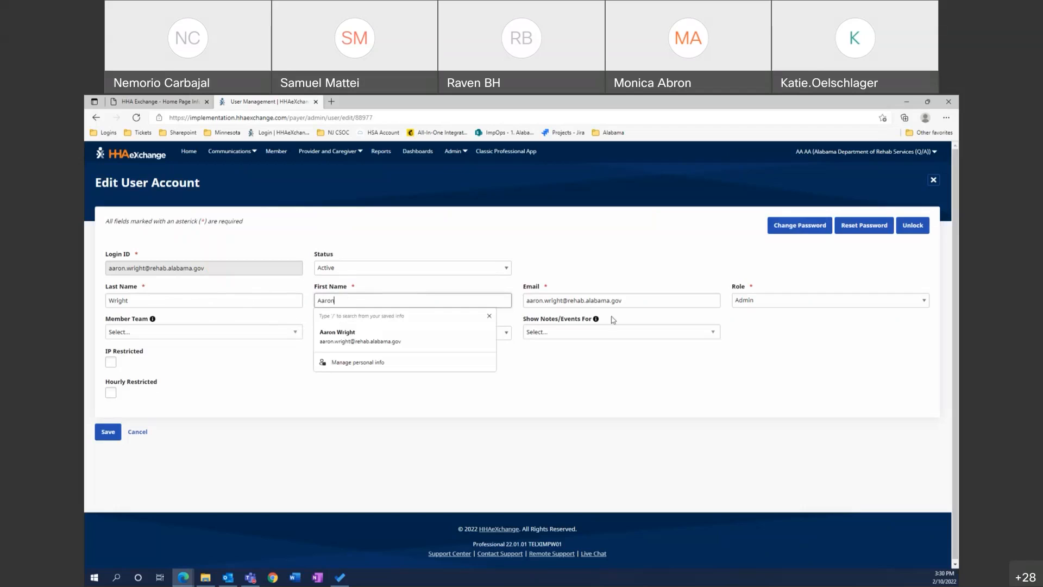
{"action": "left_click", "coordinate": [754, 302]}
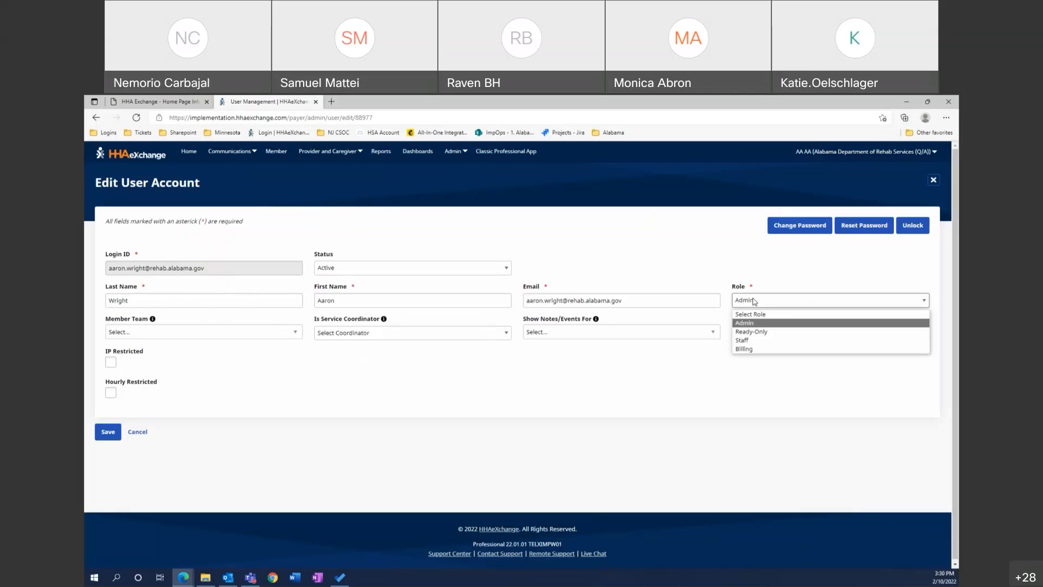
{"action": "left_click", "coordinate": [754, 340]}
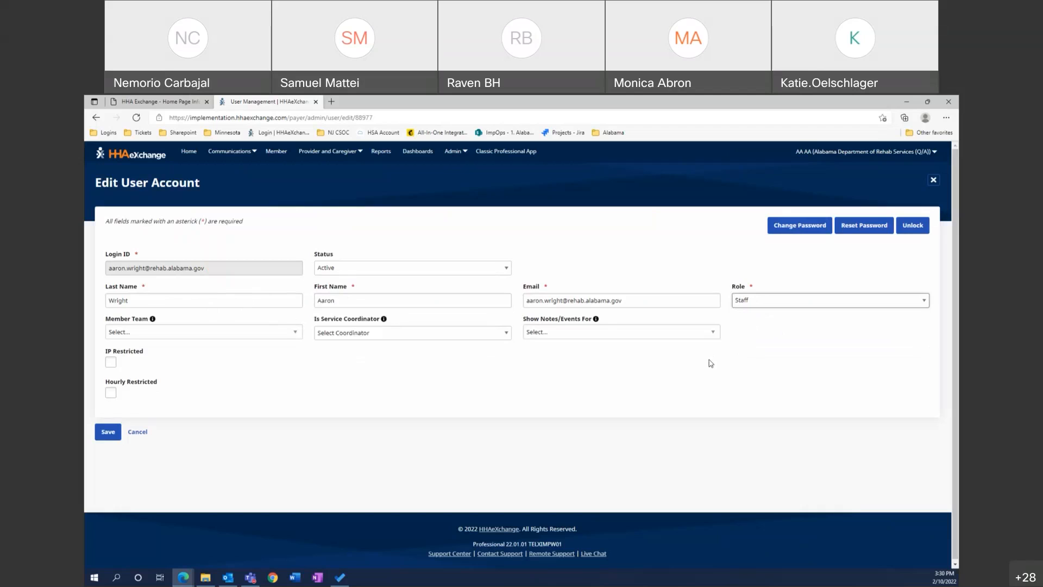
Examine the Member Team choices and the restricted IP address fields, leaving IP Restricted turned off.
{"action": "left_click", "coordinate": [160, 333]}
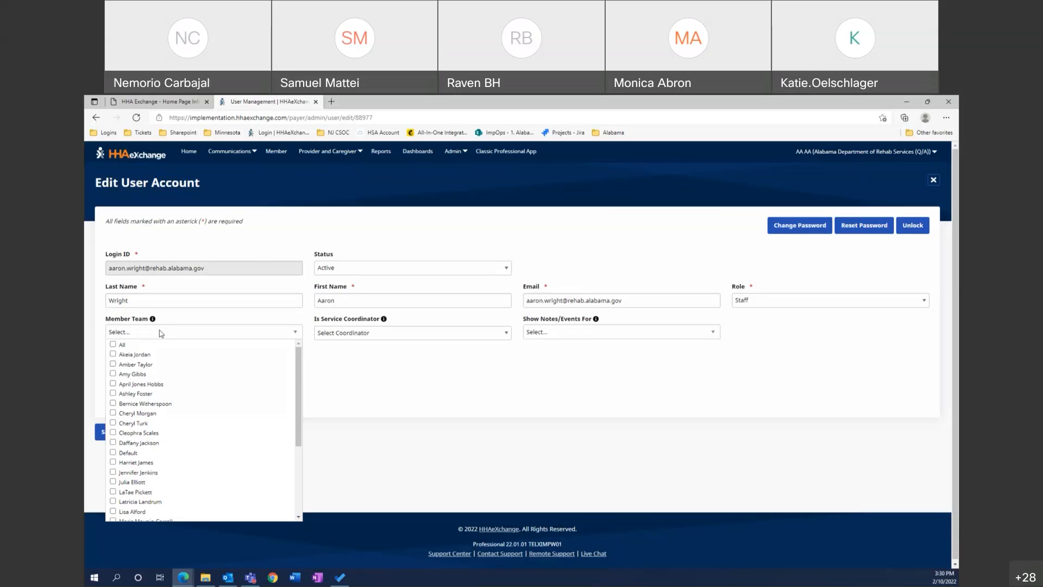
{"action": "left_click", "coordinate": [356, 380]}
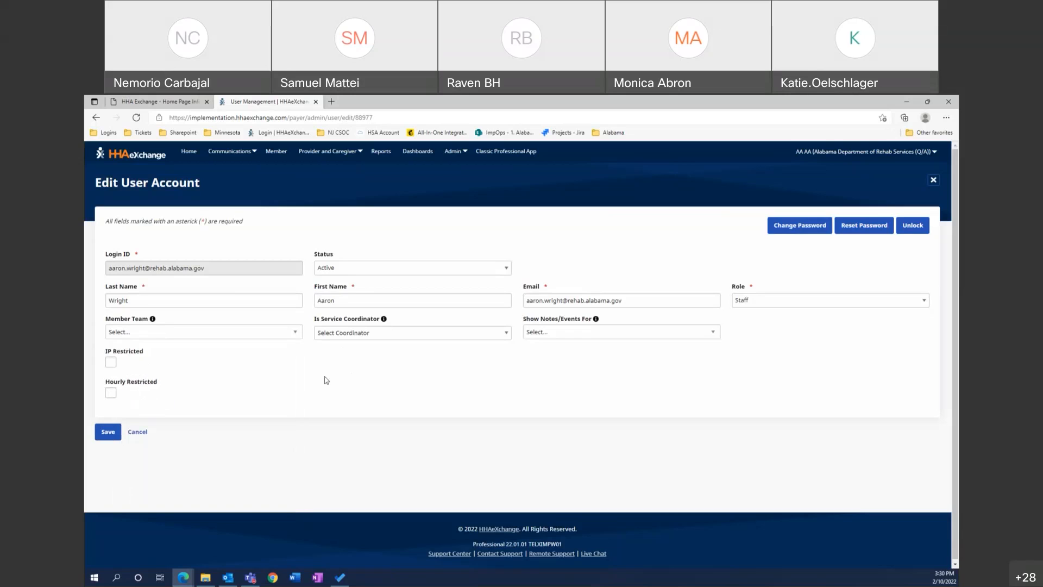
{"action": "left_click", "coordinate": [110, 362]}
{"action": "left_click", "coordinate": [125, 401]}
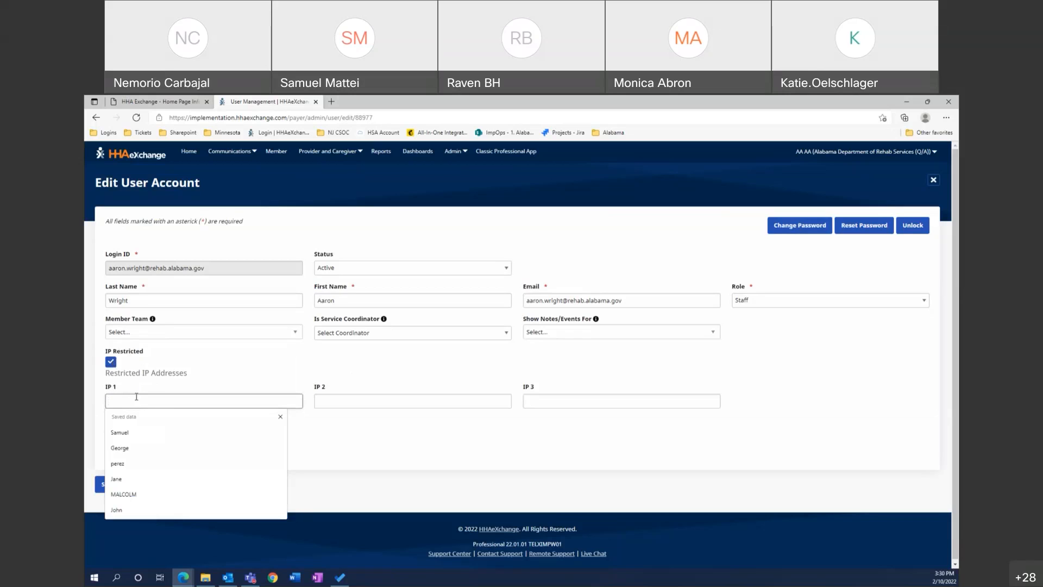
{"action": "left_click", "coordinate": [111, 362]}
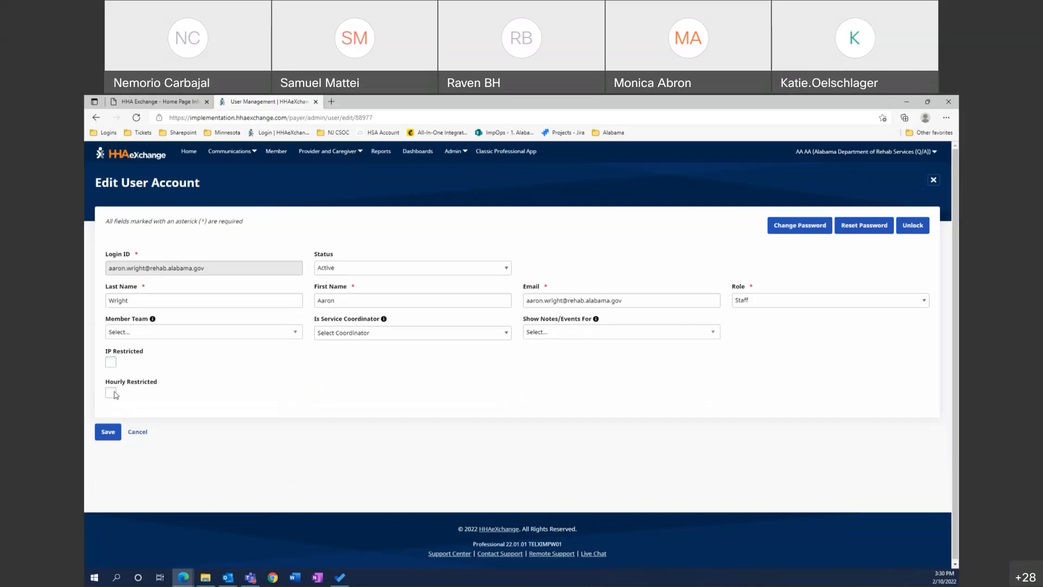
Examine the Hourly Restricted time fields, turn that restriction back off and save the user account.
{"action": "left_click", "coordinate": [111, 392]}
{"action": "scroll", "coordinate": [129, 450], "scroll_direction": "down", "scroll_amount": 1}
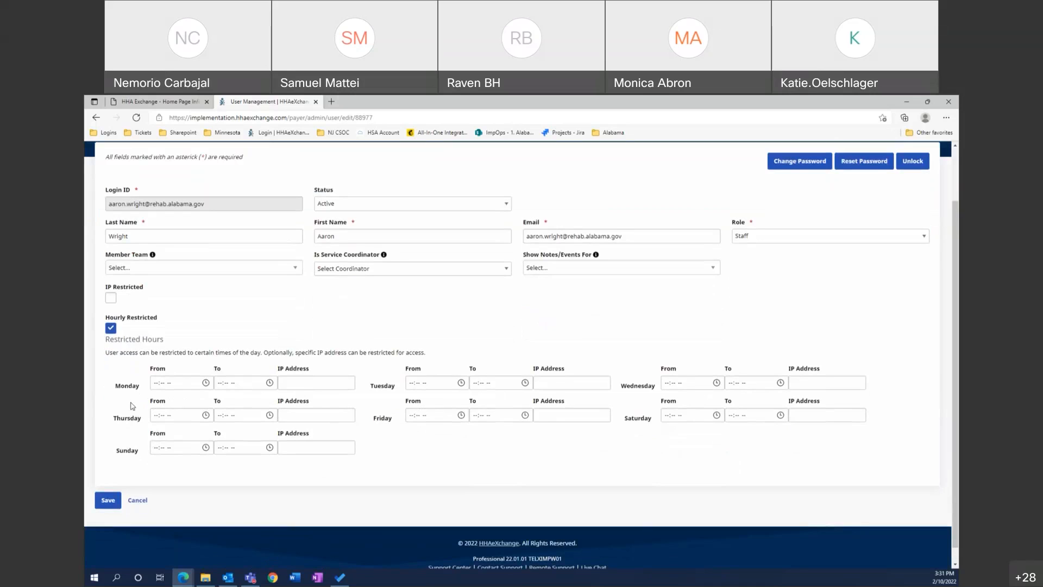
{"action": "left_click", "coordinate": [110, 328]}
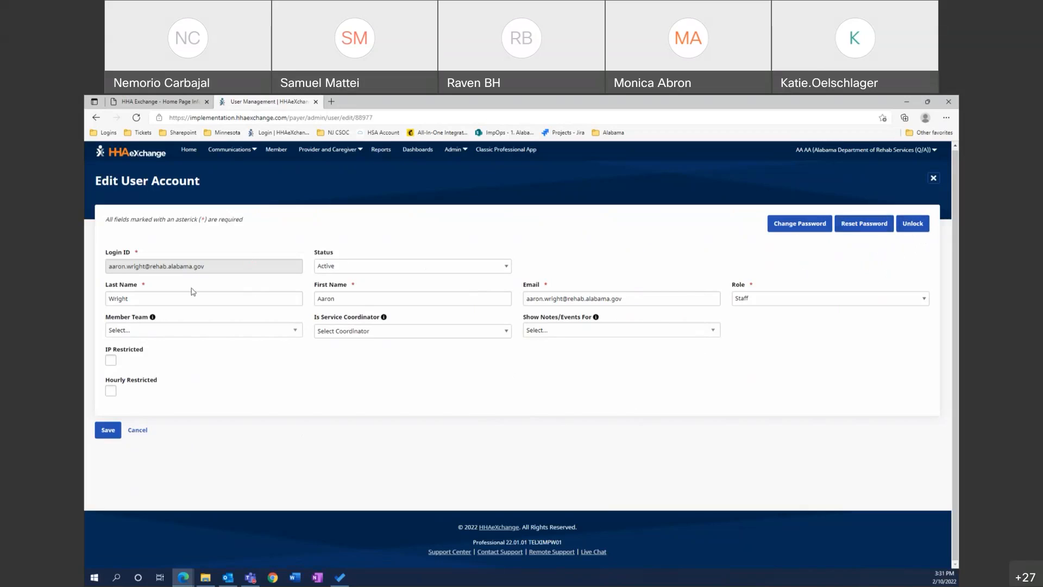
{"action": "left_click", "coordinate": [98, 431]}
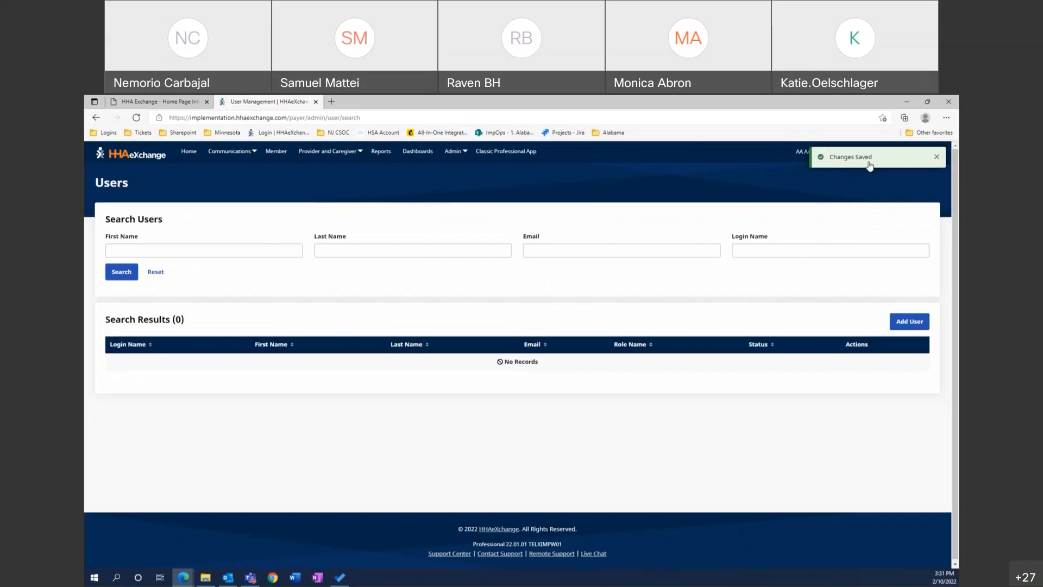
List all users and narrow the search to the edited user's first name.
{"action": "left_click", "coordinate": [120, 276]}
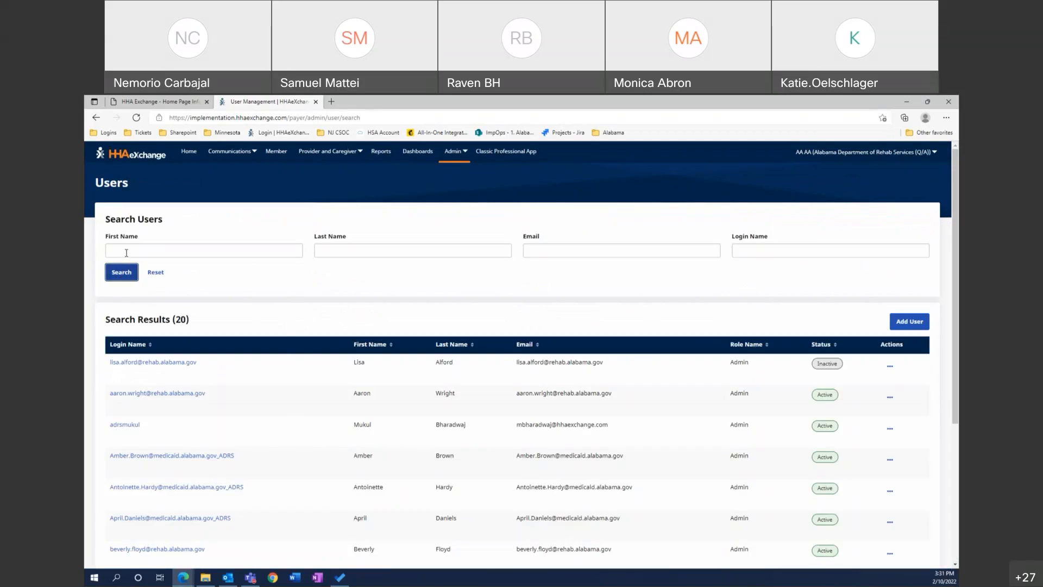
{"action": "left_click", "coordinate": [126, 251]}
{"action": "type", "text": "aaron"}
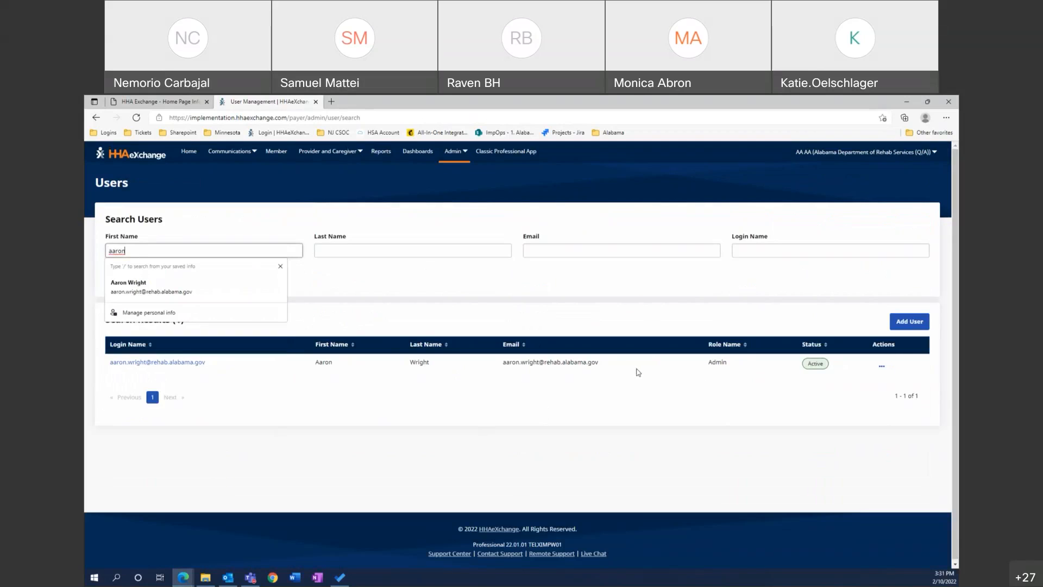
Open the found user's account for editing, set its role to Staff and save it.
{"action": "left_click", "coordinate": [881, 366]}
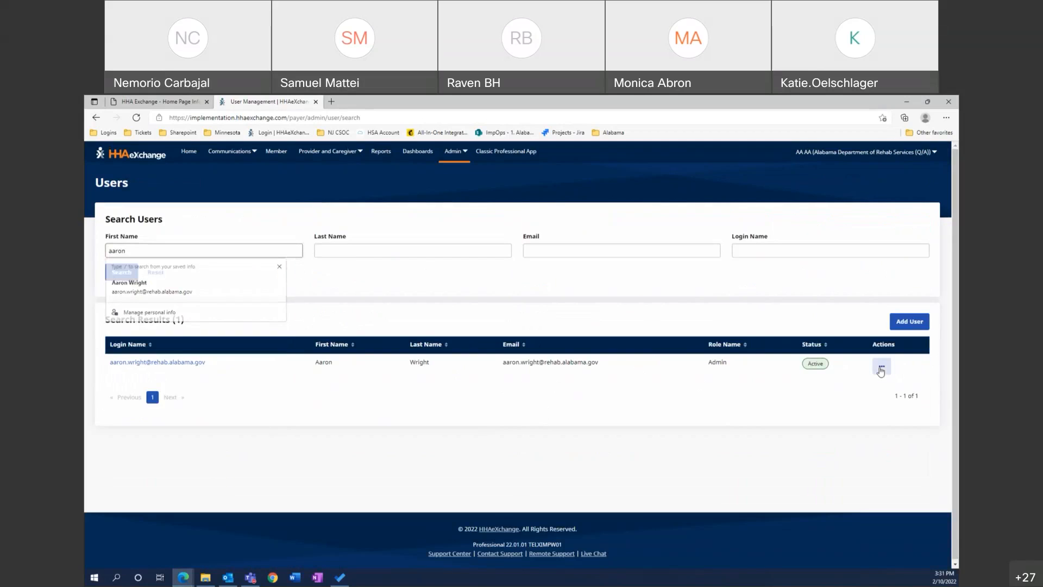
{"action": "left_click", "coordinate": [831, 386]}
{"action": "left_click", "coordinate": [778, 300]}
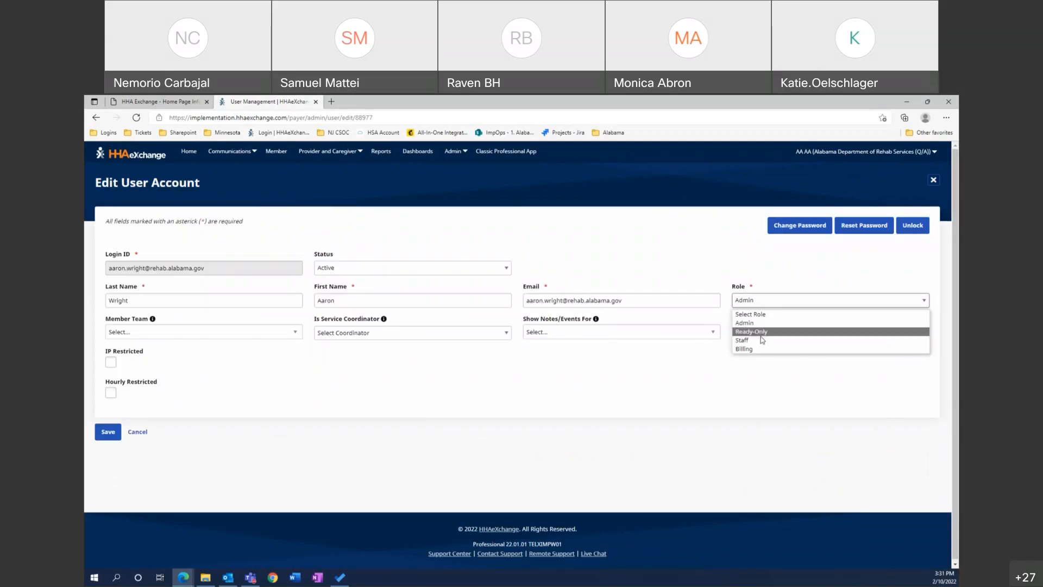
{"action": "left_click", "coordinate": [760, 340]}
{"action": "left_click", "coordinate": [105, 432]}
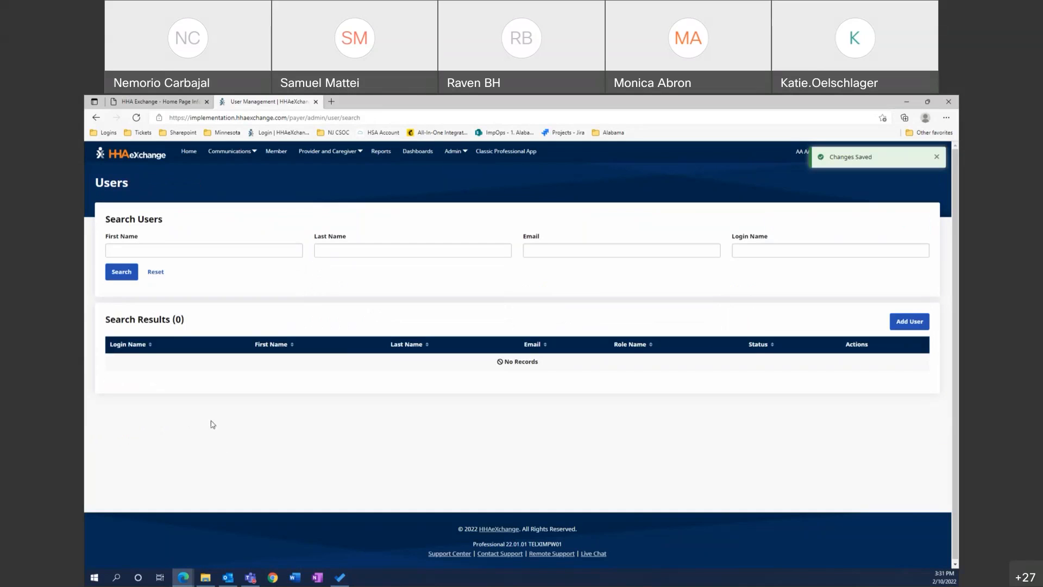
Search the users by the same first name again to check the account's role.
{"action": "left_click", "coordinate": [134, 249]}
{"action": "type", "text": "aaron"}
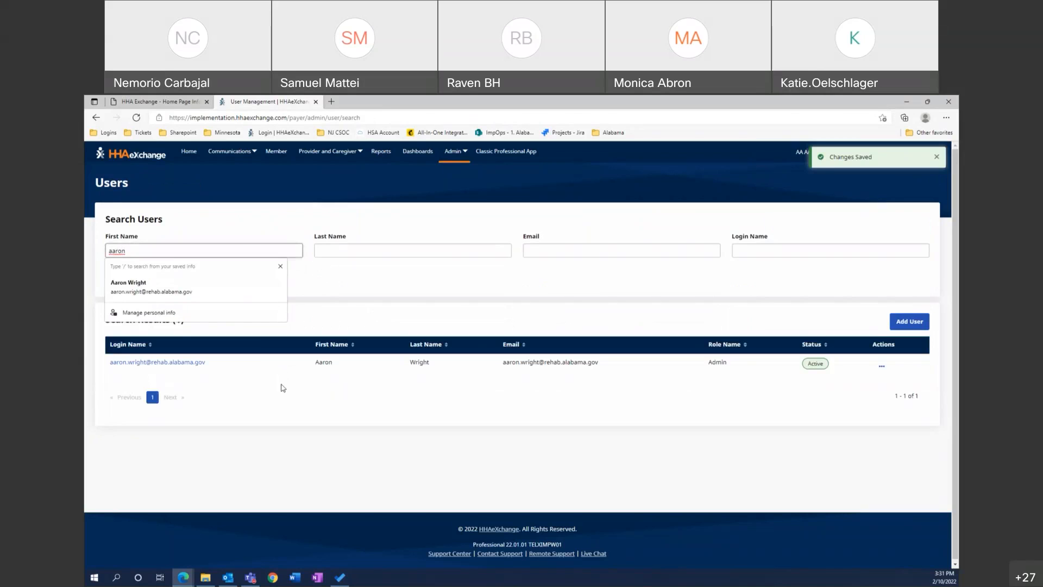
{"action": "left_click", "coordinate": [283, 387]}
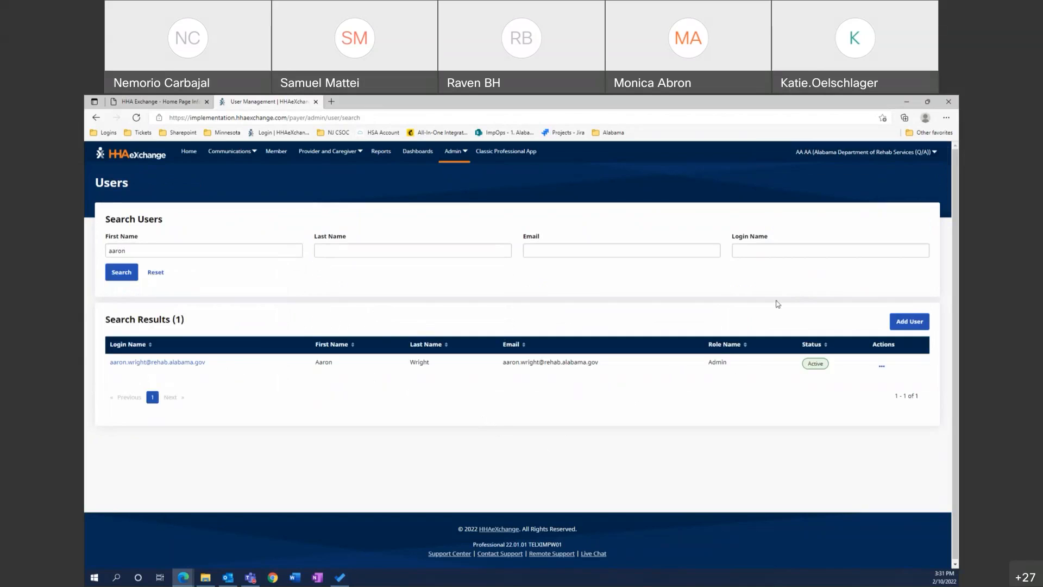
Open a blank New User Account form to view its fields and return to the user search without saving.
{"action": "left_click", "coordinate": [912, 326]}
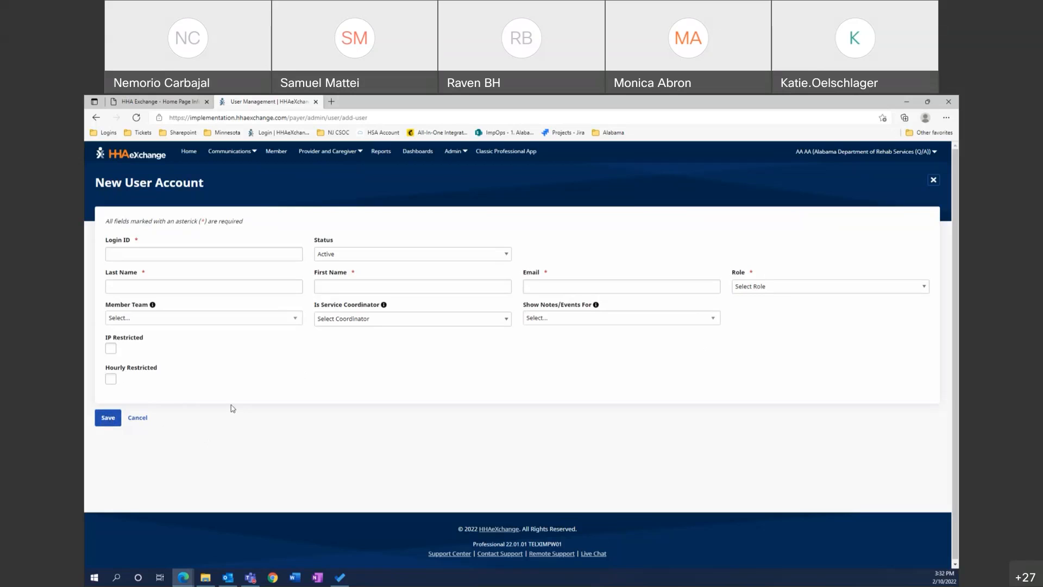
{"action": "left_click", "coordinate": [148, 419]}
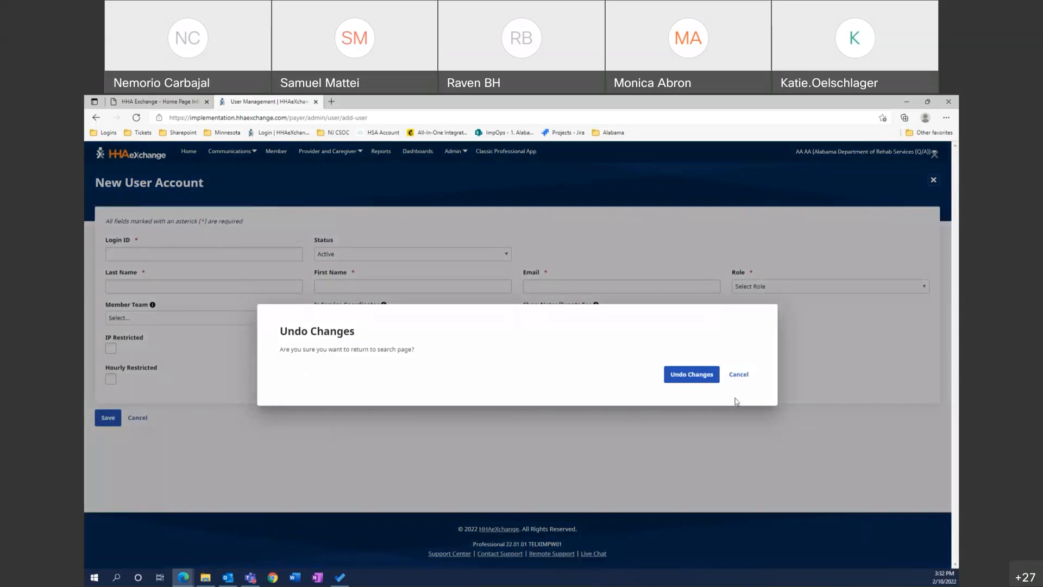
{"action": "left_click", "coordinate": [716, 380]}
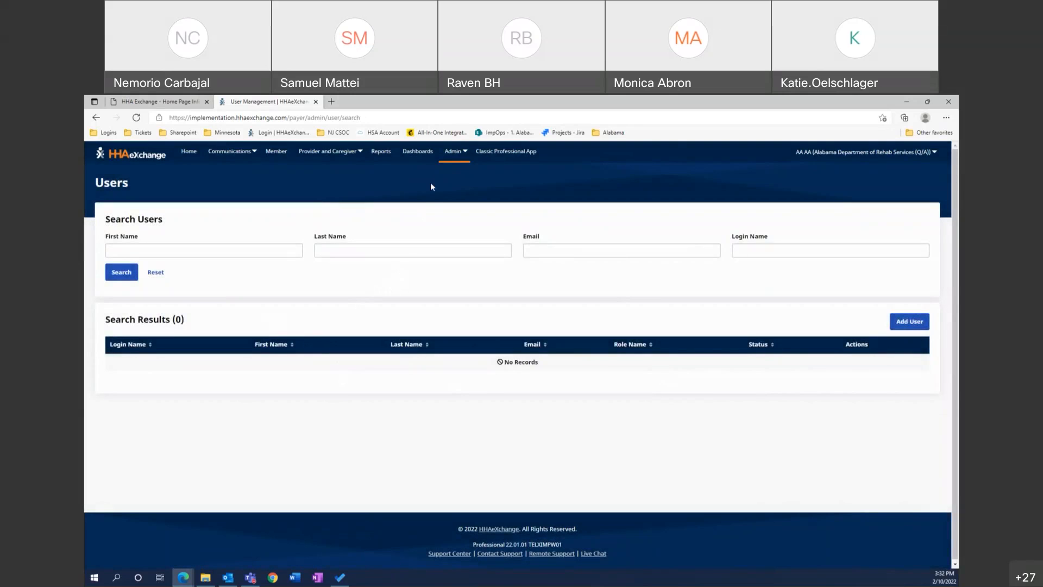
Open the Payer Profile and examine its settings down to the Automatic Email Notifications.
{"action": "left_click", "coordinate": [454, 156]}
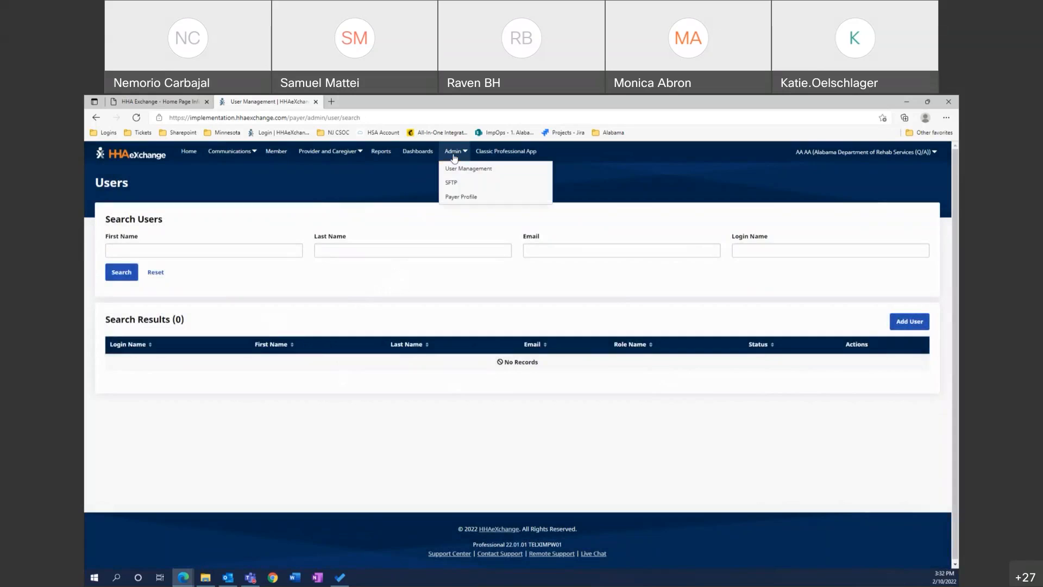
{"action": "left_click", "coordinate": [455, 198]}
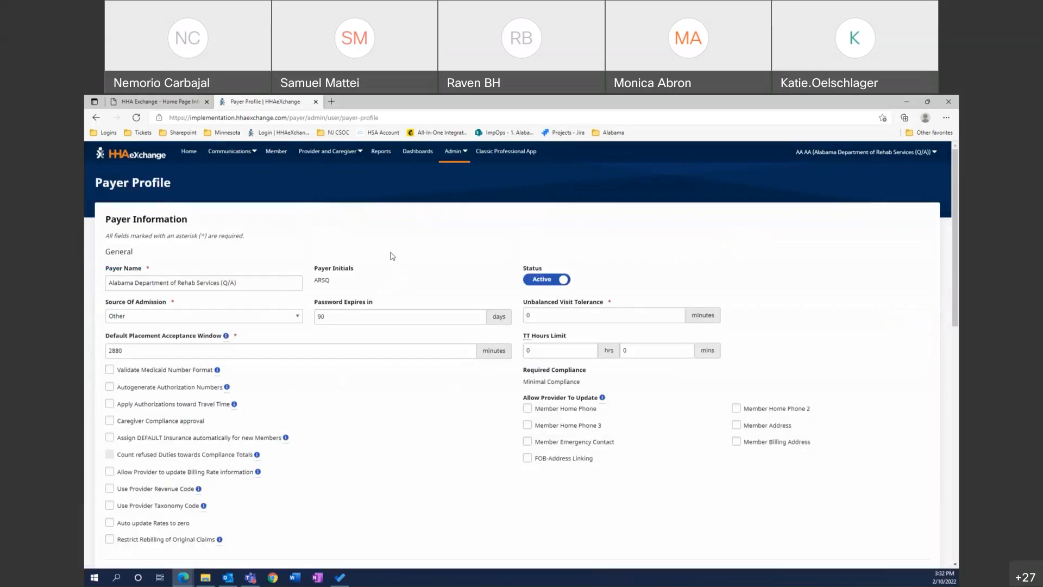
{"action": "scroll", "coordinate": [428, 377], "scroll_direction": "down", "scroll_amount": 2}
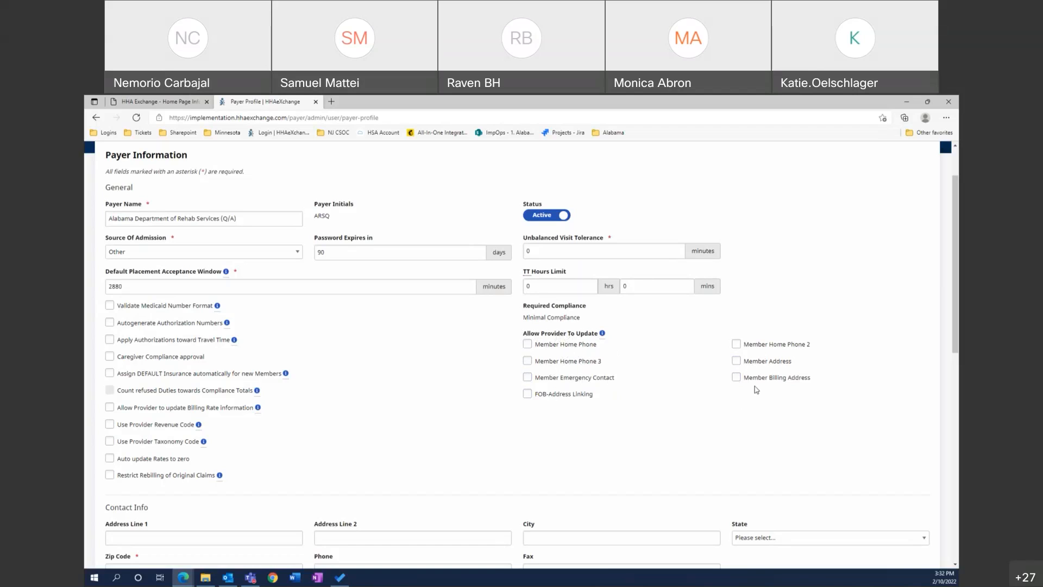
{"action": "scroll", "coordinate": [433, 413], "scroll_direction": "down", "scroll_amount": 1}
{"action": "scroll", "coordinate": [433, 413], "scroll_direction": "down", "scroll_amount": 7}
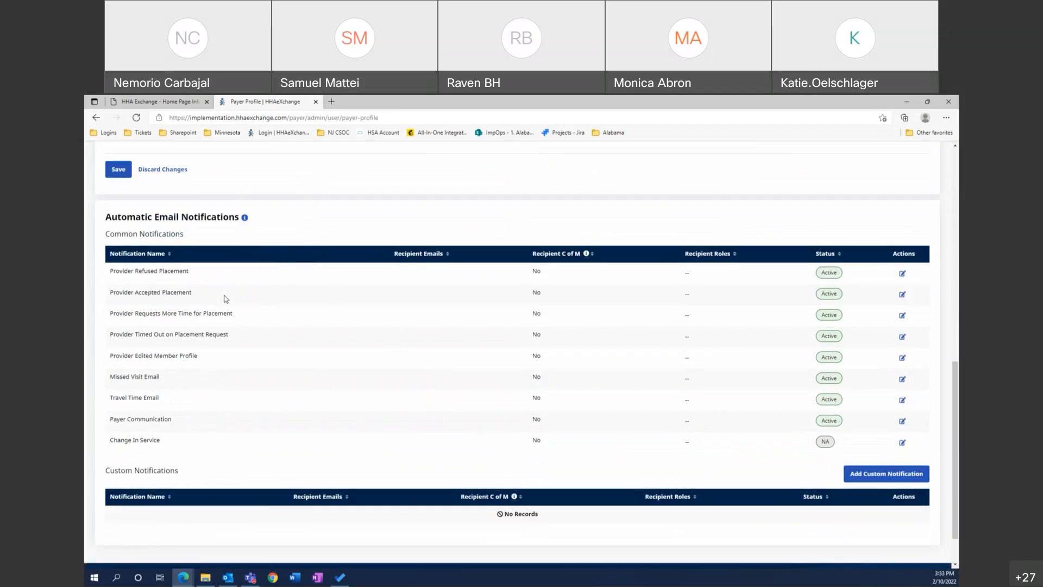
Examine the Email, Coordinator of Member and Roles recipient options of the Provider Accepted Placement notification and cancel the edit.
{"action": "left_click", "coordinate": [902, 295]}
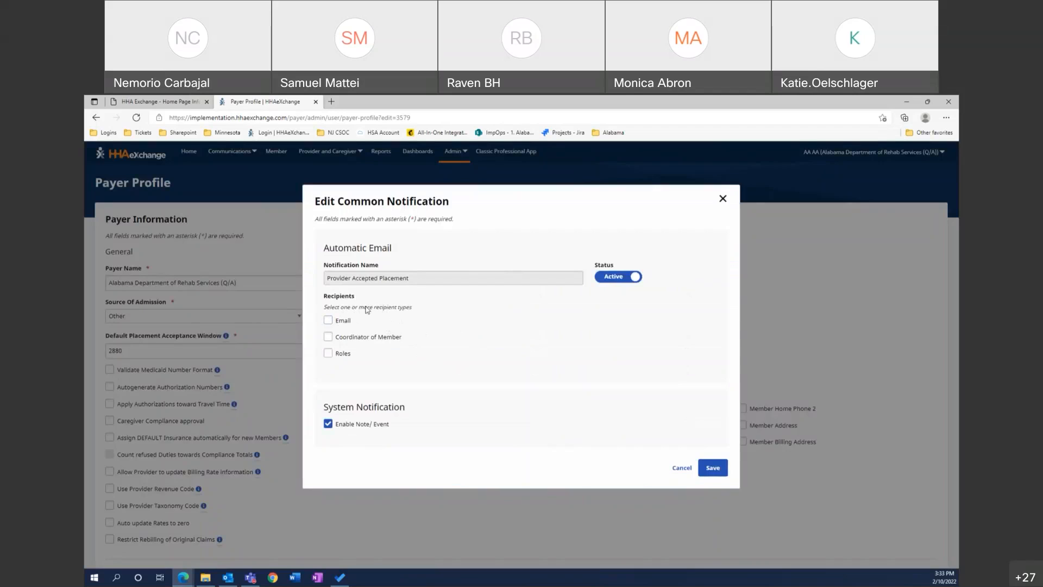
{"action": "left_click", "coordinate": [329, 321]}
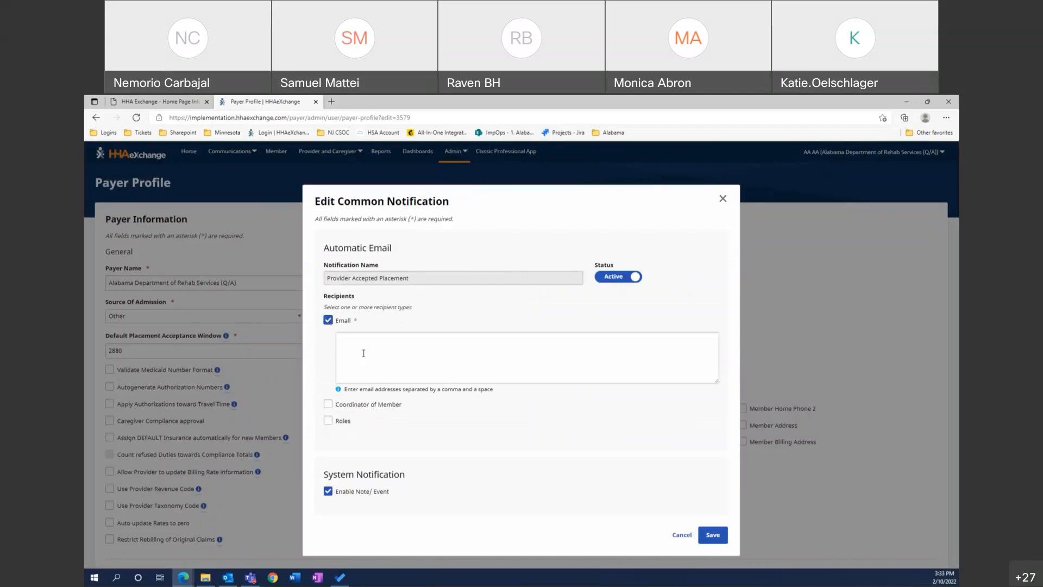
{"action": "left_click", "coordinate": [359, 339]}
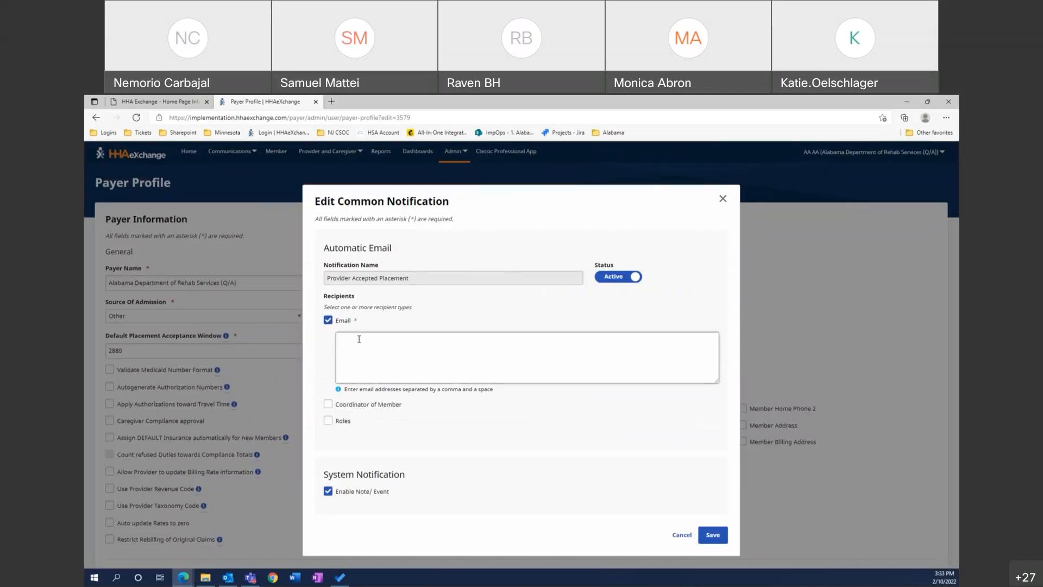
{"action": "left_click", "coordinate": [329, 320]}
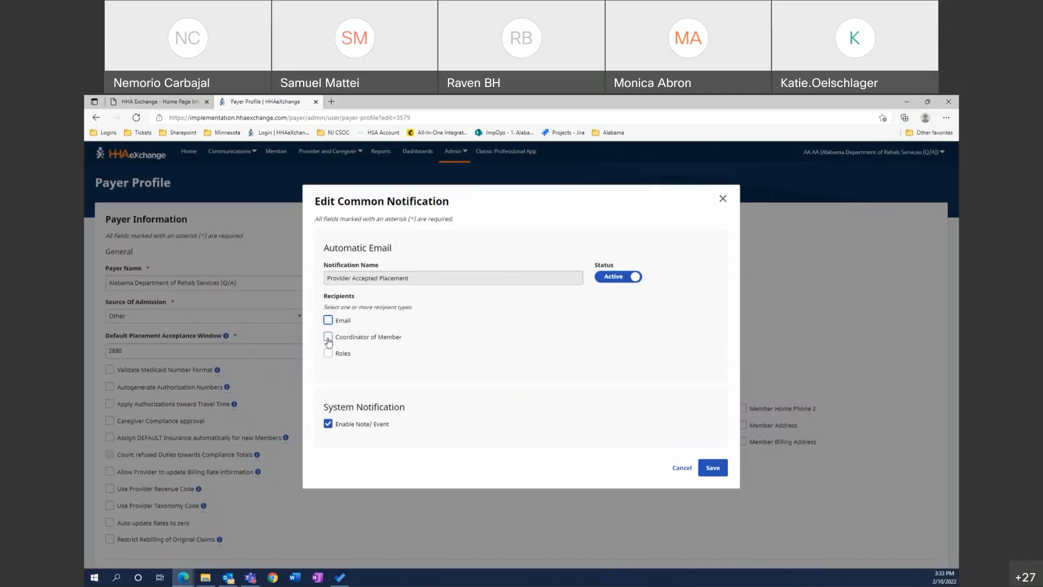
{"action": "left_click", "coordinate": [328, 337]}
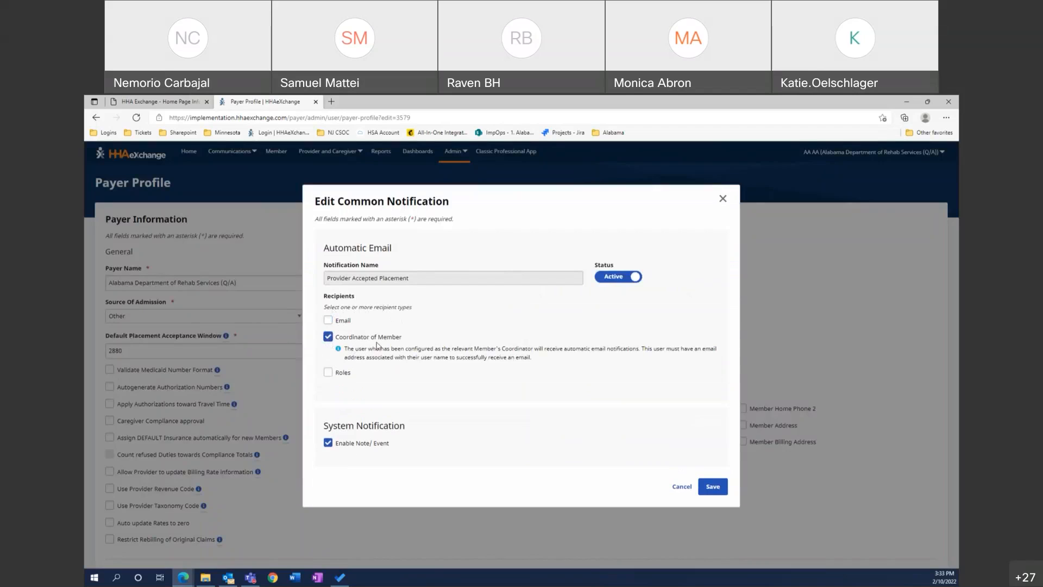
{"action": "left_click", "coordinate": [328, 372]}
{"action": "left_click", "coordinate": [327, 337]}
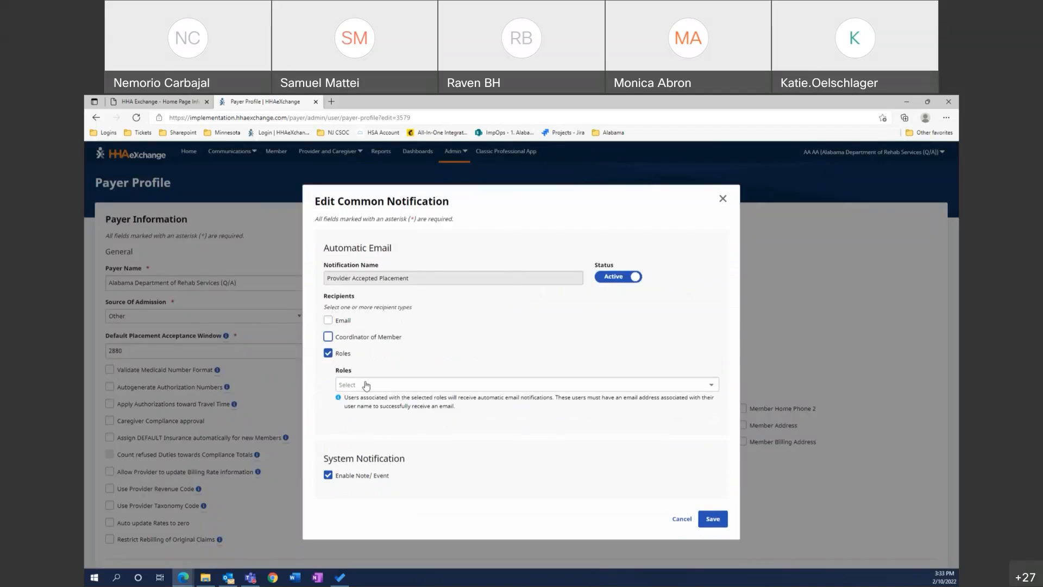
{"action": "left_click", "coordinate": [366, 386]}
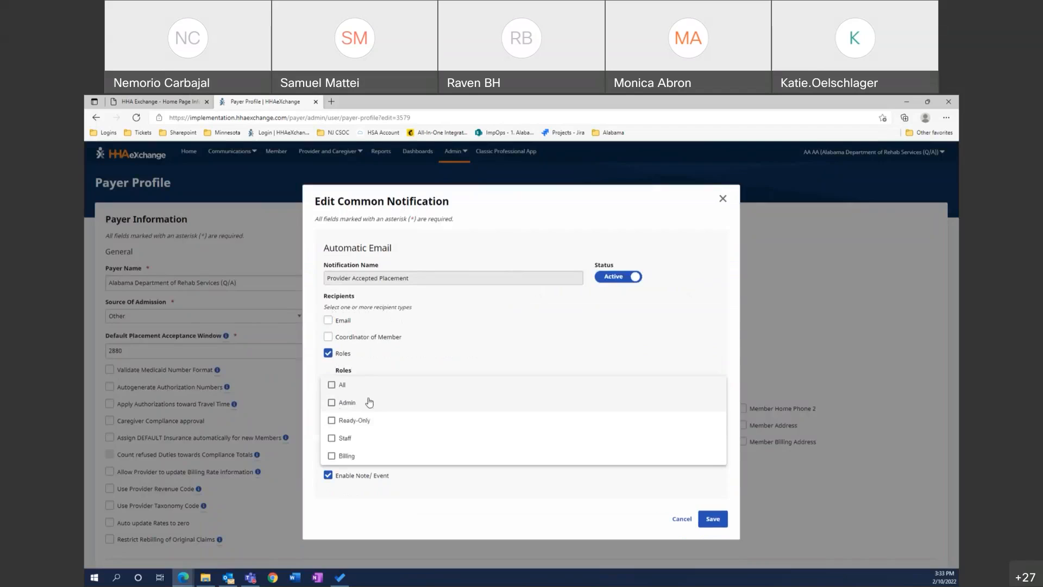
{"action": "left_click", "coordinate": [552, 519]}
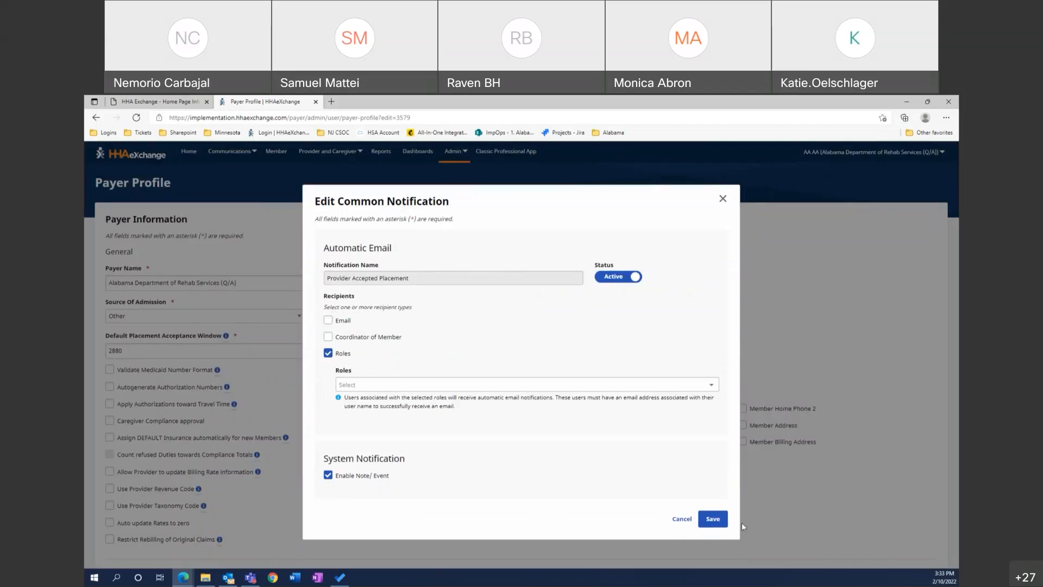
{"action": "left_click", "coordinate": [682, 522]}
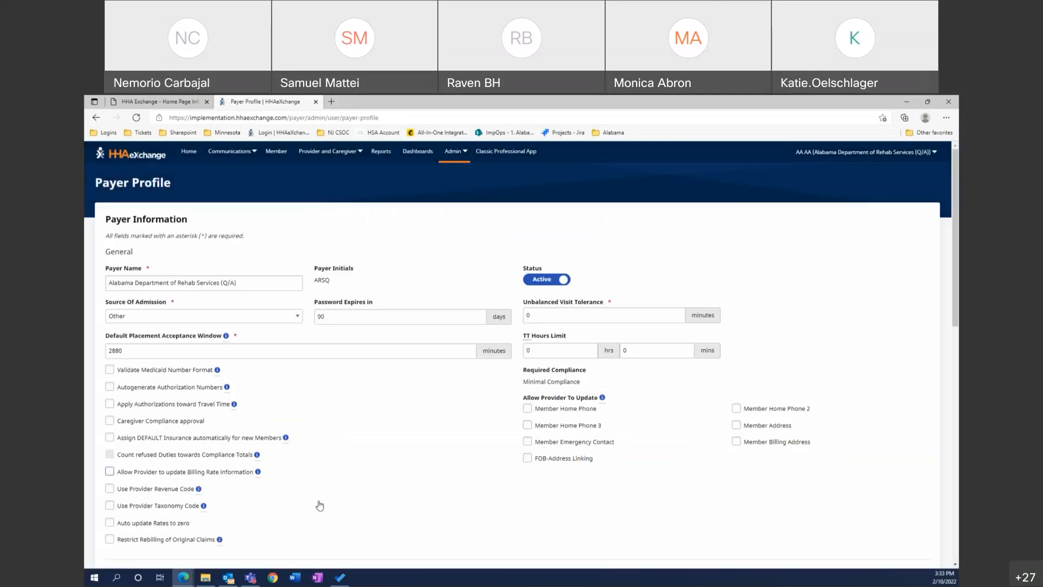
Try opening the Classic Professional App, and close its login page and the Payer Profile page.
{"action": "scroll", "coordinate": [233, 464], "scroll_direction": "down", "scroll_amount": 7}
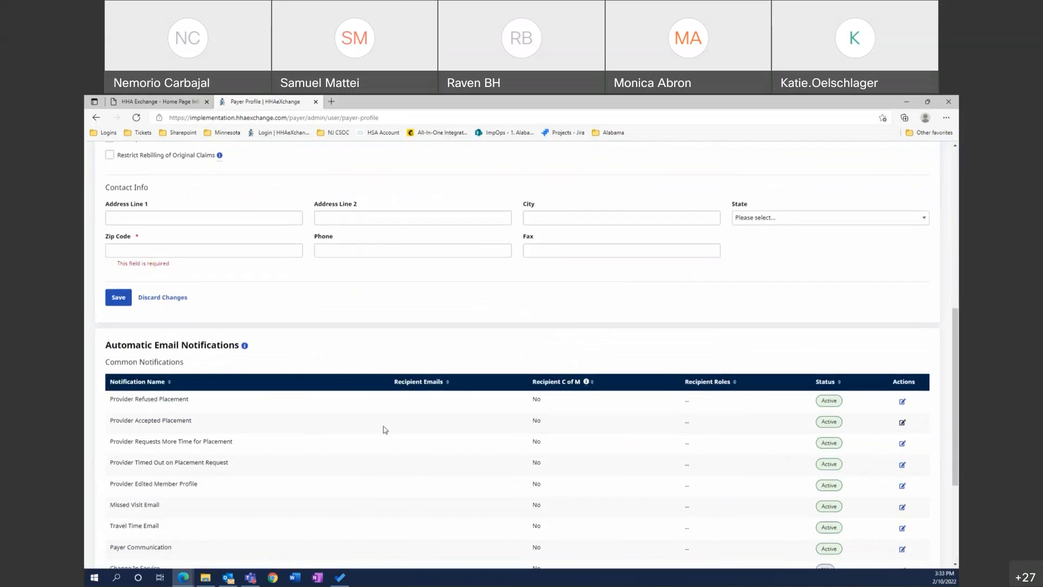
{"action": "scroll", "coordinate": [374, 427], "scroll_direction": "down", "scroll_amount": 1}
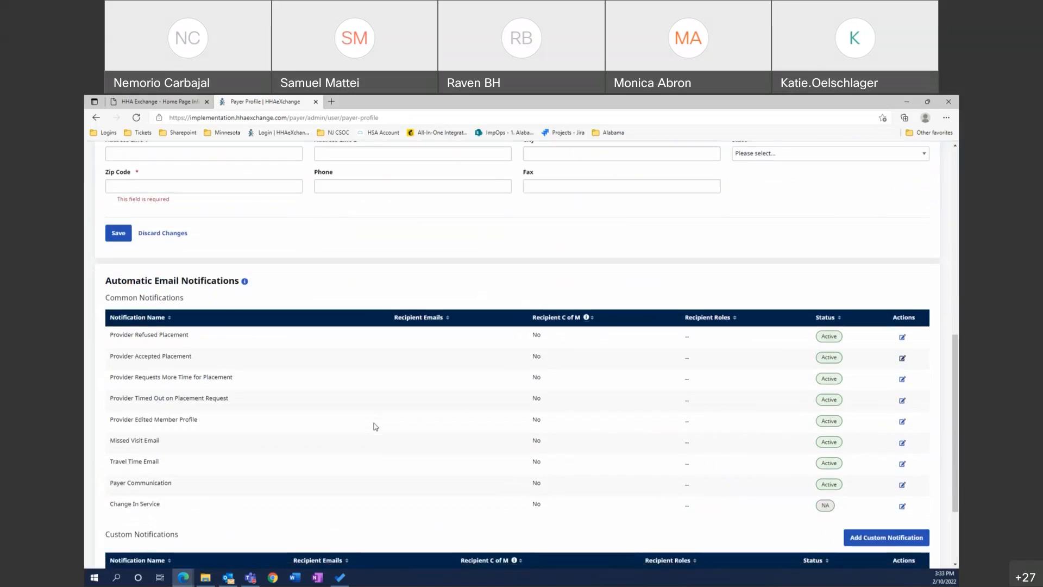
{"action": "scroll", "coordinate": [374, 427], "scroll_direction": "up", "scroll_amount": 10}
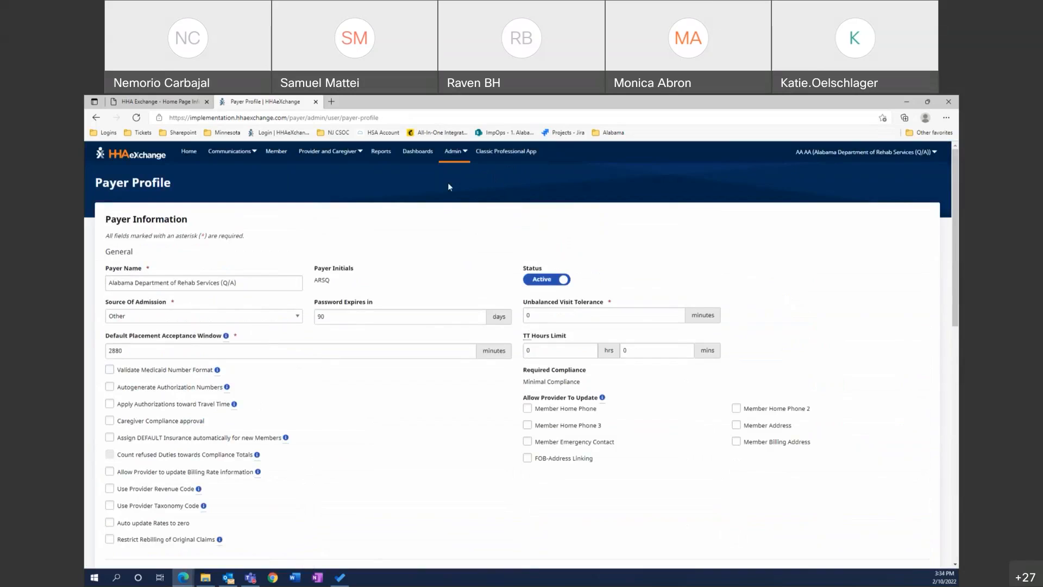
{"action": "left_click", "coordinate": [500, 156]}
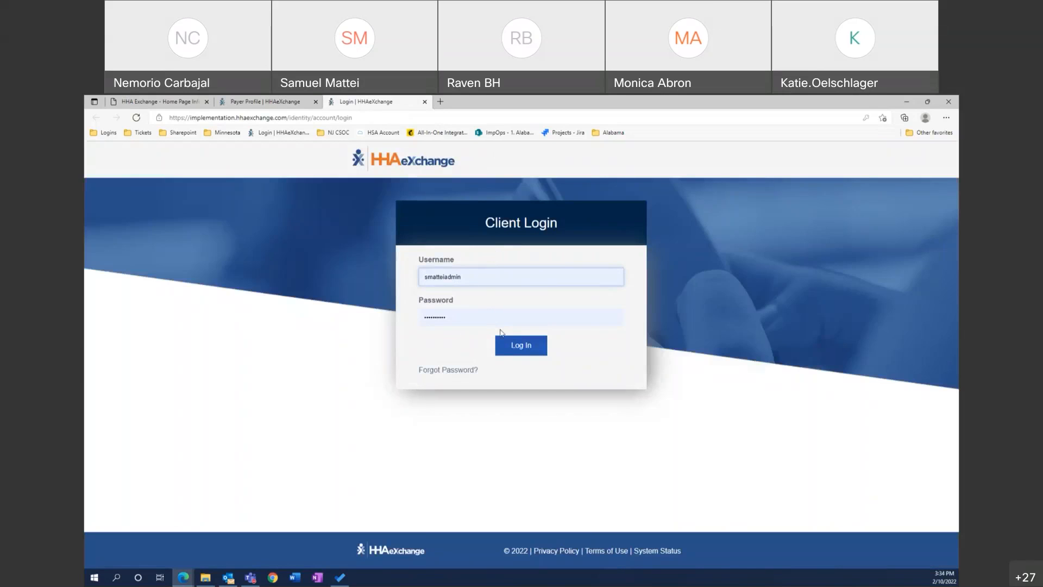
{"action": "left_click", "coordinate": [424, 101]}
{"action": "left_click", "coordinate": [315, 101]}
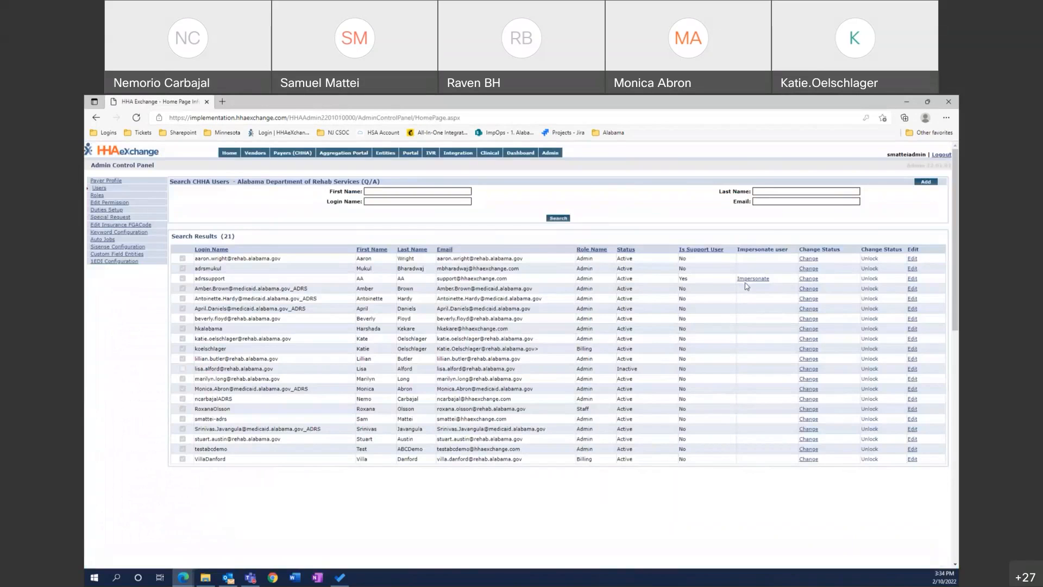
Impersonate the active support user of Alabama Department of Rehab Services and open the Classic Professional App.
{"action": "left_click", "coordinate": [745, 285]}
{"action": "left_click", "coordinate": [510, 337]}
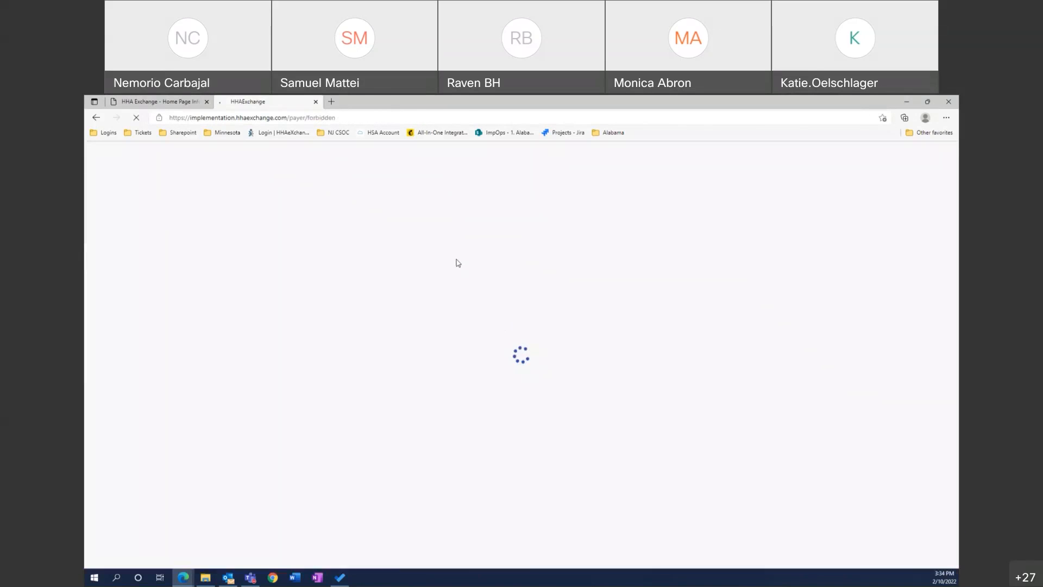
{"action": "left_click", "coordinate": [503, 152]}
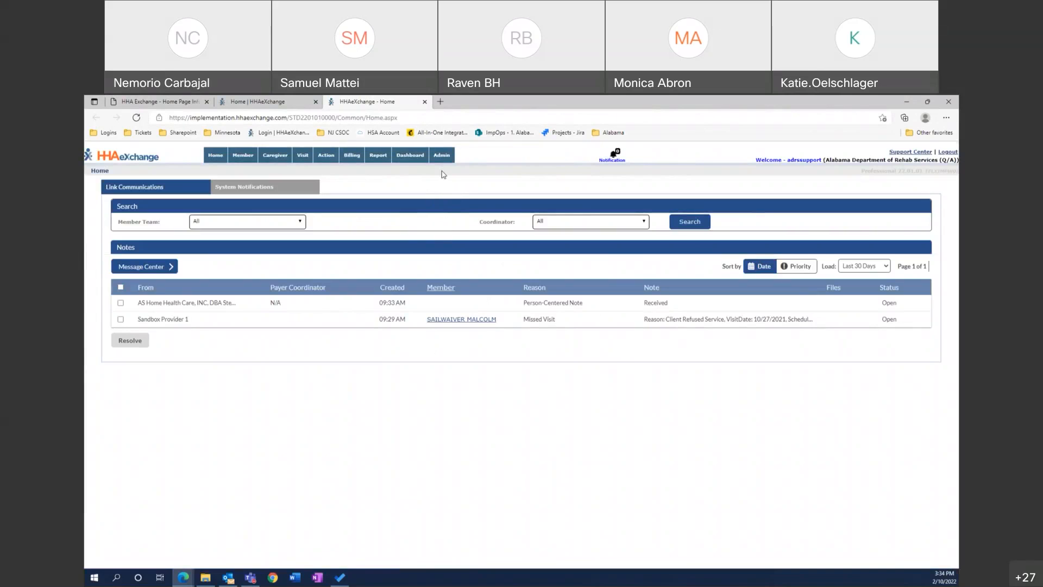
Search the provider setup without filters and open the provider info and rates of AS Home Health Care, INC, DBA Stevens Home Health (490 Wildwood North Circle).
{"action": "mouse_move", "coordinate": [450, 156]}
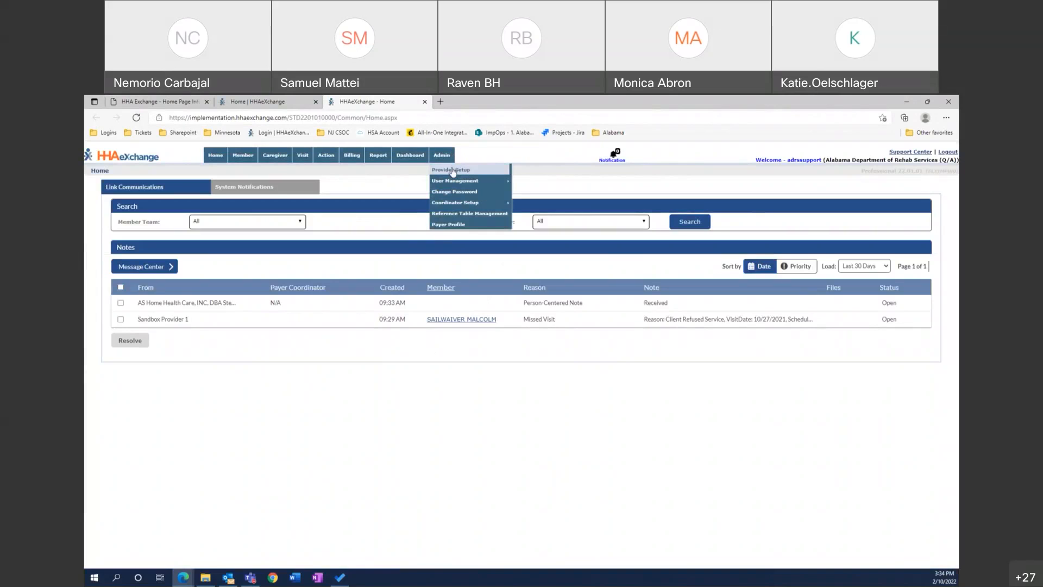
{"action": "left_click", "coordinate": [530, 169]}
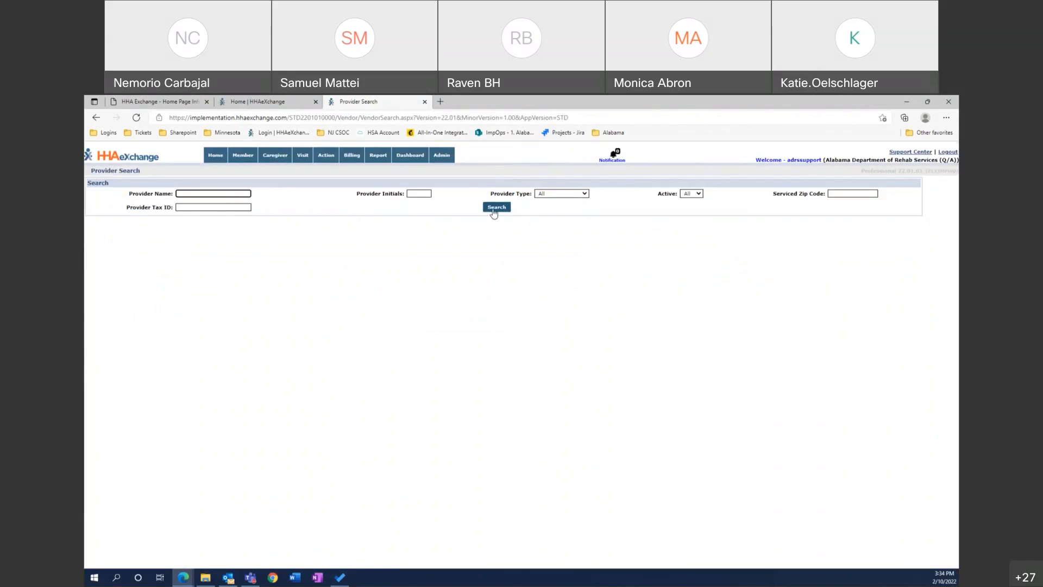
{"action": "left_click", "coordinate": [495, 212]}
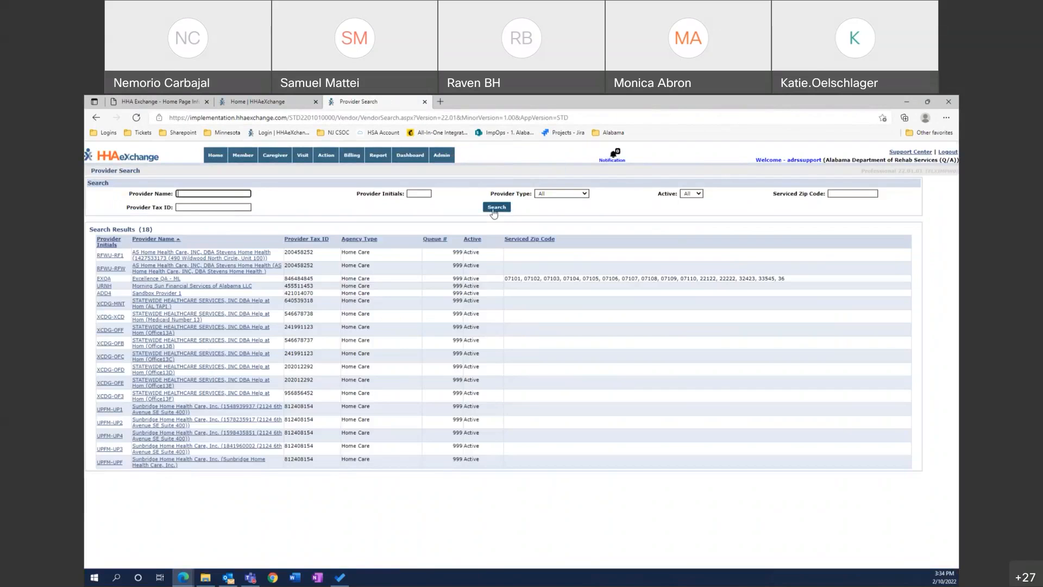
{"action": "left_click", "coordinate": [163, 255]}
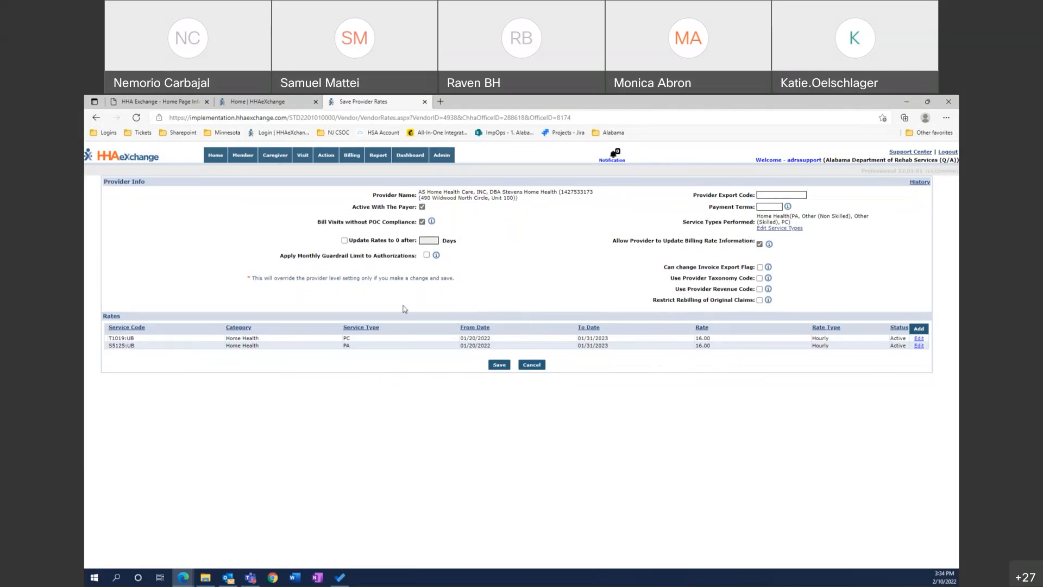
Open Reference Table Management and look up the Service Codes reference table.
{"action": "left_click", "coordinate": [440, 160]}
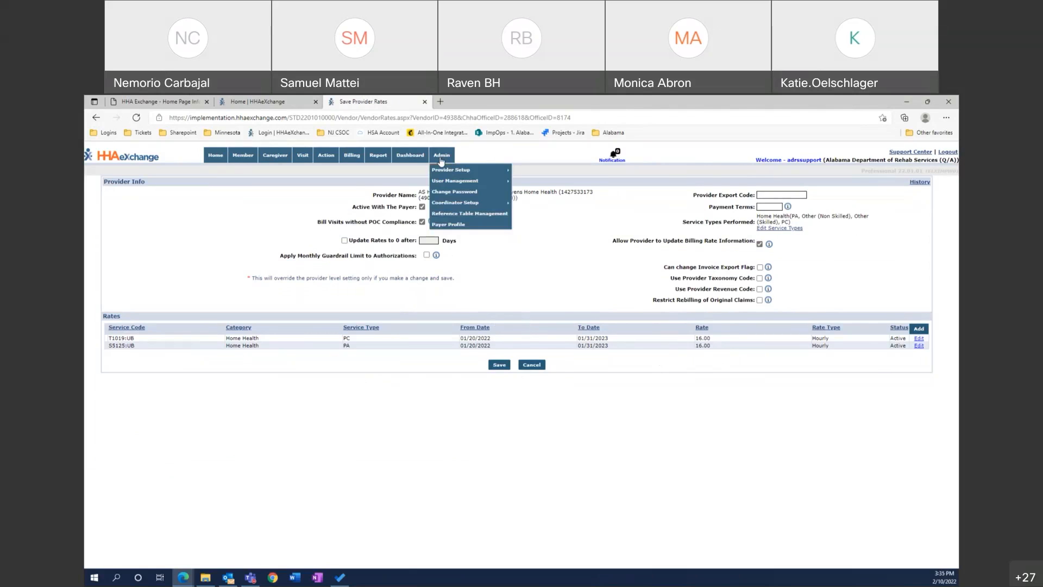
{"action": "left_click", "coordinate": [471, 215]}
{"action": "left_click", "coordinate": [286, 196]}
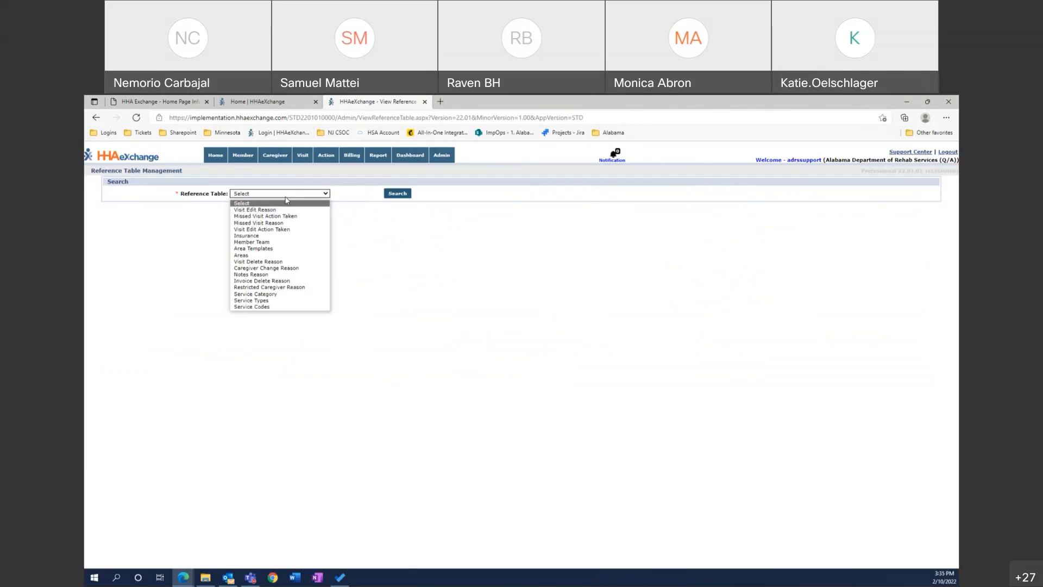
{"action": "left_click", "coordinate": [255, 306]}
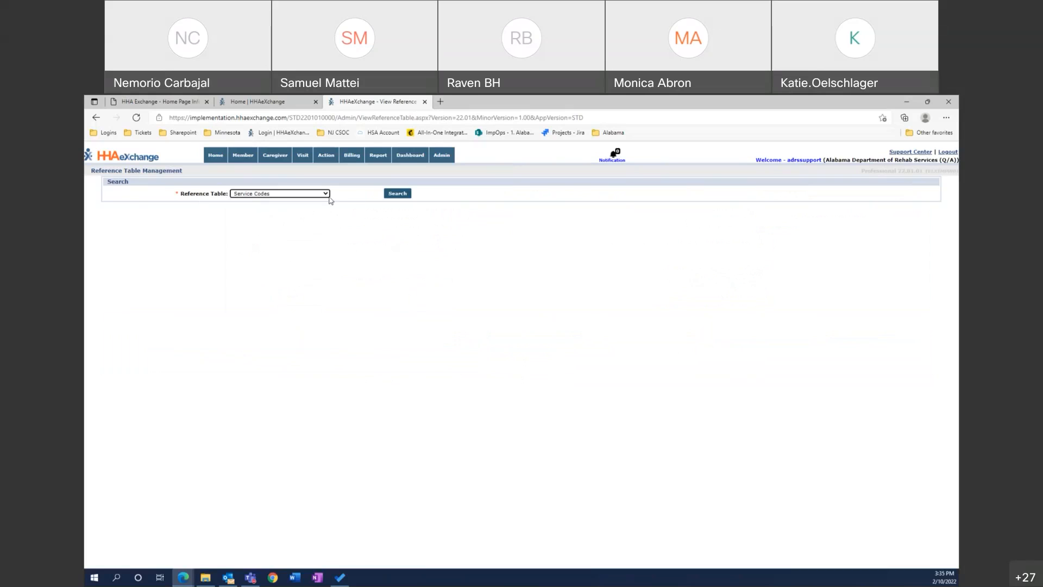
{"action": "left_click", "coordinate": [402, 194]}
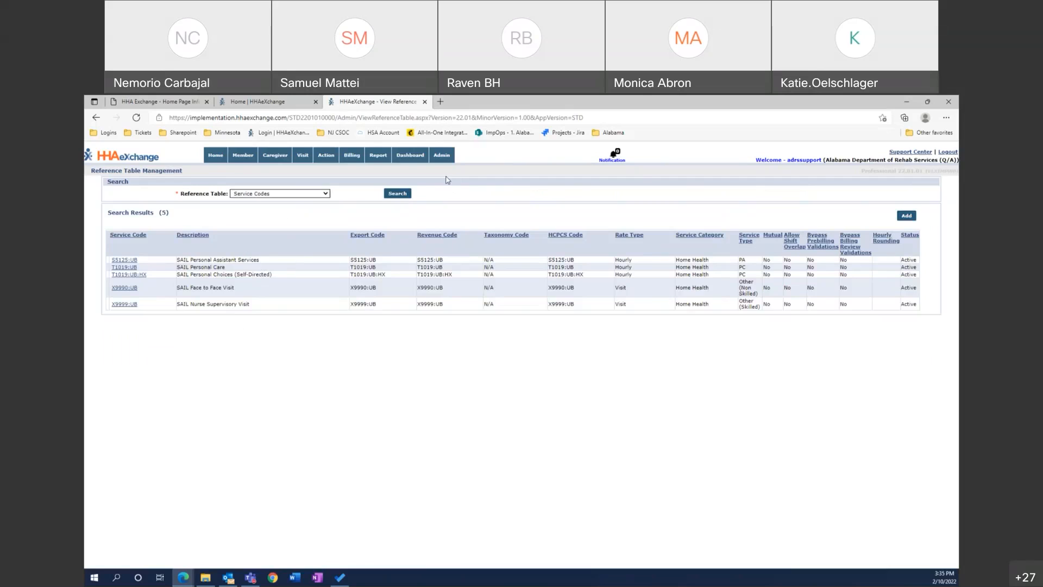
Return to the new payer portal's home page and compare its Admin options with those of the classic application.
{"action": "mouse_move", "coordinate": [444, 159]}
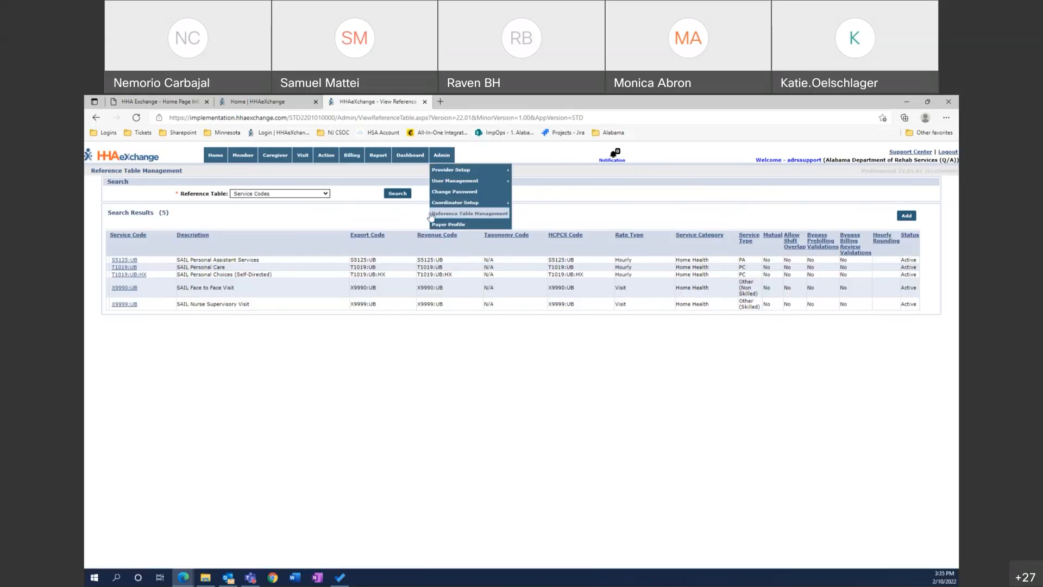
{"action": "left_click", "coordinate": [280, 108]}
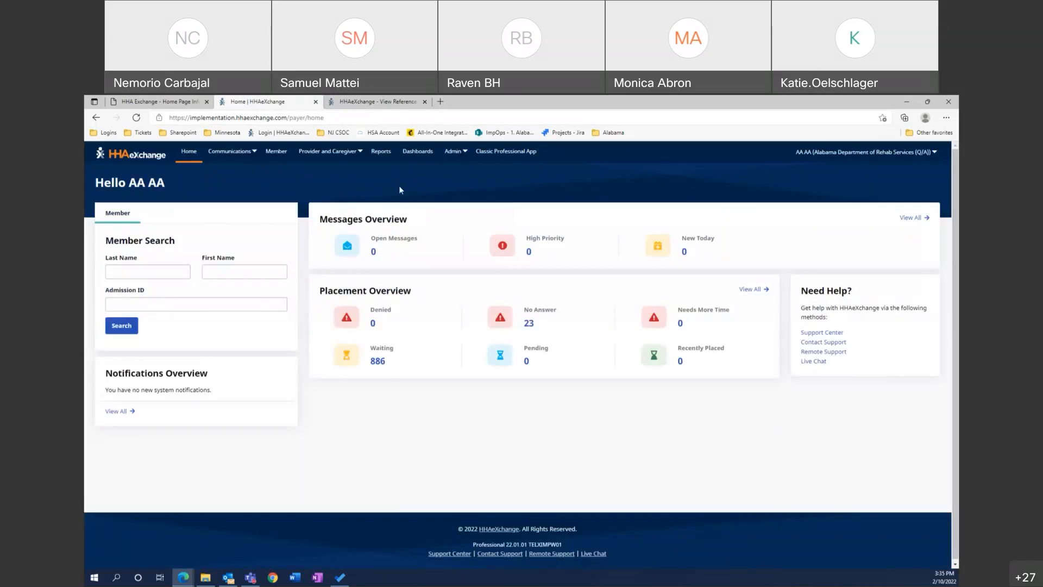
{"action": "left_click", "coordinate": [454, 154]}
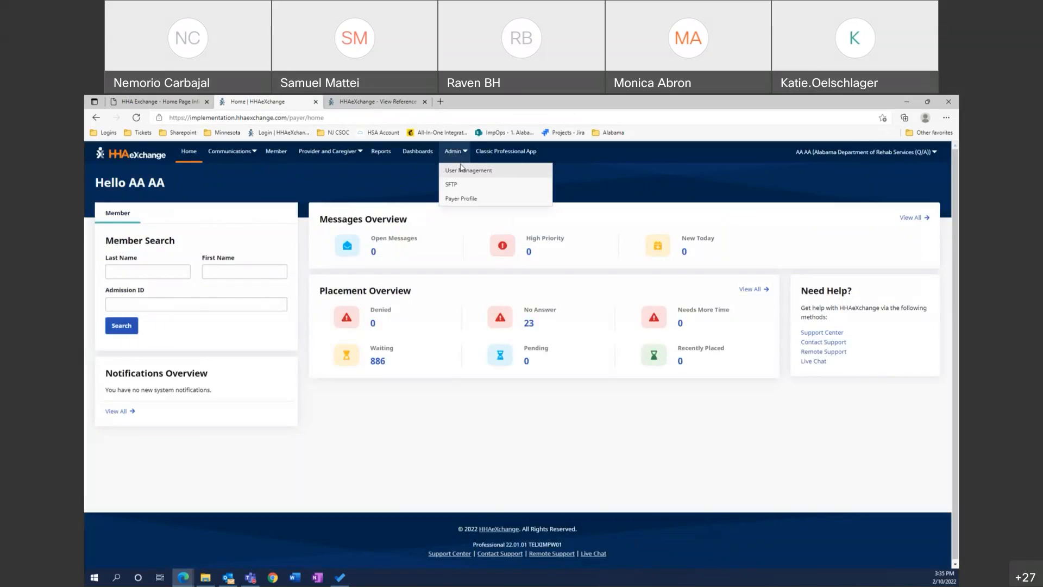
{"action": "left_click", "coordinate": [407, 177]}
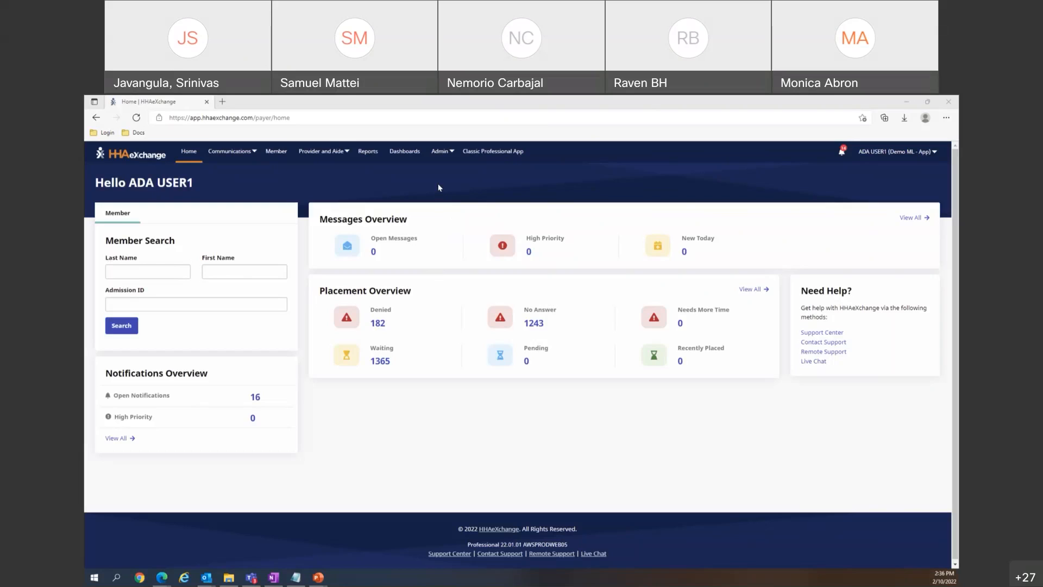
Open Alerts Management and view the available alert types in the alert search.
{"action": "left_click", "coordinate": [448, 157]}
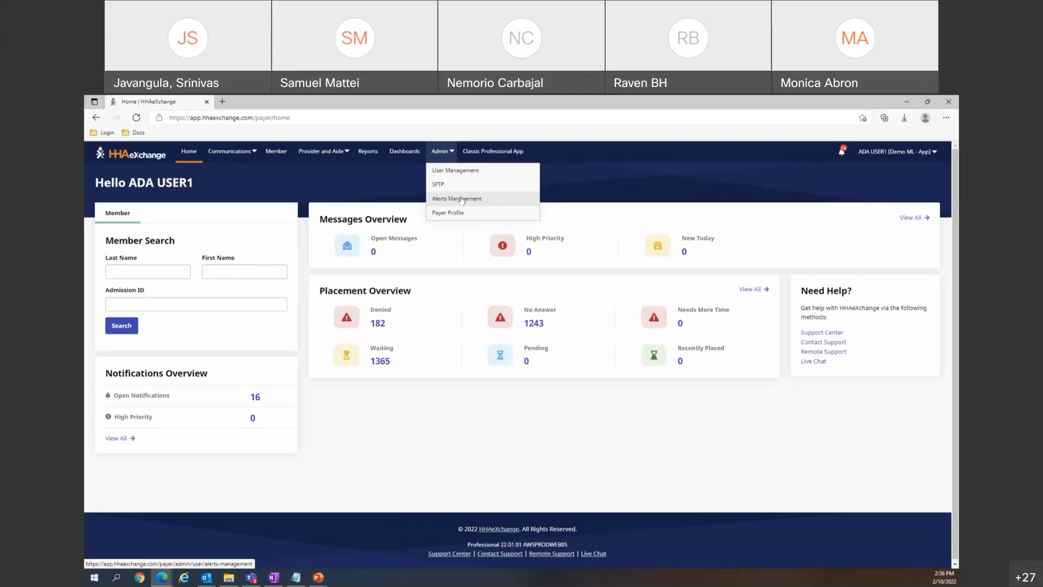
{"action": "left_click", "coordinate": [461, 199]}
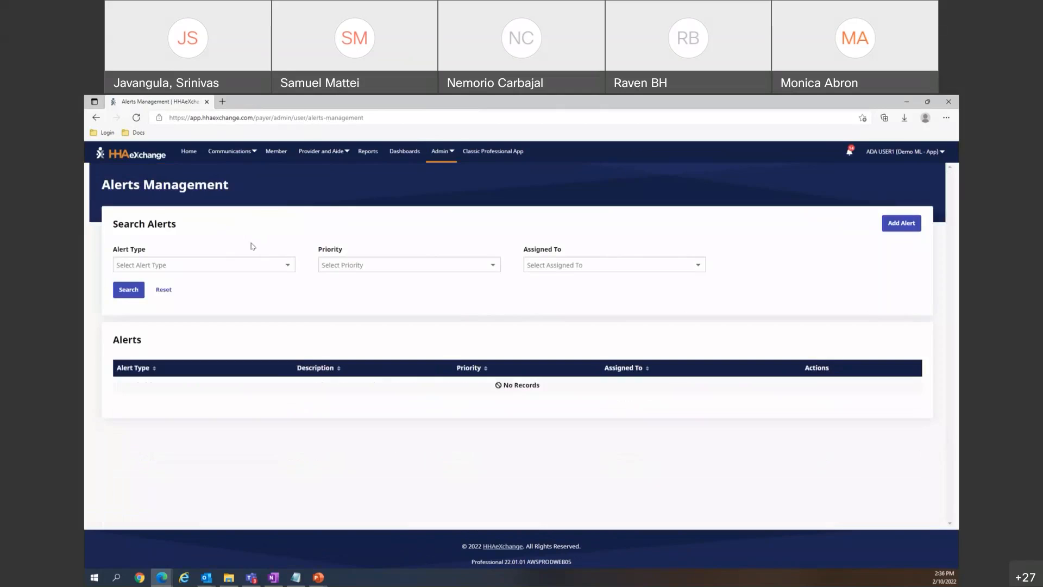
{"action": "left_click", "coordinate": [223, 265]}
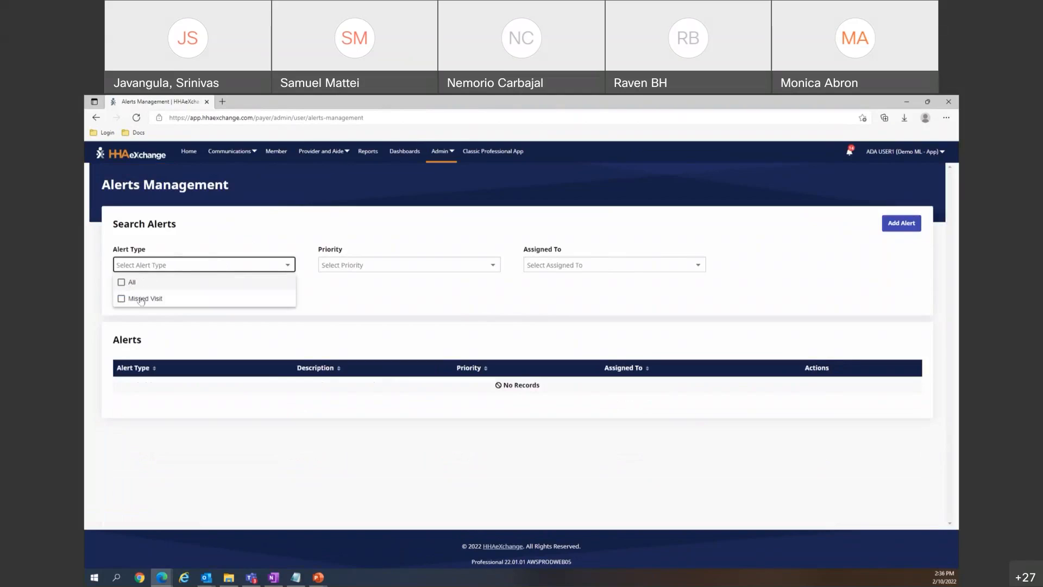
{"action": "left_click", "coordinate": [217, 228]}
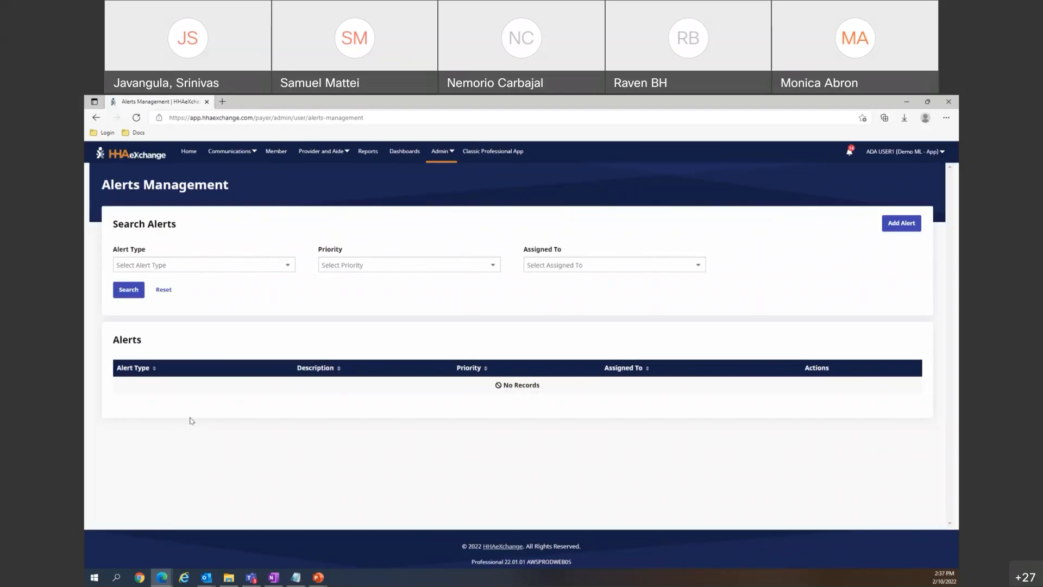
Filter the alert search by all alert types and view the Priority and Assigned To options without selecting any.
{"action": "left_click", "coordinate": [230, 267]}
{"action": "left_click", "coordinate": [137, 299]}
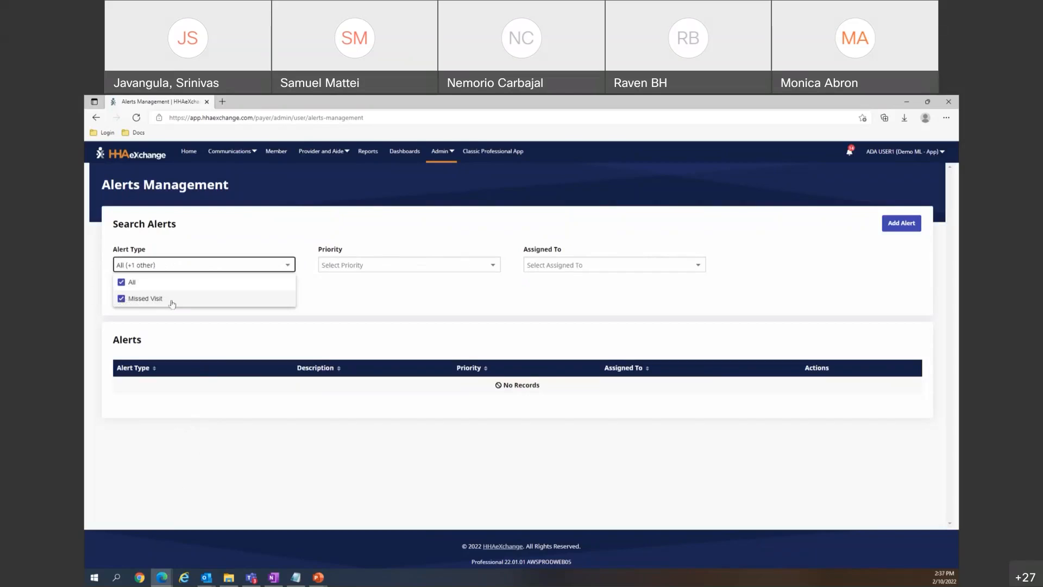
{"action": "left_click", "coordinate": [376, 299]}
{"action": "left_click", "coordinate": [366, 270]}
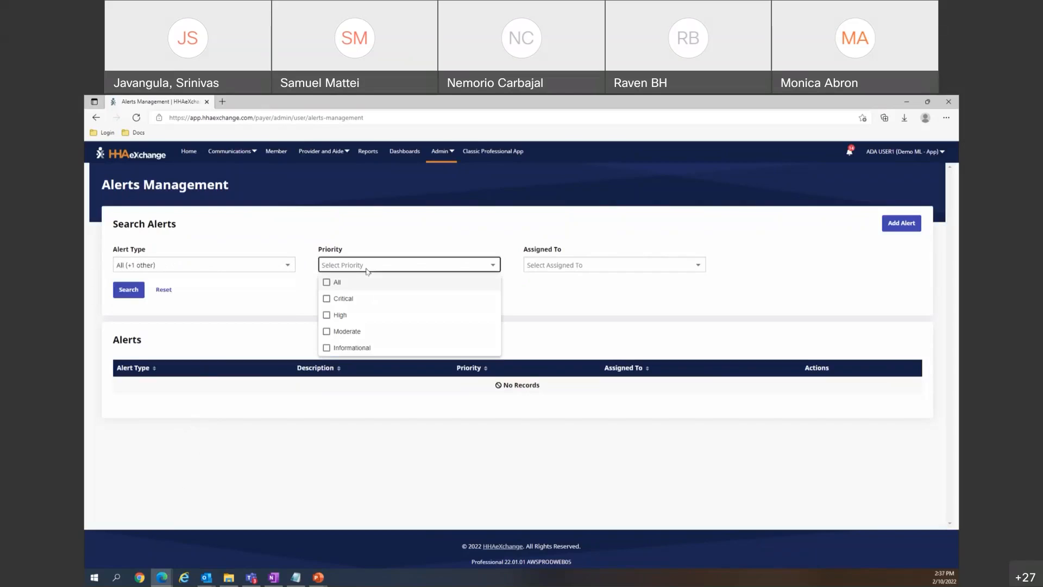
{"action": "left_click", "coordinate": [544, 284]}
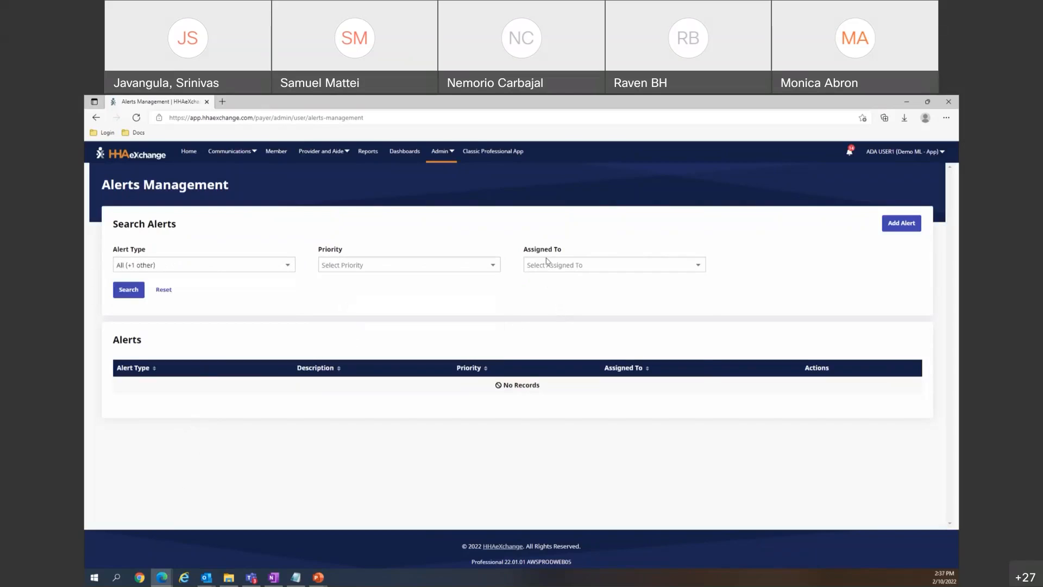
{"action": "left_click", "coordinate": [544, 264]}
{"action": "left_click", "coordinate": [508, 300]}
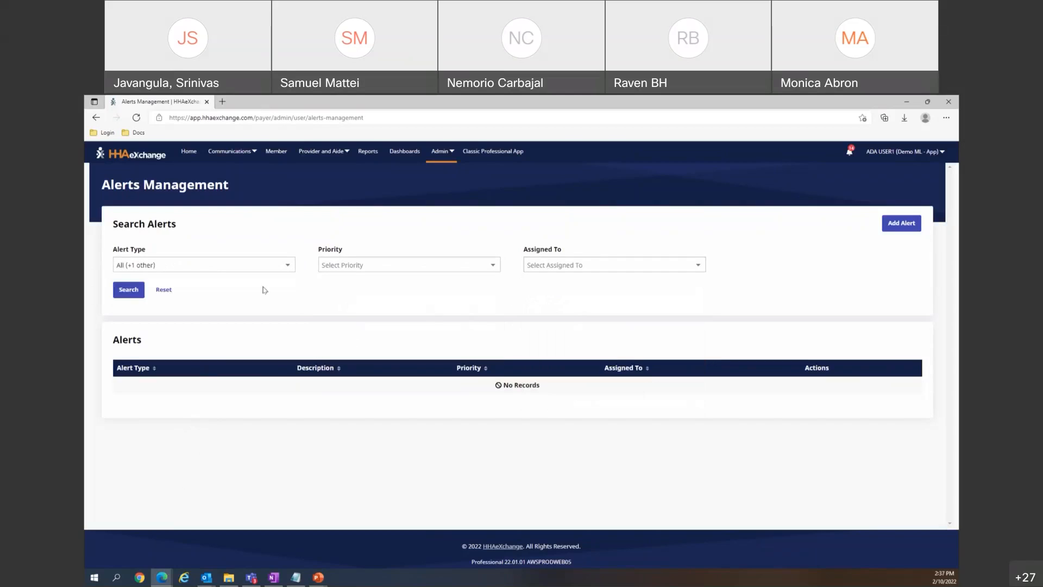
Run the alert search and examine the descriptions, priorities and assignments of the listed alerts.
{"action": "left_click", "coordinate": [129, 291]}
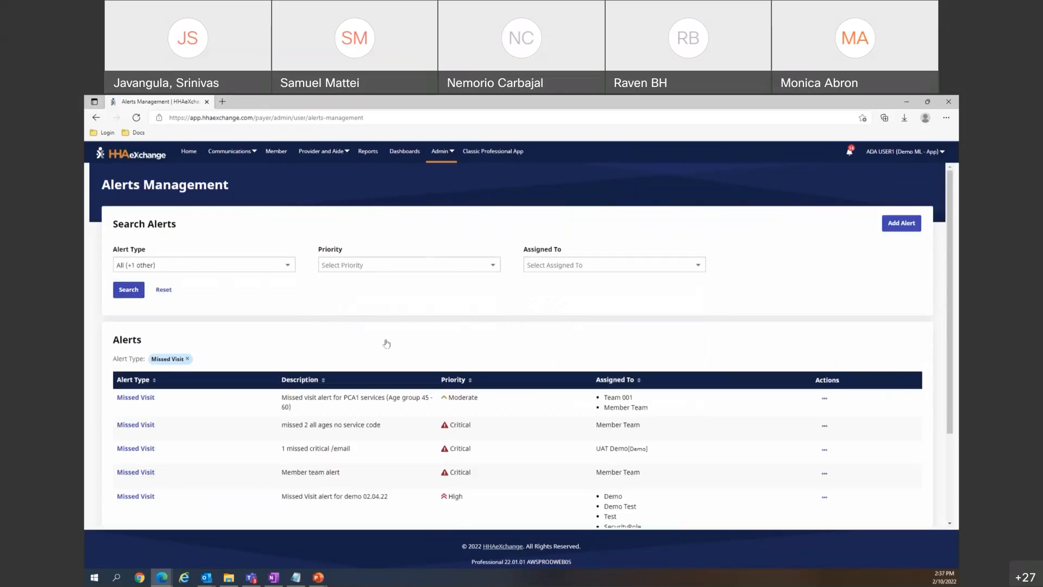
{"action": "scroll", "coordinate": [386, 343], "scroll_direction": "down", "scroll_amount": 1}
{"action": "scroll", "coordinate": [197, 300], "scroll_direction": "down", "scroll_amount": 1}
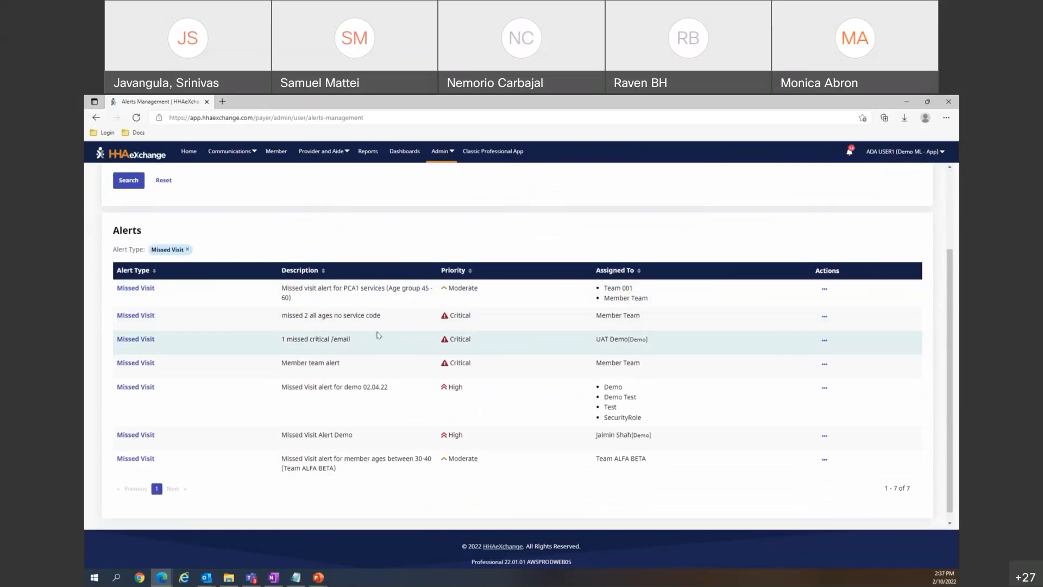
{"action": "scroll", "coordinate": [358, 338], "scroll_direction": "up", "scroll_amount": 2}
{"action": "scroll", "coordinate": [370, 340], "scroll_direction": "down", "scroll_amount": 1}
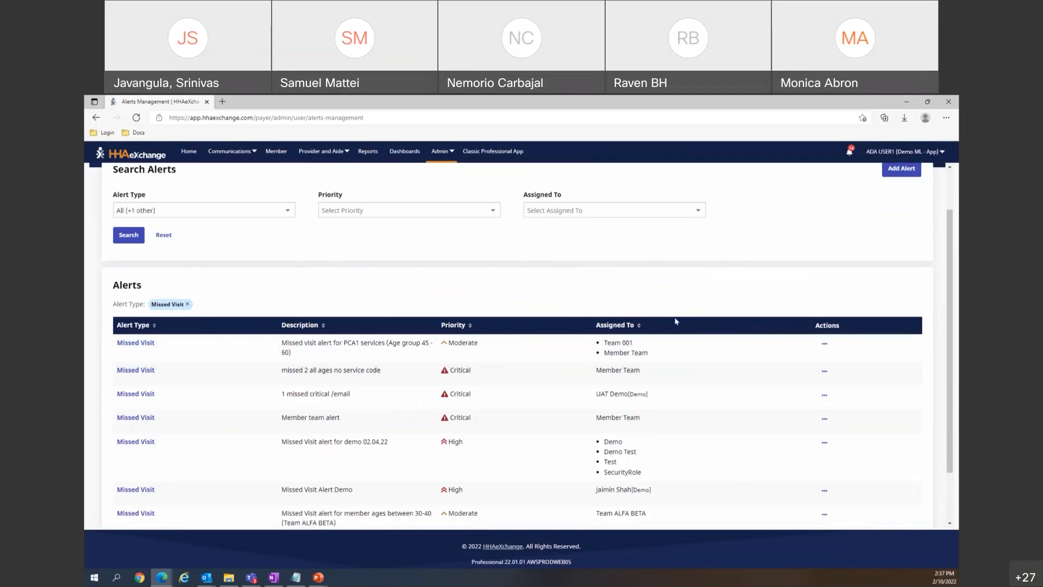
{"action": "scroll", "coordinate": [675, 321], "scroll_direction": "up", "scroll_amount": 1}
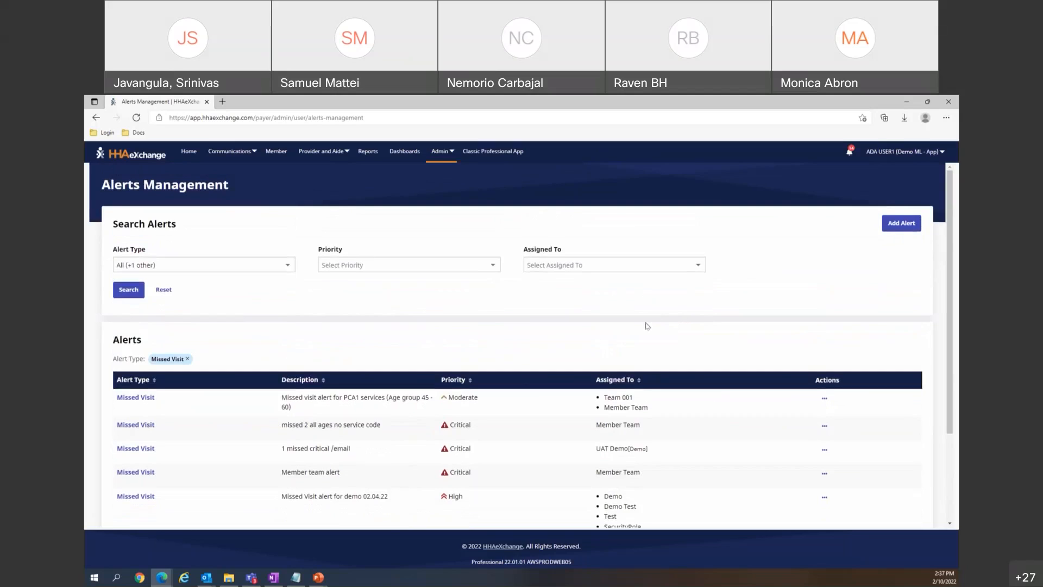
Start a new alert of type Missed Visit with the description "Missed visit alerts for ages 10-15".
{"action": "left_click", "coordinate": [899, 230]}
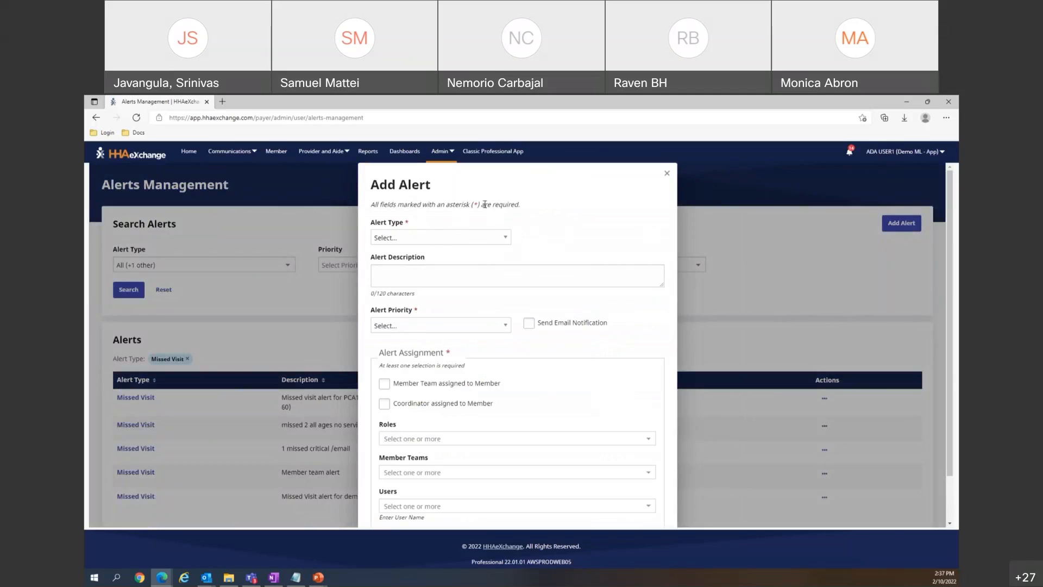
{"action": "left_click", "coordinate": [409, 237]}
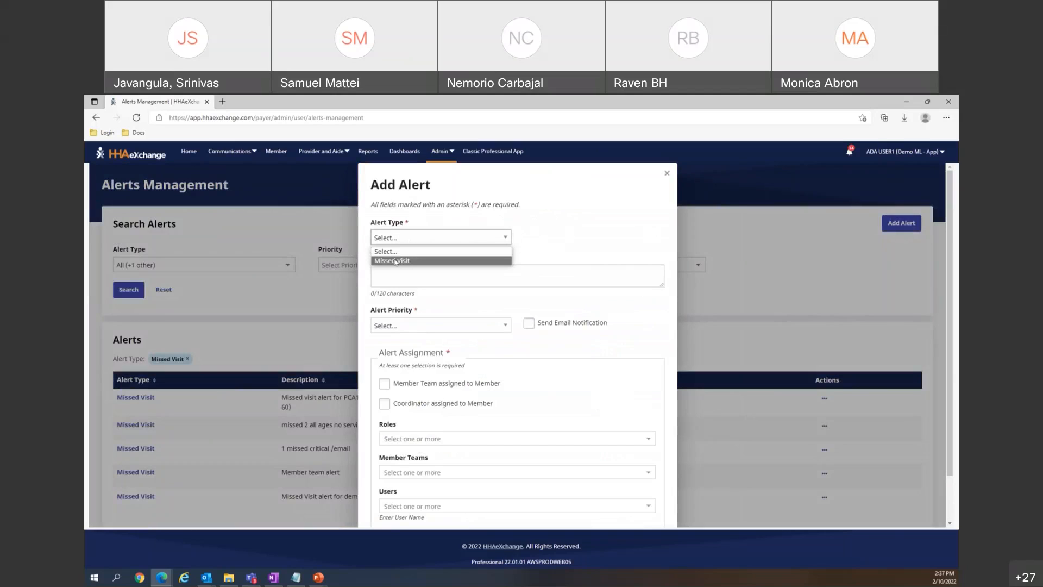
{"action": "left_click", "coordinate": [401, 262]}
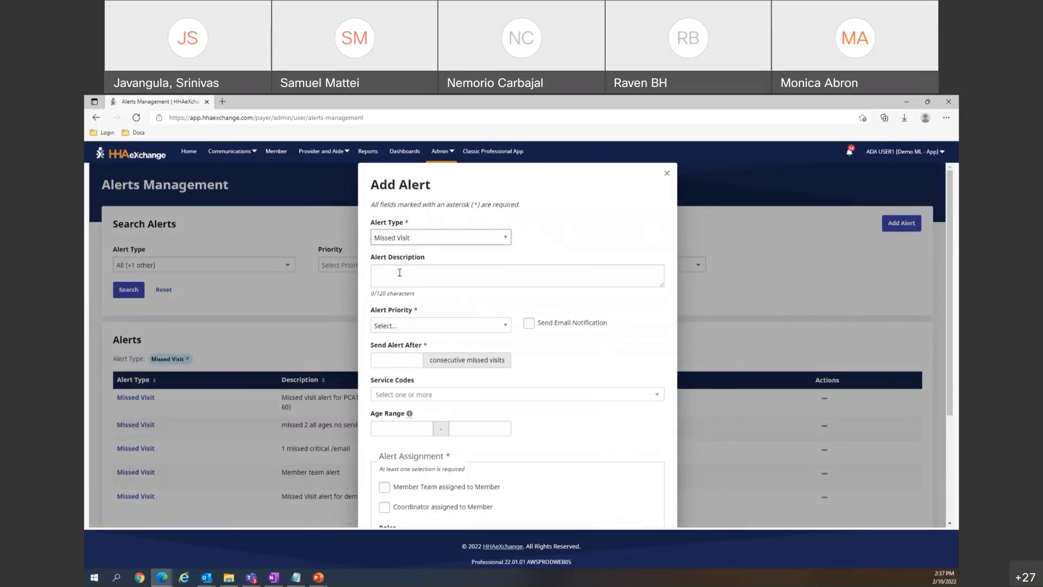
{"action": "scroll", "coordinate": [400, 272], "scroll_direction": "down", "scroll_amount": 1}
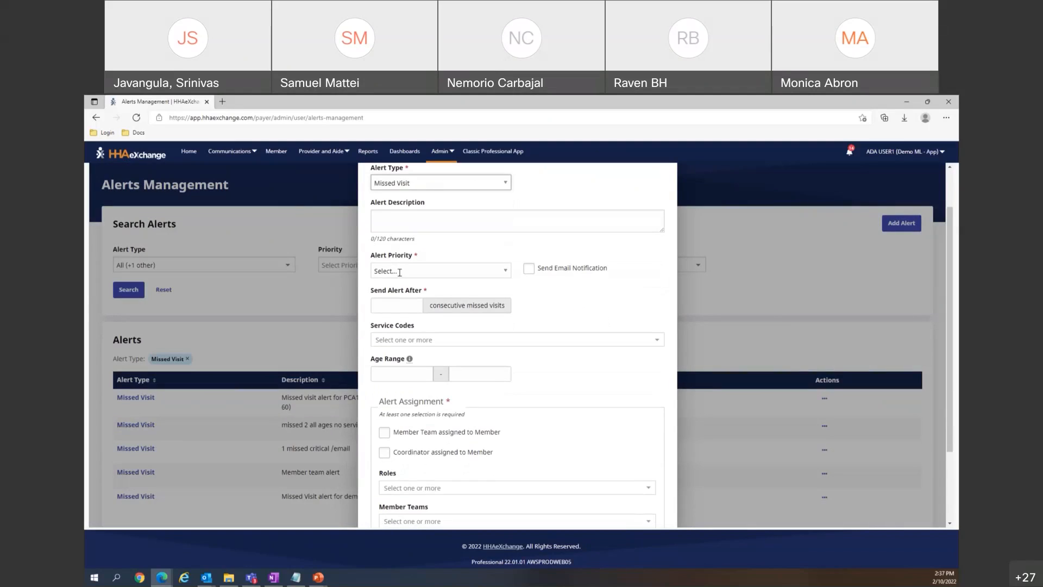
{"action": "left_click", "coordinate": [399, 223]}
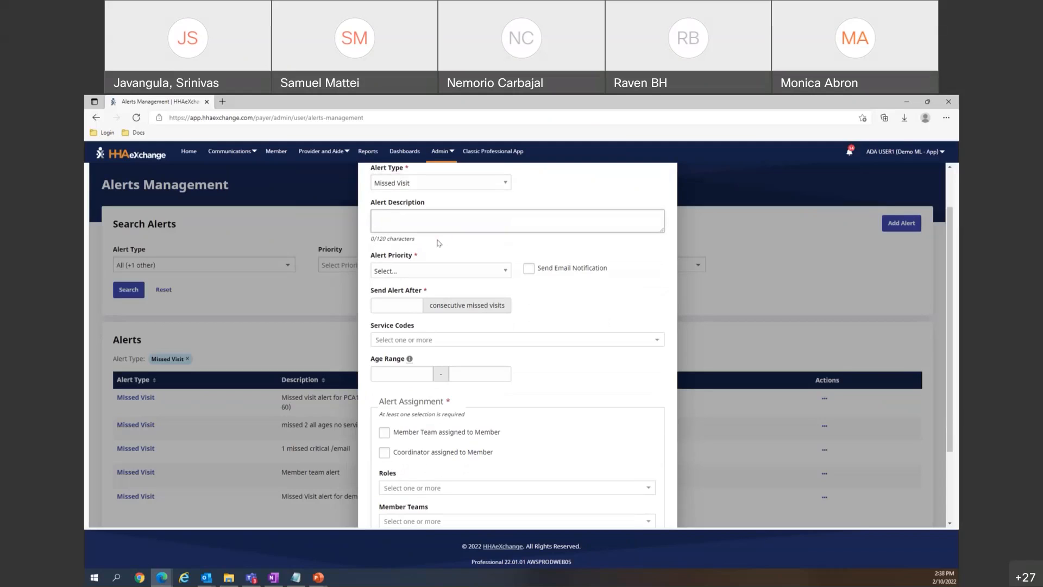
{"action": "type", "text": "Missed visit alerts "}
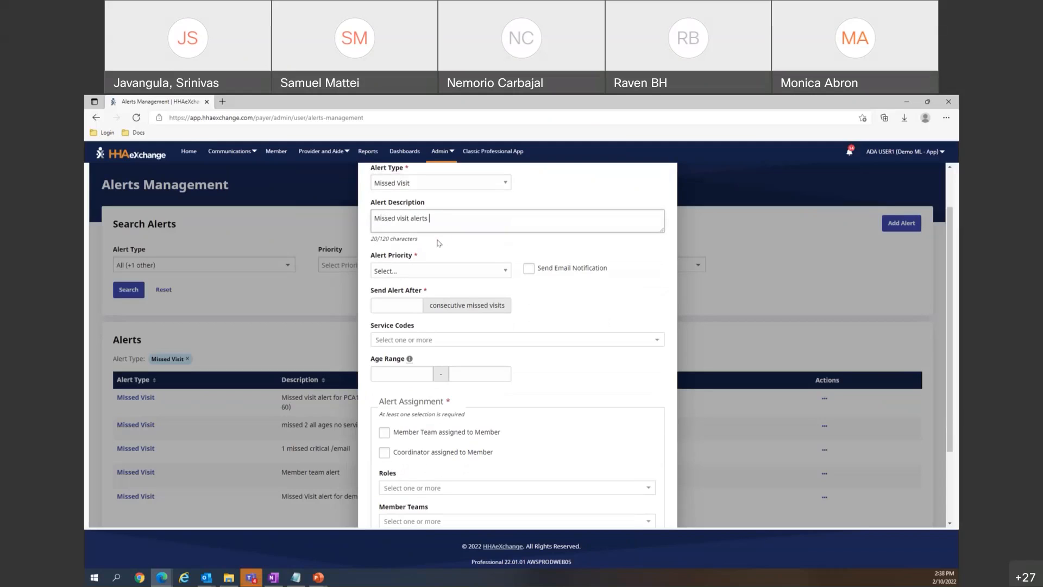
{"action": "type", "text": "for ages 10-15"}
Set the new alert's priority to Critical and have it sent after 1 consecutive missed visit.
{"action": "left_click", "coordinate": [456, 264]}
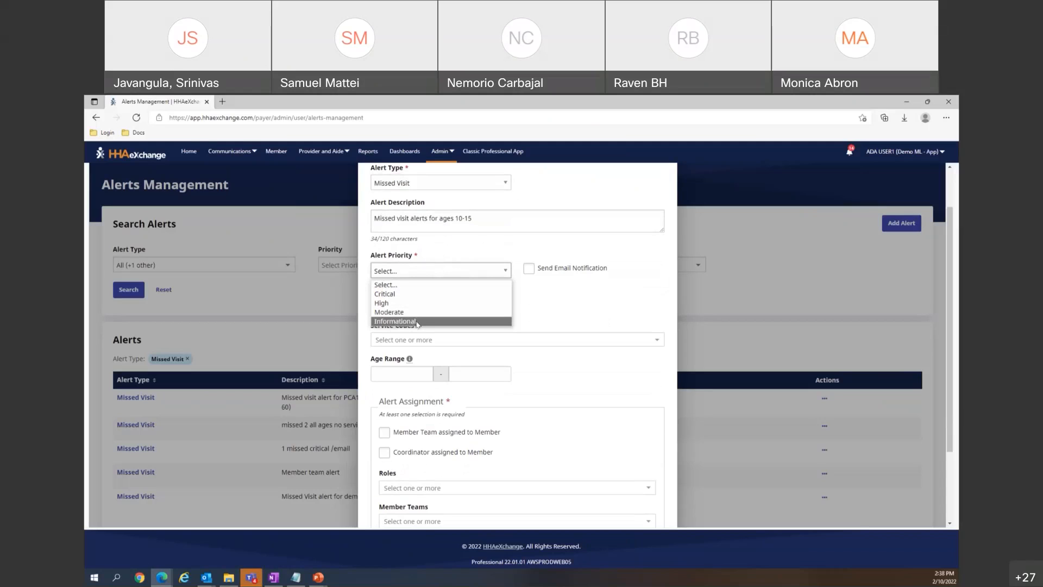
{"action": "left_click", "coordinate": [413, 298]}
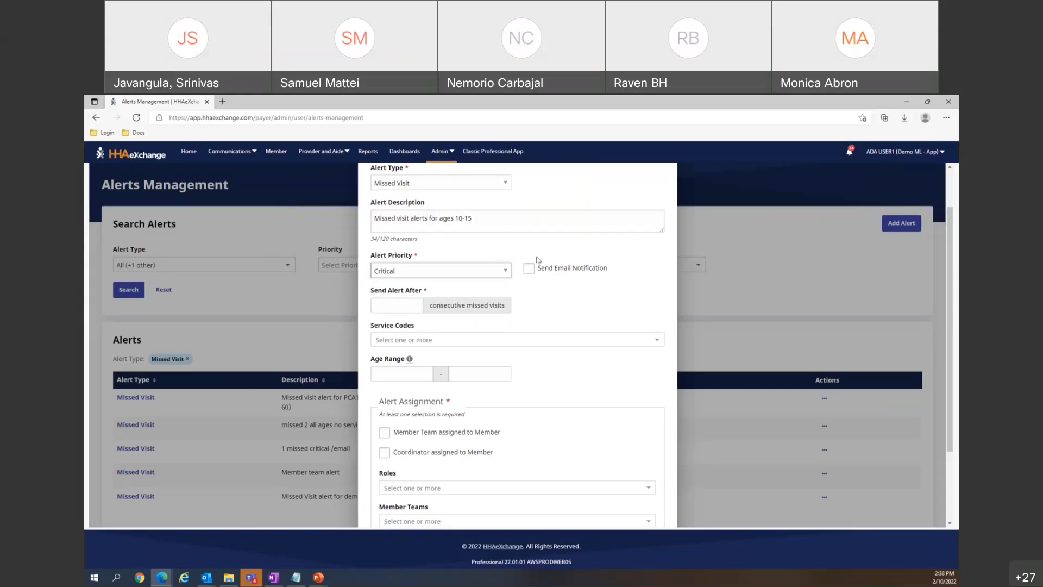
{"action": "left_click", "coordinate": [416, 304]}
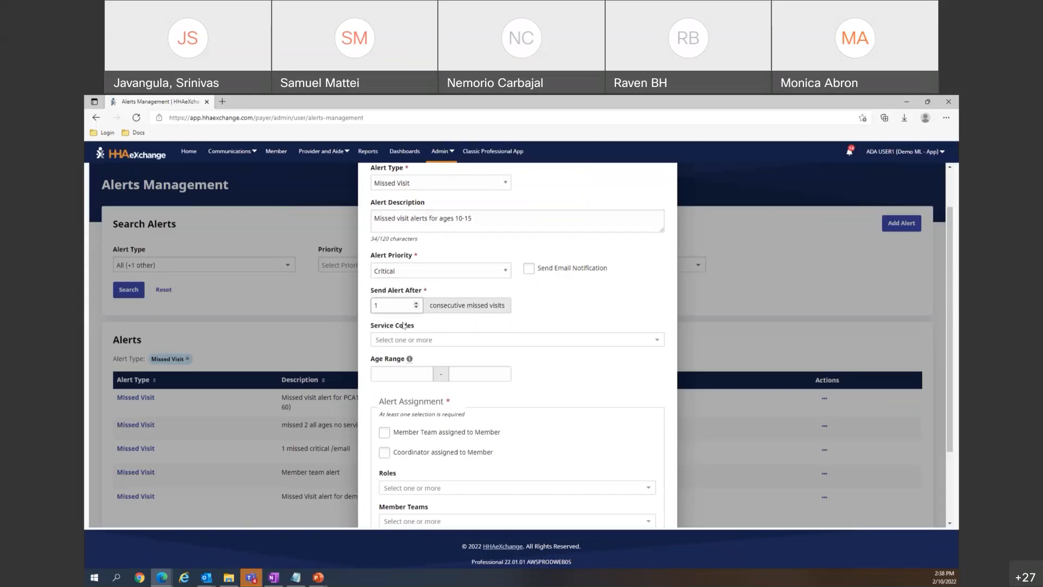
Limit the new missed visit alert to the HHAPLUS service code.
{"action": "left_click", "coordinate": [416, 303]}
{"action": "scroll", "coordinate": [558, 339], "scroll_direction": "down", "scroll_amount": 1}
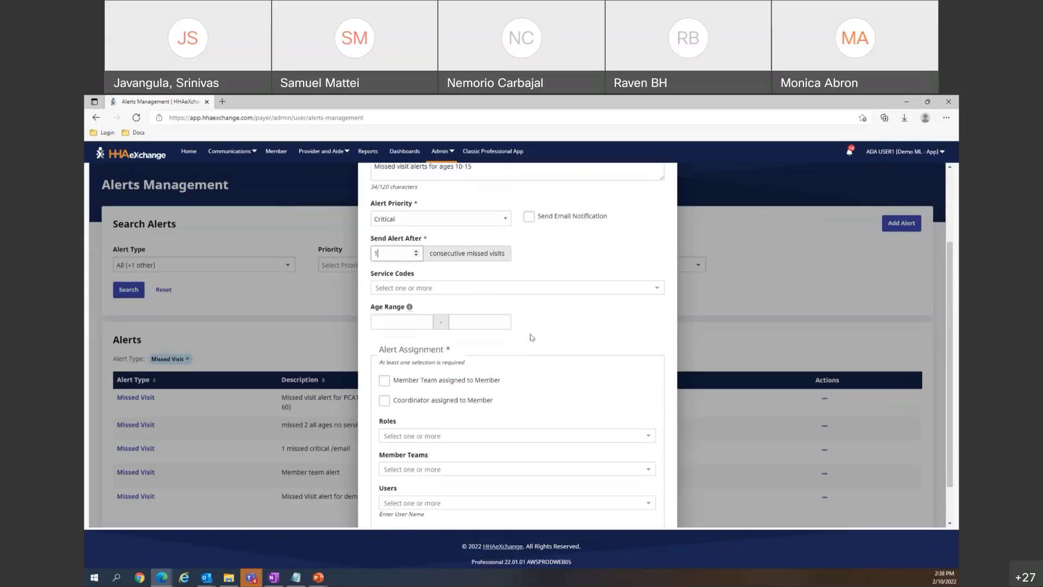
{"action": "left_click", "coordinate": [504, 290]}
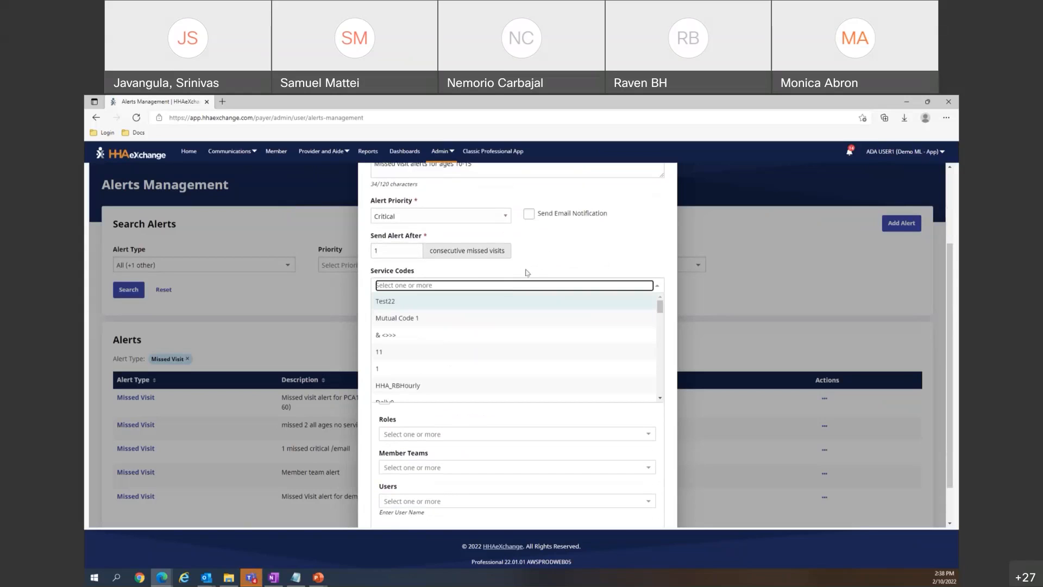
{"action": "key", "text": "Escape"}
{"action": "scroll", "coordinate": [496, 283], "scroll_direction": "up", "scroll_amount": 2}
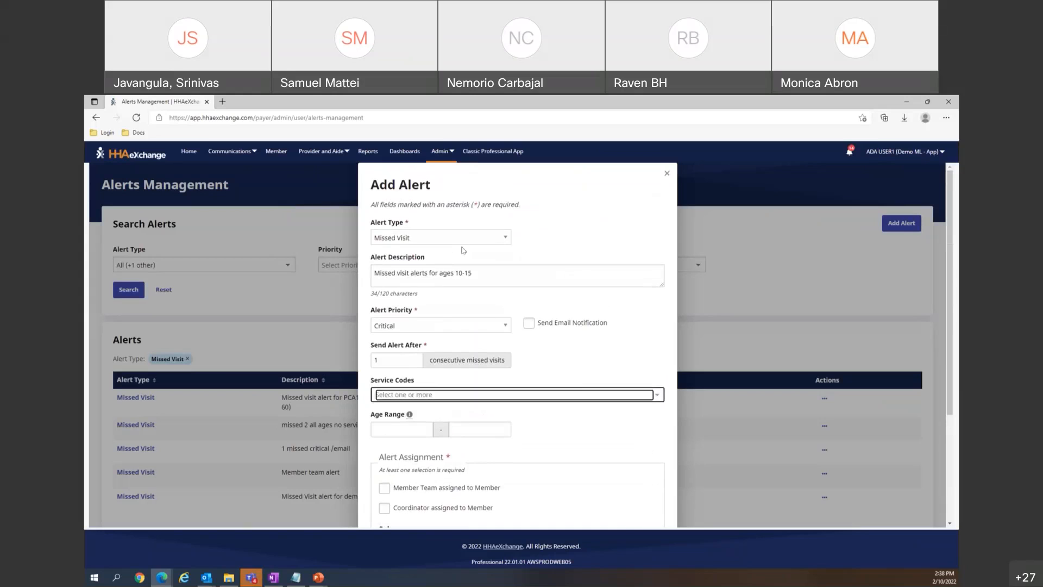
{"action": "scroll", "coordinate": [532, 353], "scroll_direction": "down", "scroll_amount": 1}
{"action": "left_click", "coordinate": [534, 342]}
{"action": "scroll", "coordinate": [521, 360], "scroll_direction": "down", "scroll_amount": 1}
{"action": "scroll", "coordinate": [477, 368], "scroll_direction": "down", "scroll_amount": 4}
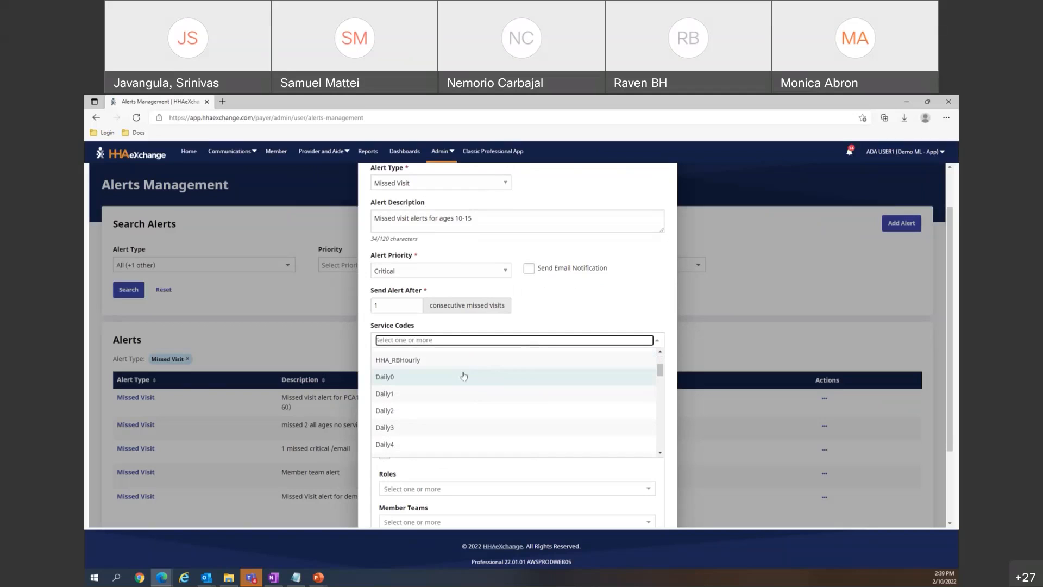
{"action": "scroll", "coordinate": [462, 376], "scroll_direction": "down", "scroll_amount": 8}
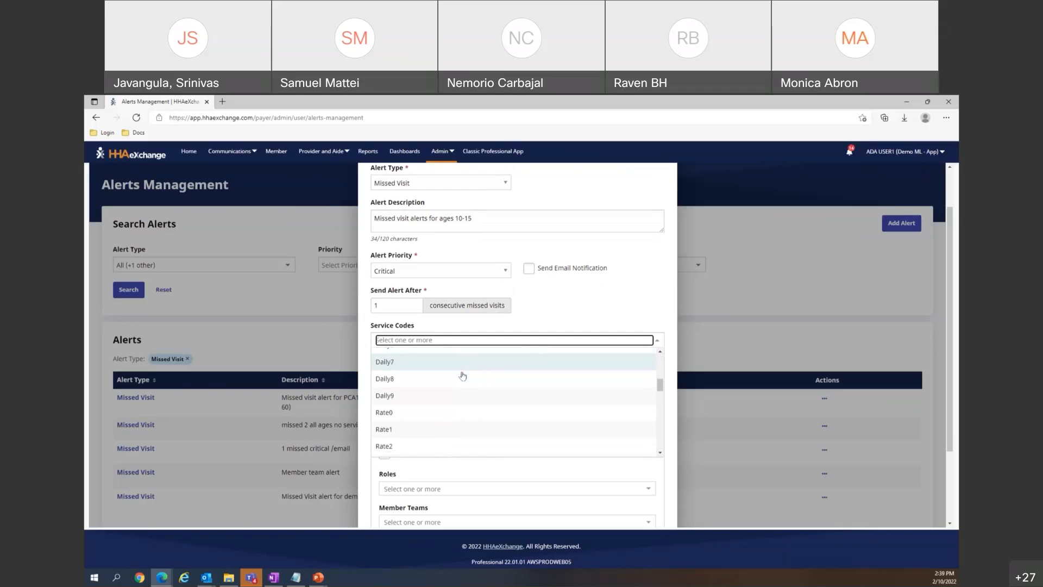
{"action": "scroll", "coordinate": [462, 375], "scroll_direction": "down", "scroll_amount": 6}
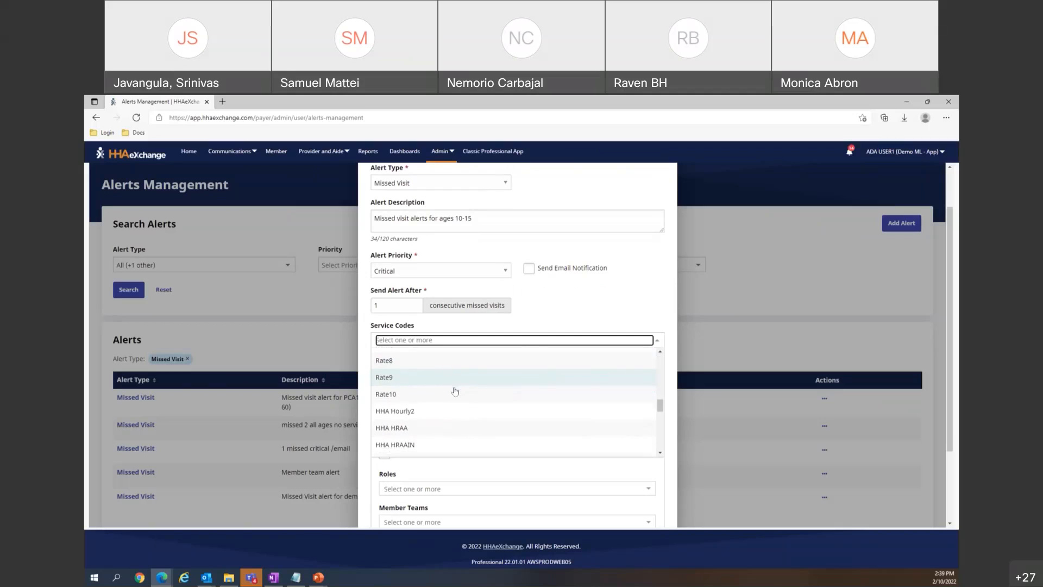
{"action": "scroll", "coordinate": [455, 391], "scroll_direction": "down", "scroll_amount": 3}
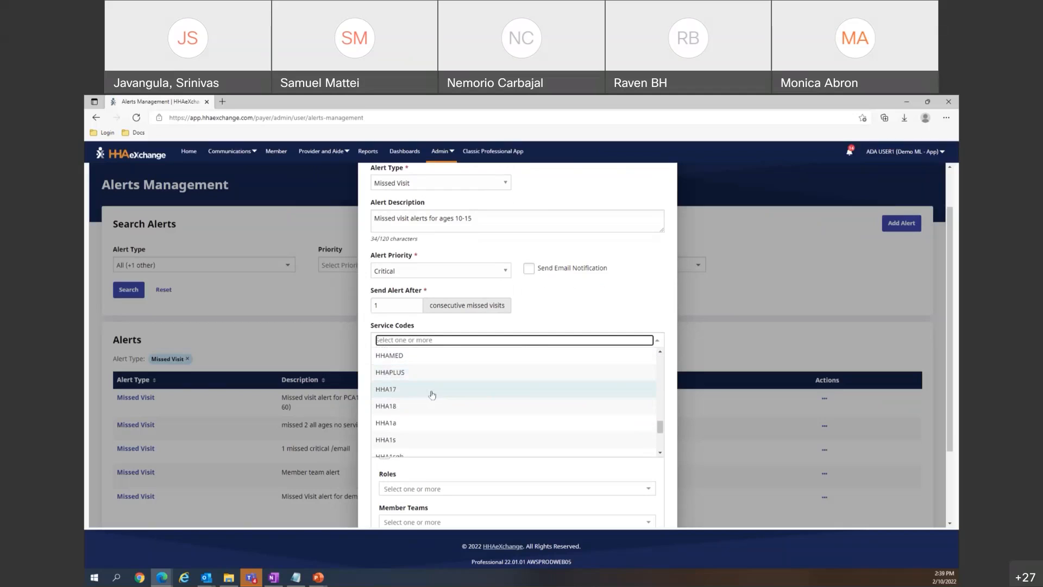
{"action": "left_click", "coordinate": [401, 390]}
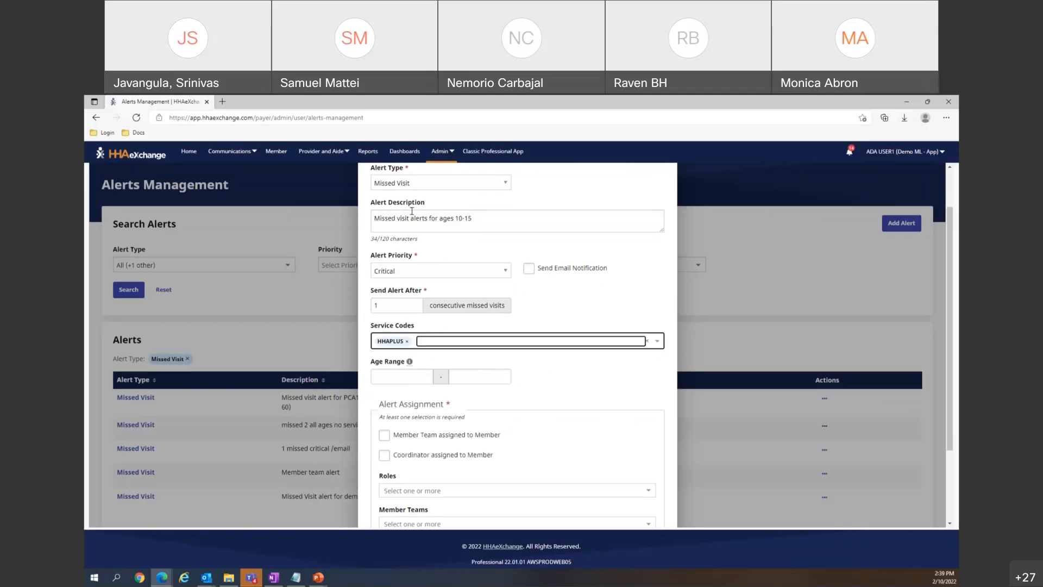
Set the alert's age range to 10-15, matching the ages in its description.
{"action": "left_click", "coordinate": [469, 217]}
{"action": "left_click_drag", "start_coordinate": [459, 218], "coordinate": [477, 220]}
{"action": "left_click", "coordinate": [467, 222]}
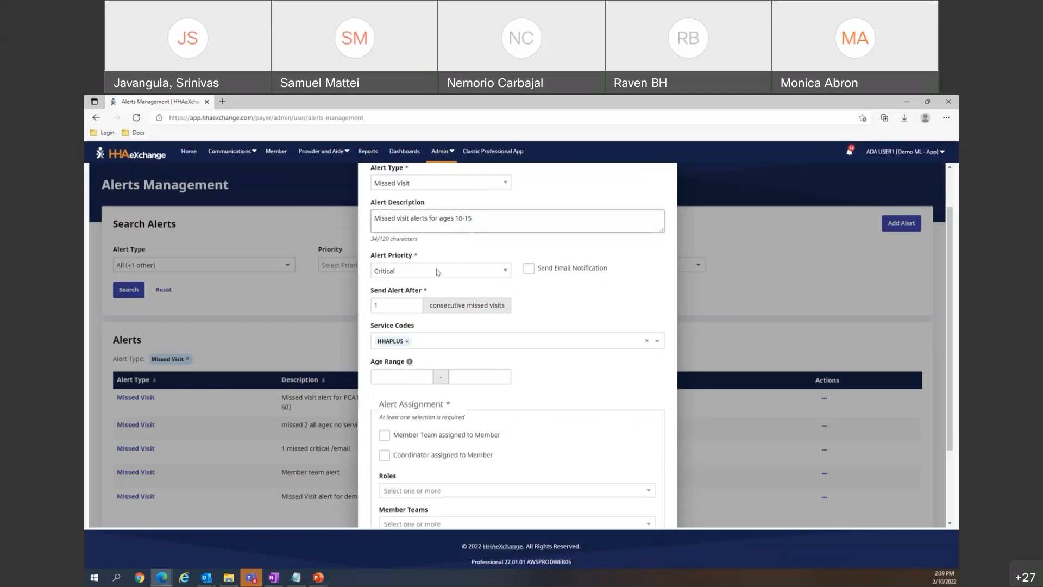
{"action": "left_click", "coordinate": [429, 378]}
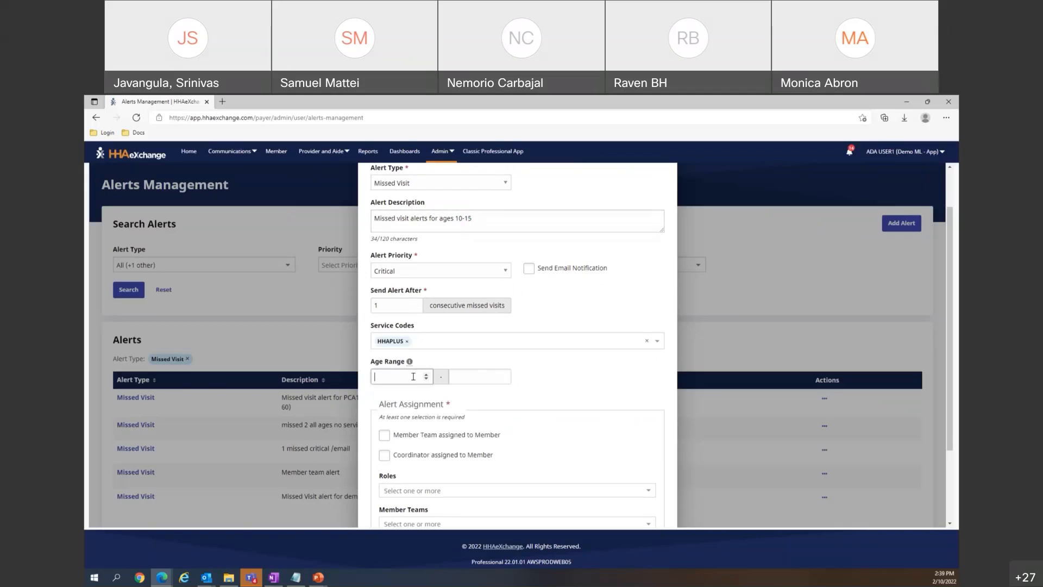
{"action": "left_click", "coordinate": [466, 376]}
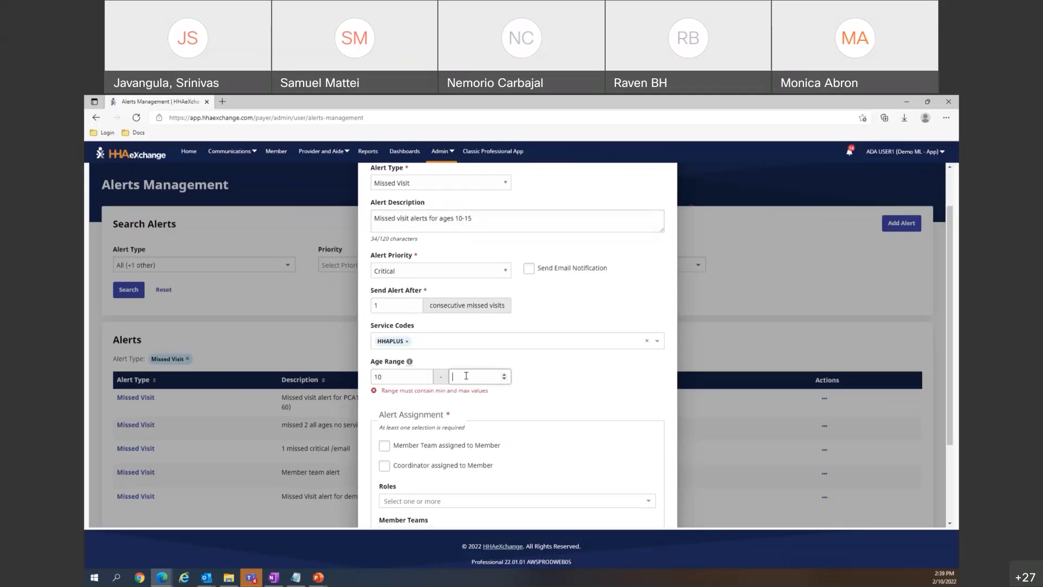
{"action": "left_click", "coordinate": [540, 390]}
{"action": "scroll", "coordinate": [484, 360], "scroll_direction": "down", "scroll_amount": 1}
{"action": "scroll", "coordinate": [484, 360], "scroll_direction": "down", "scroll_amount": 1}
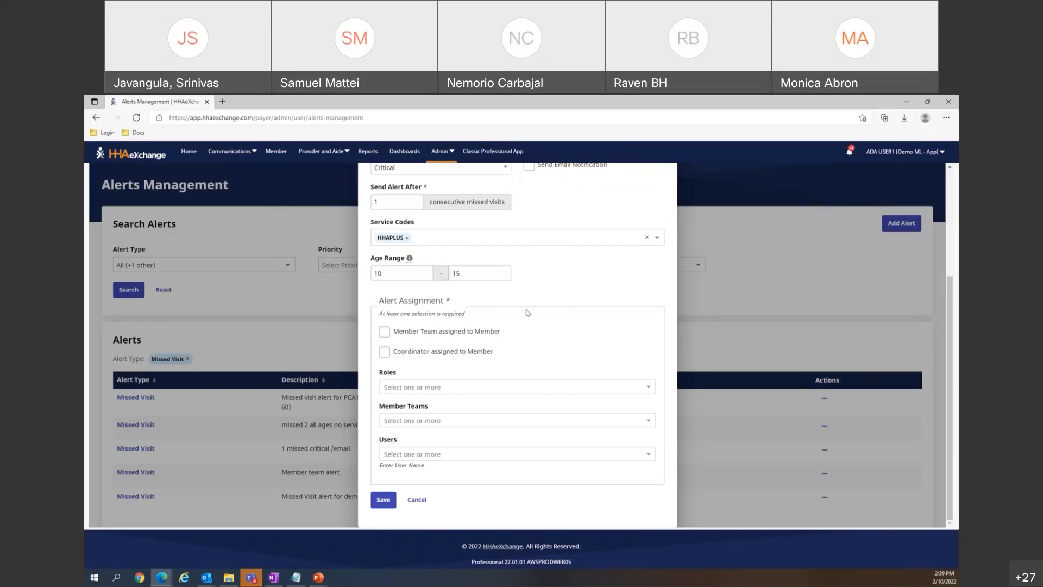
Assign the alert to the member team Team 011, leaving the roles unselected.
{"action": "left_click", "coordinate": [422, 377]}
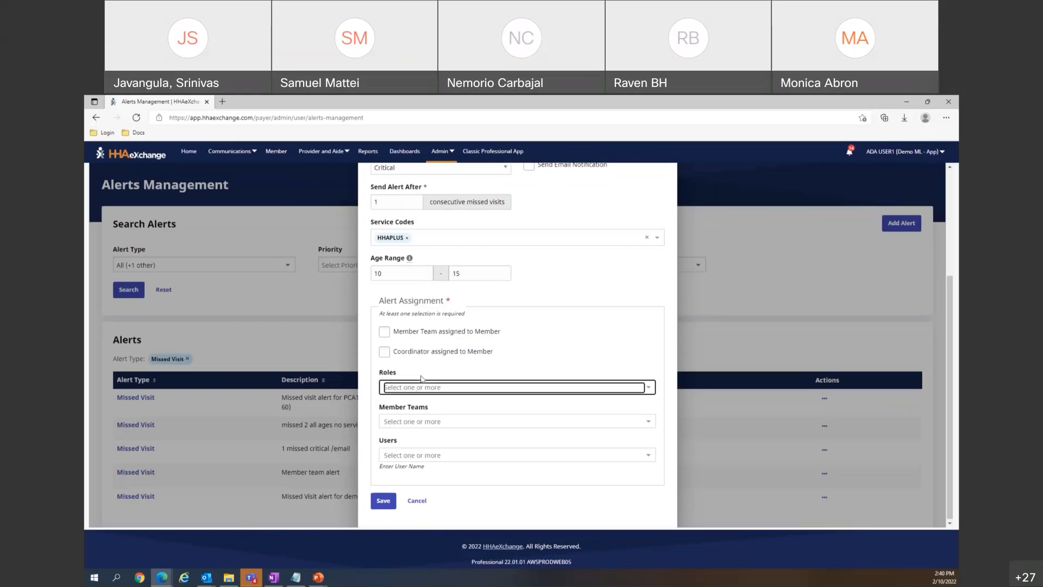
{"action": "left_click", "coordinate": [424, 422]}
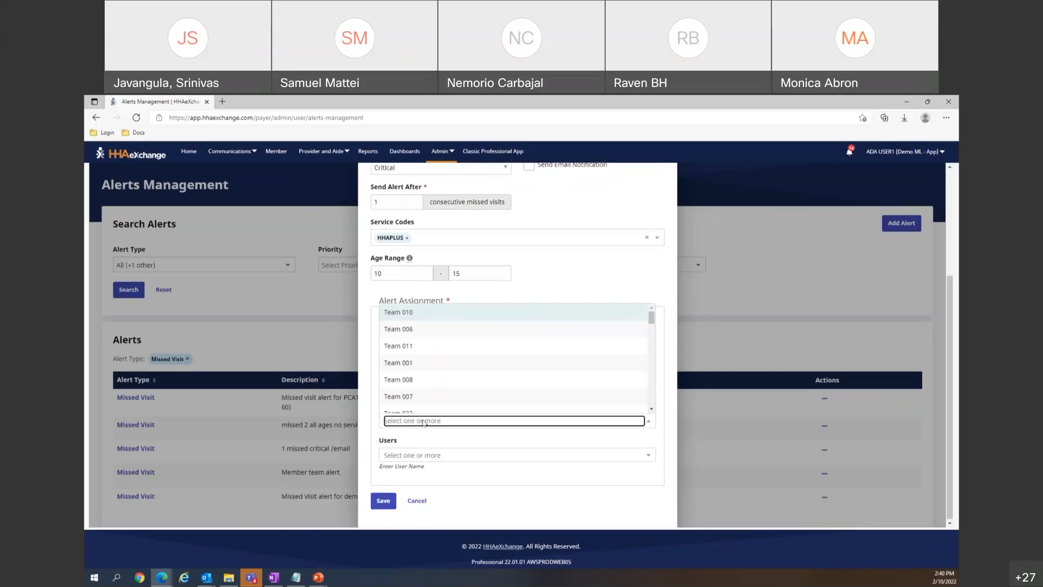
{"action": "left_click", "coordinate": [463, 442]}
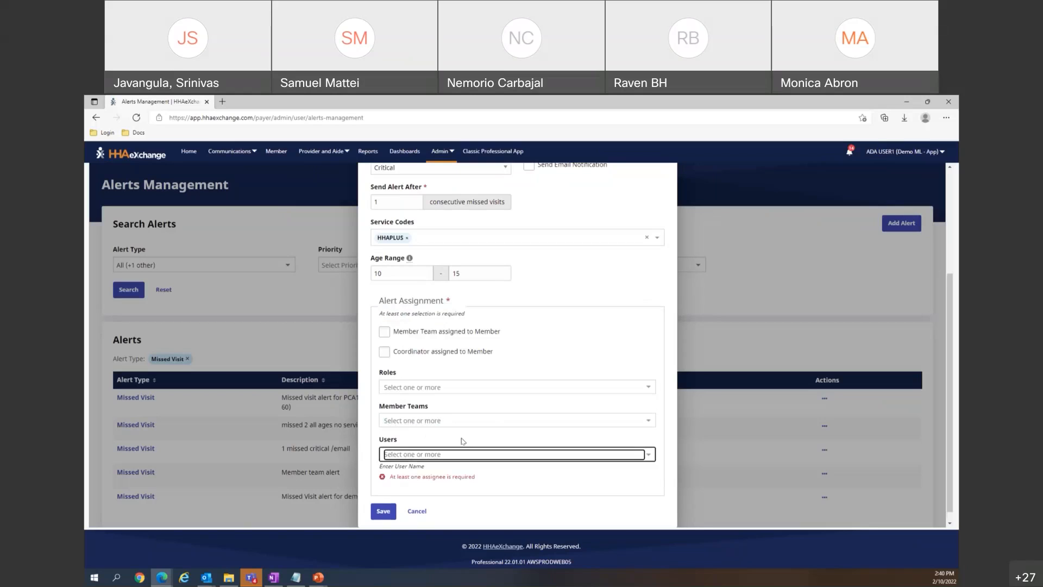
{"action": "left_click", "coordinate": [429, 420]}
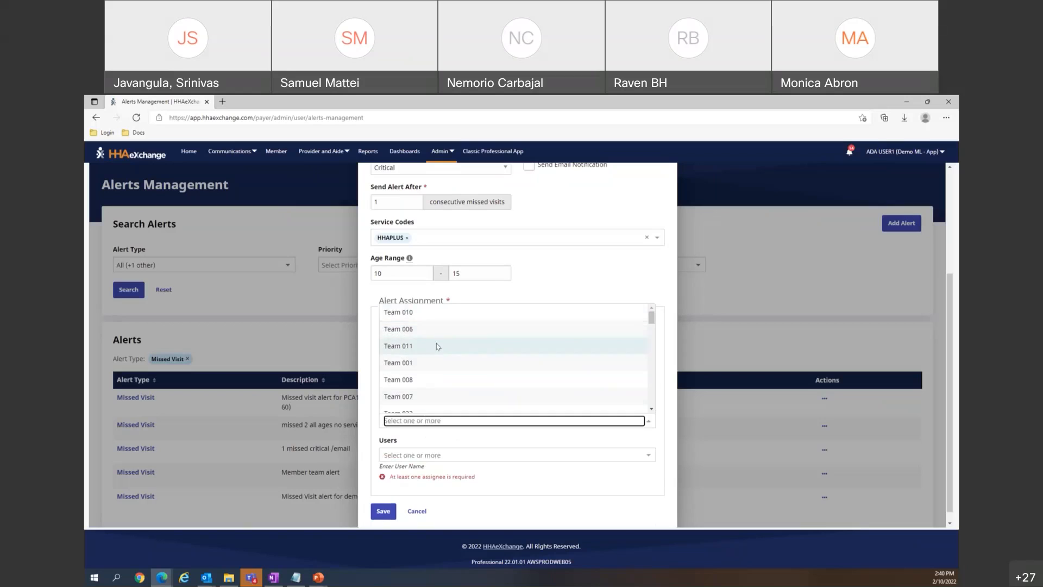
{"action": "scroll", "coordinate": [440, 348], "scroll_direction": "up", "scroll_amount": 3}
{"action": "scroll", "coordinate": [451, 351], "scroll_direction": "down", "scroll_amount": 2}
{"action": "scroll", "coordinate": [426, 382], "scroll_direction": "down", "scroll_amount": 1}
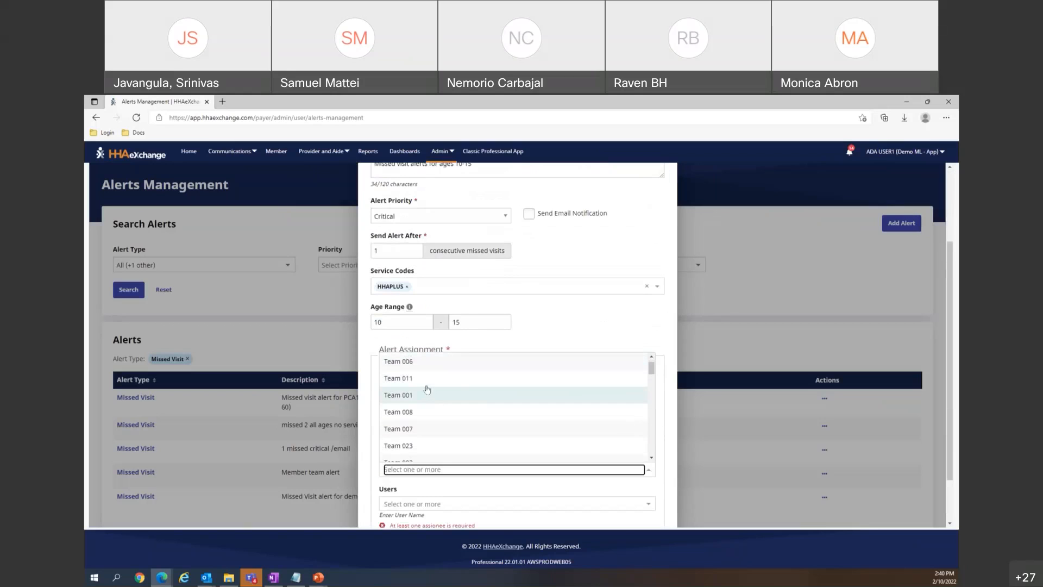
{"action": "left_click", "coordinate": [424, 379]}
{"action": "scroll", "coordinate": [560, 356], "scroll_direction": "down", "scroll_amount": 1}
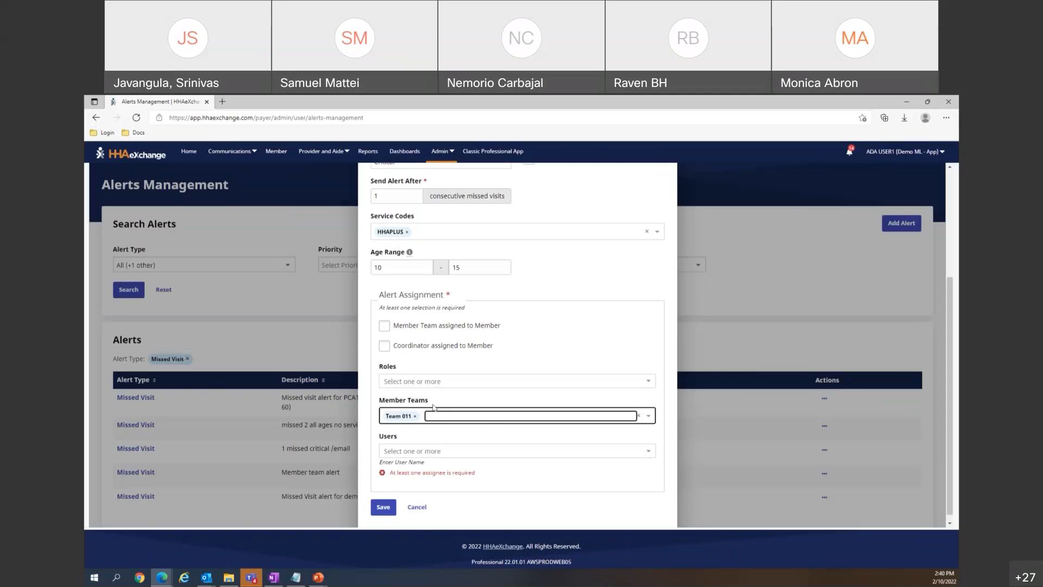
{"action": "left_click", "coordinate": [409, 451]}
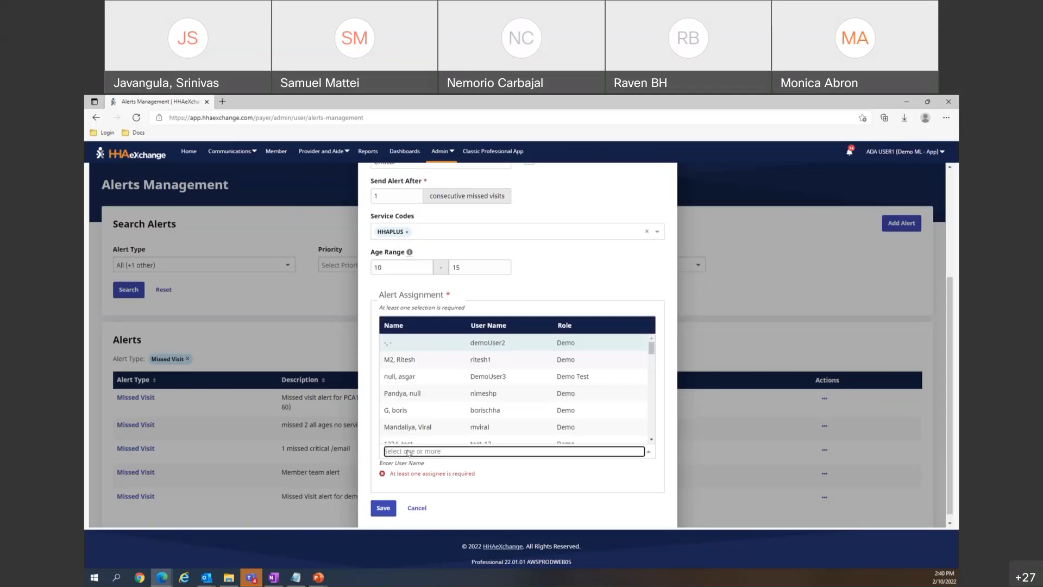
{"action": "scroll", "coordinate": [473, 383], "scroll_direction": "down", "scroll_amount": 3}
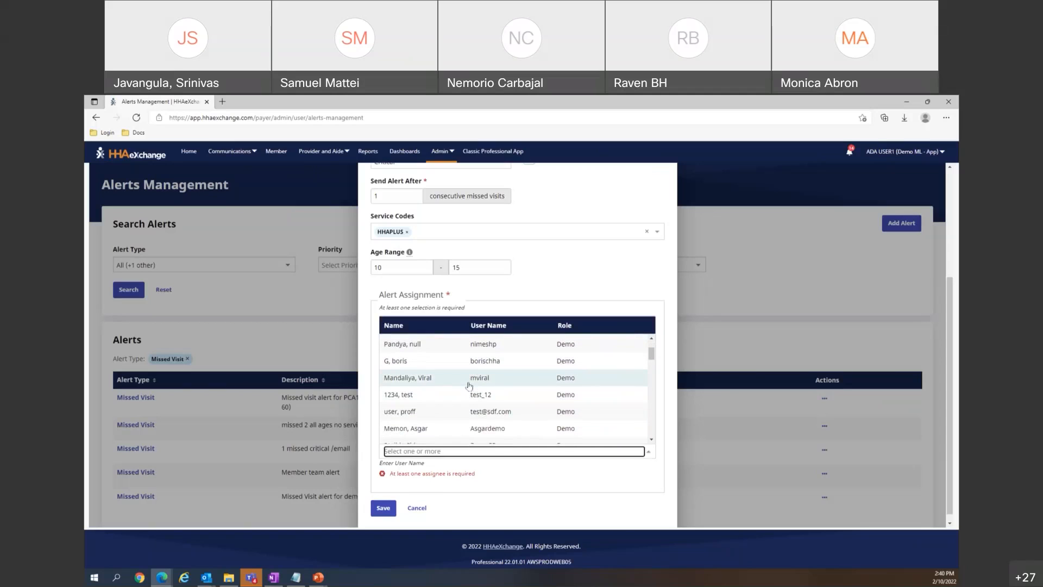
{"action": "left_click", "coordinate": [469, 386]}
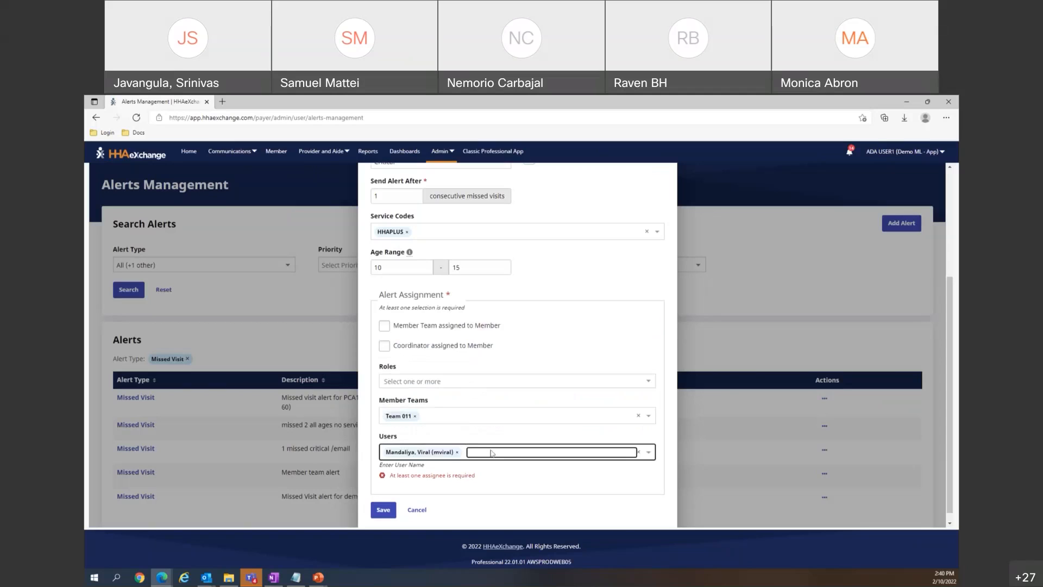
{"action": "left_click", "coordinate": [507, 452]}
{"action": "left_click", "coordinate": [484, 393]}
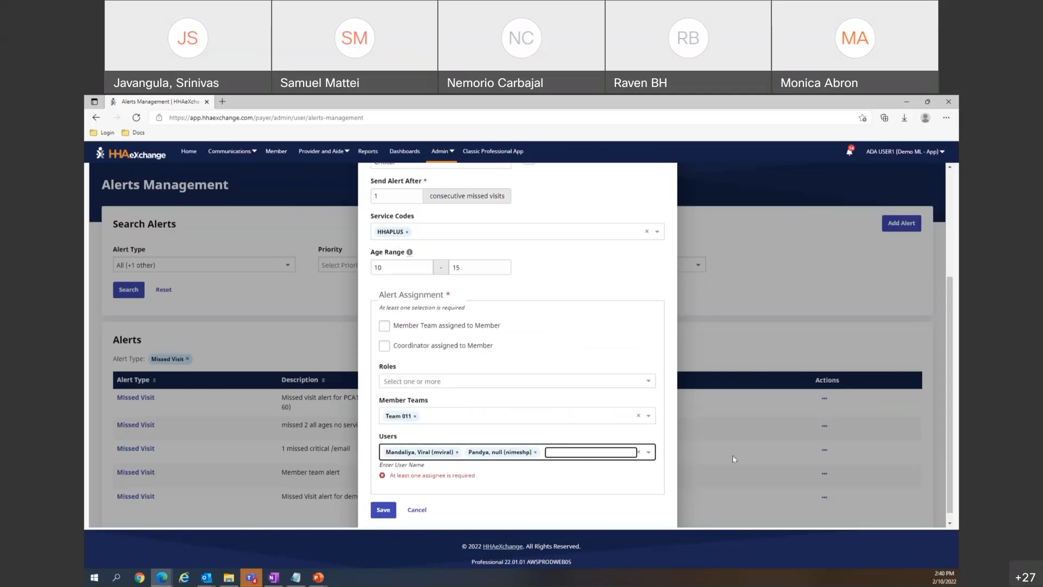
{"action": "left_click", "coordinate": [639, 453]}
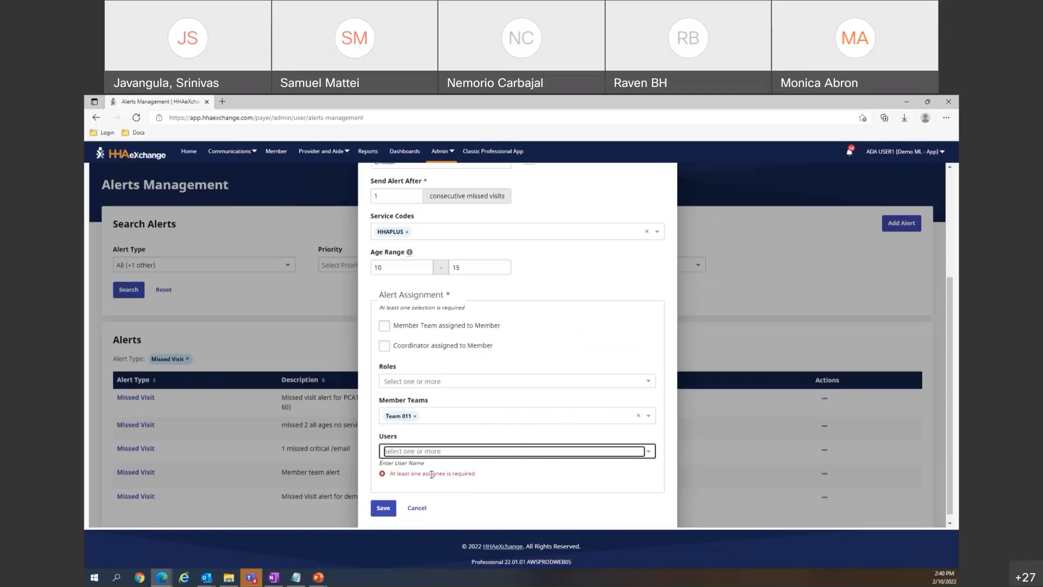
Review the alert assignment requirement and save the new missed visit alert.
{"action": "scroll", "coordinate": [421, 472], "scroll_direction": "down", "scroll_amount": 1}
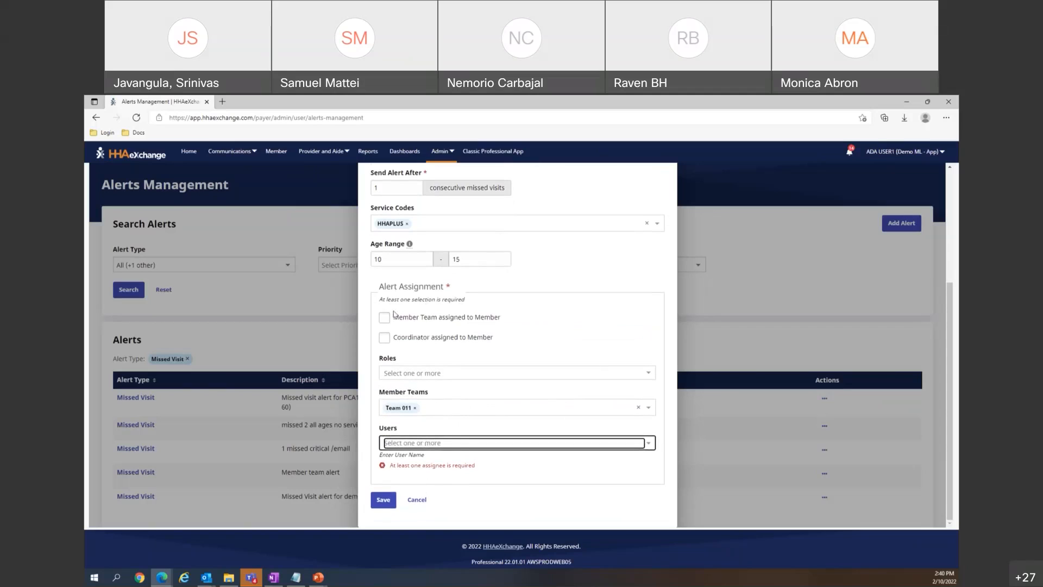
{"action": "left_click_drag", "start_coordinate": [381, 304], "coordinate": [455, 301]}
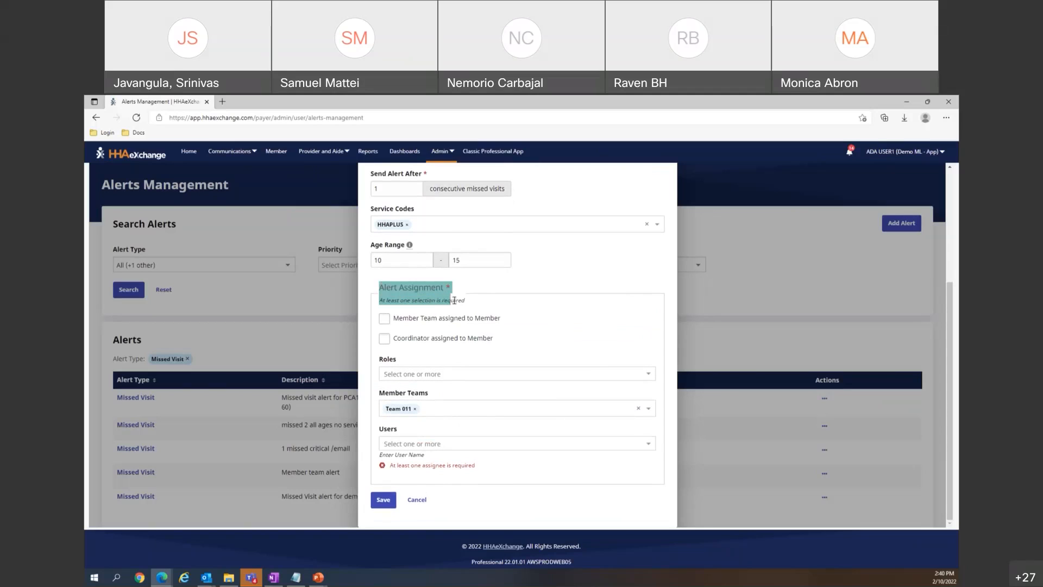
{"action": "left_click", "coordinate": [453, 304]}
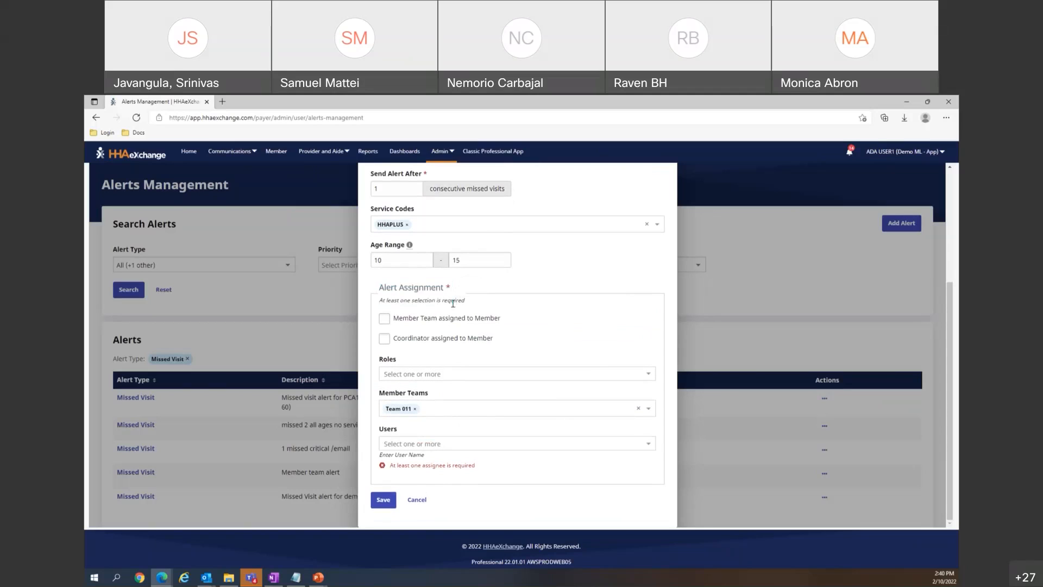
{"action": "left_click", "coordinate": [382, 500]}
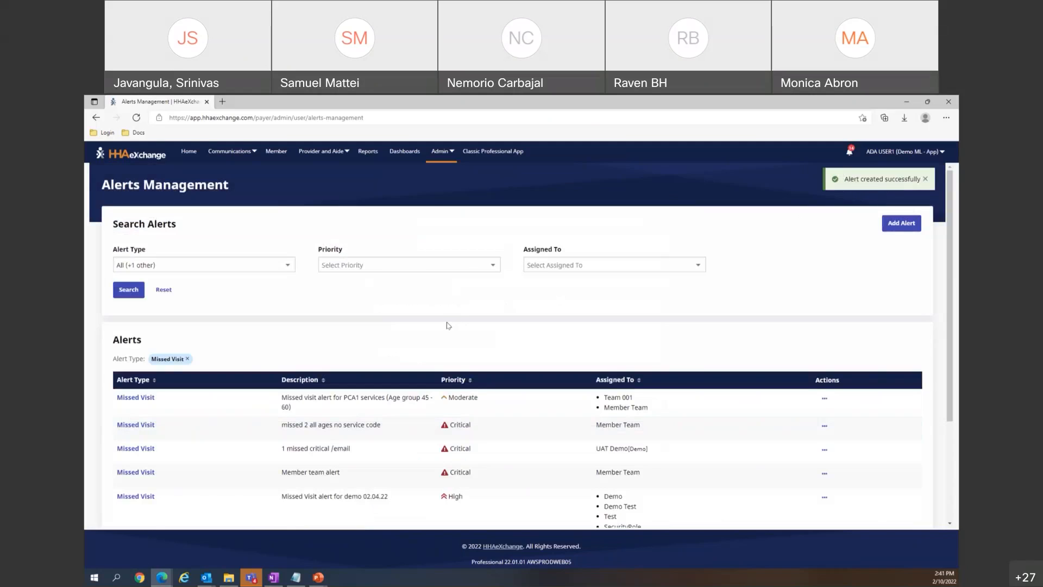
Examine the alerts list for the new ages 10-15 alert's description, priority and assignment.
{"action": "scroll", "coordinate": [448, 326], "scroll_direction": "down", "scroll_amount": 1}
{"action": "scroll", "coordinate": [448, 326], "scroll_direction": "down", "scroll_amount": 2}
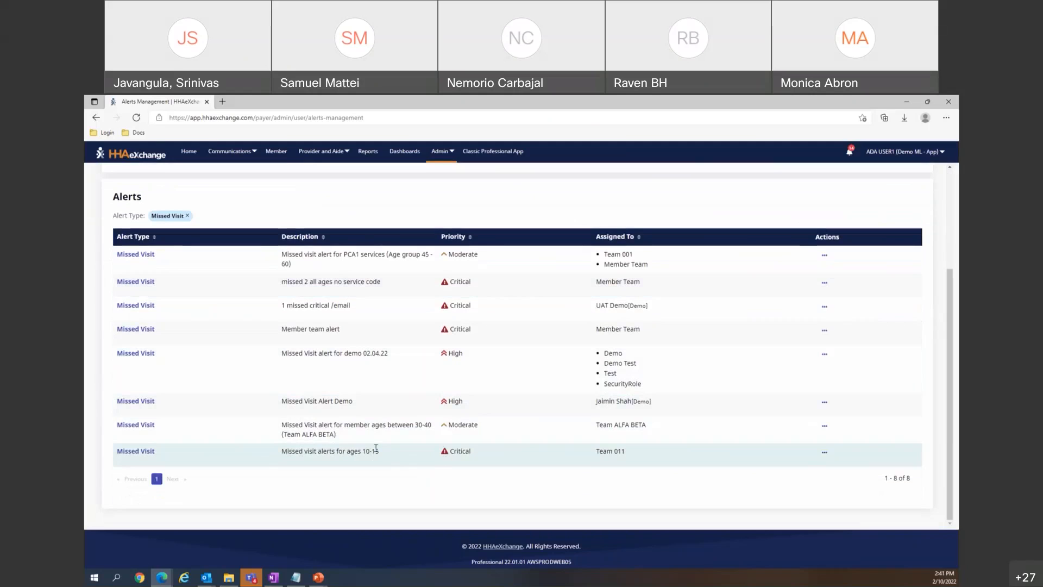
{"action": "scroll", "coordinate": [375, 447], "scroll_direction": "up", "scroll_amount": 3}
{"action": "scroll", "coordinate": [326, 462], "scroll_direction": "down", "scroll_amount": 2}
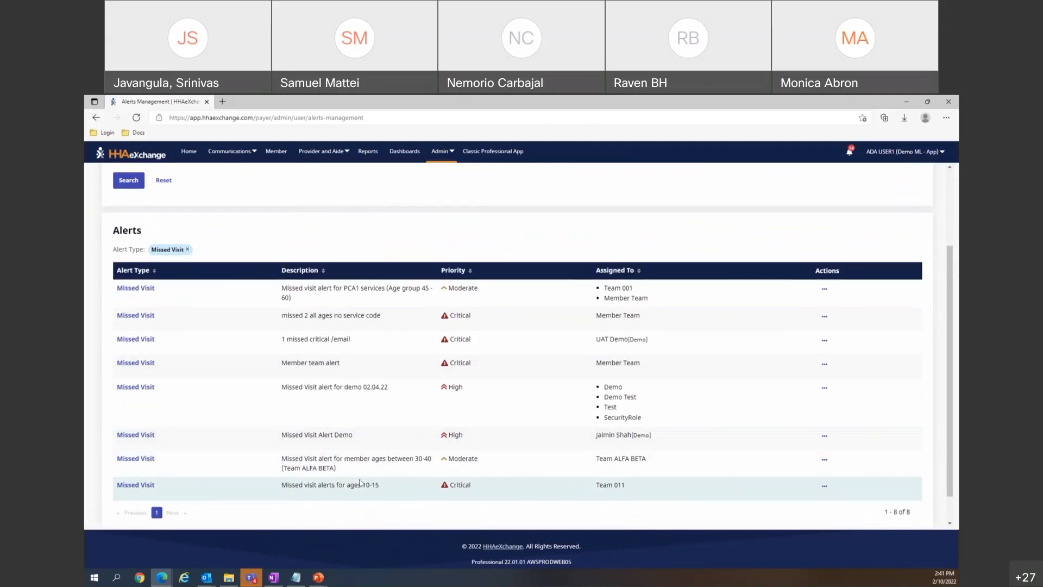
{"action": "scroll", "coordinate": [335, 429], "scroll_direction": "up", "scroll_amount": 1}
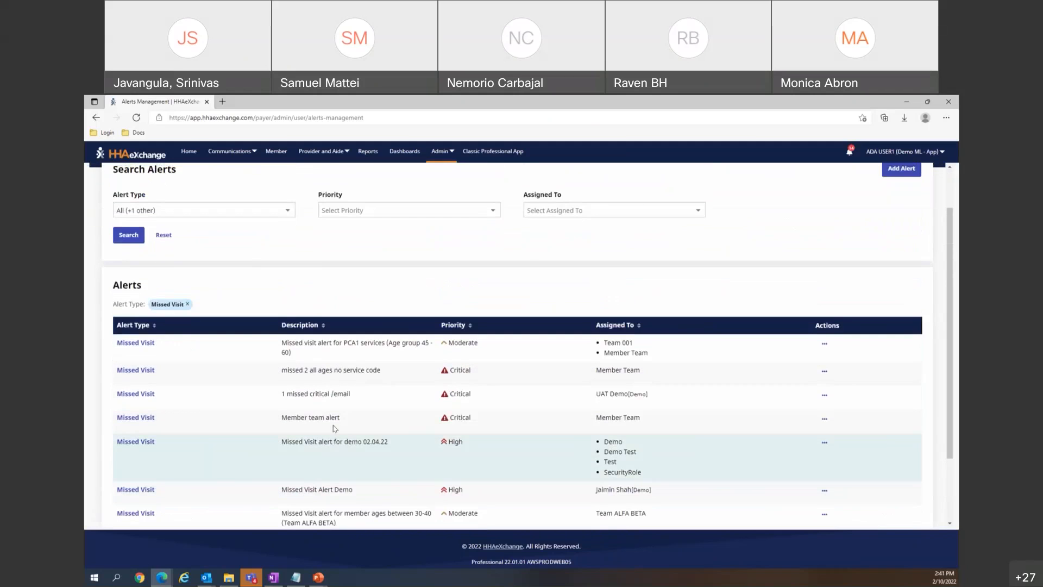
{"action": "scroll", "coordinate": [353, 354], "scroll_direction": "up", "scroll_amount": 1}
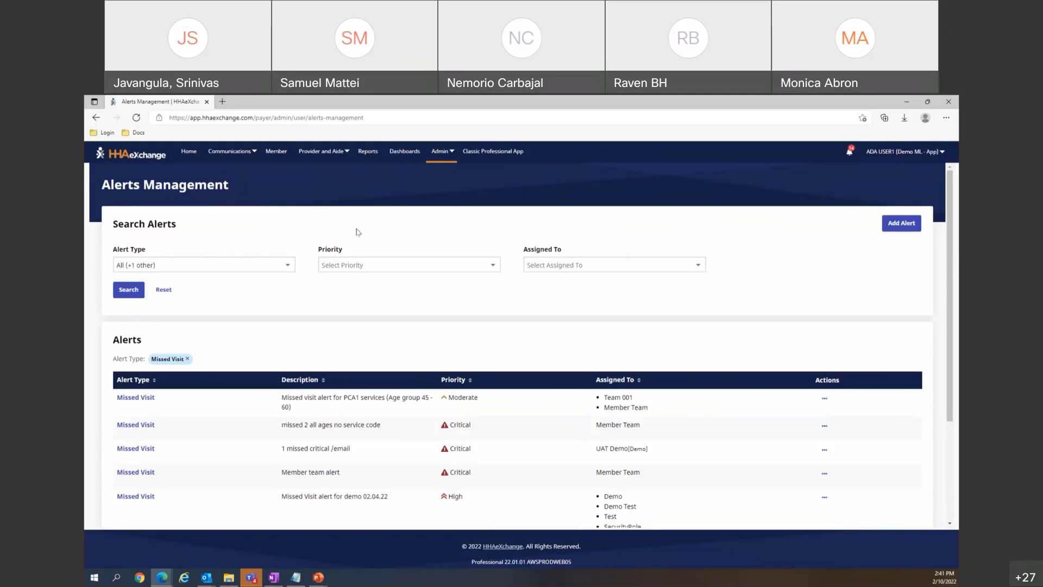
{"action": "scroll", "coordinate": [316, 334], "scroll_direction": "down", "scroll_amount": 3}
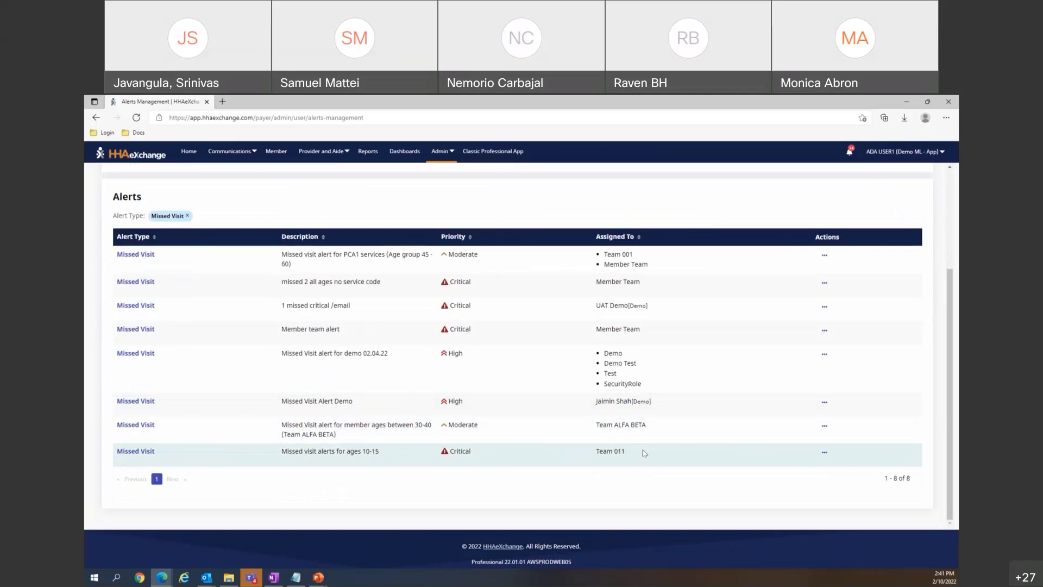
{"action": "scroll", "coordinate": [381, 409], "scroll_direction": "up", "scroll_amount": 2}
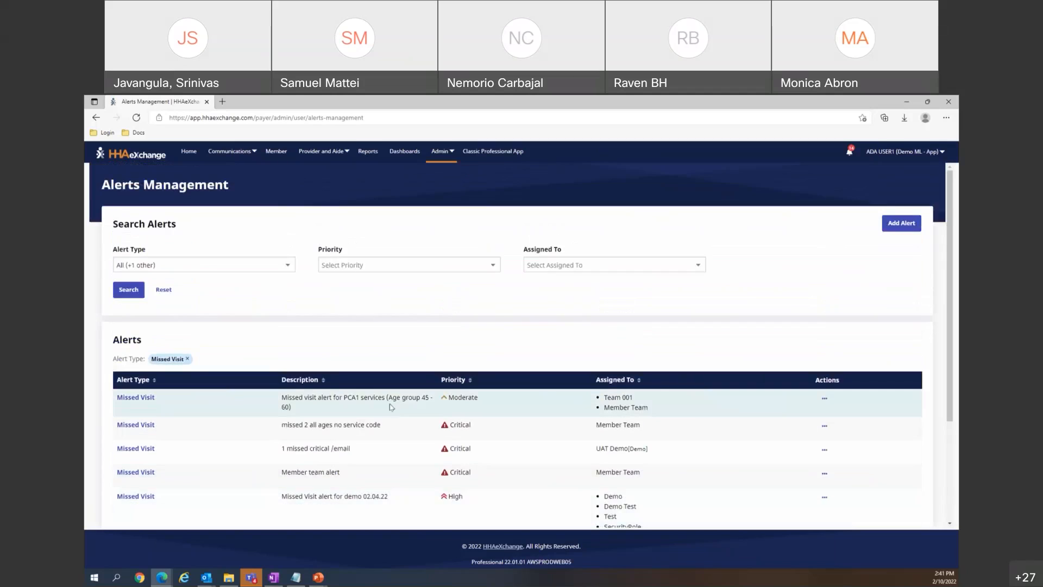
{"action": "scroll", "coordinate": [407, 393], "scroll_direction": "up", "scroll_amount": 1}
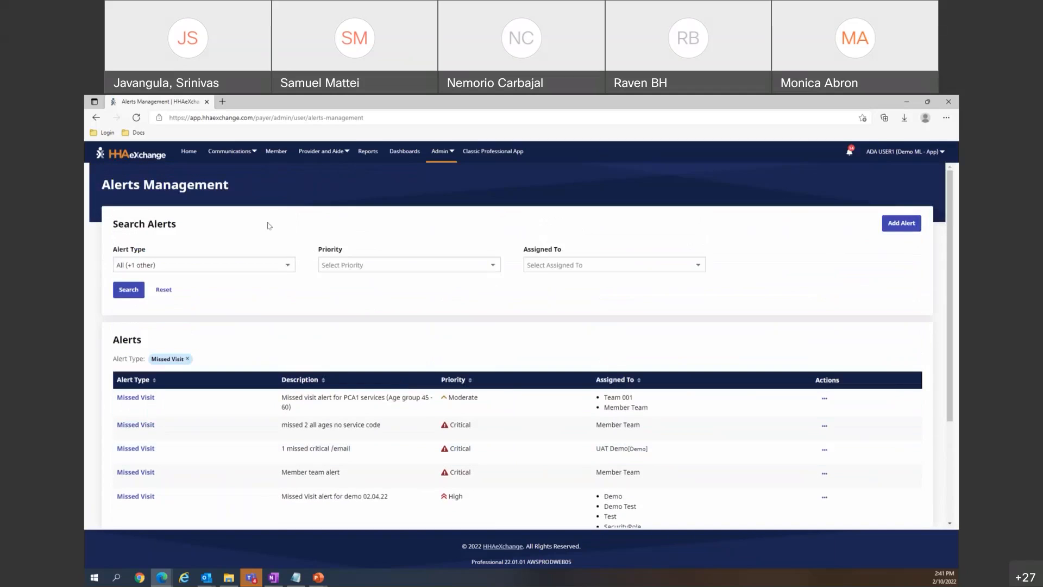
Open the Communications Alerts page and review the choices offered by the alert type, priority and status filters.
{"action": "left_click", "coordinate": [235, 152]}
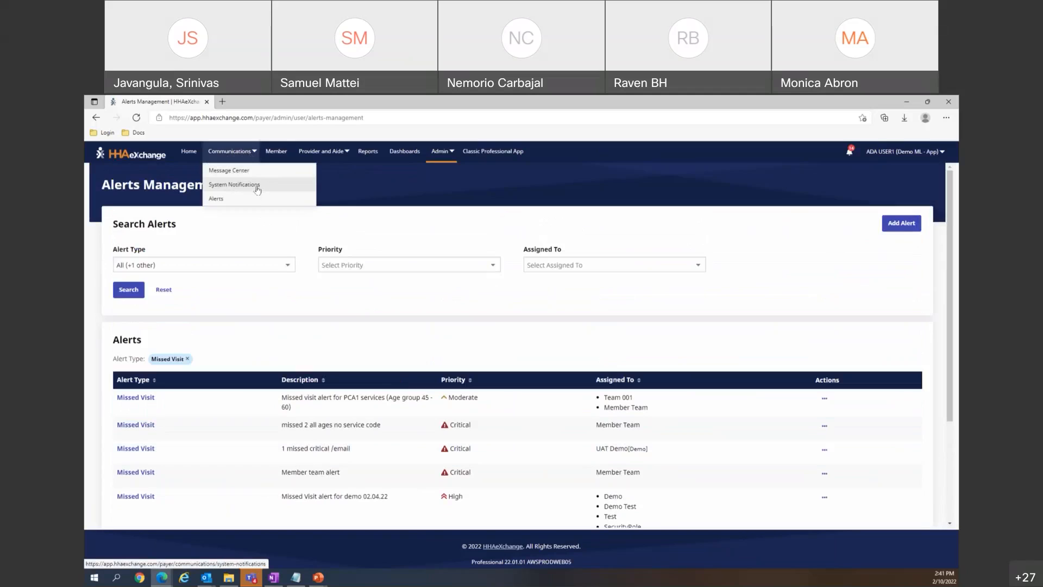
{"action": "left_click", "coordinate": [216, 198]}
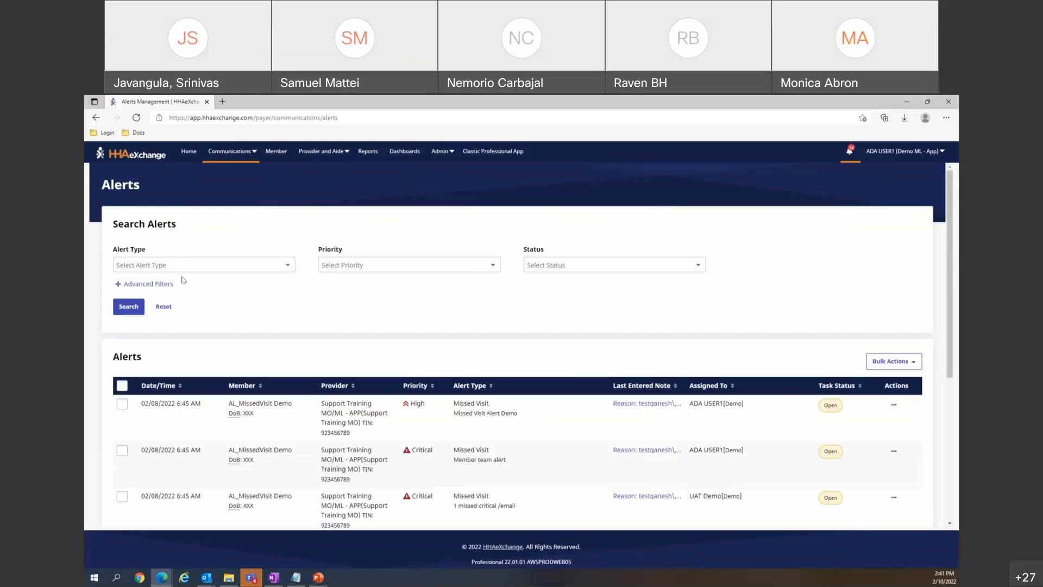
{"action": "left_click", "coordinate": [267, 267]}
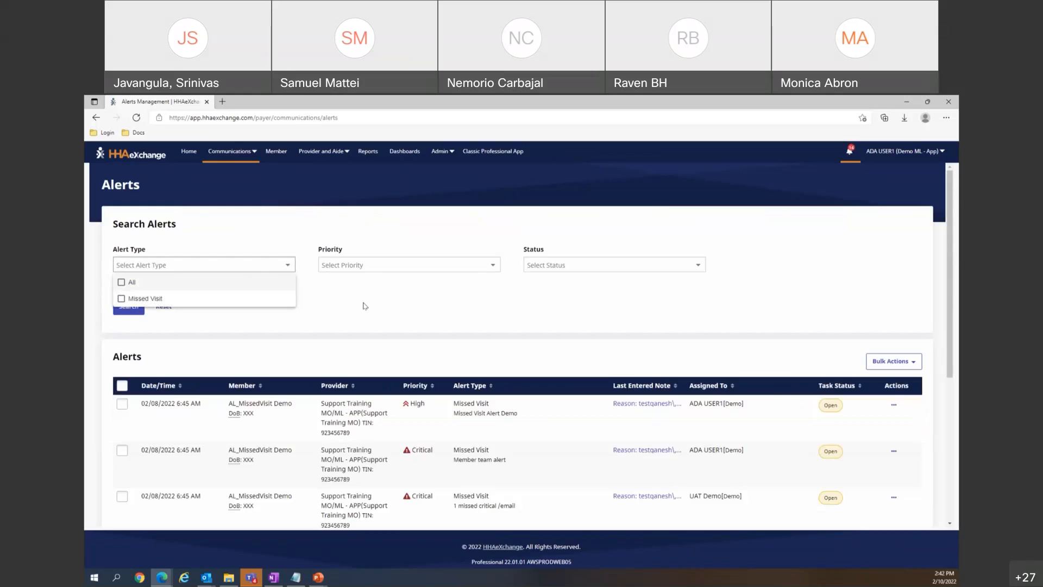
{"action": "left_click", "coordinate": [363, 266]}
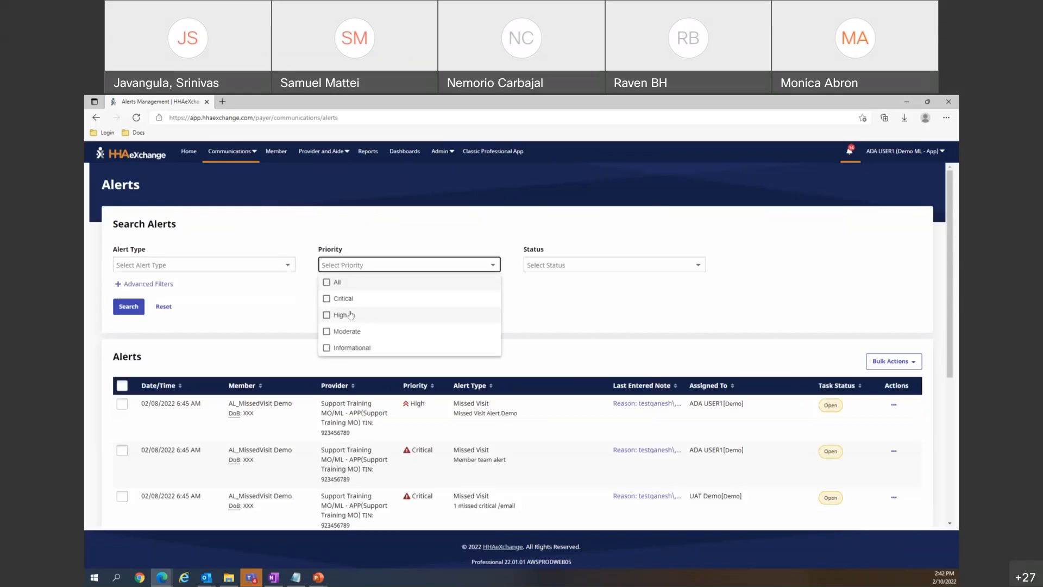
{"action": "left_click", "coordinate": [584, 265]}
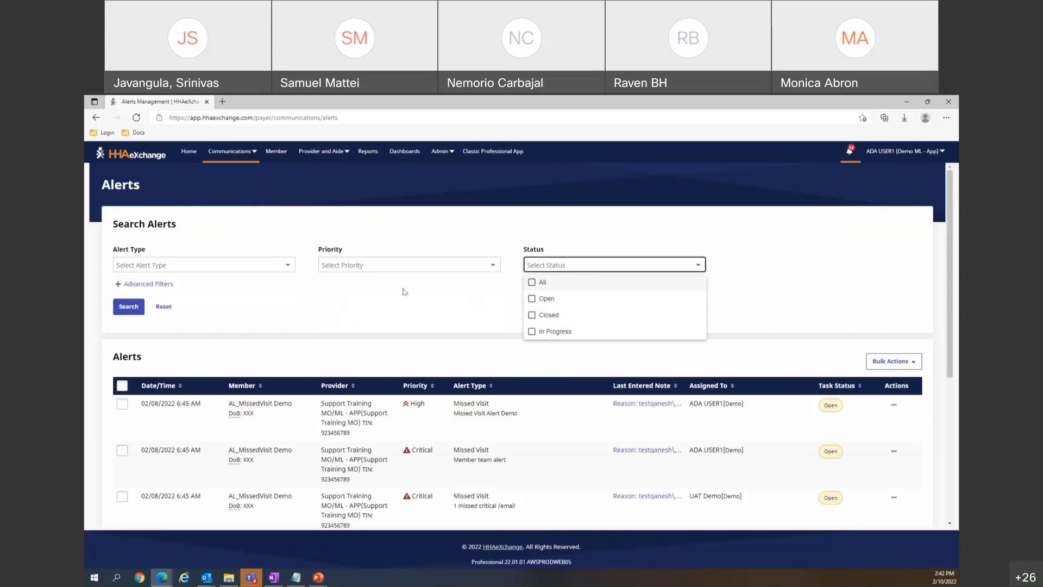
{"action": "left_click", "coordinate": [382, 293]}
Try selecting the "1 missed critical /email" and "AL DEMO SKilled" alerts in the alerts list, and clear both selections.
{"action": "scroll", "coordinate": [308, 277], "scroll_direction": "down", "scroll_amount": 2}
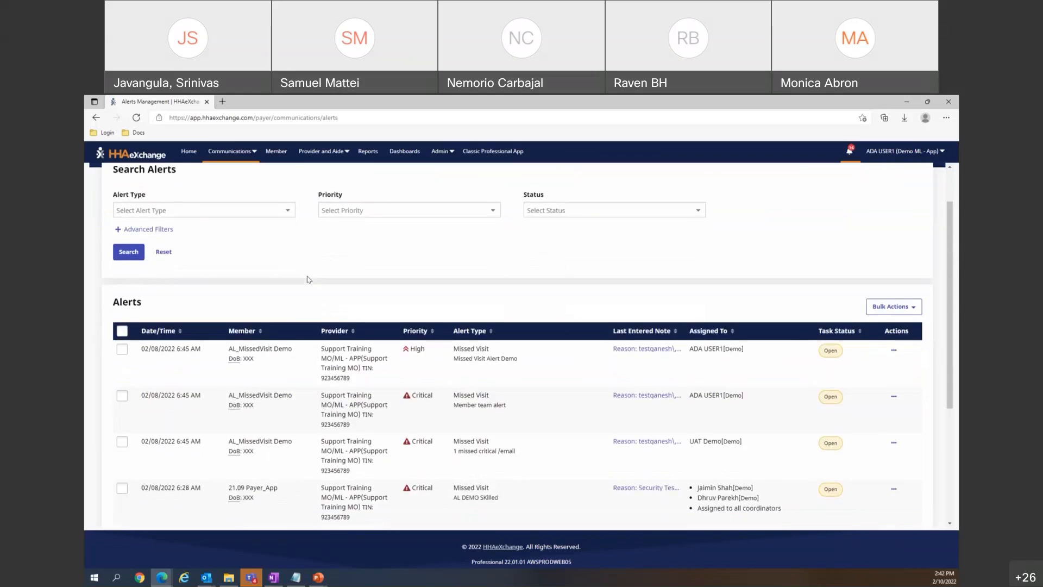
{"action": "scroll", "coordinate": [236, 283], "scroll_direction": "down", "scroll_amount": 1}
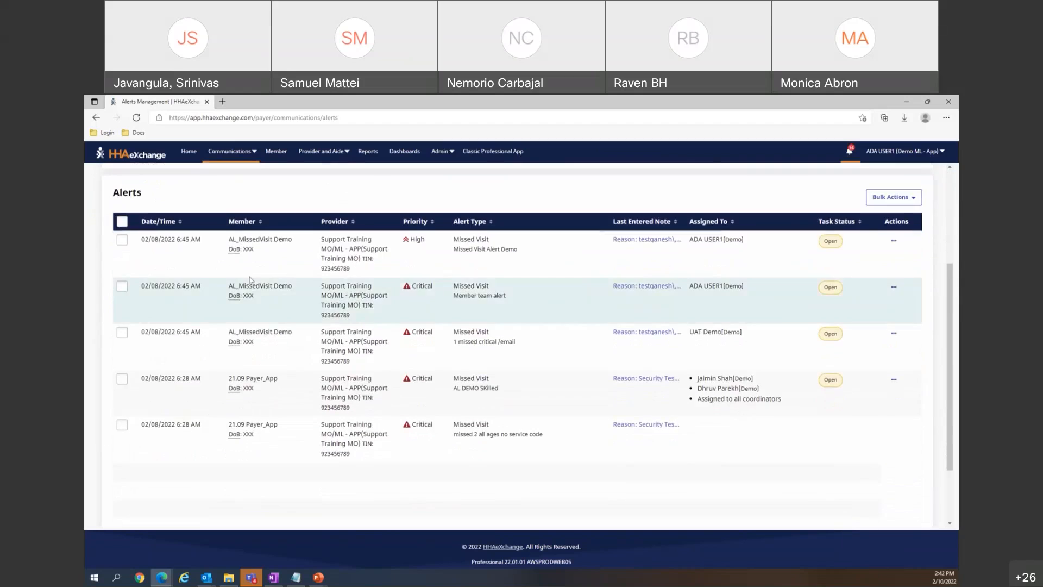
{"action": "scroll", "coordinate": [308, 299], "scroll_direction": "up", "scroll_amount": 2}
{"action": "scroll", "coordinate": [308, 299], "scroll_direction": "down", "scroll_amount": 1}
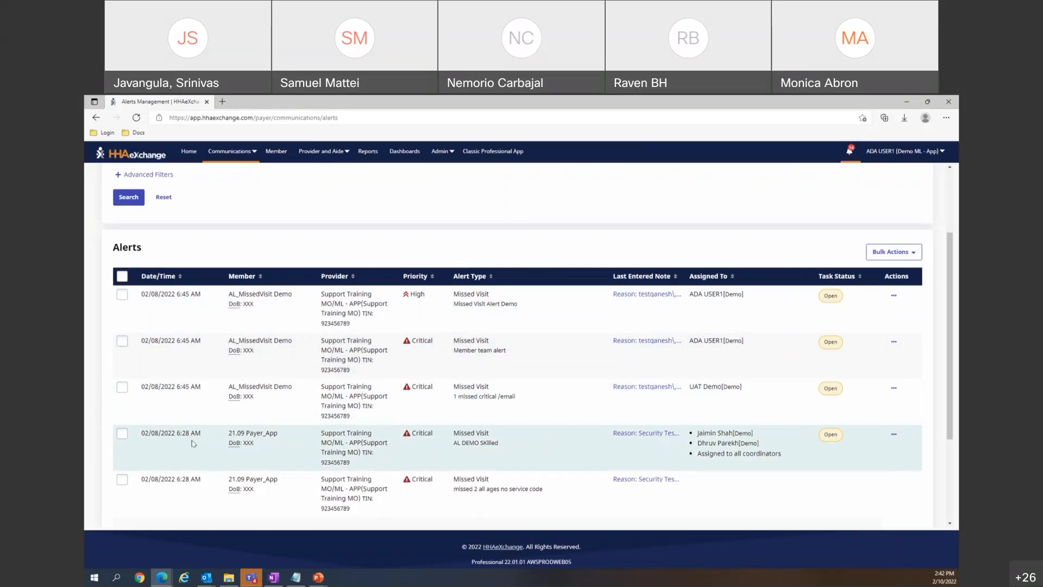
{"action": "left_click", "coordinate": [122, 388]}
{"action": "left_click", "coordinate": [122, 434]}
{"action": "left_click", "coordinate": [122, 434]}
{"action": "left_click", "coordinate": [123, 389]}
Assign the "AL DEMO SKilled" missed visit alert to yourself and check its assignee.
{"action": "left_click", "coordinate": [633, 434]}
{"action": "left_click", "coordinate": [894, 434]}
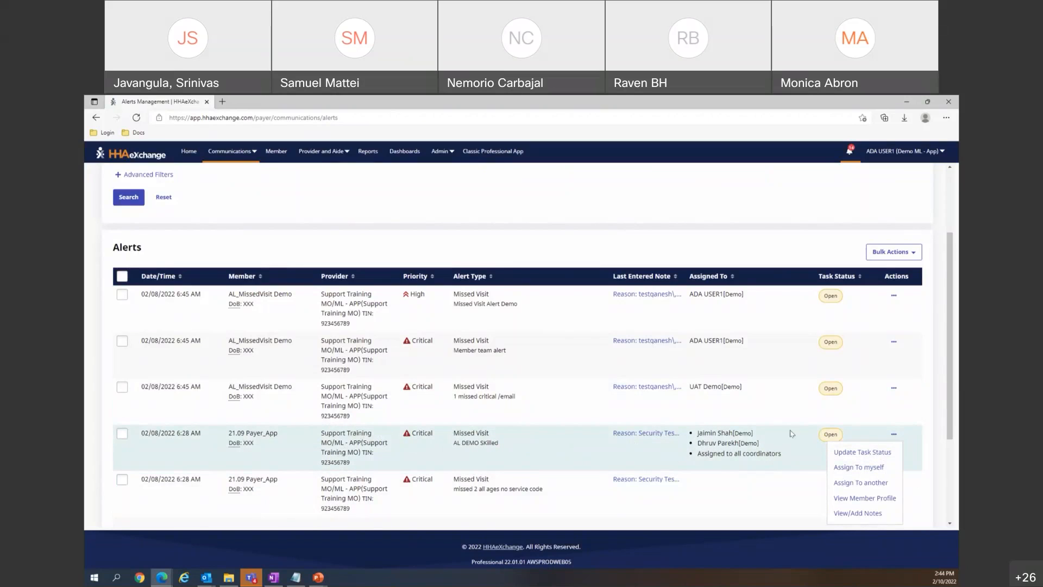
{"action": "left_click", "coordinate": [846, 468]}
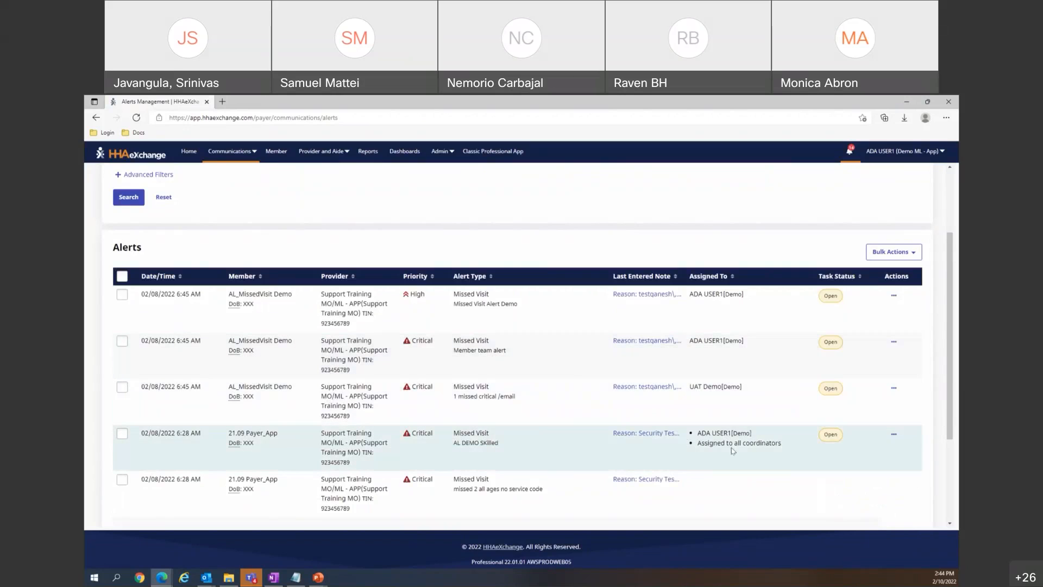
{"action": "left_click_drag", "start_coordinate": [693, 436], "coordinate": [757, 437]}
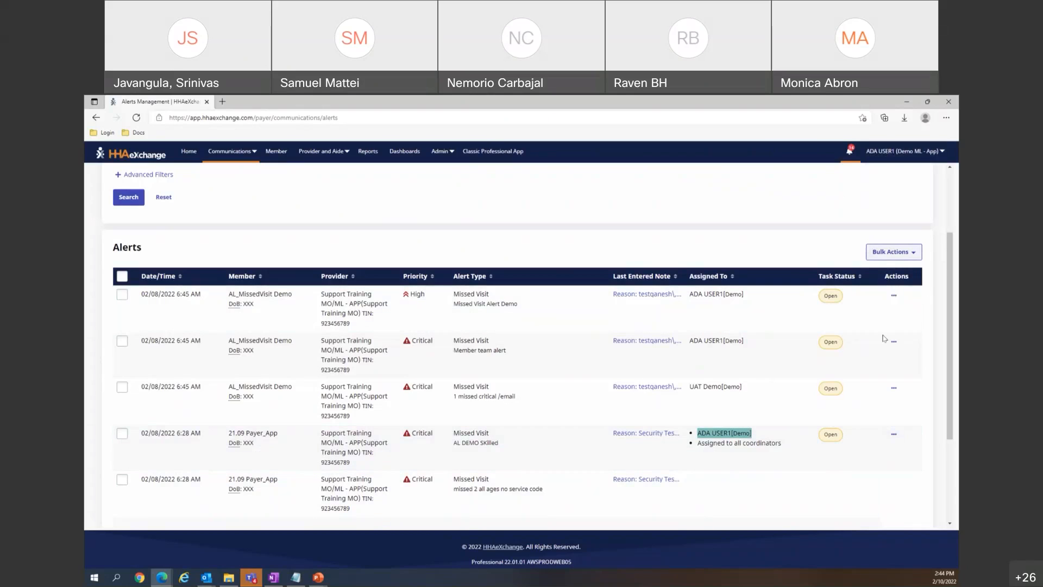
Select the "1 missed critical /email" and "AL DEMO SKilled" alerts and review the bulk status and assignment options.
{"action": "left_click", "coordinate": [894, 433]}
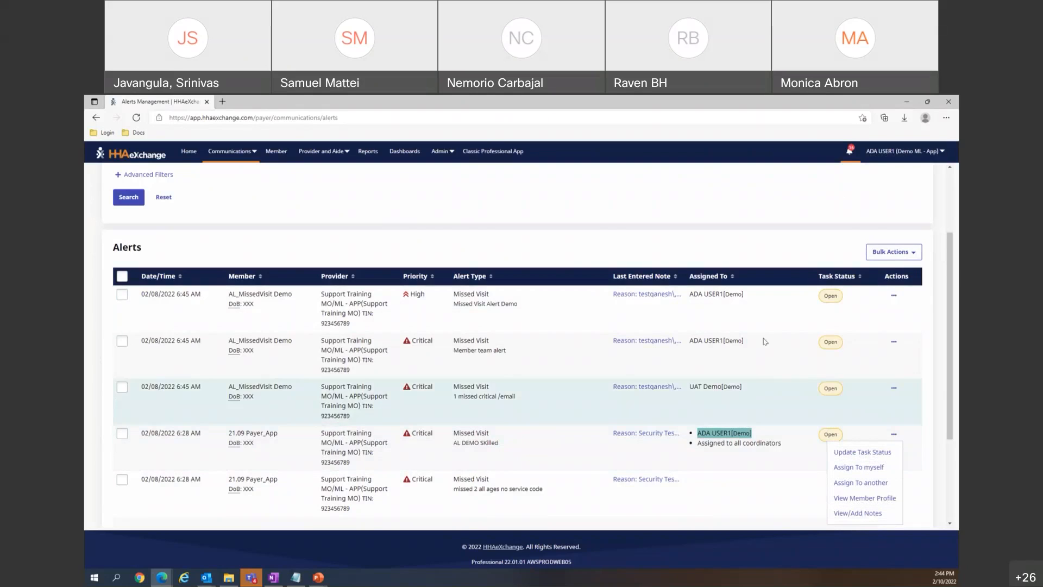
{"action": "left_click", "coordinate": [894, 253]}
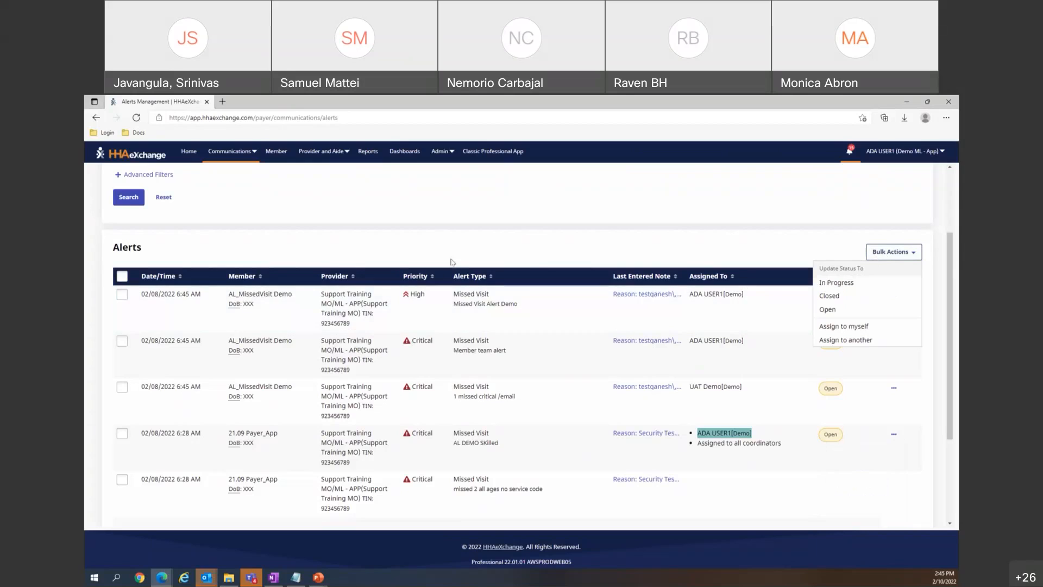
{"action": "left_click", "coordinate": [122, 433]}
{"action": "left_click", "coordinate": [122, 386]}
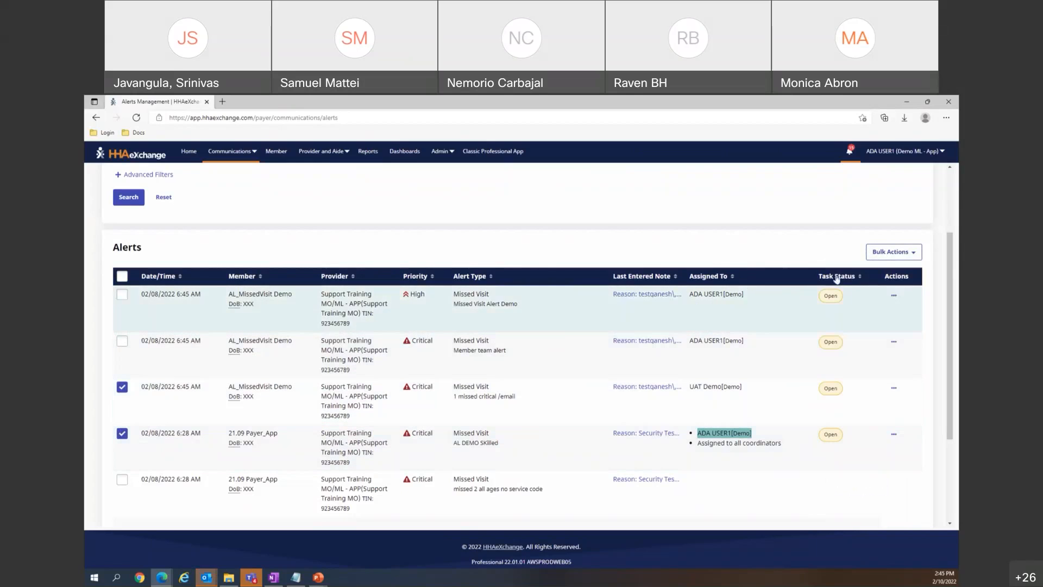
{"action": "left_click", "coordinate": [893, 252]}
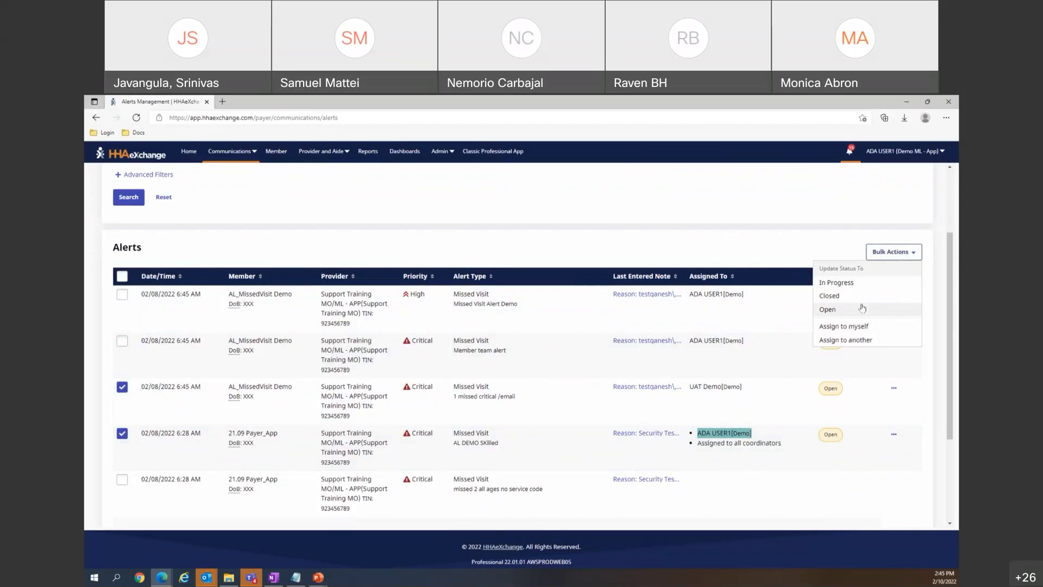
{"action": "scroll", "coordinate": [746, 267], "scroll_direction": "up", "scroll_amount": 2}
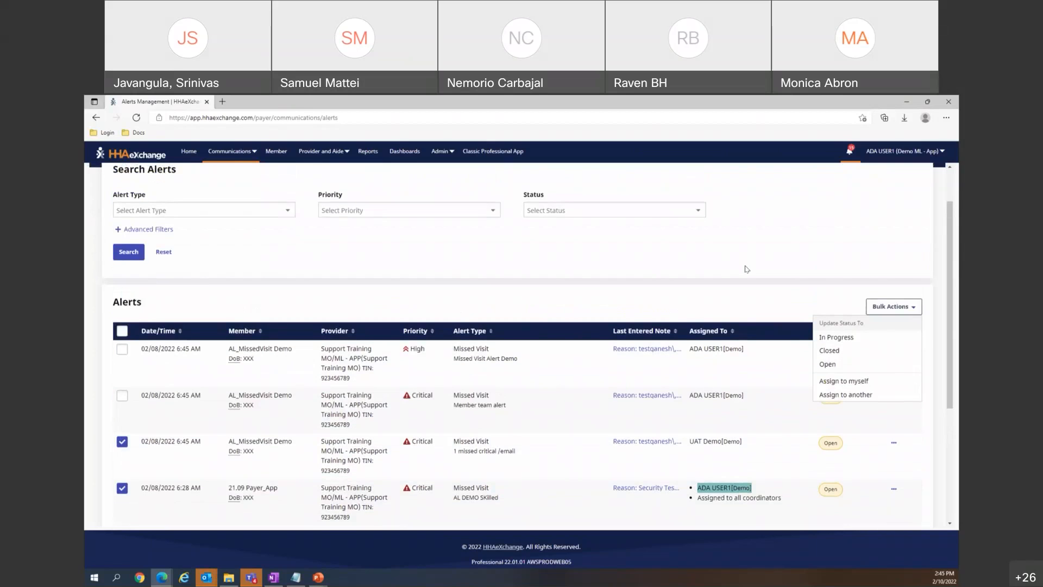